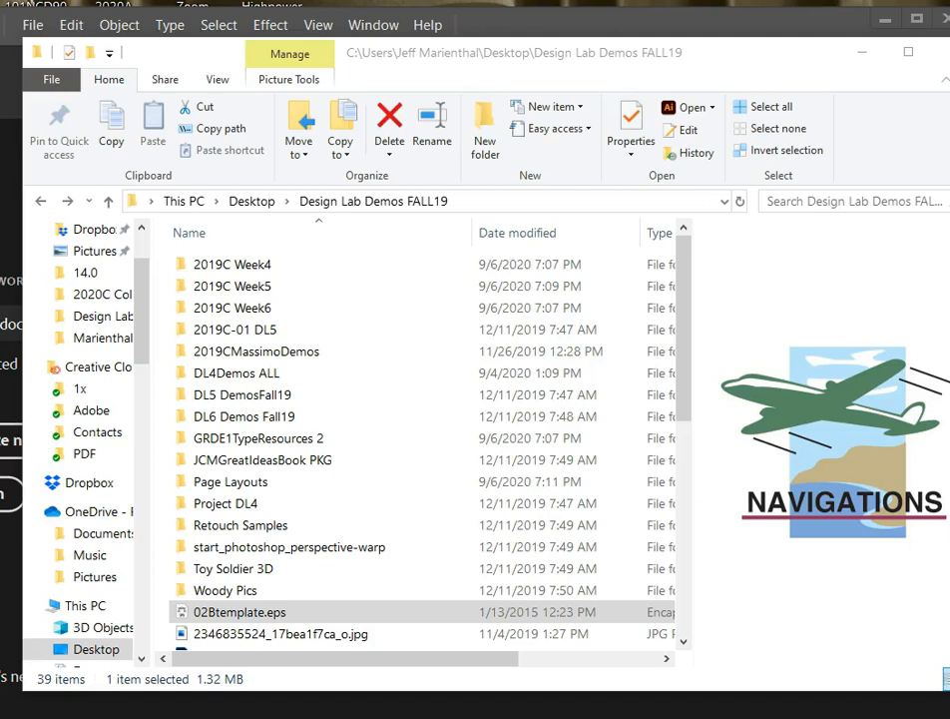
Open 02Btemplate.eps from the Design Lab Demos FALL19 folder in Illustrator and fit the artboard in the window.
click(224, 617)
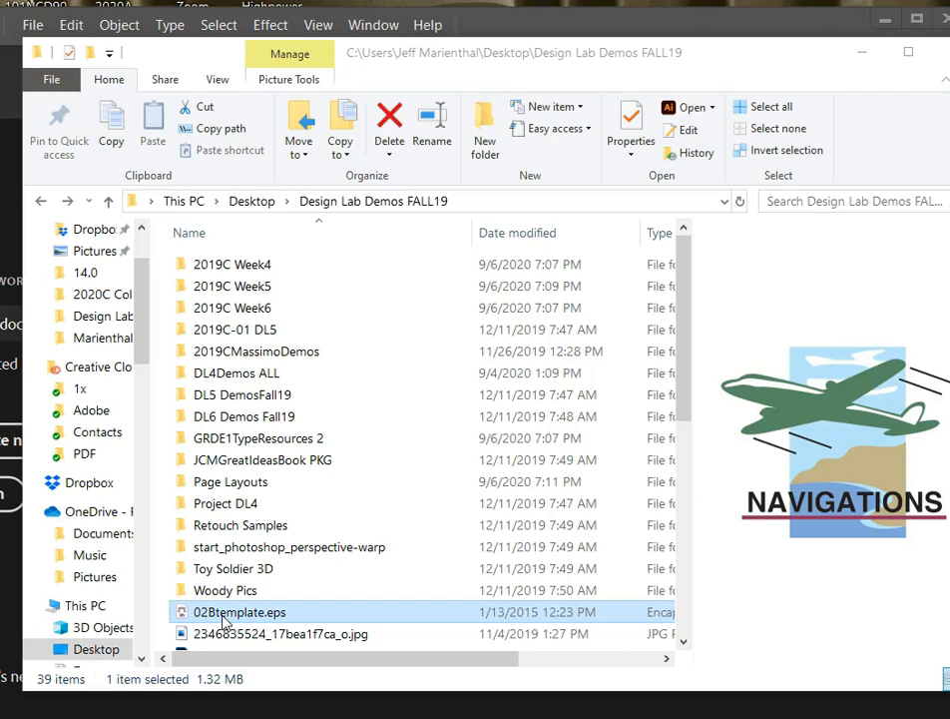
double_click(205, 617)
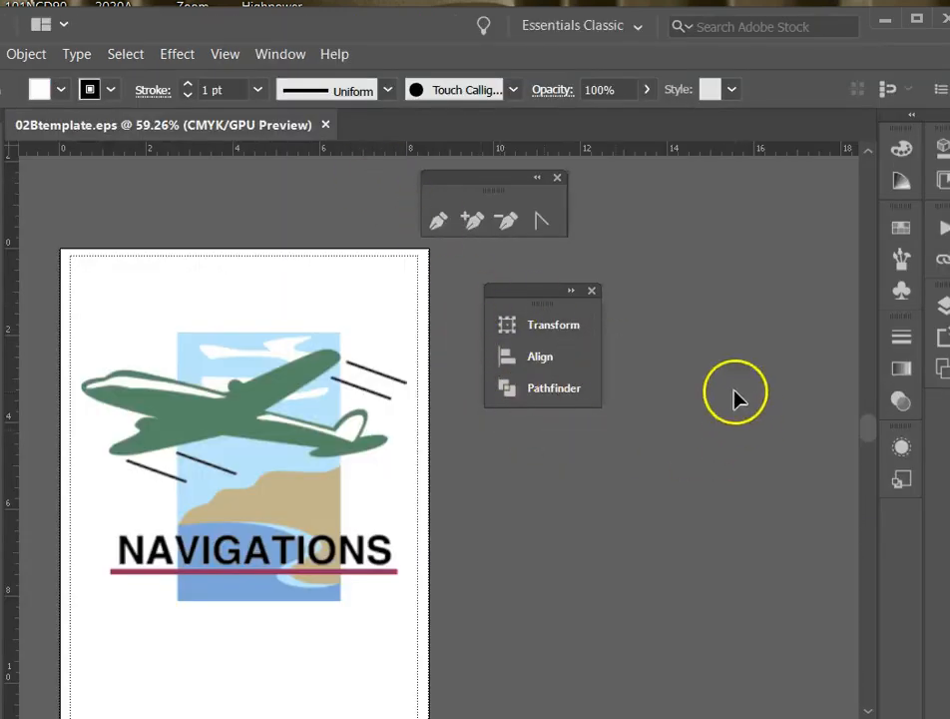
scroll(692, 355, down, 1)
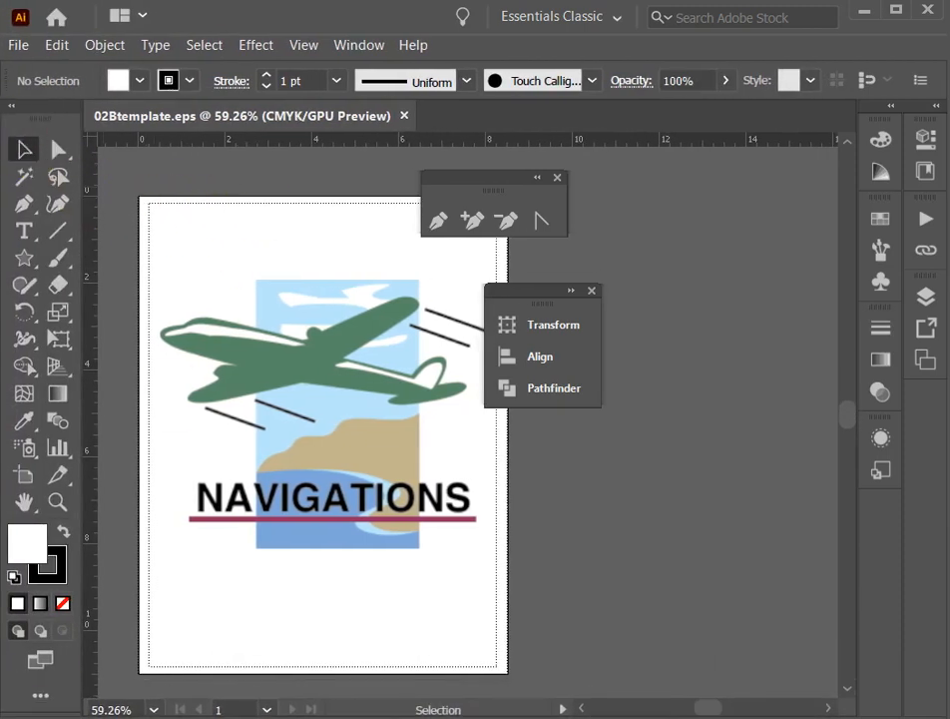
drag(38, 101, 0, 150)
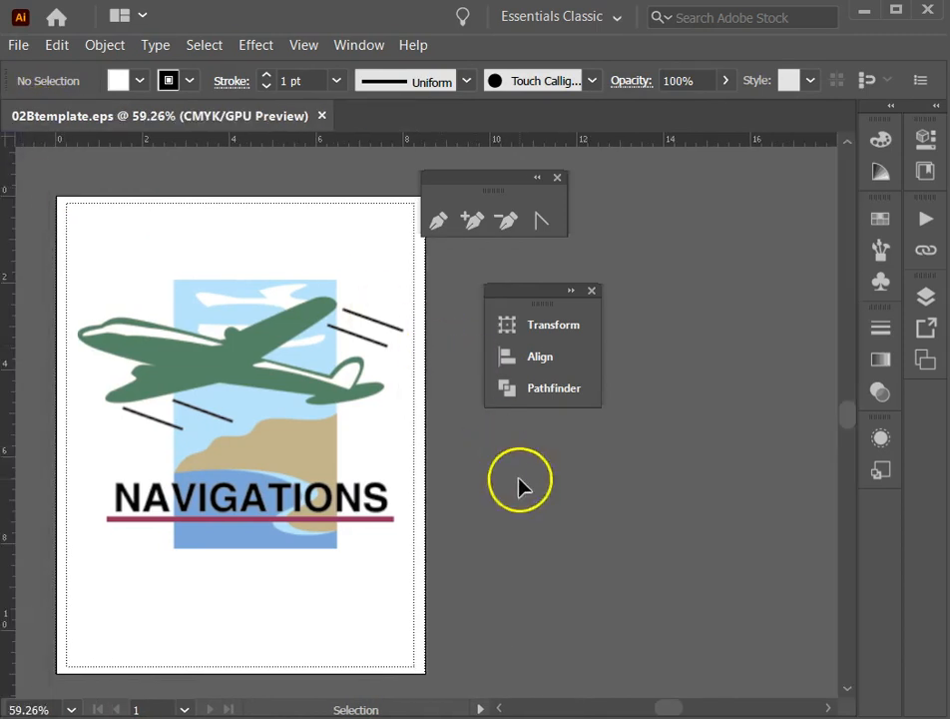
key(a)
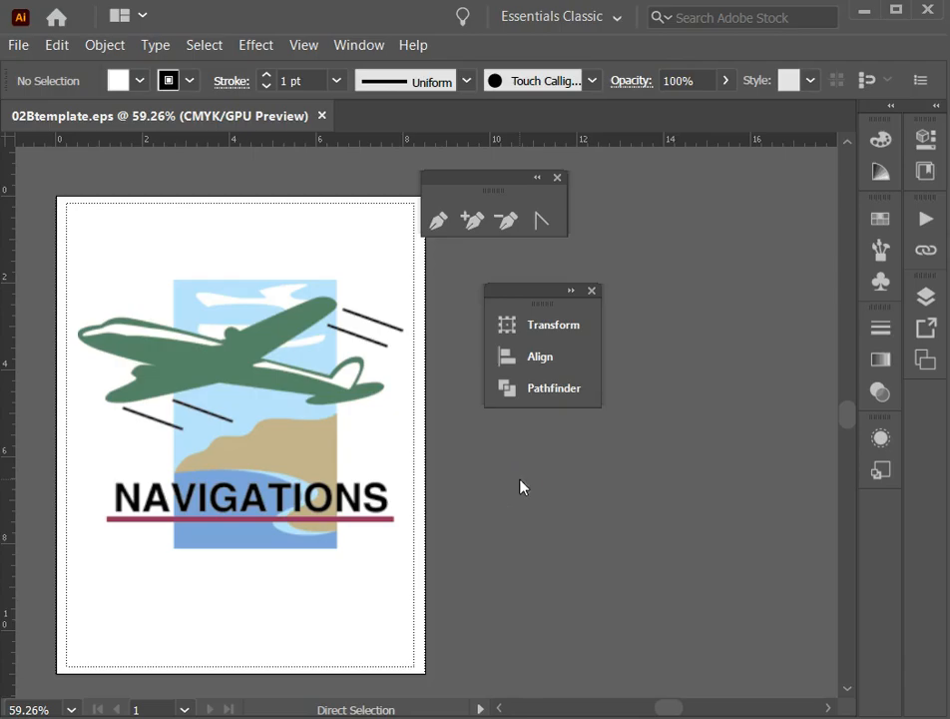
key(ctrl+o)
key(Escape)
key(ctrl+0)
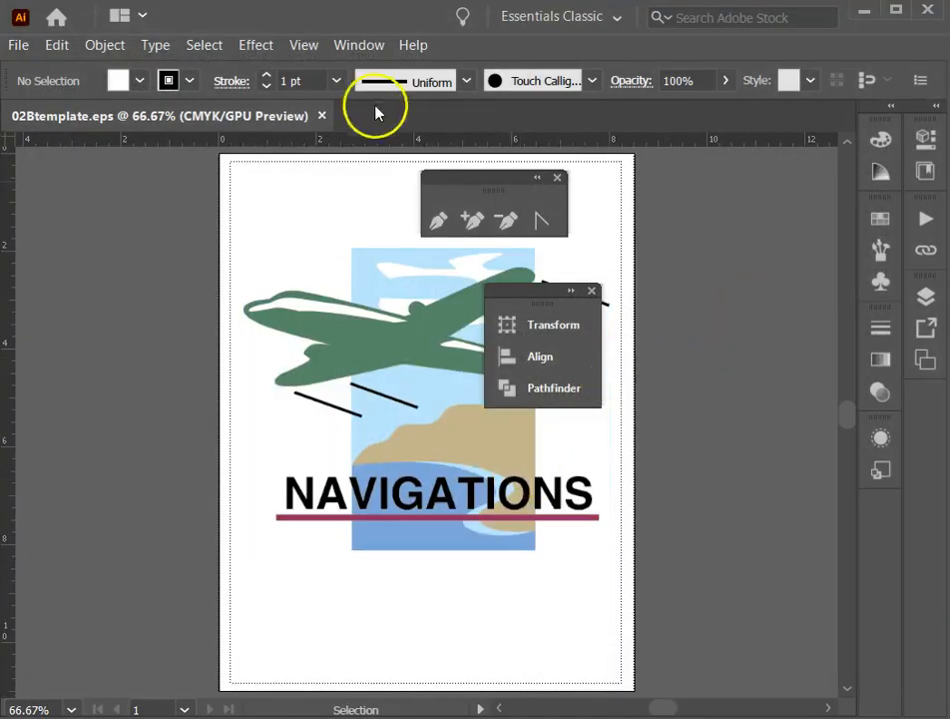
Reset the Essentials Classic workspace and collapse the expanded Properties and Libraries group to icons.
drag(534, 293, 754, 303)
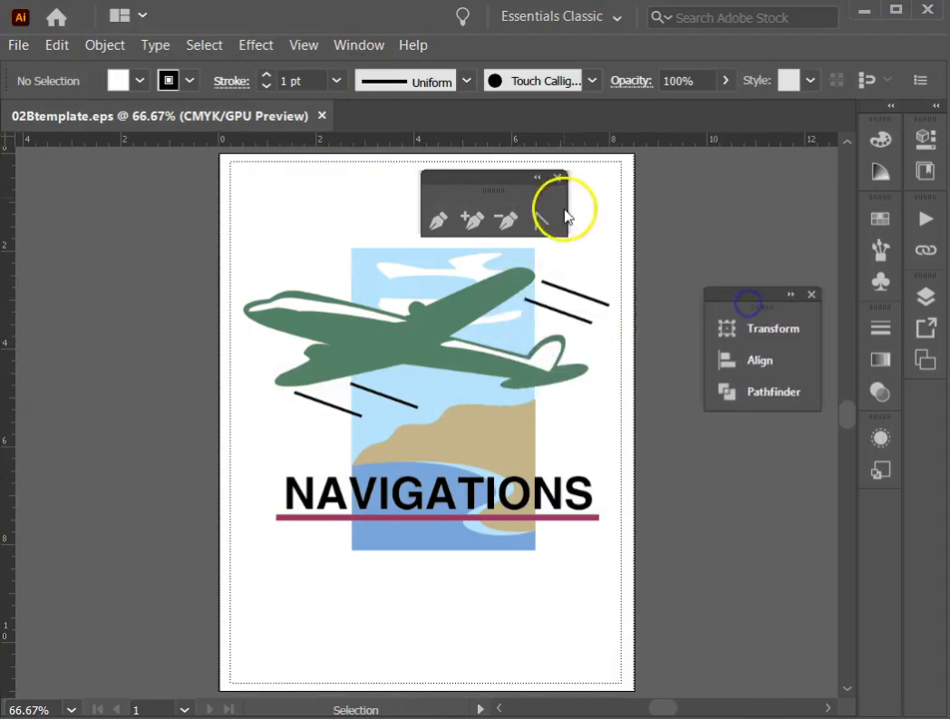
drag(481, 178, 696, 200)
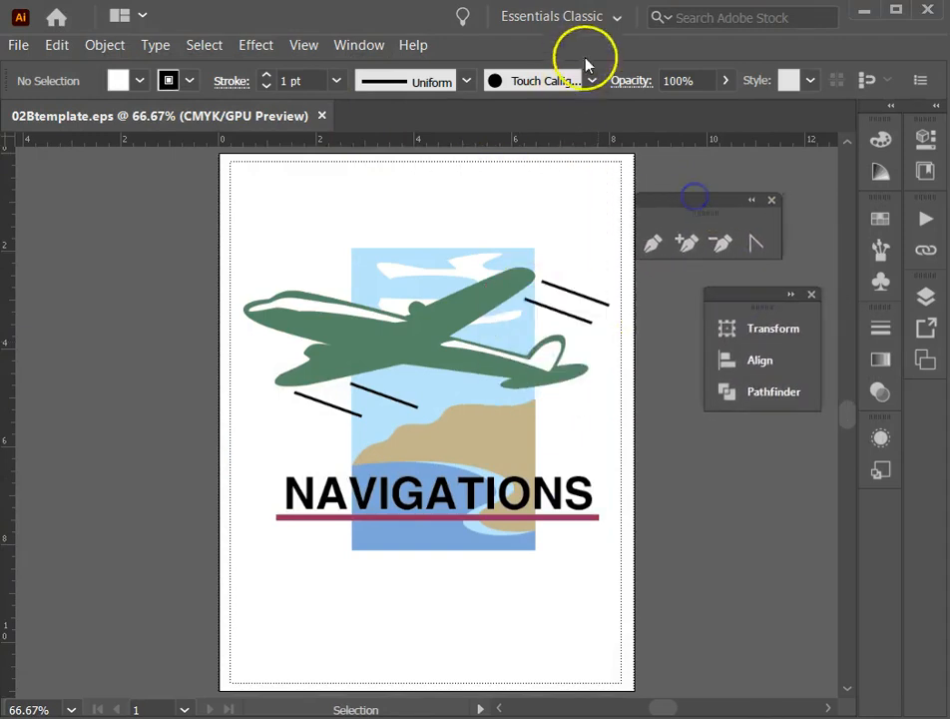
click(614, 20)
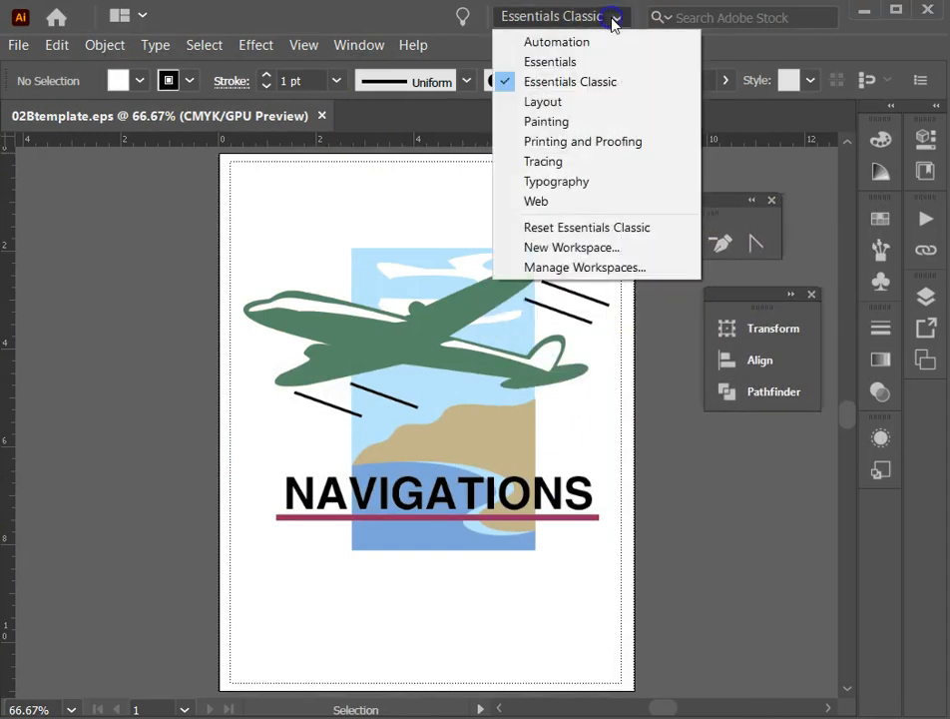
click(558, 229)
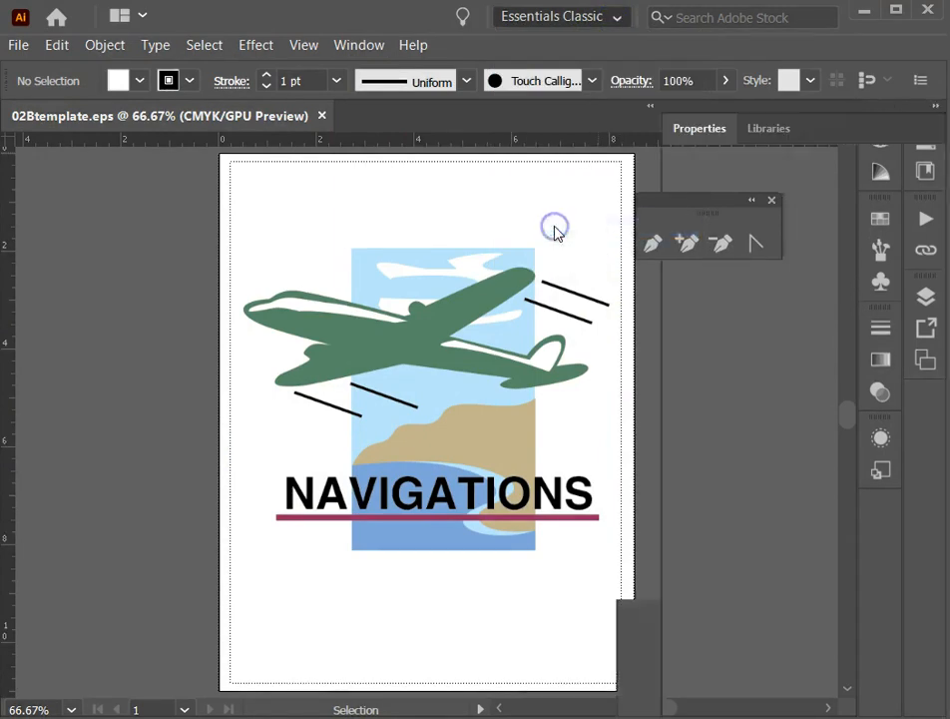
drag(36, 112, 30, 189)
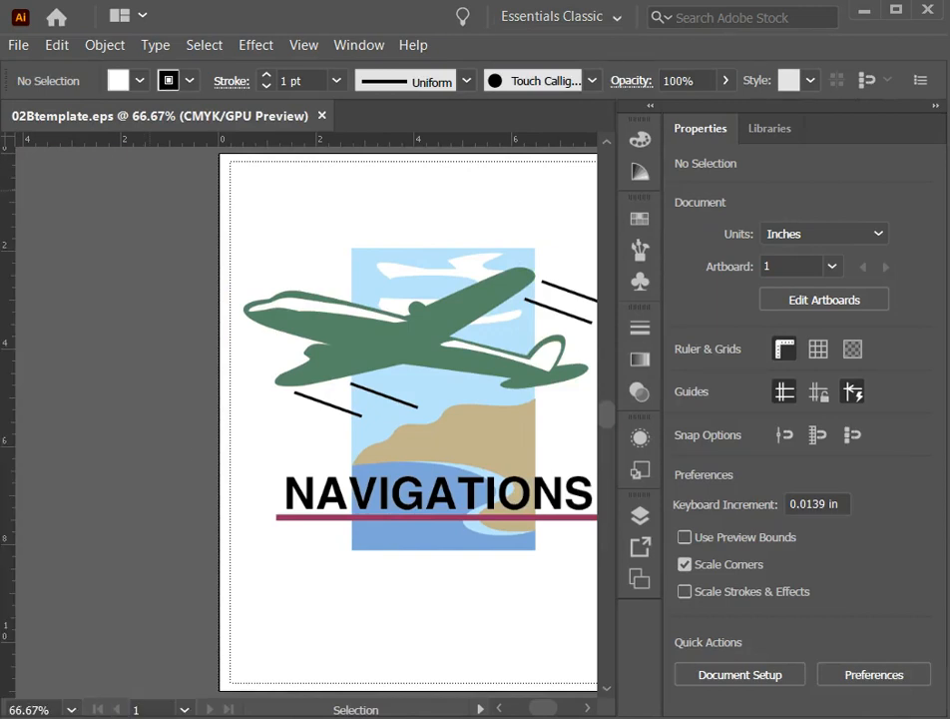
click(935, 108)
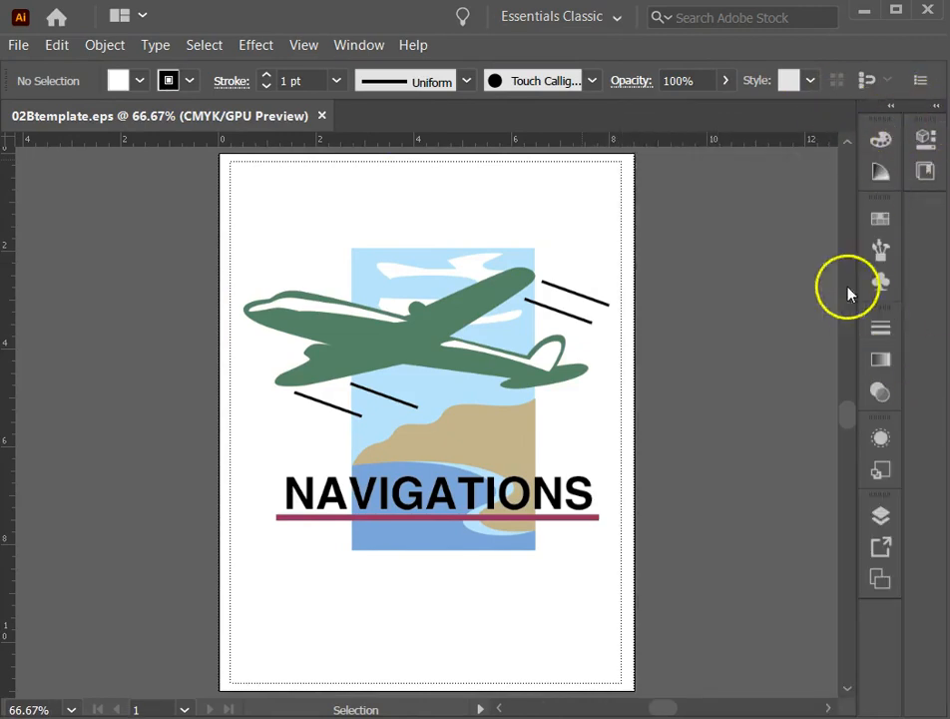
Lock the layer that holds the airplane template image, leaving its visibility on.
click(881, 517)
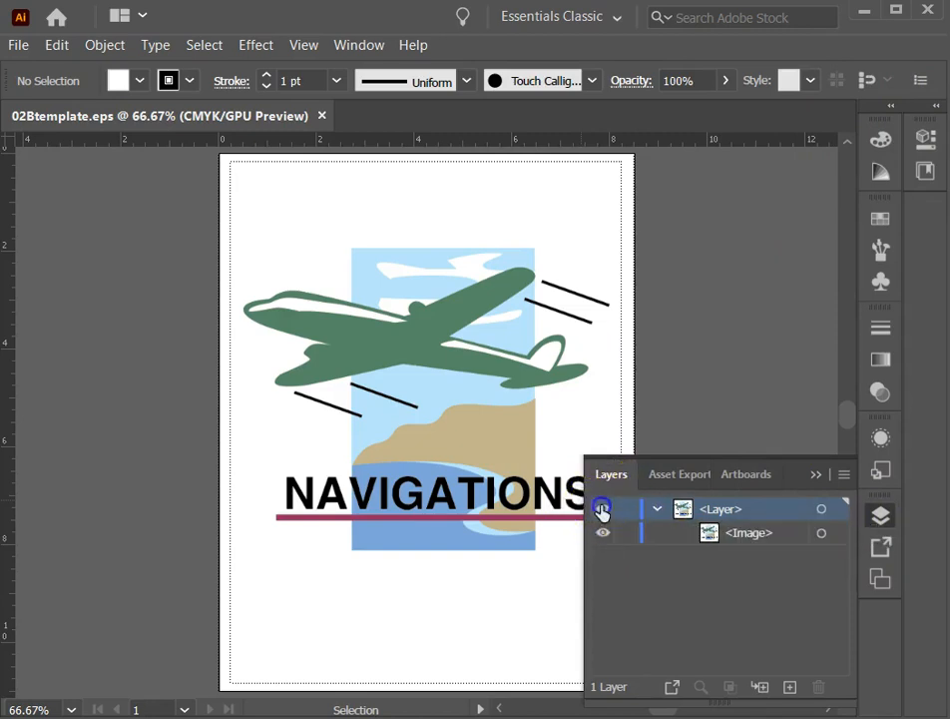
ctrl+click(602, 510)
ctrl+click(602, 510)
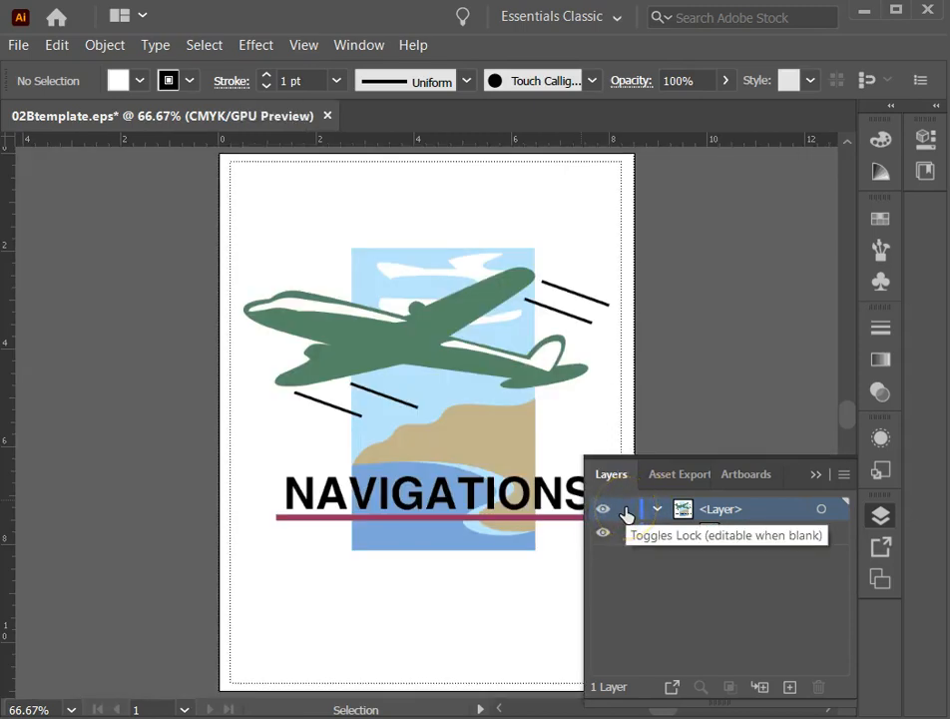
click(626, 510)
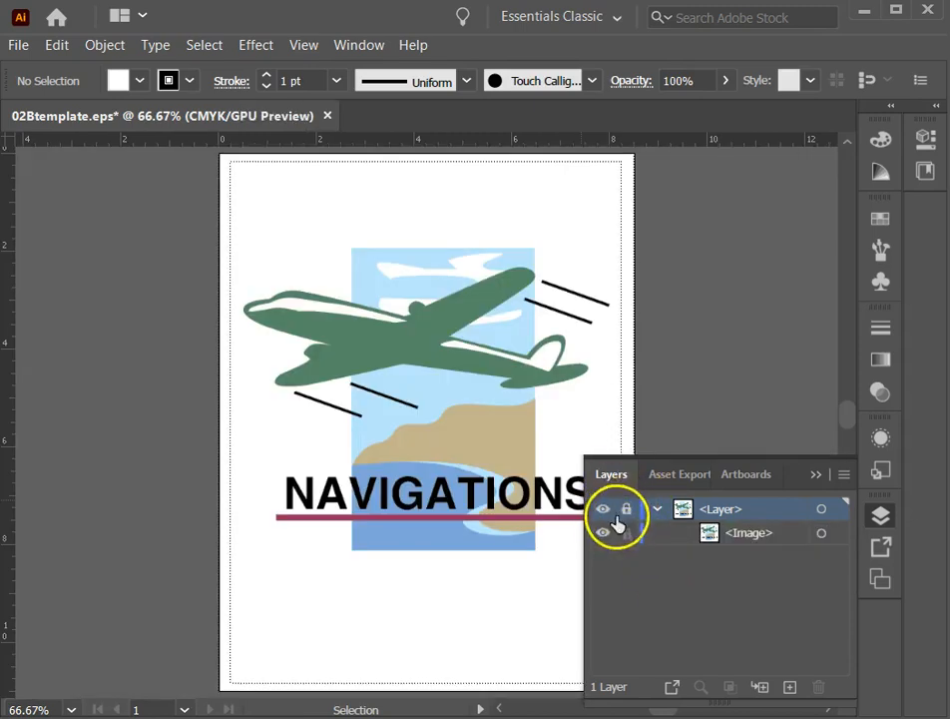
drag(418, 360, 422, 536)
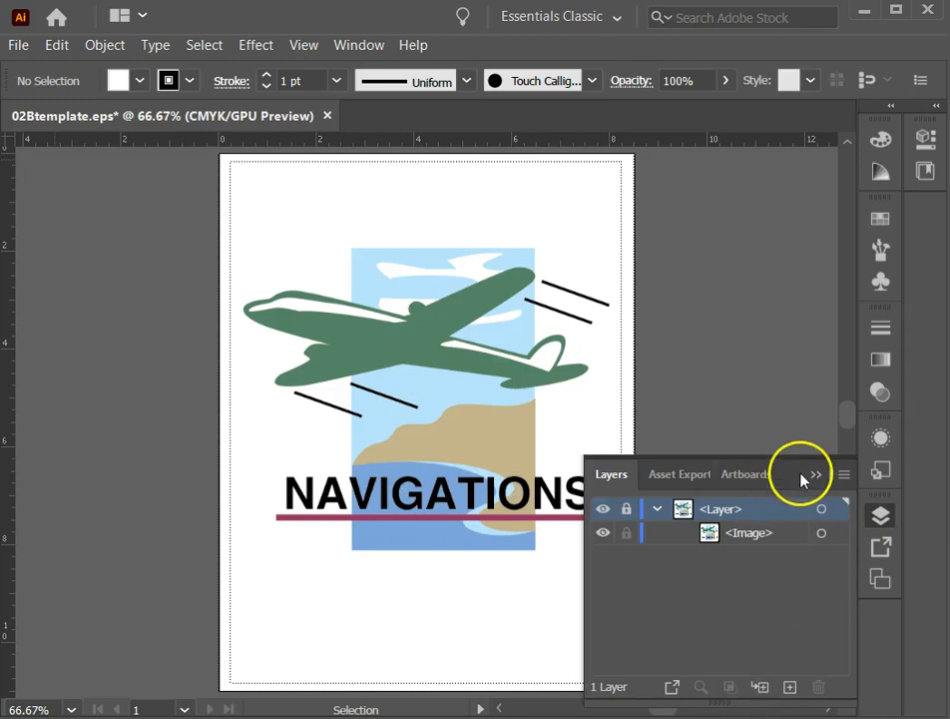
Float the layer list beside the artwork and create a new layer above the locked template layer.
drag(804, 475, 708, 177)
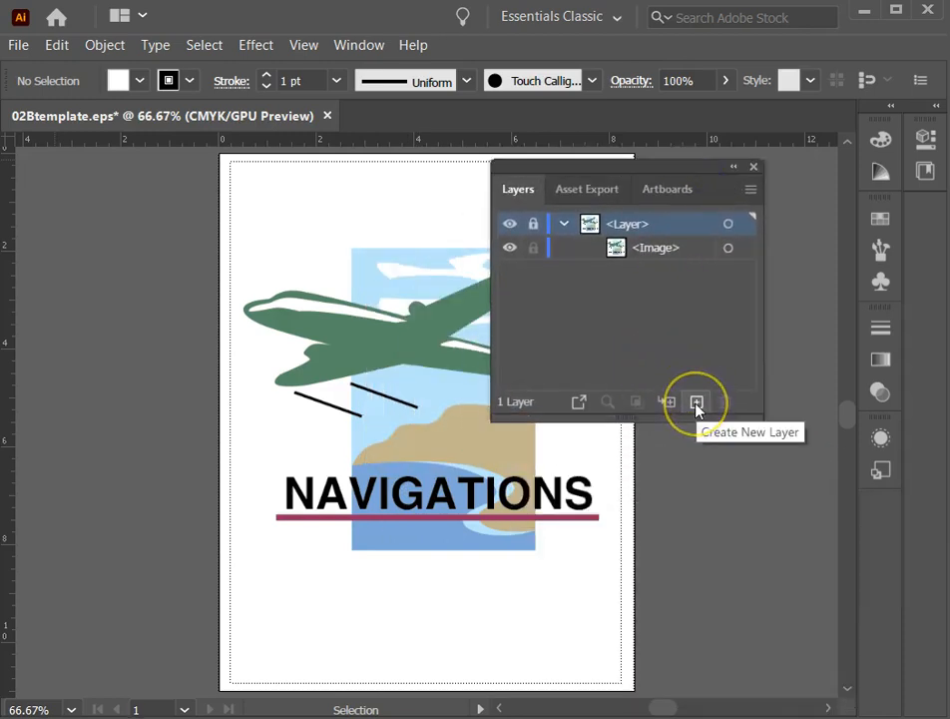
click(696, 403)
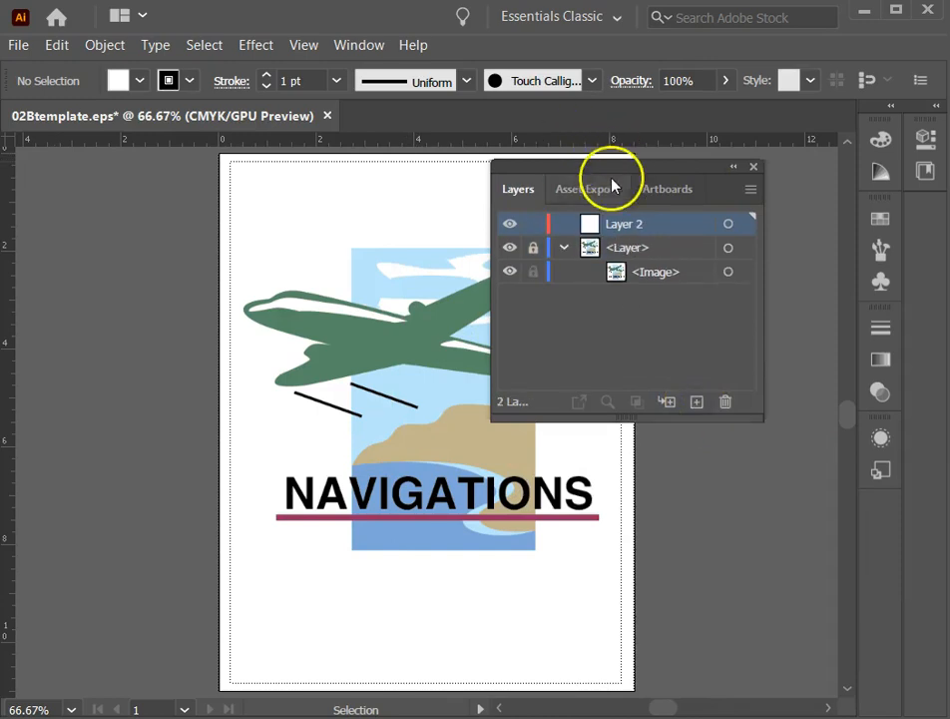
drag(600, 171, 660, 253)
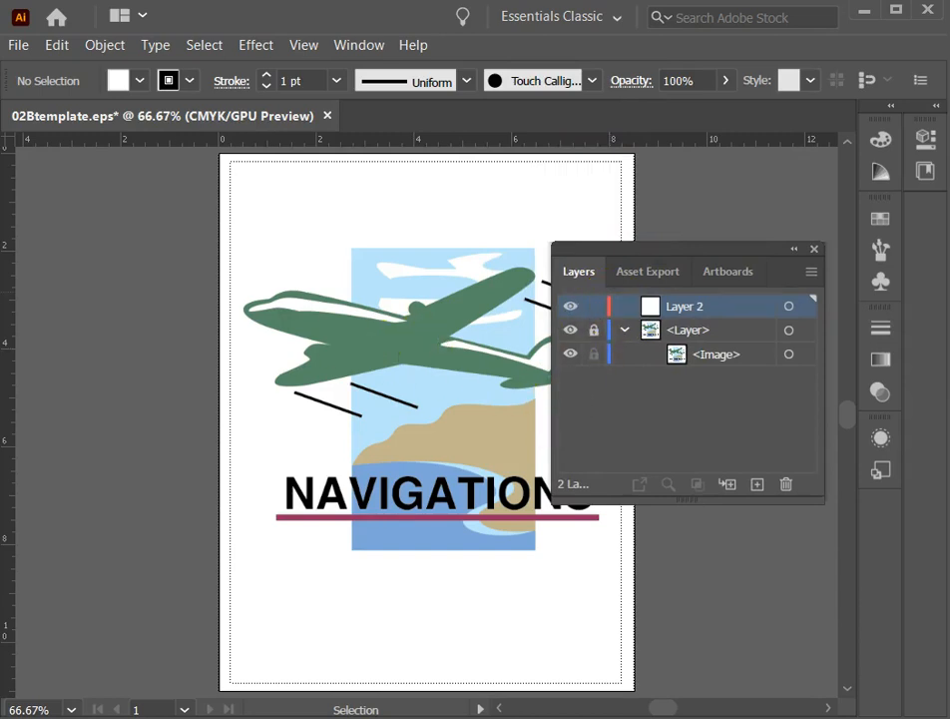
key(p)
drag(266, 261, 395, 296)
drag(390, 368, 386, 474)
drag(280, 461, 312, 533)
drag(372, 564, 418, 537)
click(384, 414)
drag(424, 263, 450, 285)
key(t)
drag(313, 206, 439, 297)
key(Escape)
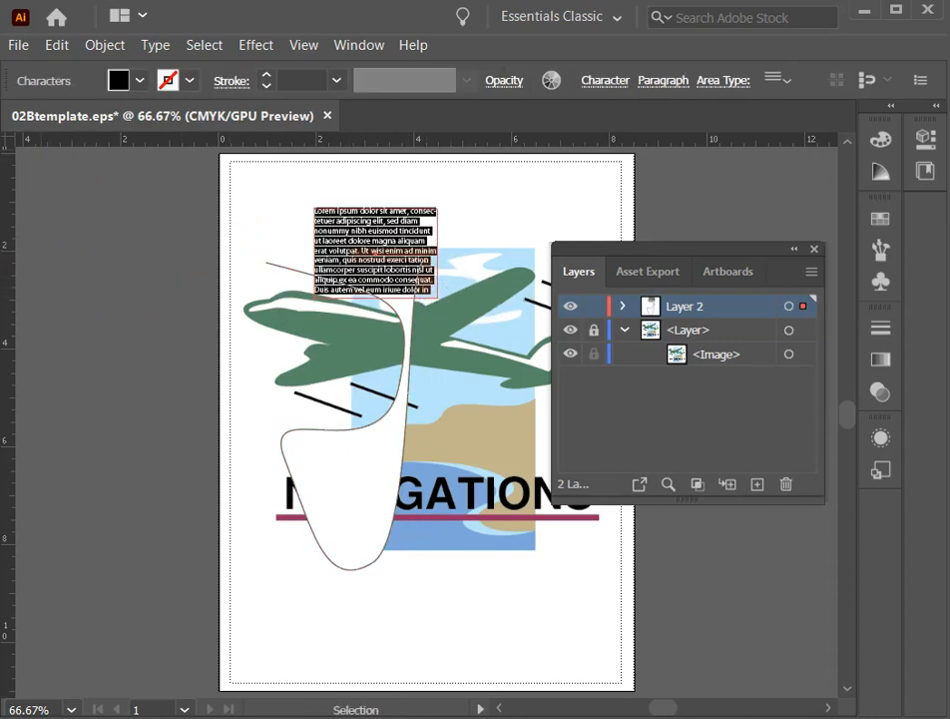
drag(318, 219, 337, 230)
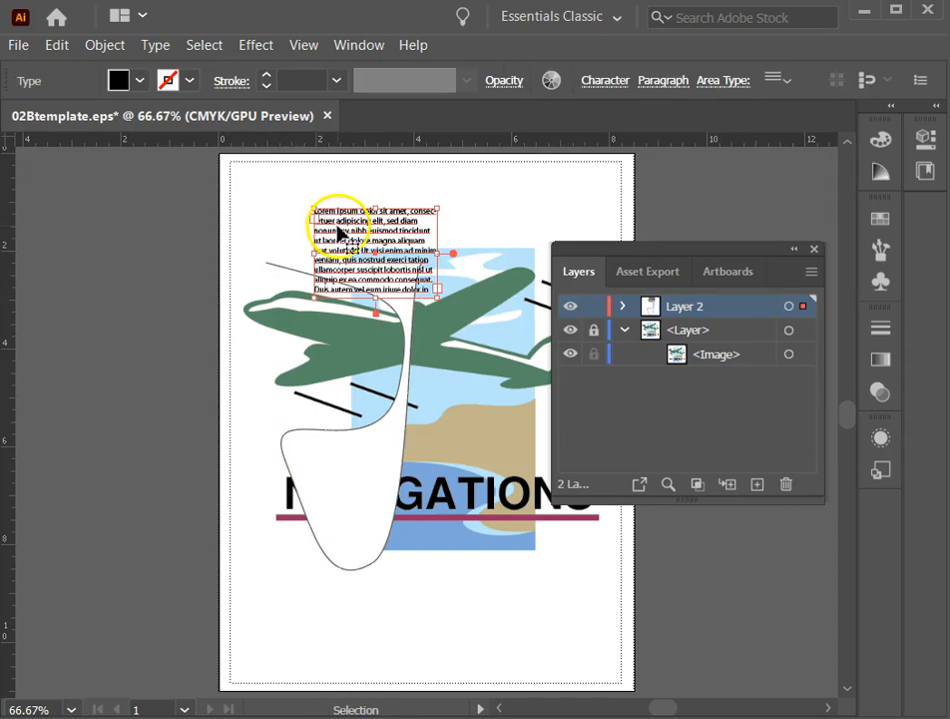
key(Delete)
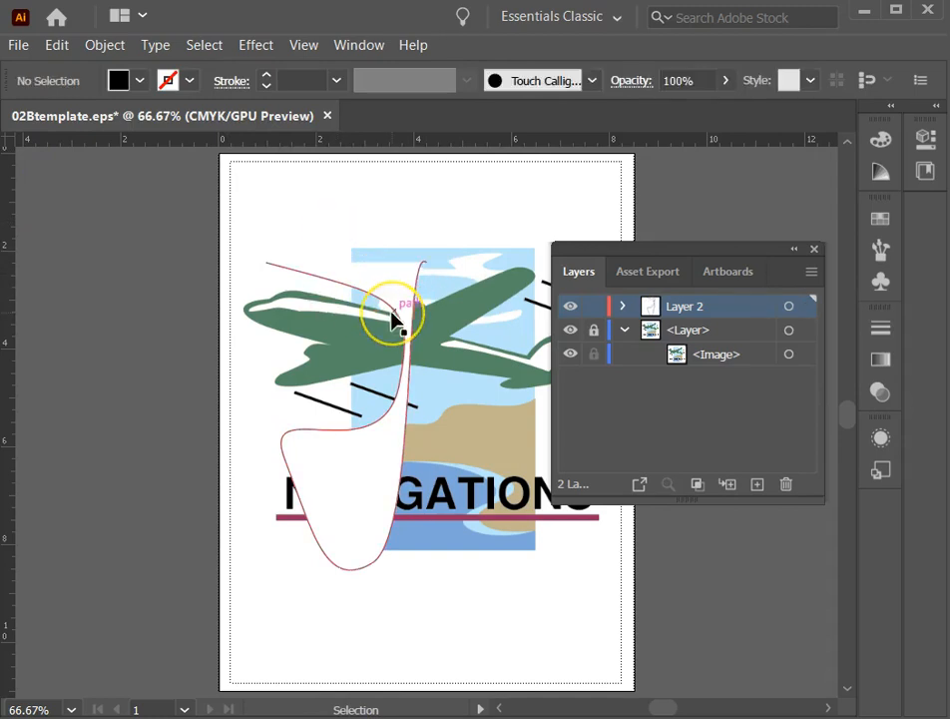
click(394, 317)
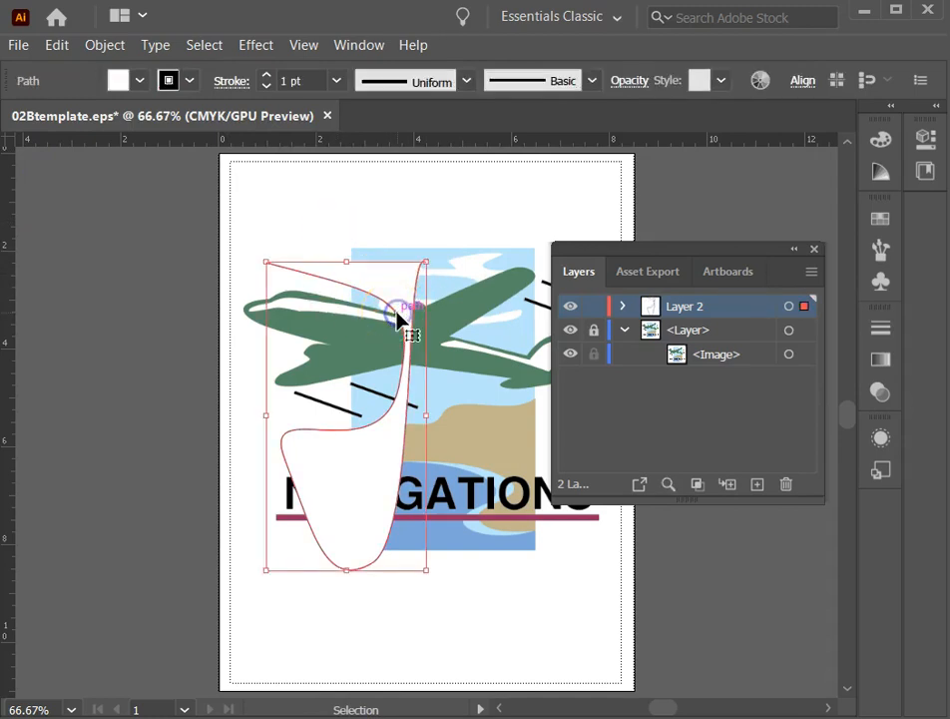
key(Delete)
click(218, 304)
click(750, 384)
Move the layer list off the artwork, float the toolbox beside the artboard, and detach the shape tools as a separate palette.
drag(661, 250, 726, 250)
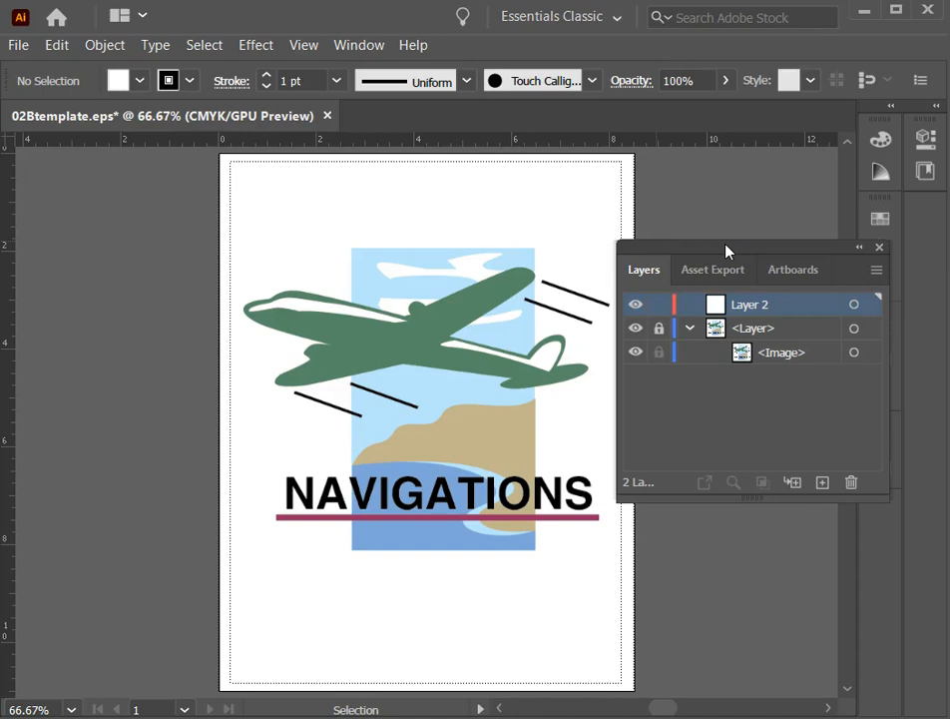
click(300, 236)
drag(2, 138, 104, 151)
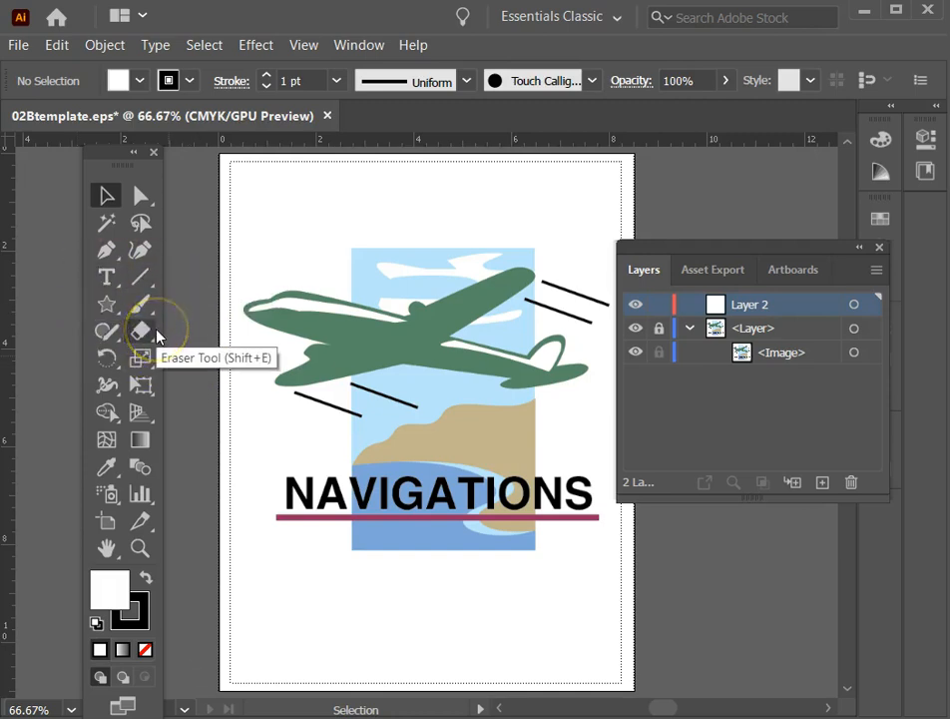
click(106, 305)
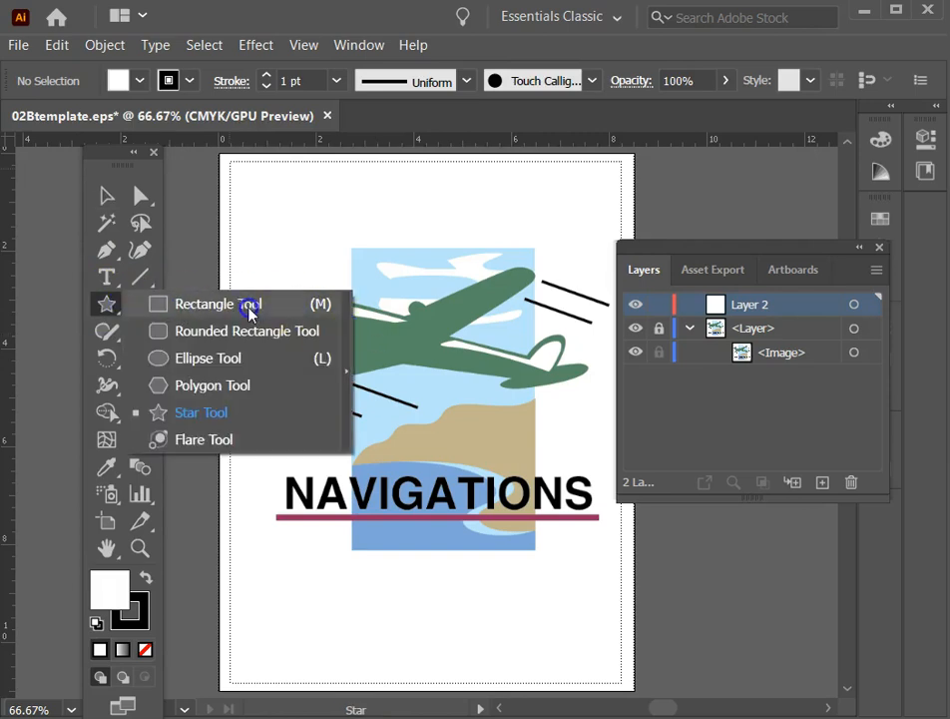
click(350, 331)
drag(177, 320, 304, 163)
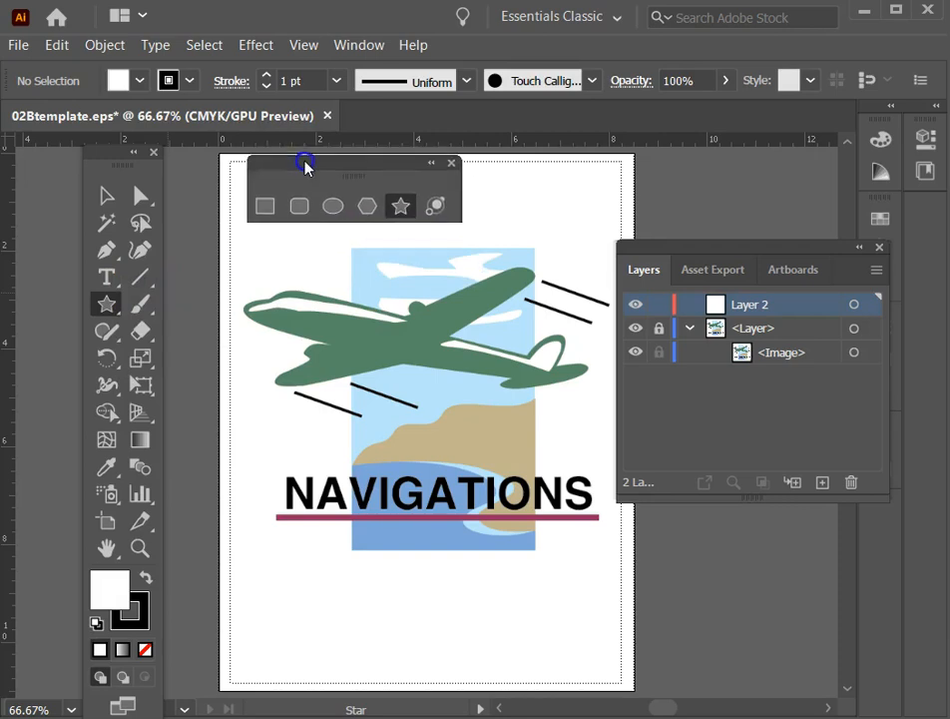
Draw a rectangle about 3.7 in wide and 6.18 in high over the blue background panel on Layer 2 and set its fill to None.
click(264, 206)
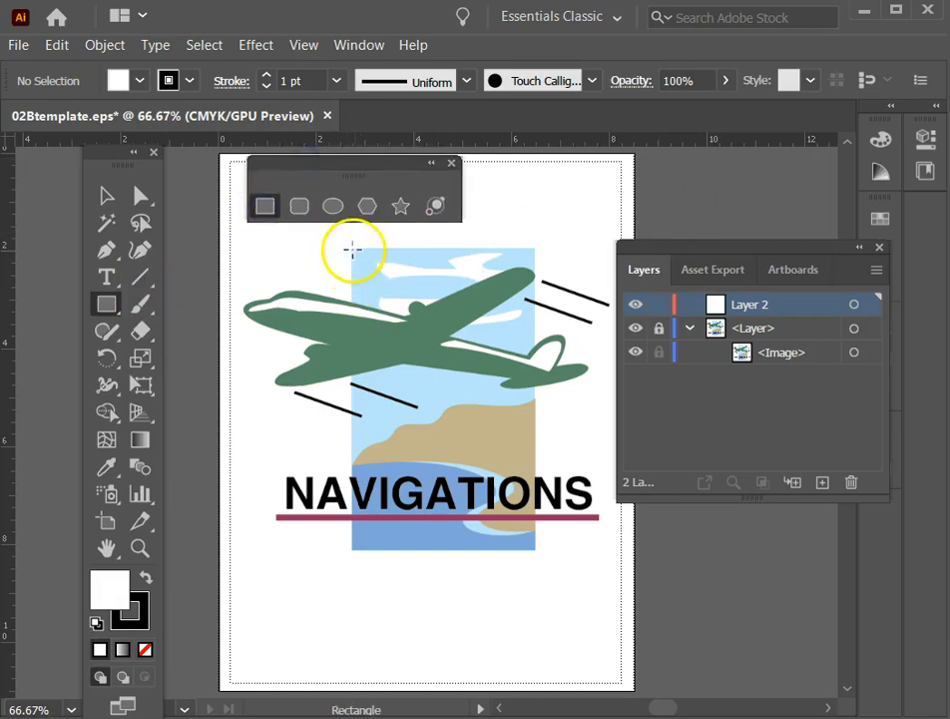
drag(352, 249, 535, 547)
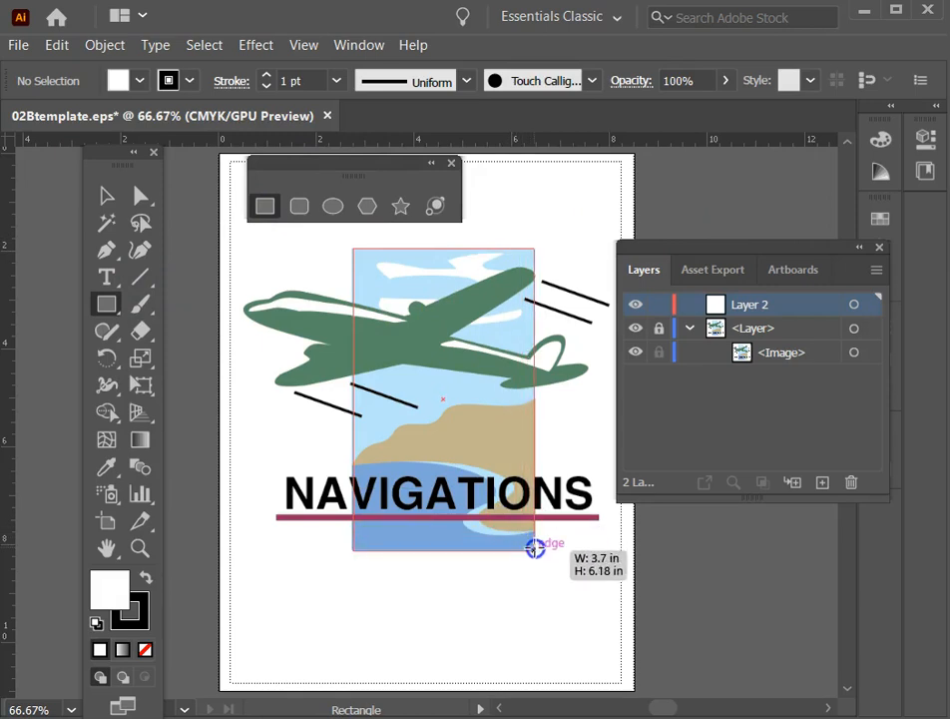
drag(535, 547, 535, 548)
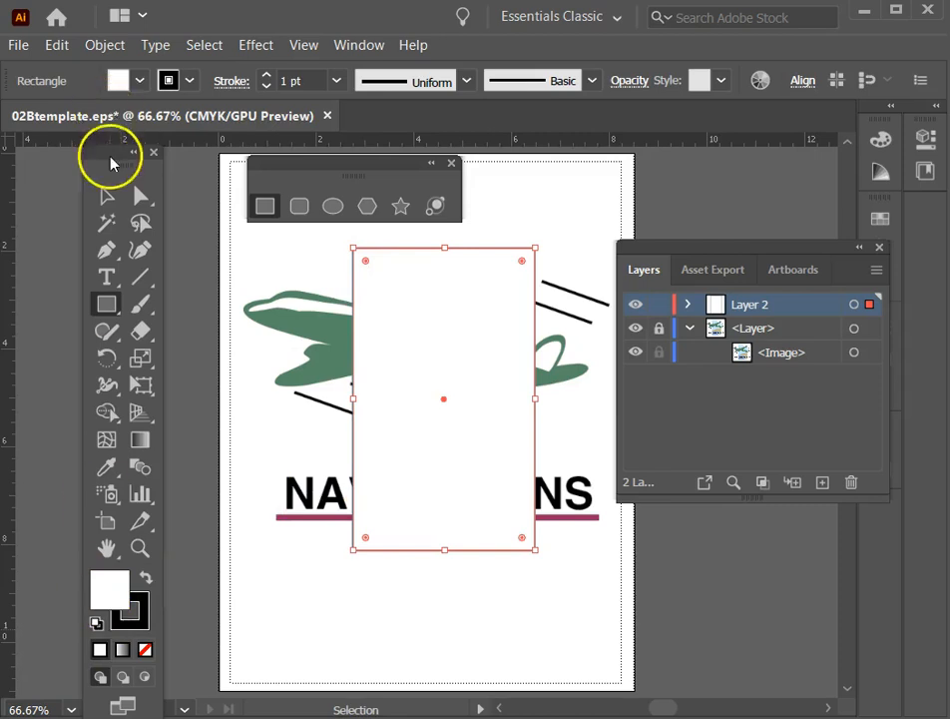
drag(113, 152, 111, 69)
click(147, 566)
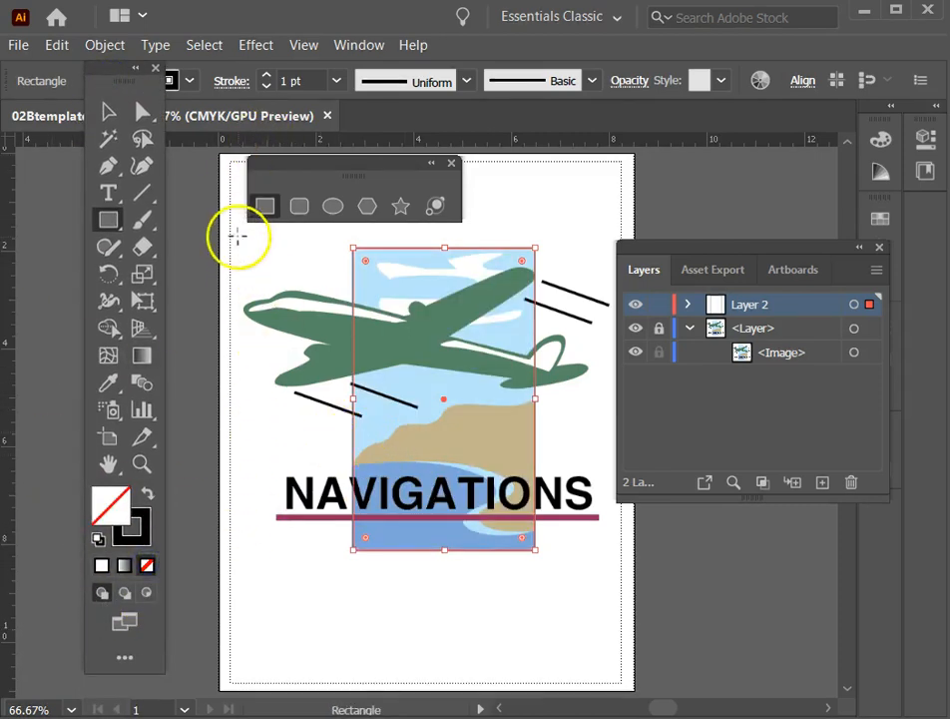
Stretch the rectangle's upper-left corner outward to match the template's blue background corner.
click(145, 462)
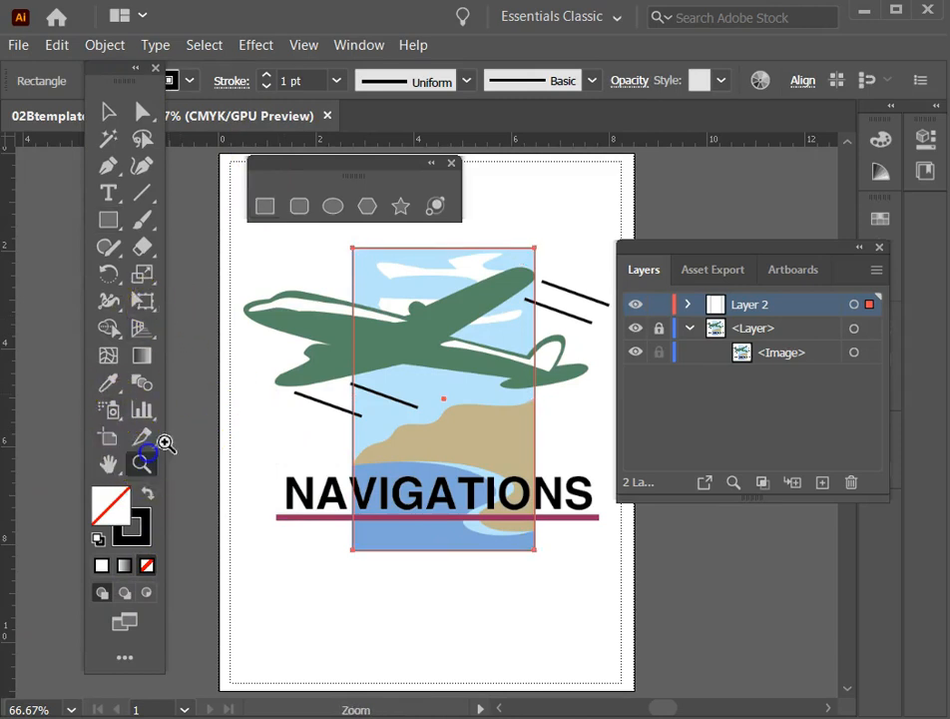
drag(340, 243, 338, 242)
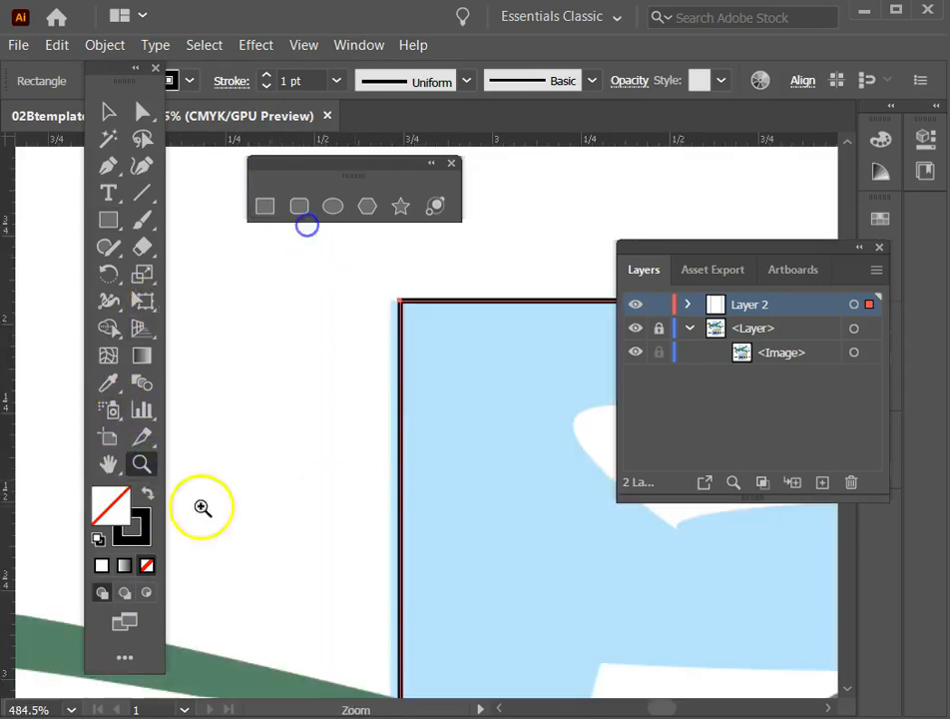
click(107, 113)
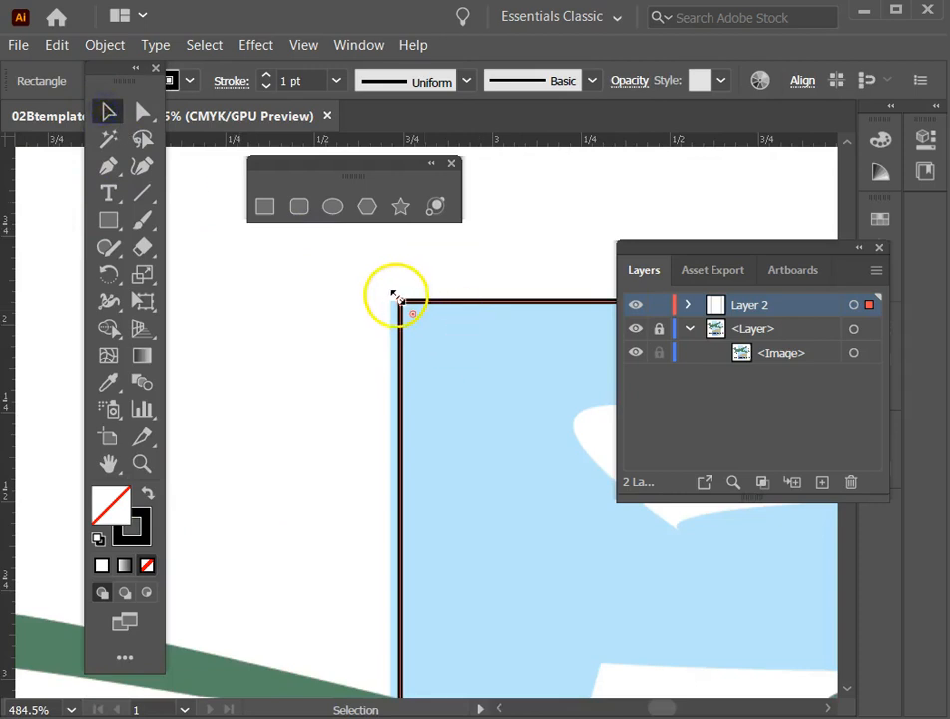
drag(398, 296, 391, 300)
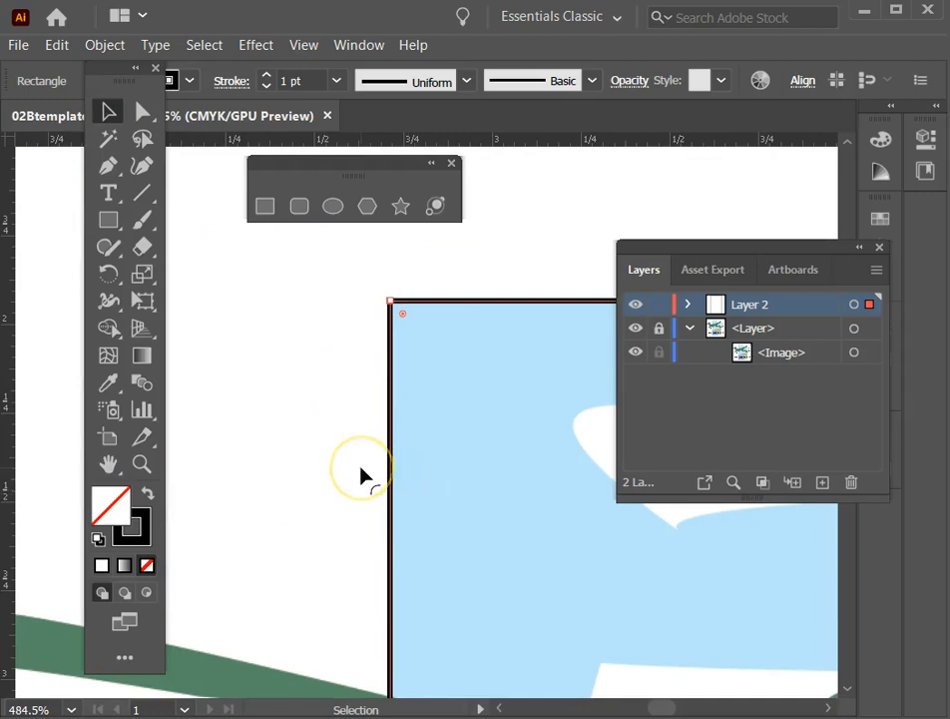
Stretch the rectangle's lower-right corner outward to match the template's blue background corner.
drag(463, 561, 230, 294)
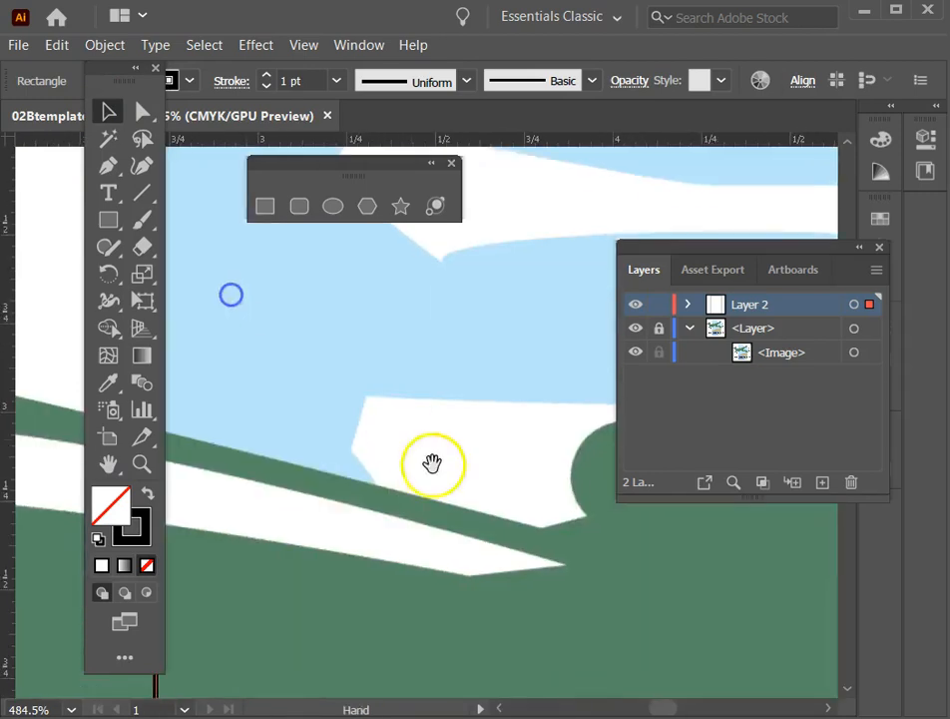
drag(453, 482, 226, 302)
drag(527, 570, 189, 272)
drag(536, 525, 380, 324)
drag(388, 517, 370, 255)
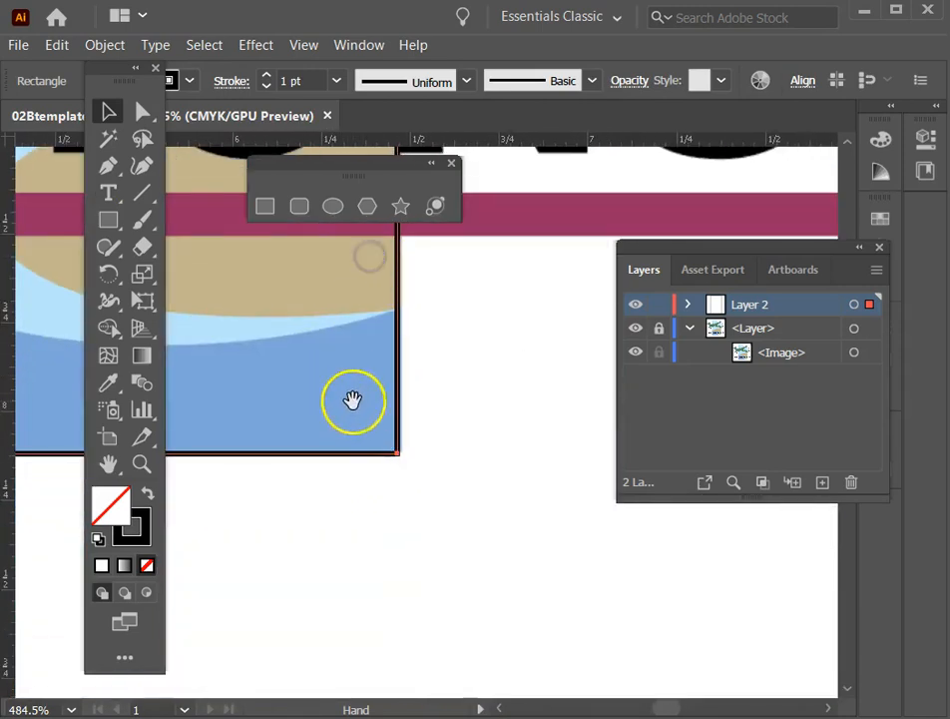
mouse_move(393, 453)
mouse_down()
mouse_move(404, 441)
mouse_move(401, 454)
mouse_up()
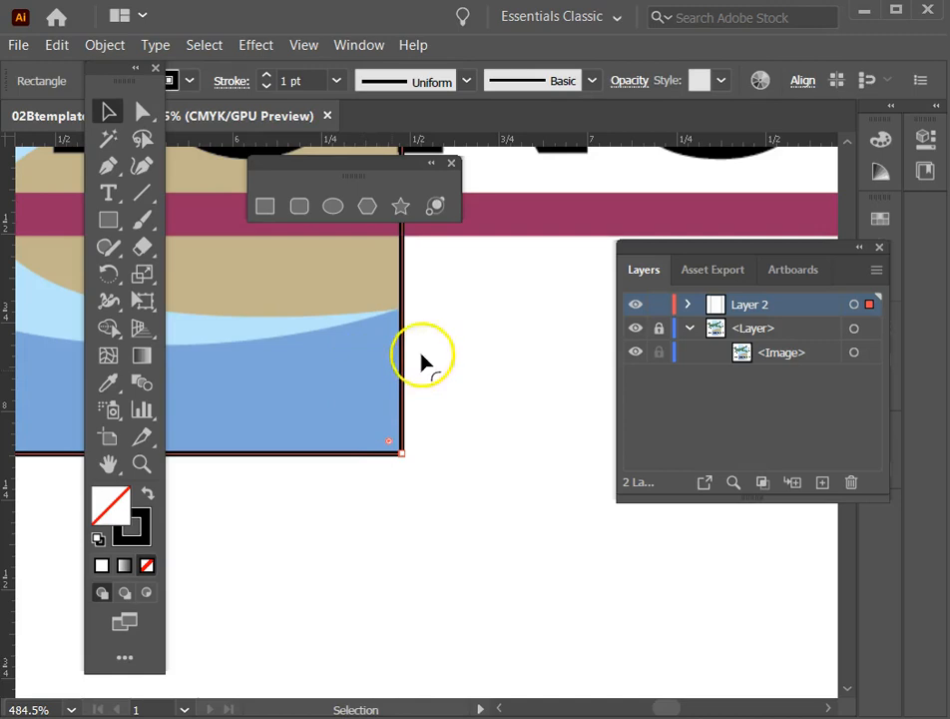
Try moving the rectangle's right edge and its left side outward, undoing each change.
drag(406, 345, 482, 353)
key(ctrl+z)
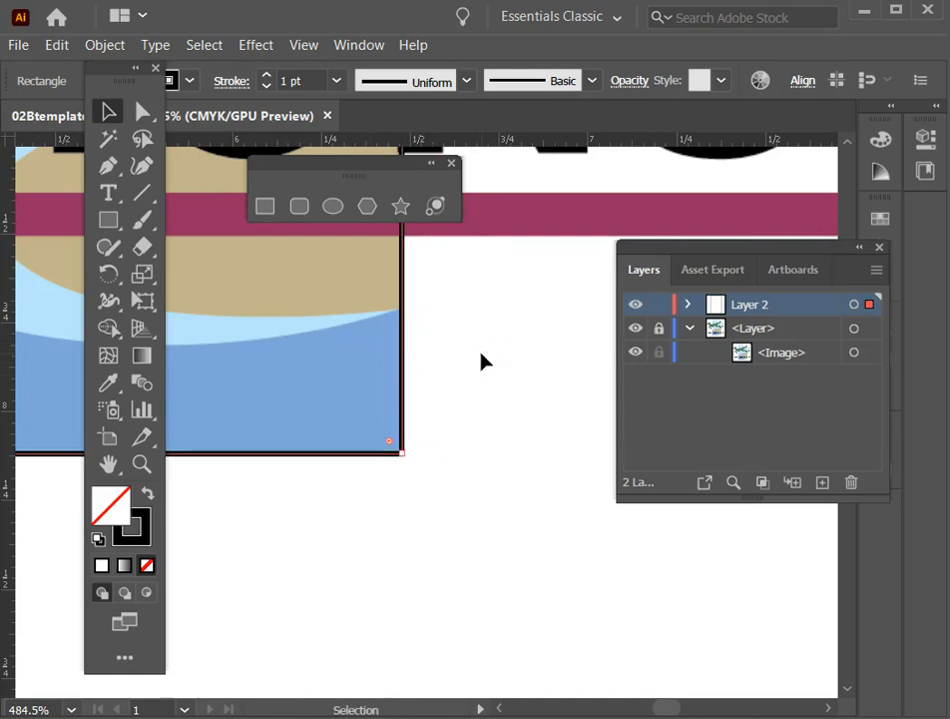
key(ctrl+0)
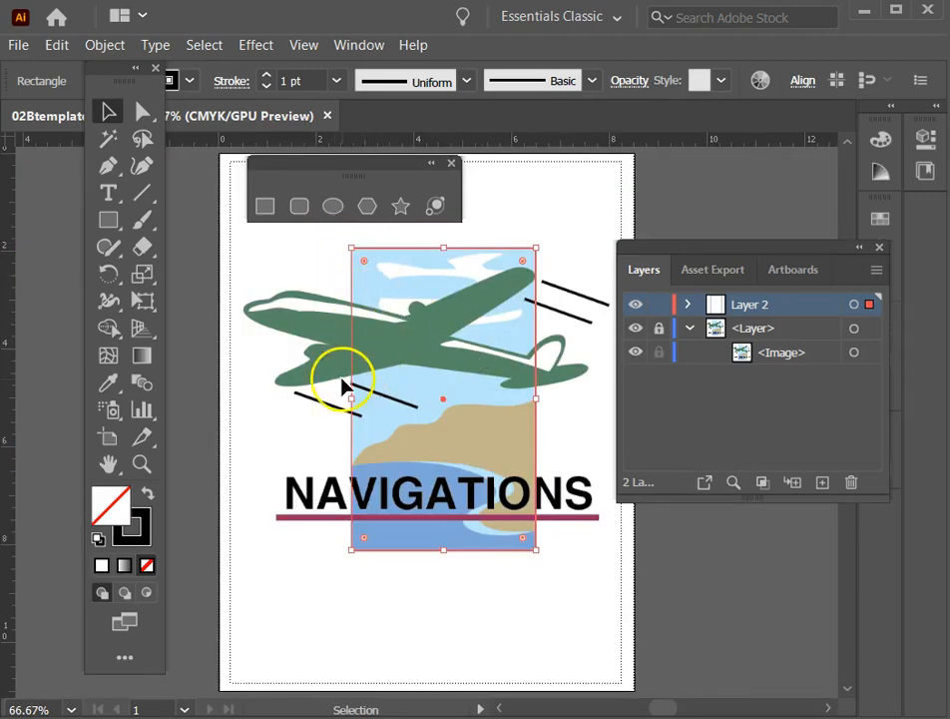
drag(351, 398, 300, 397)
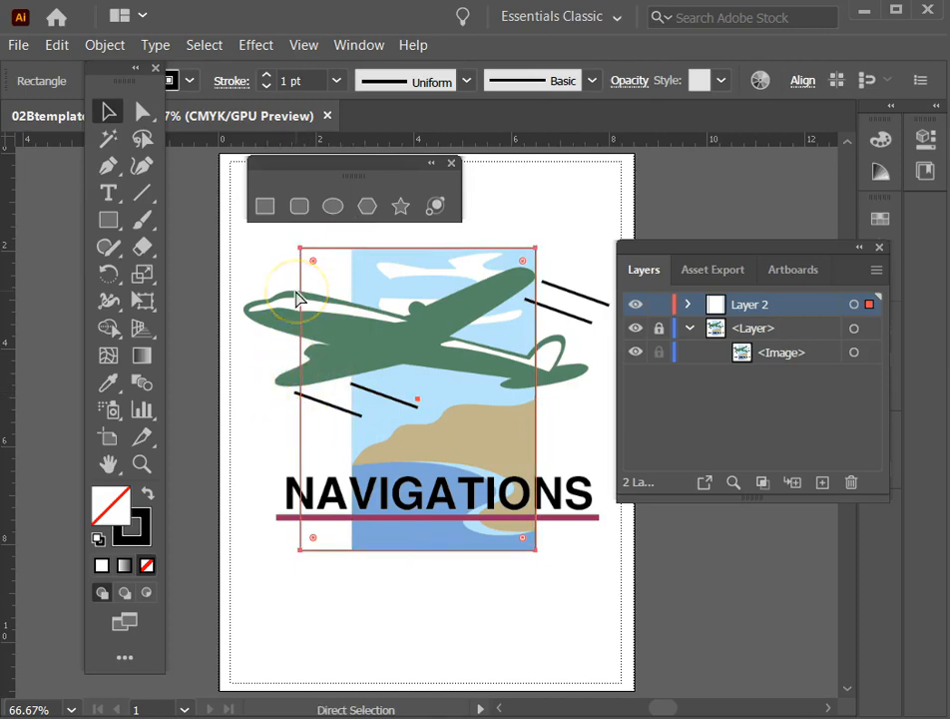
key(ctrl+z)
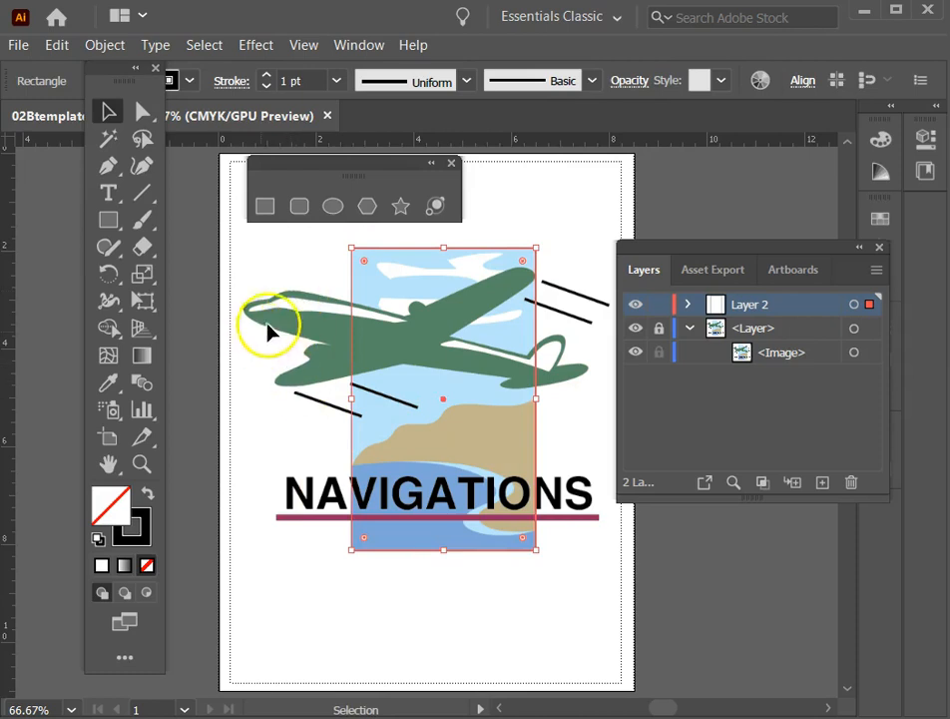
Try moving the whole rectangle and only its upper-left anchor point with the Direct Selection tool, undoing each change.
drag(110, 70, 127, 282)
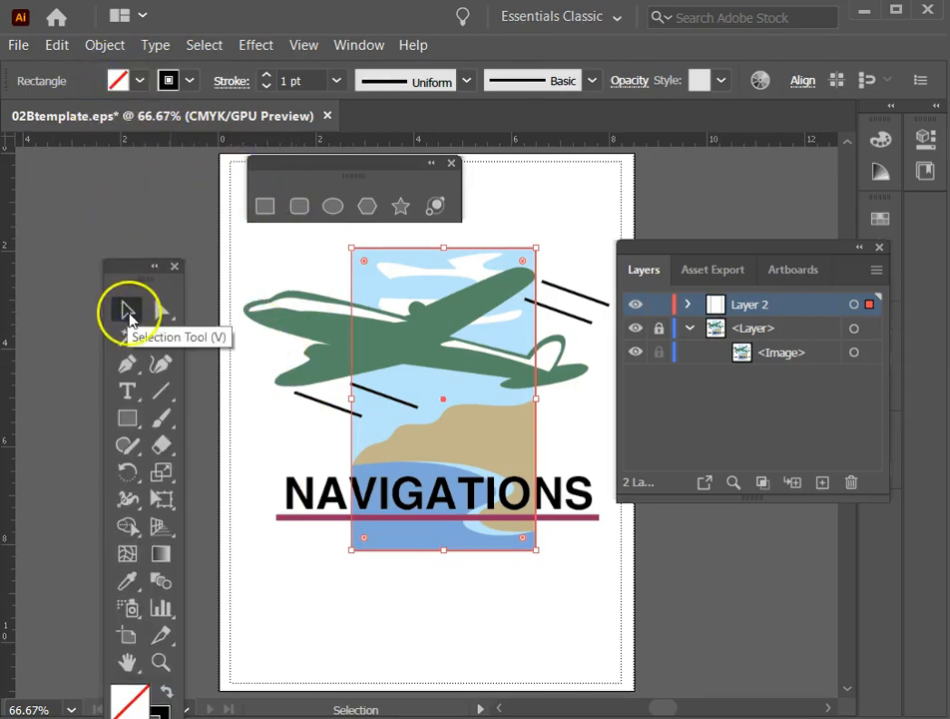
click(161, 311)
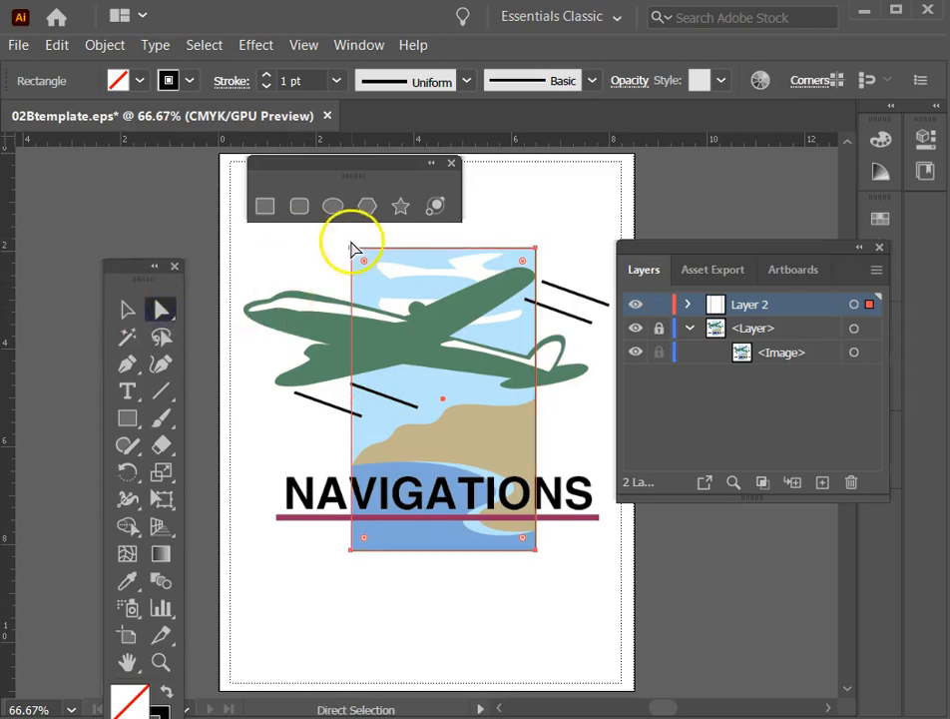
mouse_move(353, 250)
mouse_down()
mouse_move(289, 272)
mouse_move(343, 238)
mouse_up()
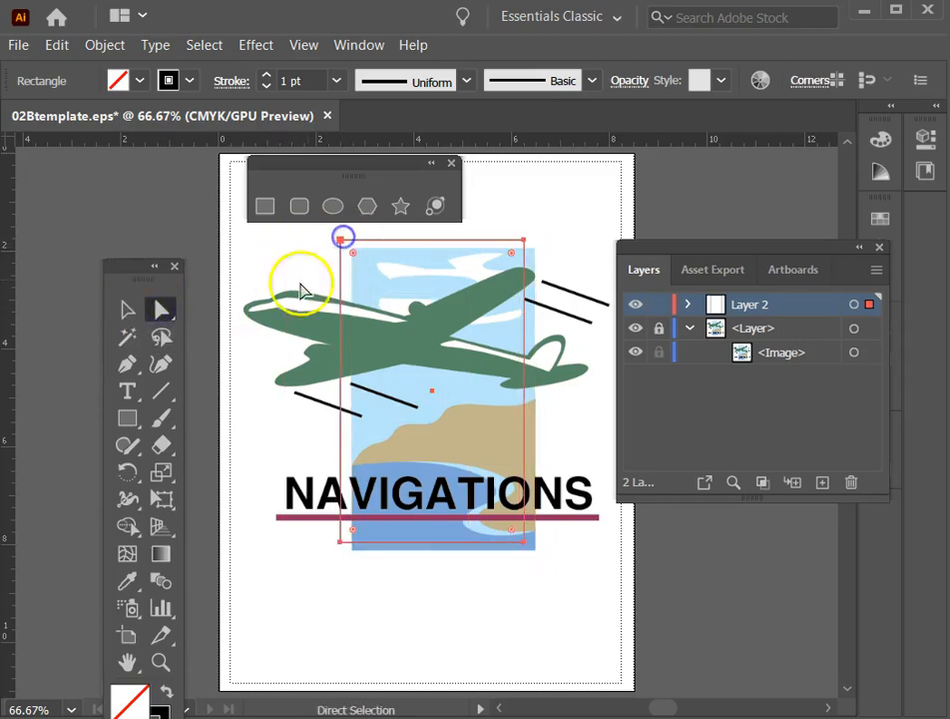
key(ctrl+z)
click(293, 252)
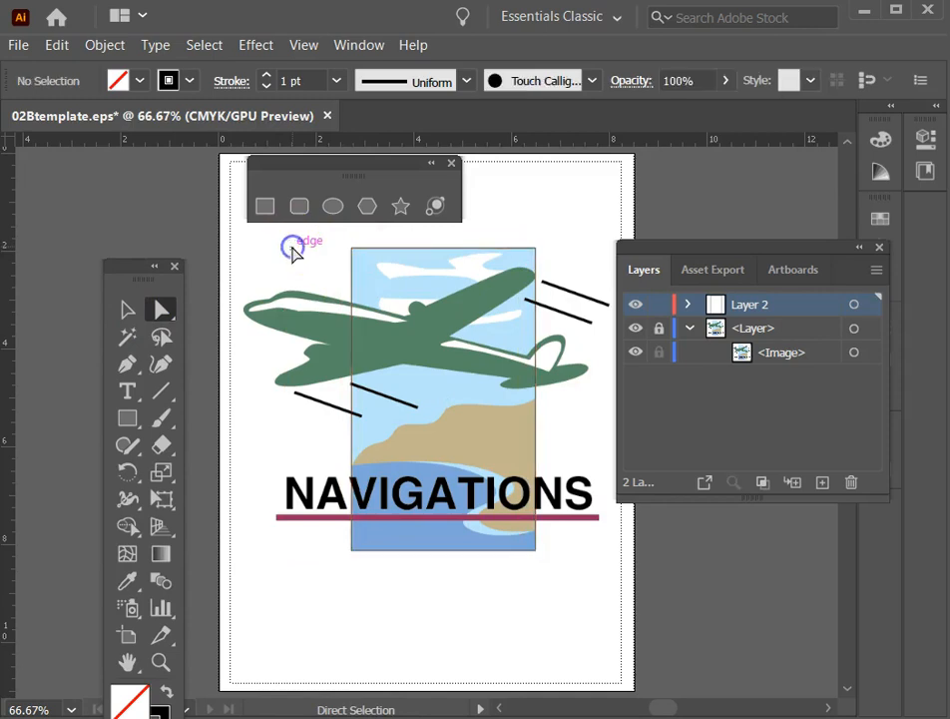
click(351, 249)
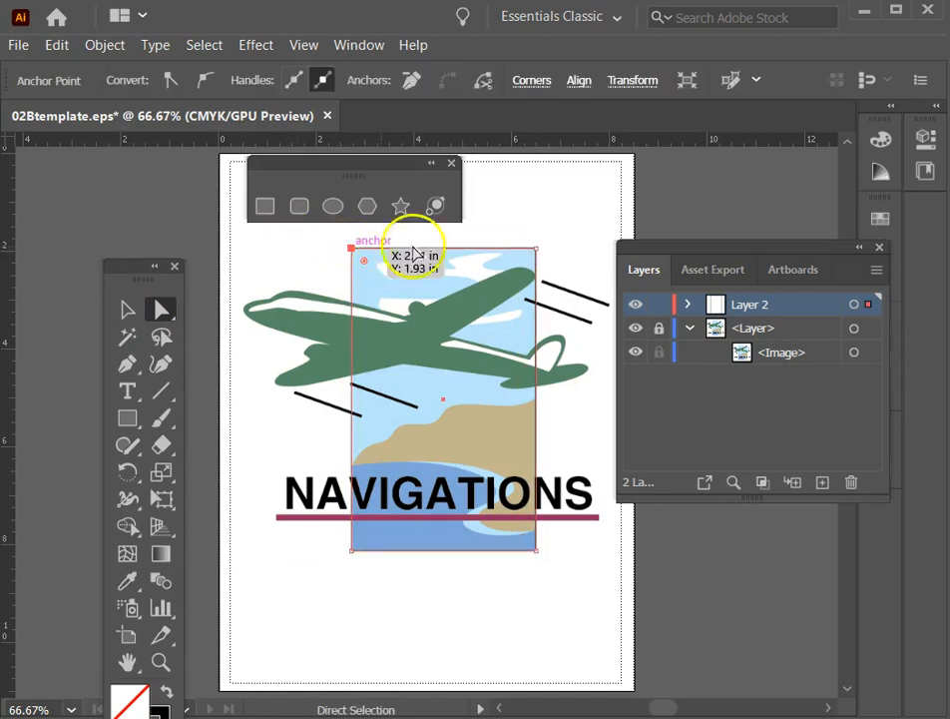
drag(352, 251, 315, 281)
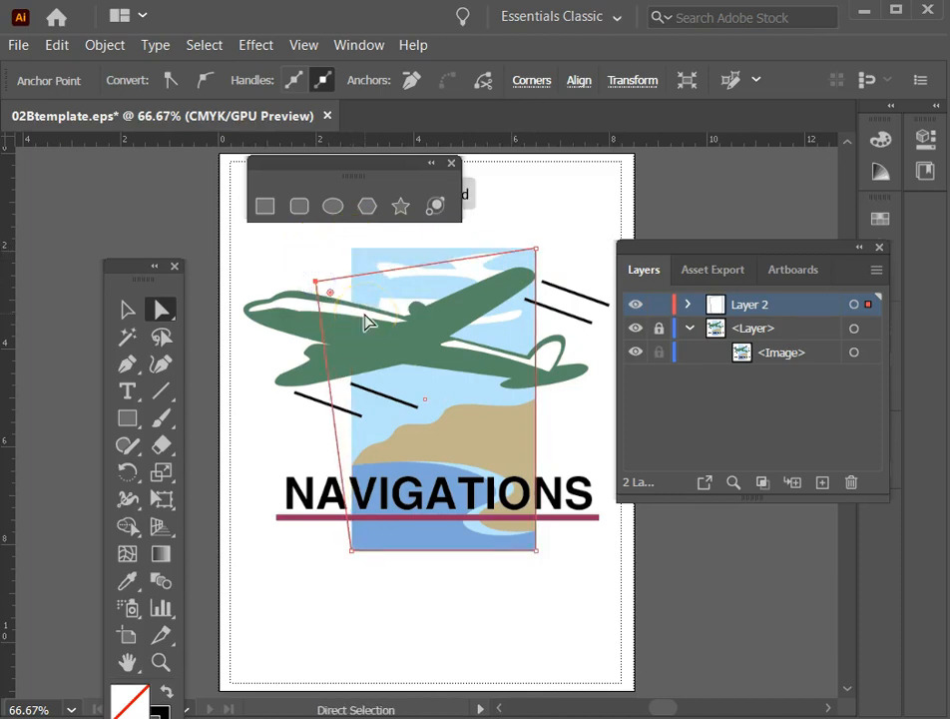
key(ctrl+z)
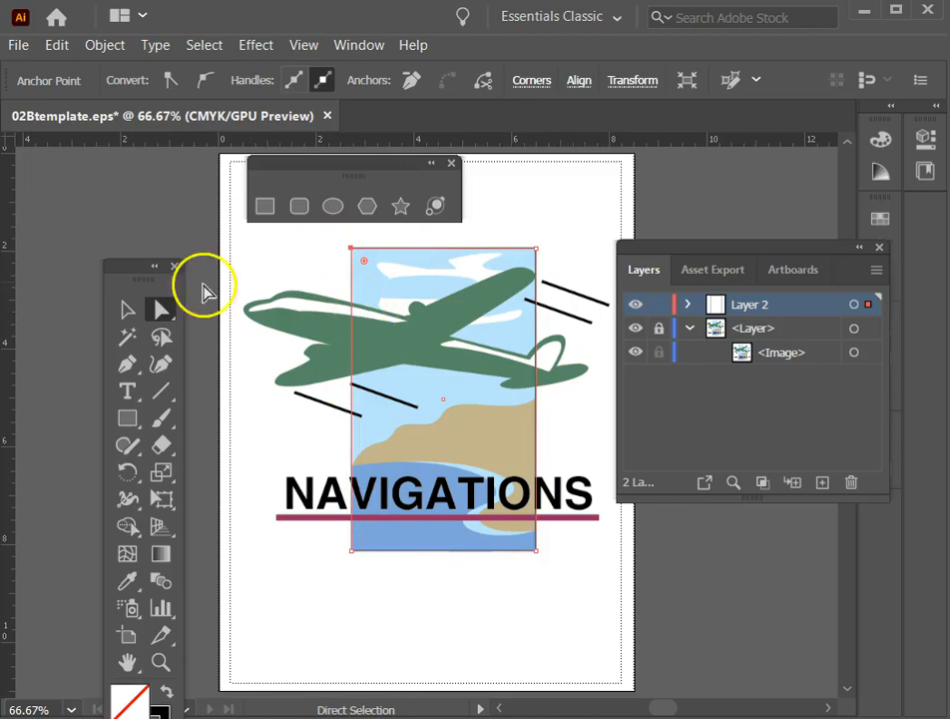
Move the toolbox clear of the artboard, collapse the floating layer list to icons, and park it beside the artwork.
click(127, 309)
drag(131, 277, 63, 116)
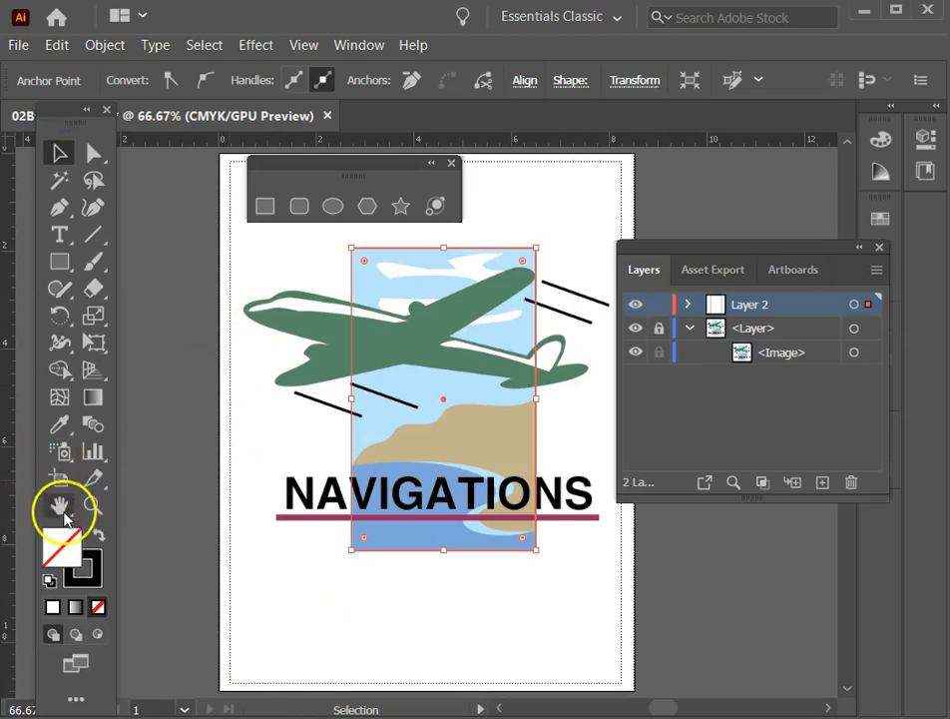
click(61, 510)
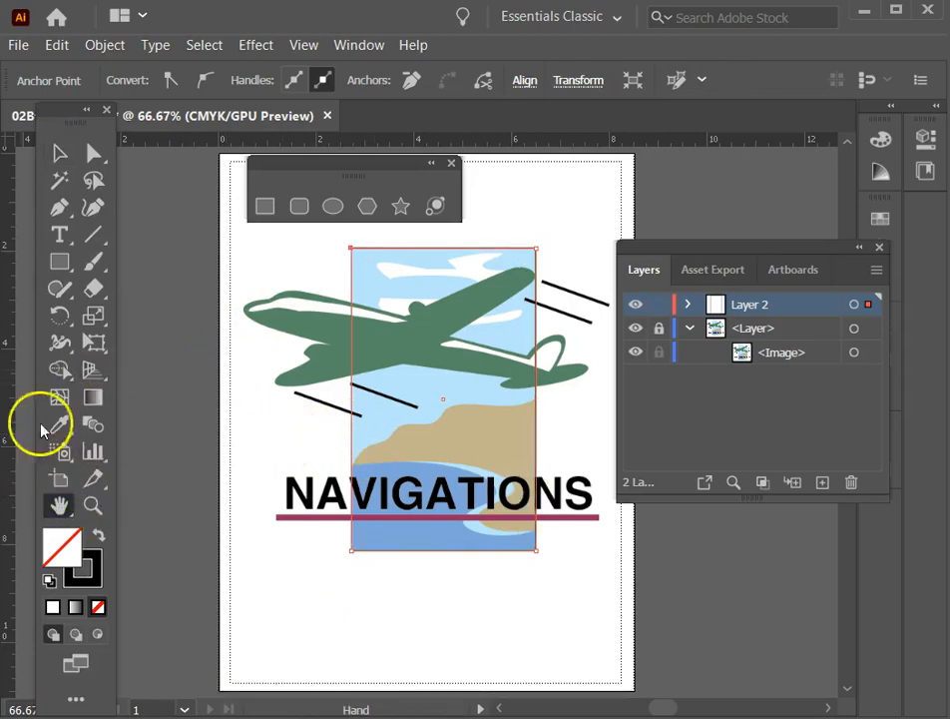
click(93, 505)
drag(304, 429, 621, 592)
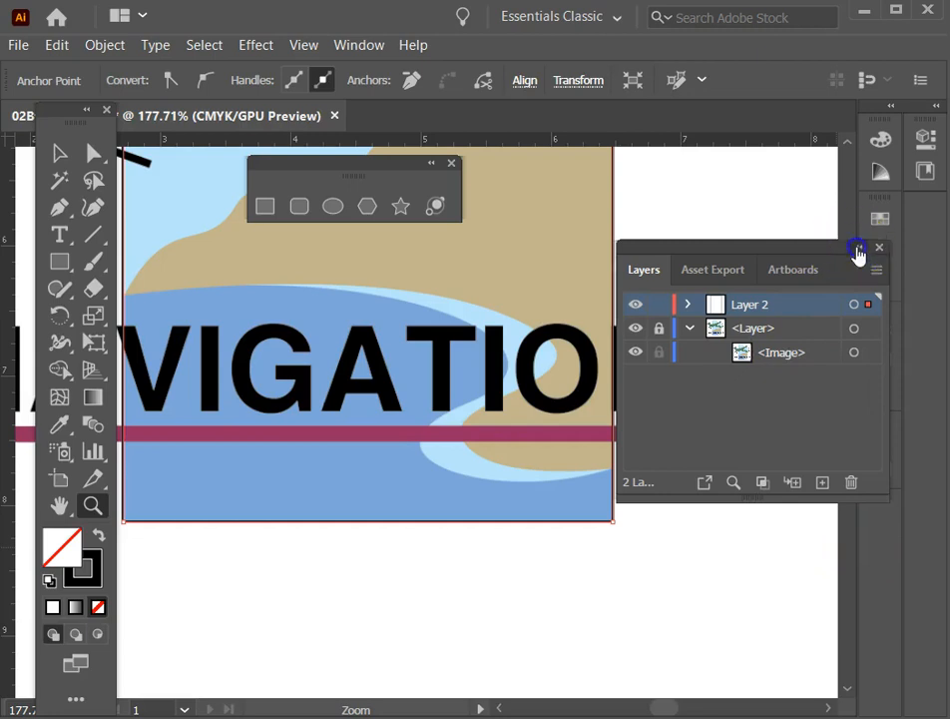
click(857, 249)
drag(659, 260, 820, 225)
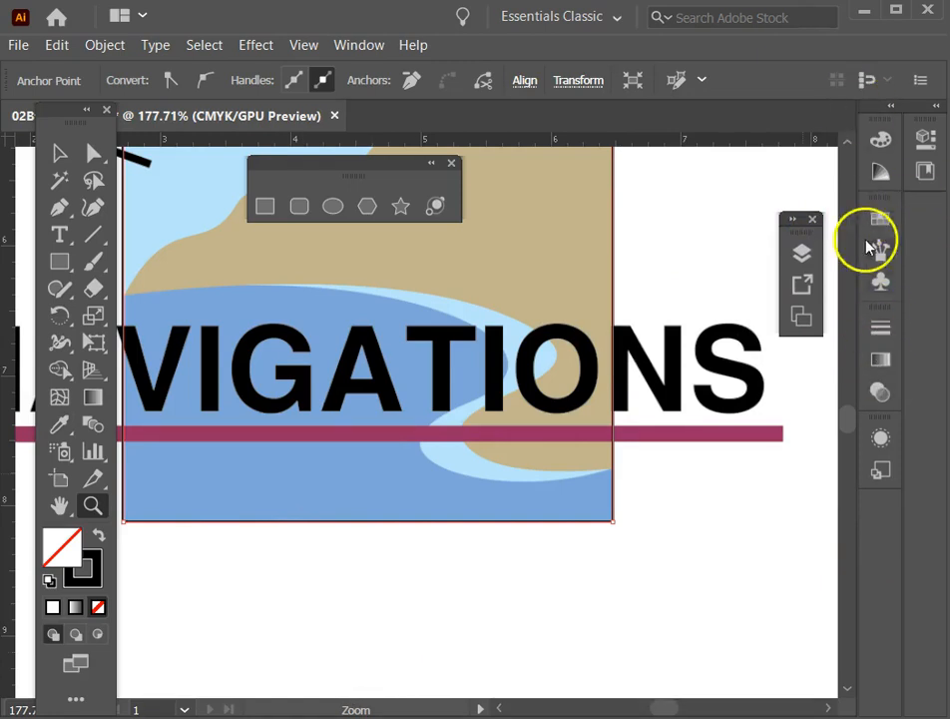
Float the Transform, Align and Pathfinder group beside the artwork with Pathfinder showing, and move the toolbox farther off the artwork.
key(ctrl)
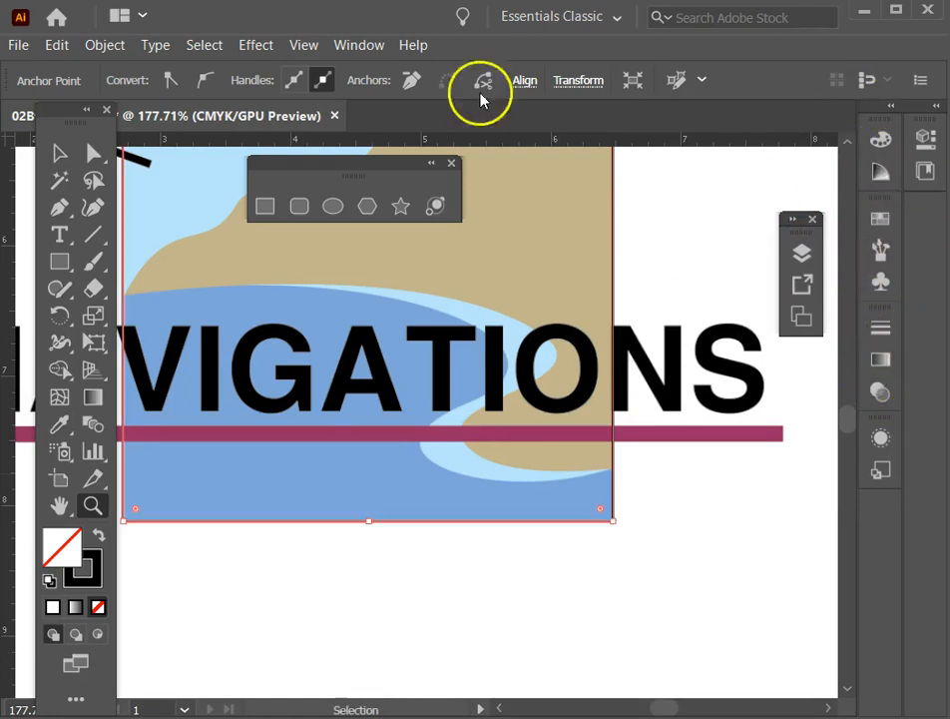
click(358, 46)
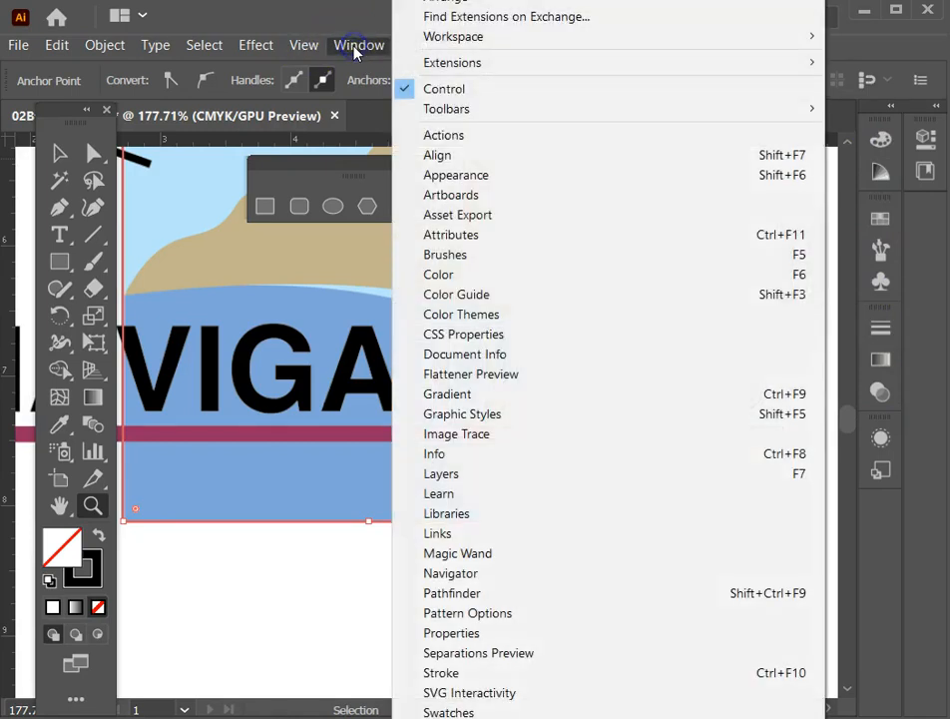
click(505, 158)
drag(510, 79, 727, 497)
click(737, 439)
drag(66, 109, 33, 116)
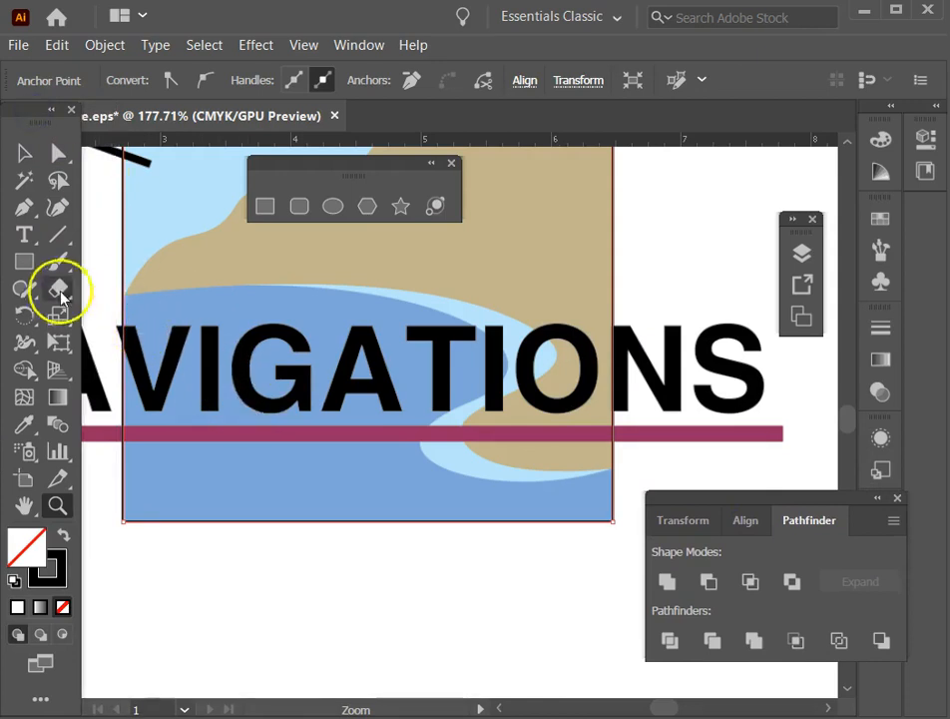
Examine the coastline and water shapes inside the background rectangle up close with the Zoom tool, returning to the full artboard between views.
click(57, 503)
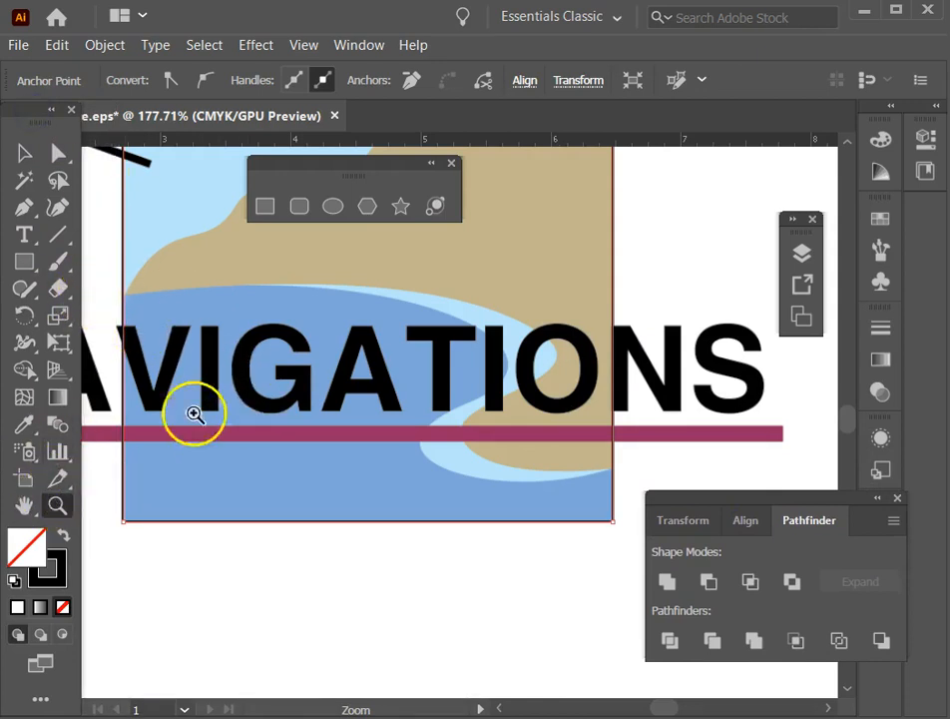
drag(209, 328, 295, 488)
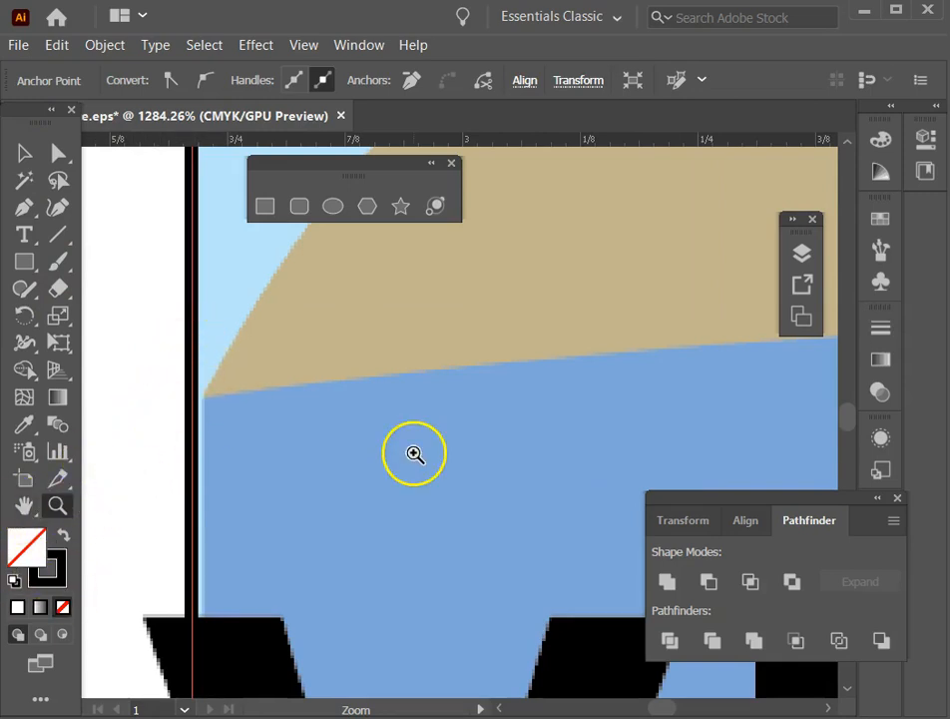
key(ctrl+0)
drag(279, 356, 586, 488)
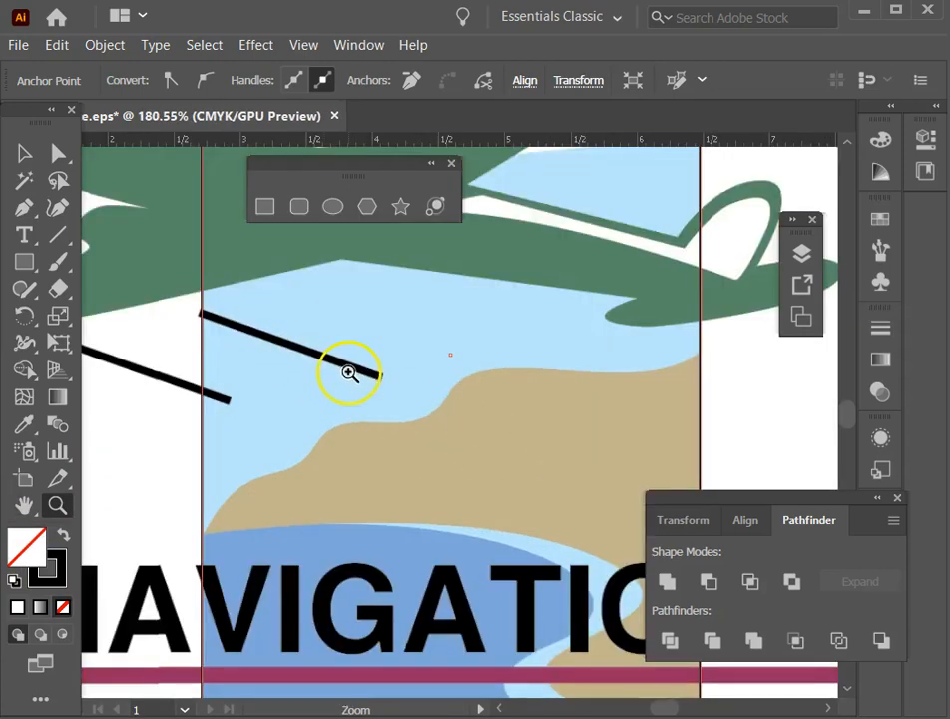
drag(457, 424, 468, 429)
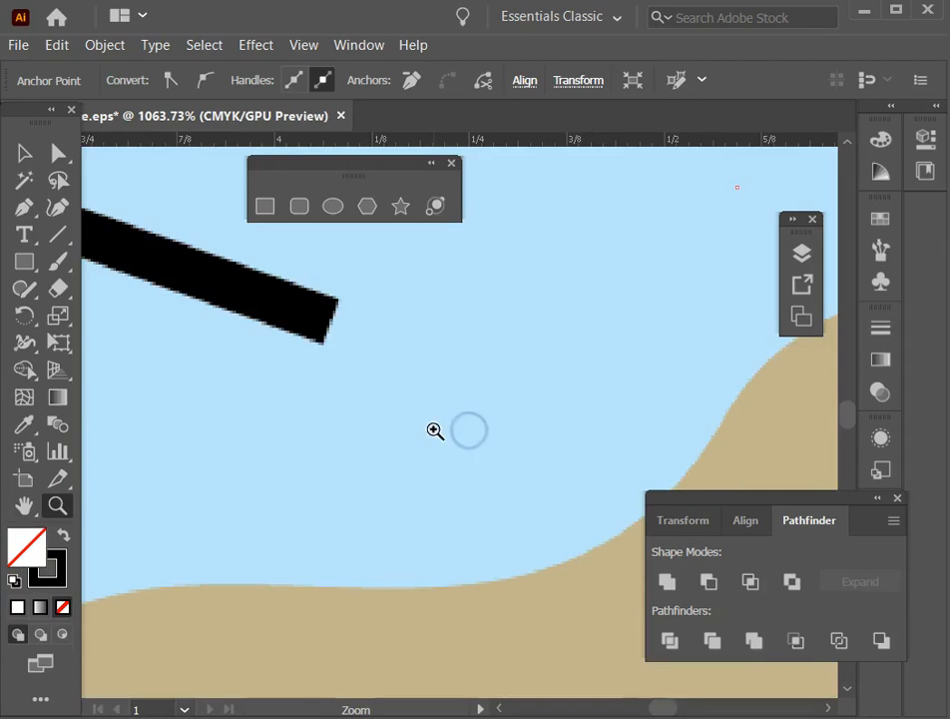
key(ctrl+0)
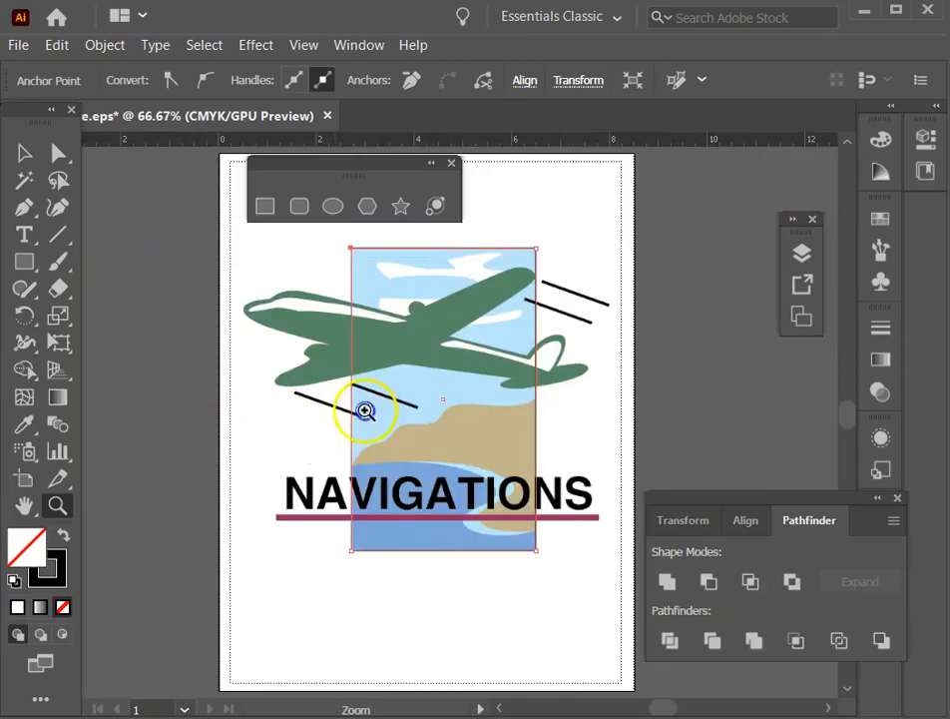
drag(556, 466, 575, 478)
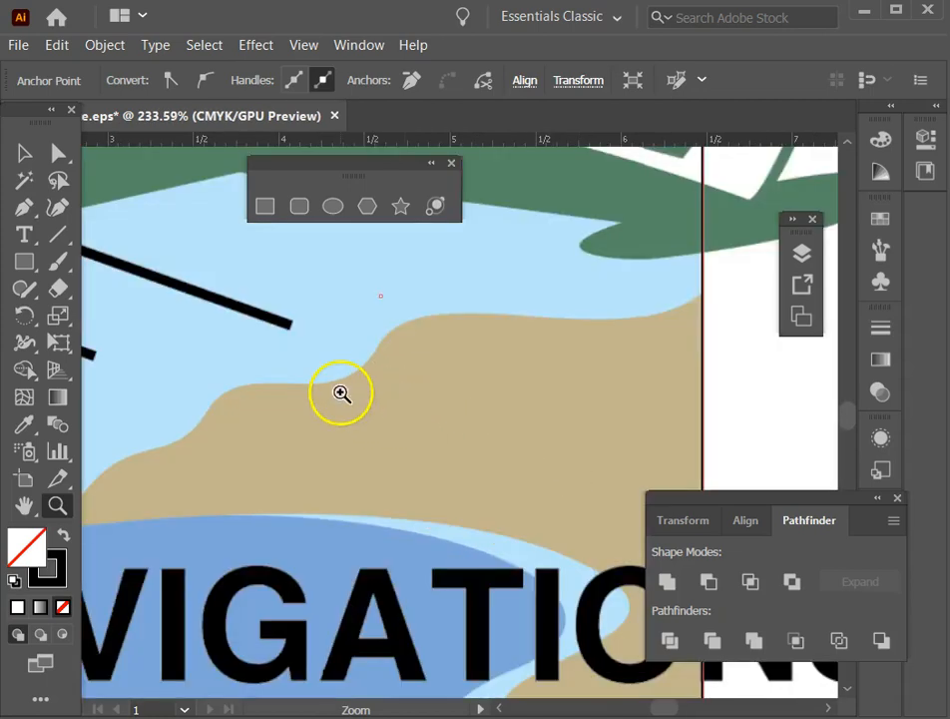
key(ctrl+0)
right_click(319, 394)
key(Escape)
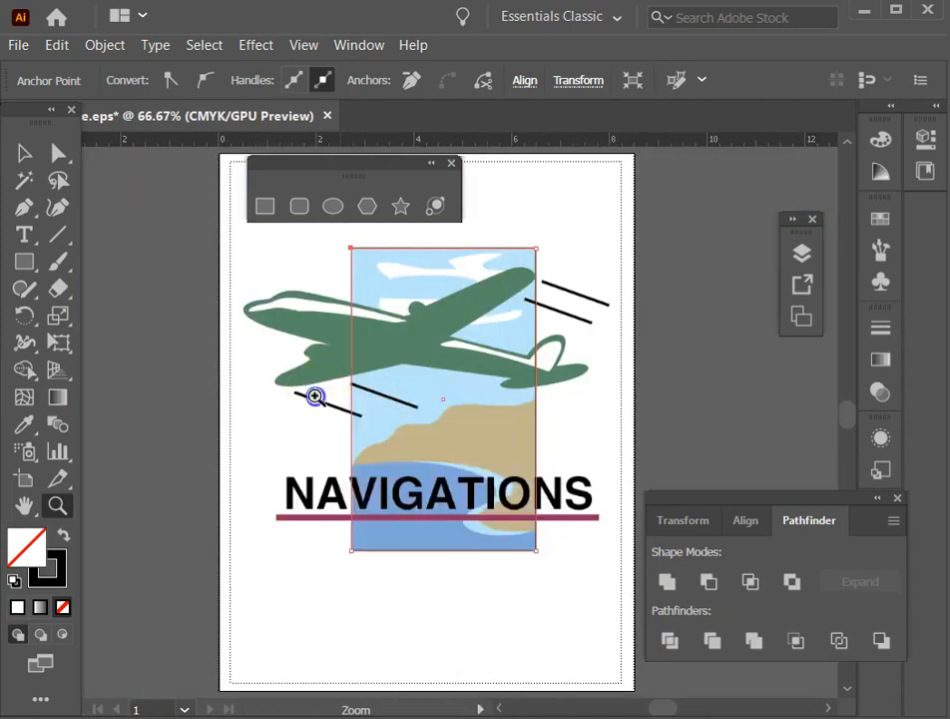
click(316, 395)
key(ctrl+0)
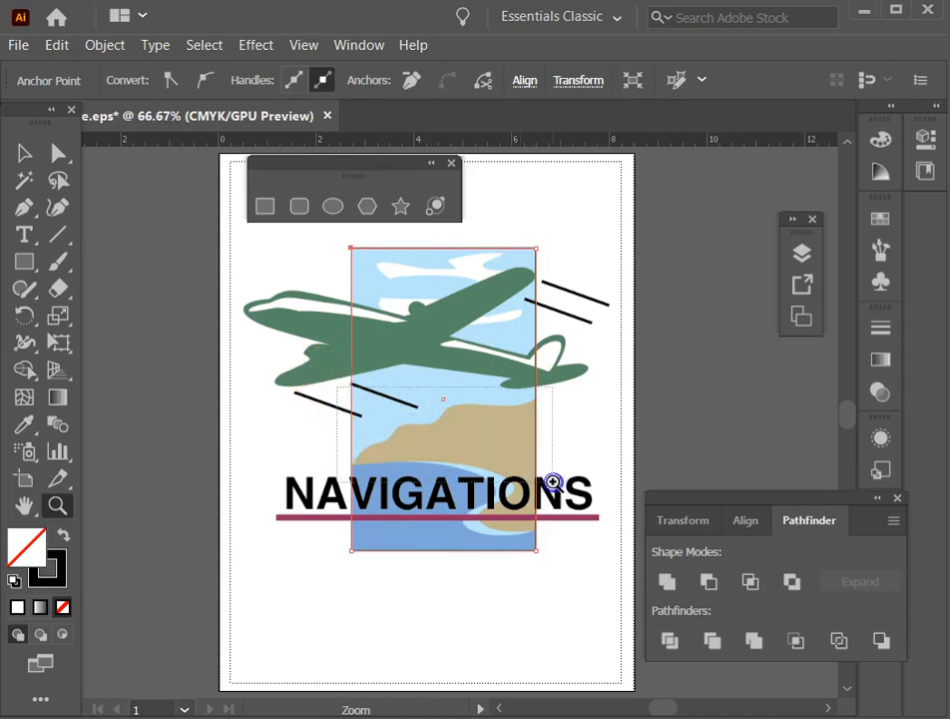
drag(553, 482, 554, 482)
Move the toolbox partly out of view, enable Animated Zoom in the performance preferences, and try scrubbing the zoom on the artwork.
drag(25, 118, 0, 104)
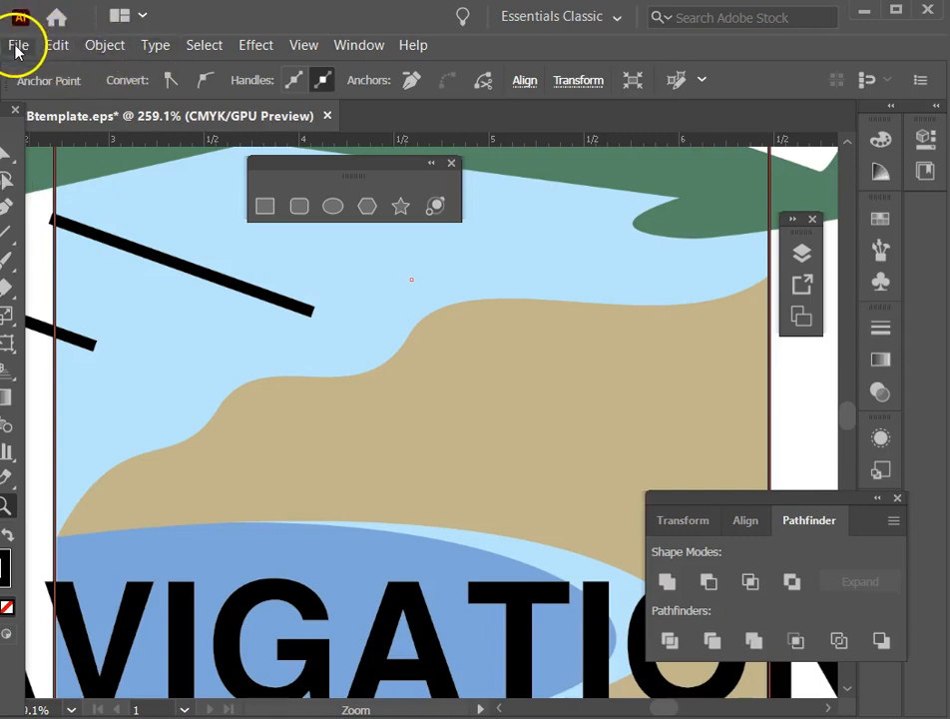
click(60, 48)
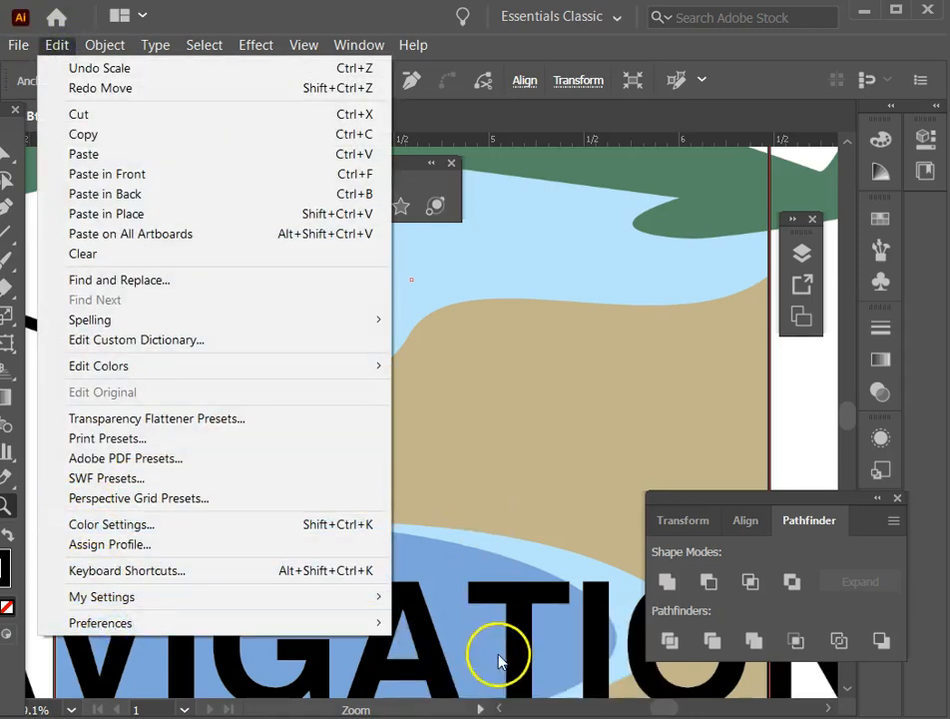
mouse_move(312, 622)
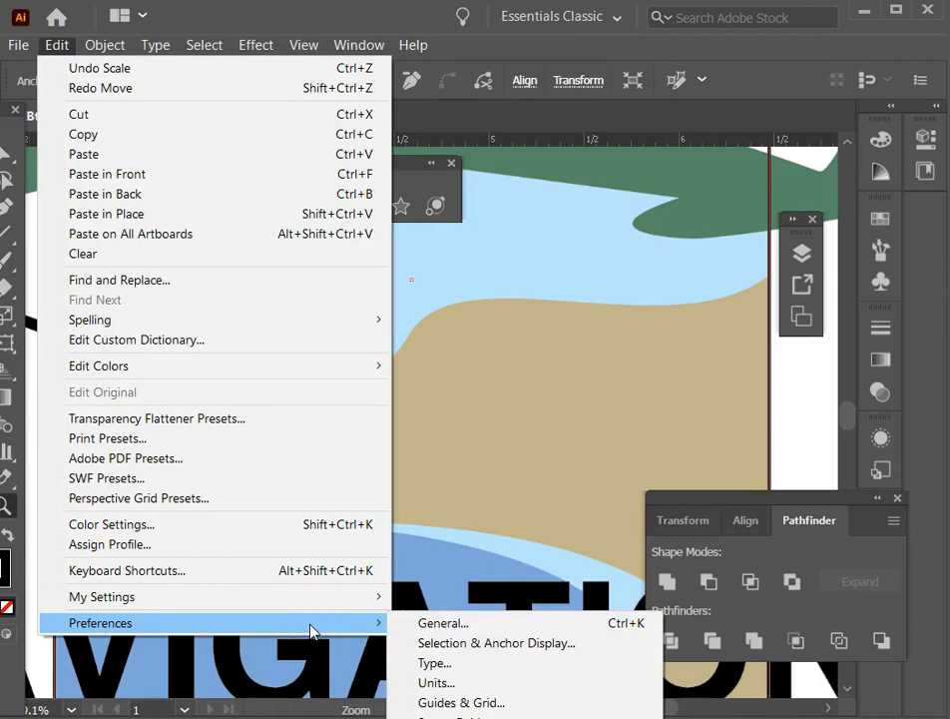
click(423, 684)
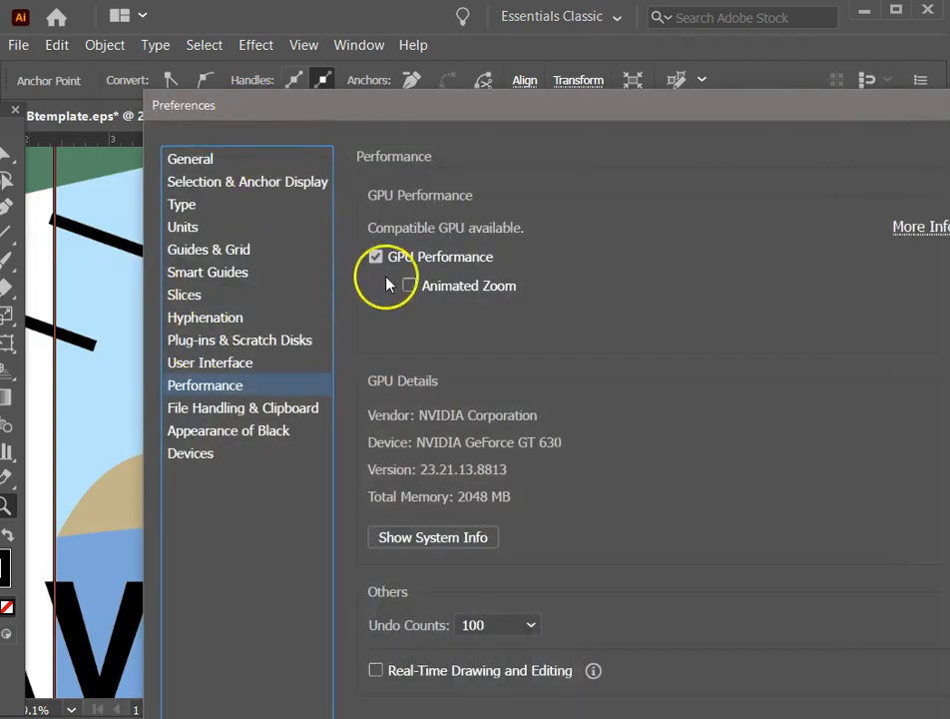
click(409, 286)
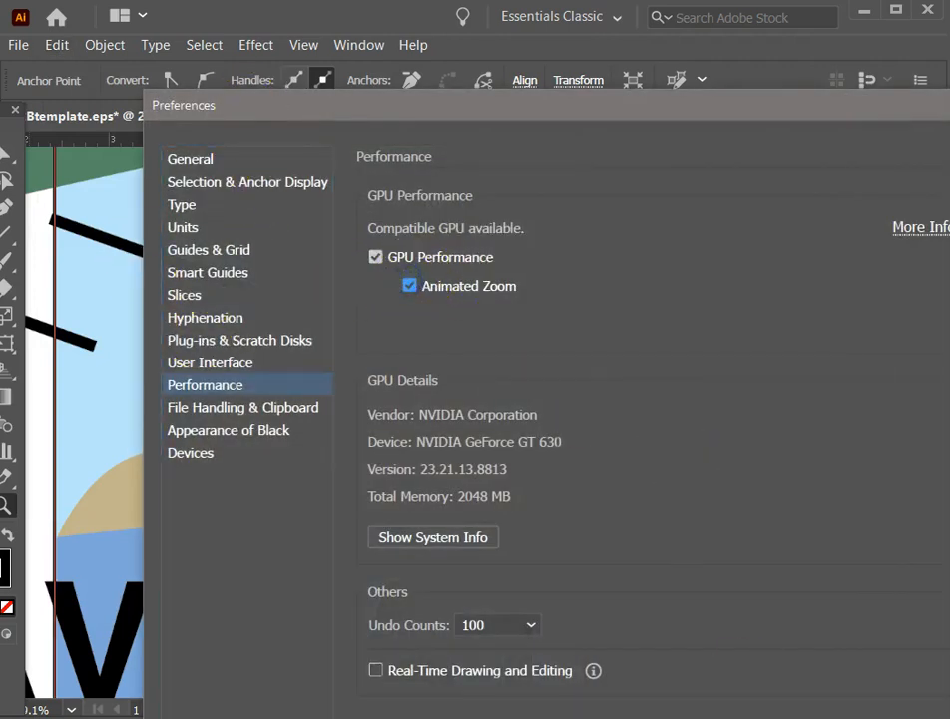
key(Return)
drag(241, 333, 159, 265)
drag(291, 366, 165, 235)
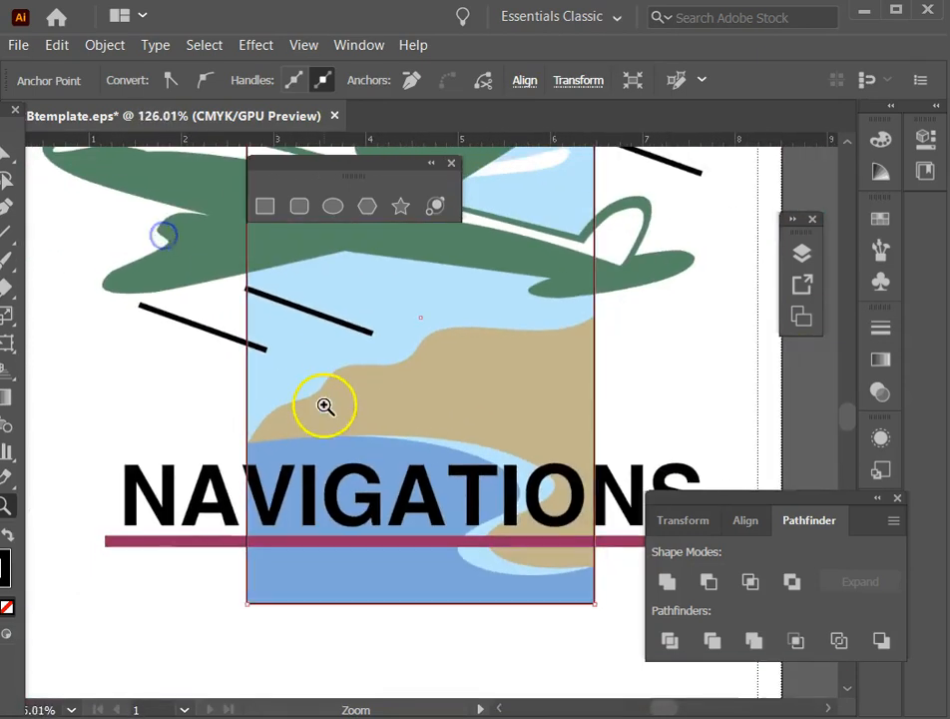
Turn off Animated Zoom in the performance preferences.
drag(322, 405, 256, 346)
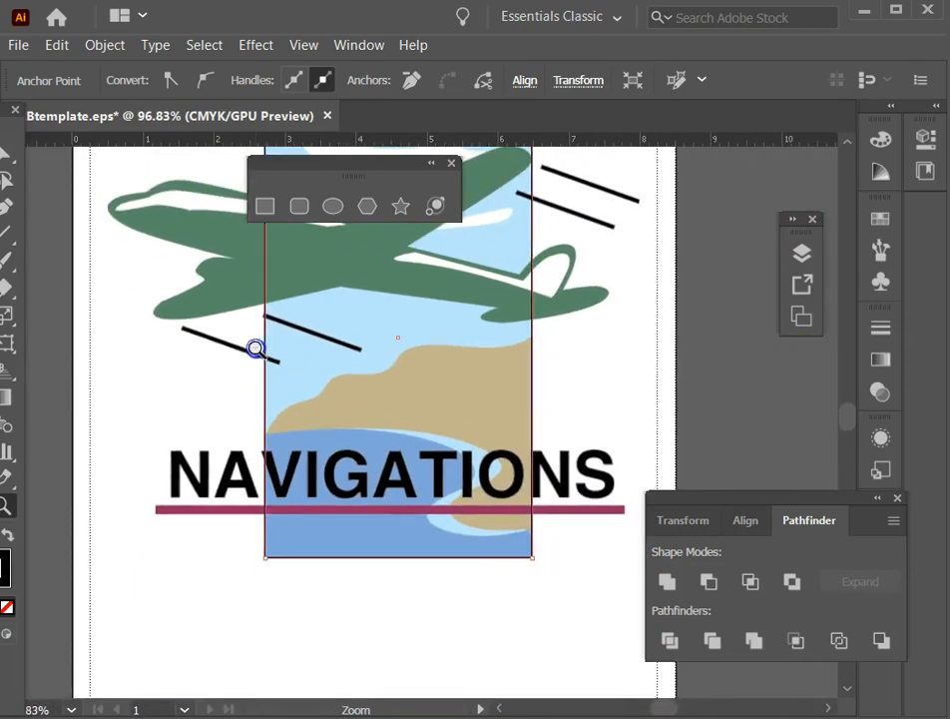
click(57, 45)
mouse_move(138, 622)
click(461, 644)
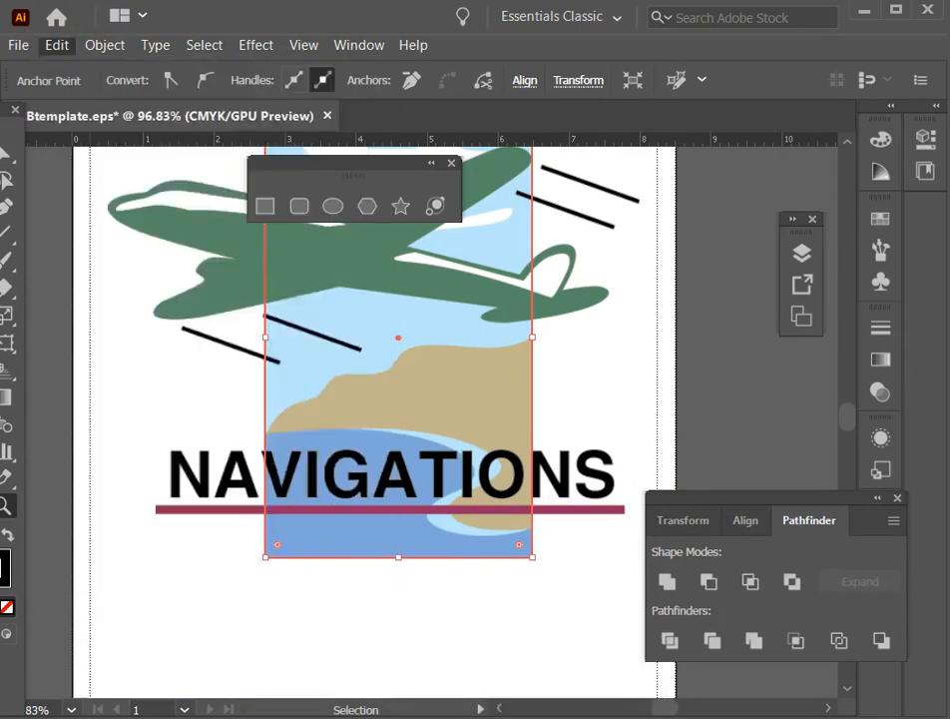
click(410, 285)
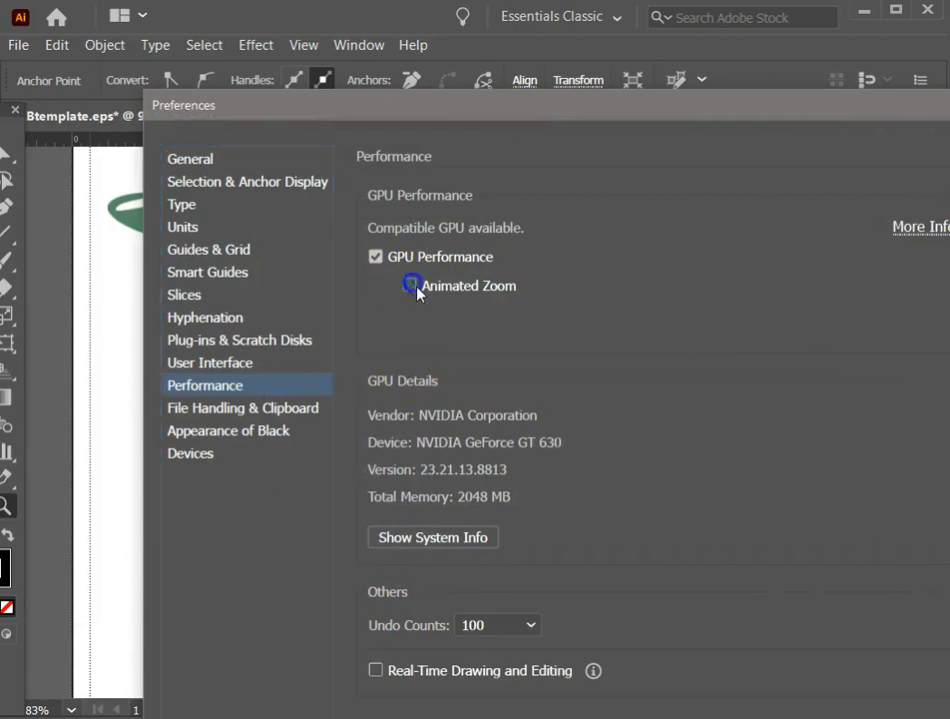
key(Return)
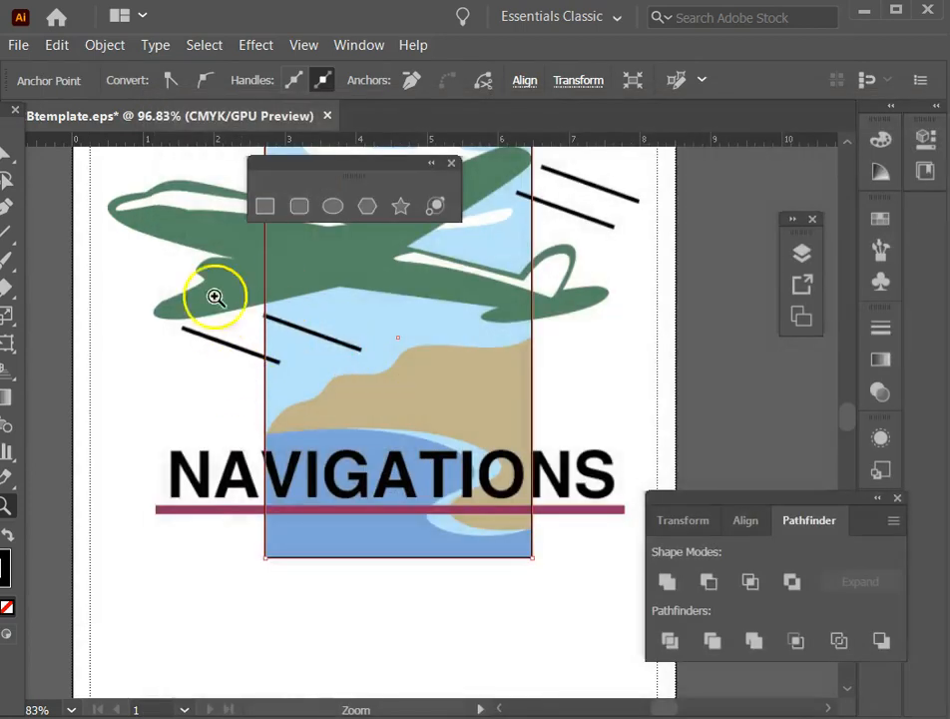
Move the floating shape tools group away from the water area and close it.
click(596, 483)
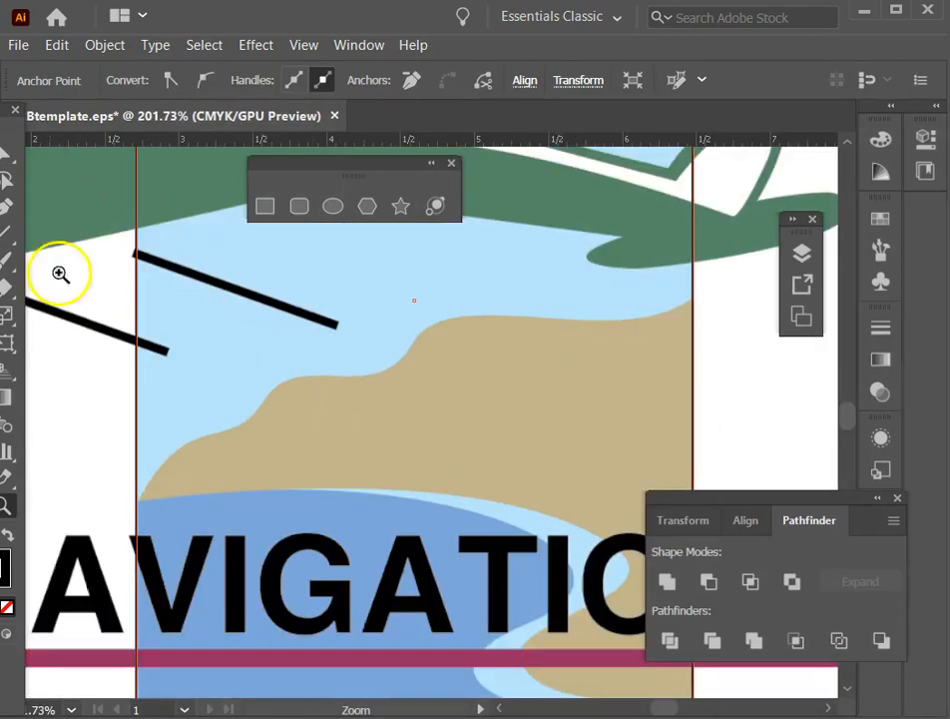
scroll(324, 428, down, 2)
scroll(325, 428, down, 6)
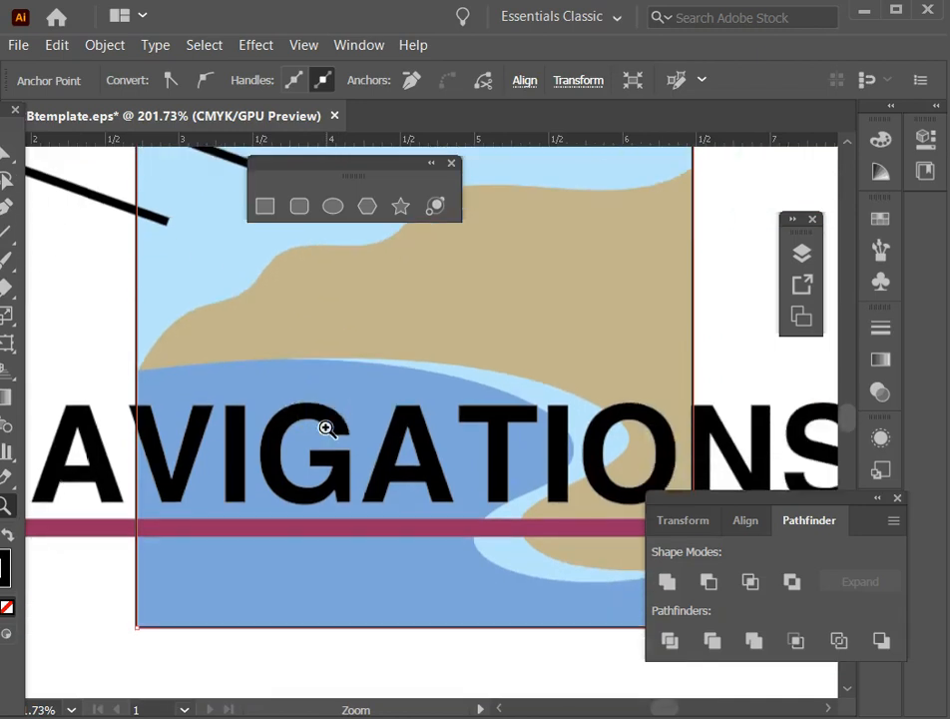
drag(308, 174, 401, 155)
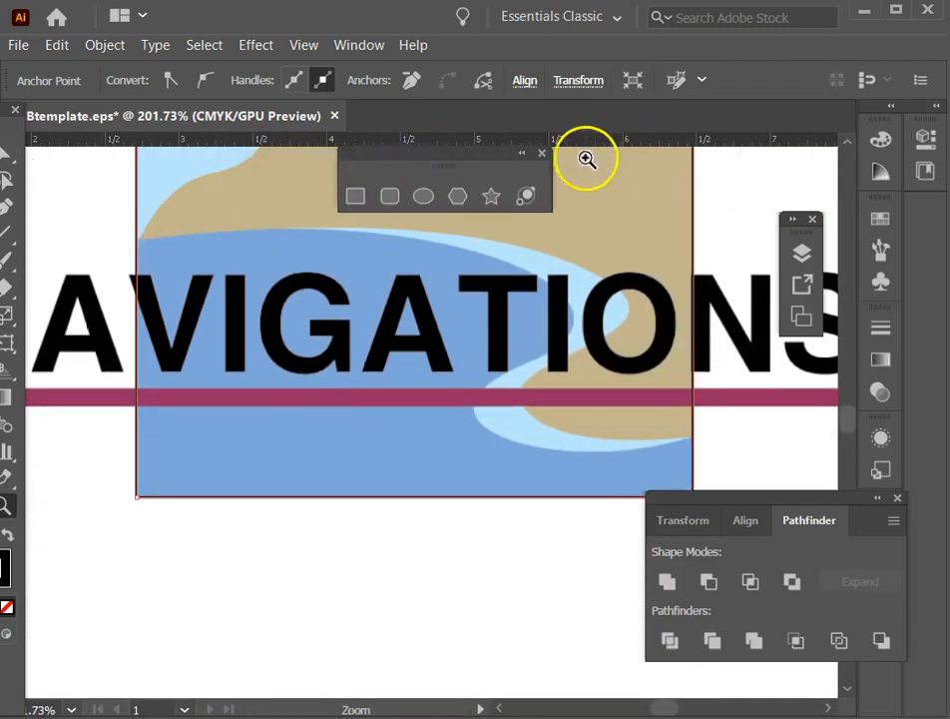
drag(490, 153, 433, 152)
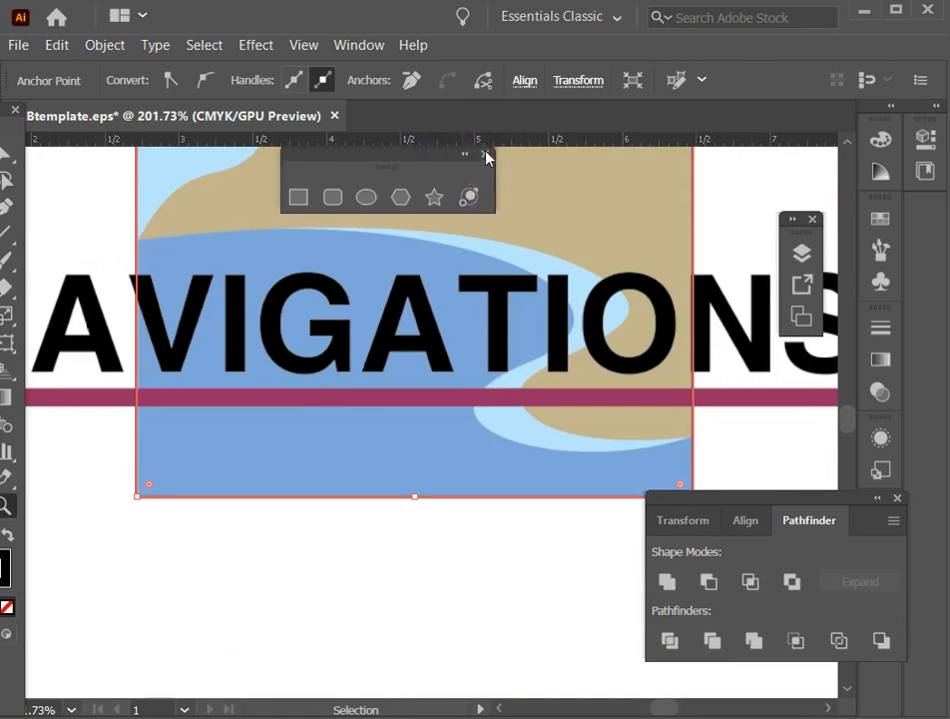
click(486, 155)
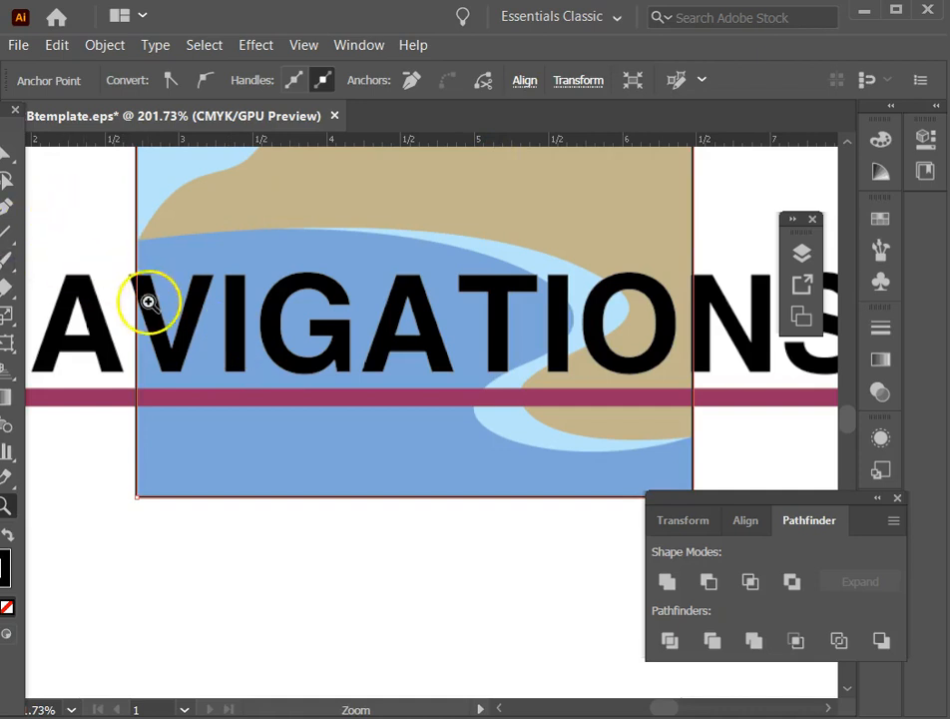
Trace the dark blue water's S-shaped edge with the Pen tool, starting and ending just outside the background rectangle.
click(6, 207)
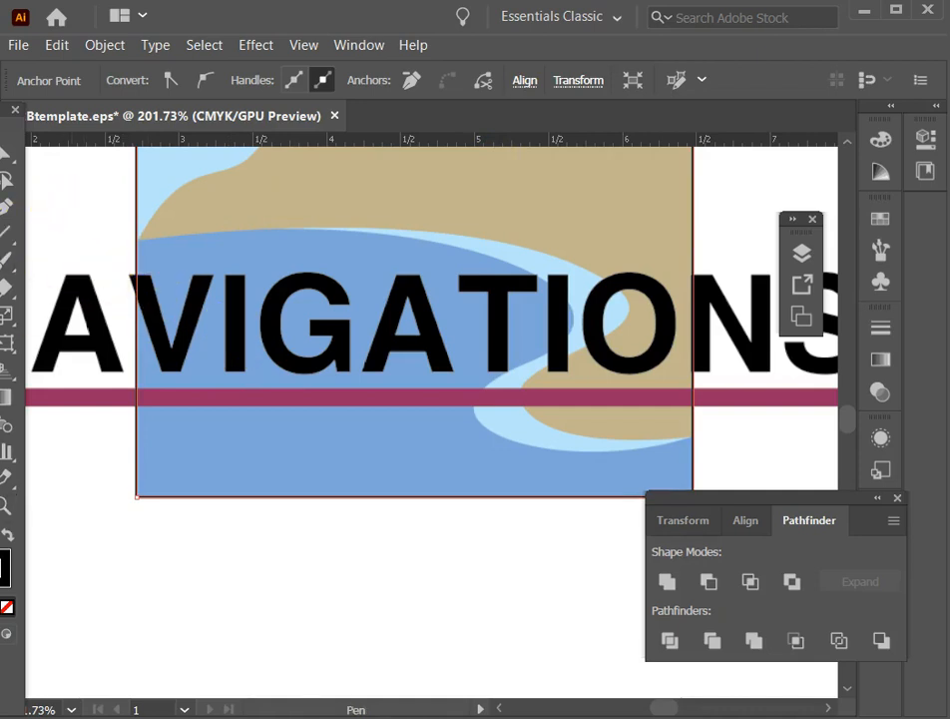
click(695, 435)
drag(696, 439, 684, 446)
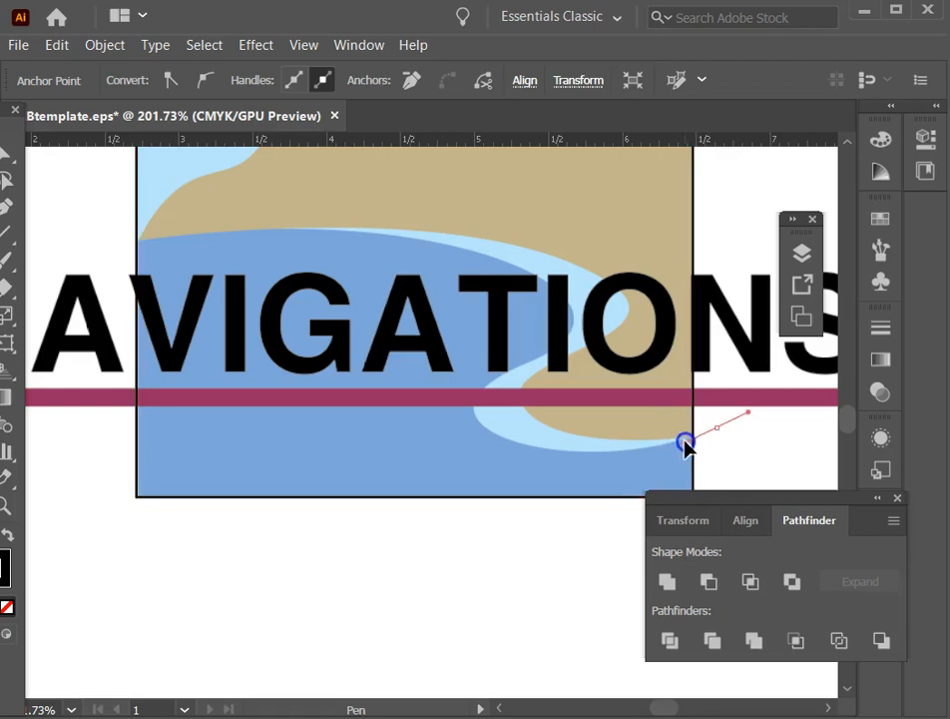
drag(684, 446, 551, 456)
drag(482, 442, 584, 338)
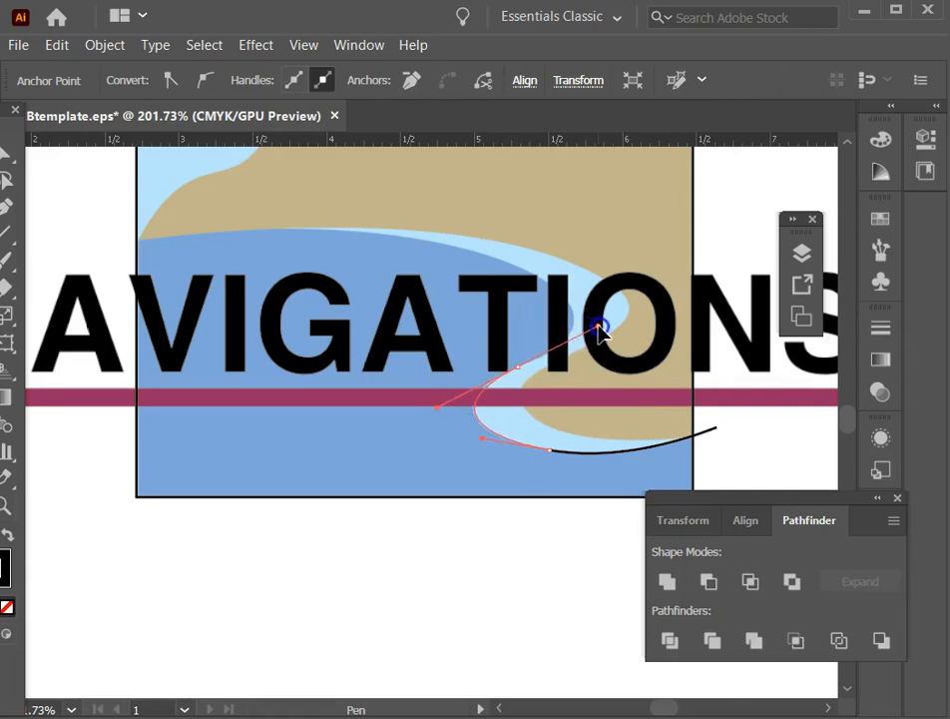
drag(602, 333, 524, 276)
click(477, 257)
mouse_move(450, 247)
mouse_down()
mouse_move(445, 236)
mouse_move(483, 244)
mouse_move(457, 243)
mouse_move(457, 233)
mouse_up()
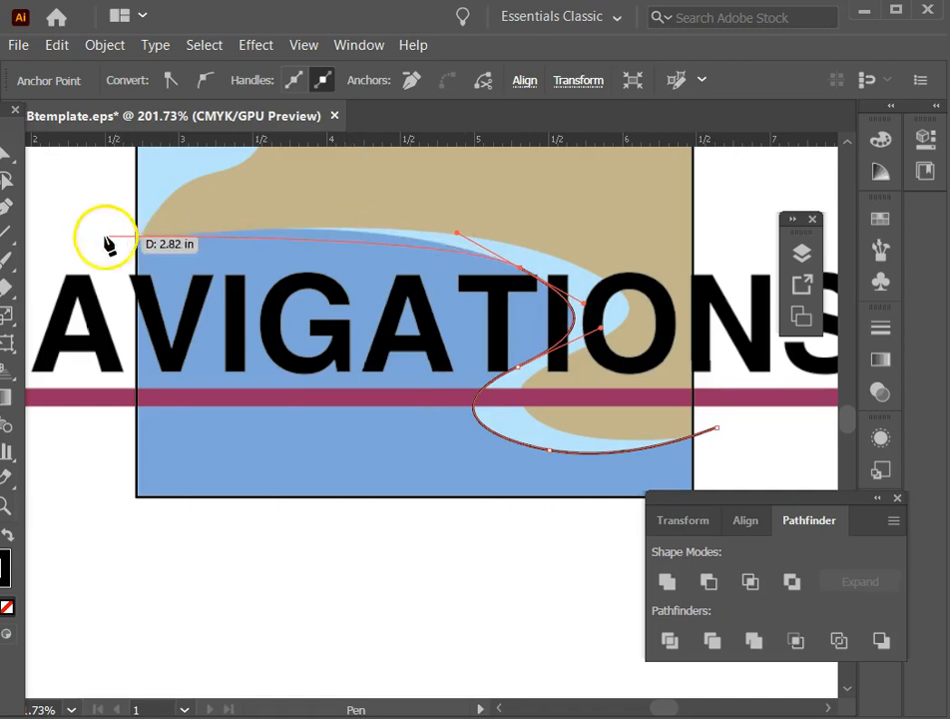
drag(118, 243, 31, 272)
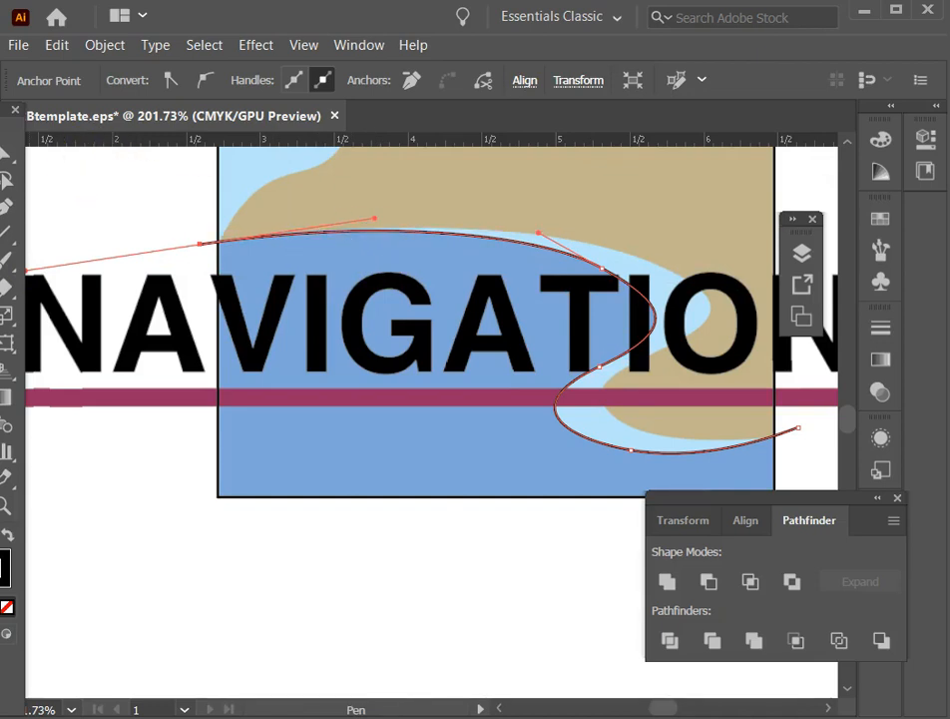
Bring the toolbox fully into view and adjust the direction handle at the water curve's left end to fit the shoreline.
key(v)
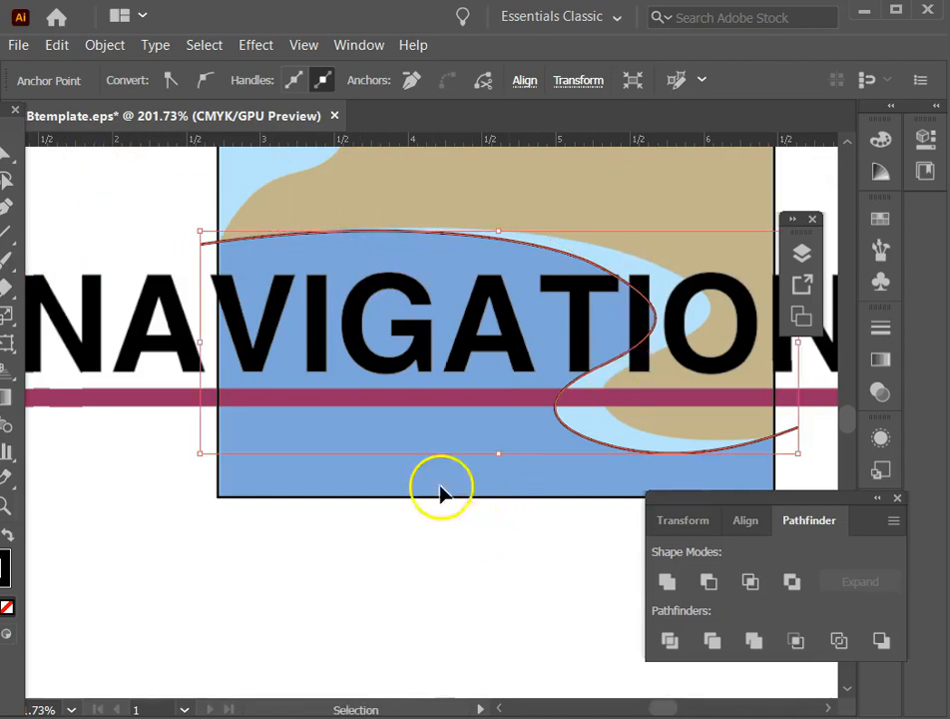
key(ctrl+plus)
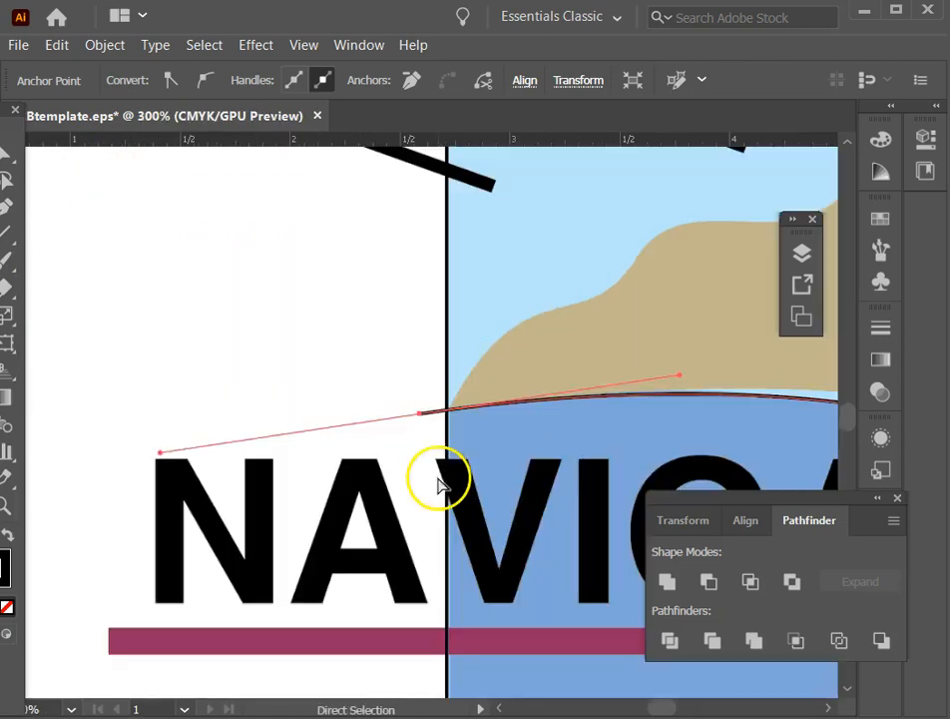
key(space)
drag(521, 368, 308, 314)
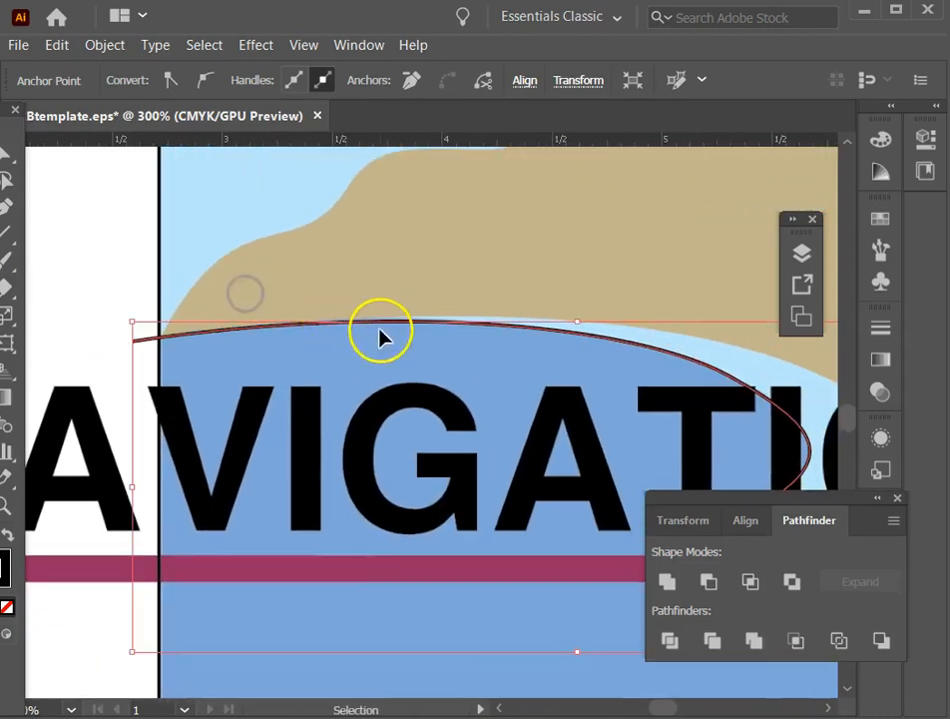
drag(10, 139, 63, 201)
click(79, 231)
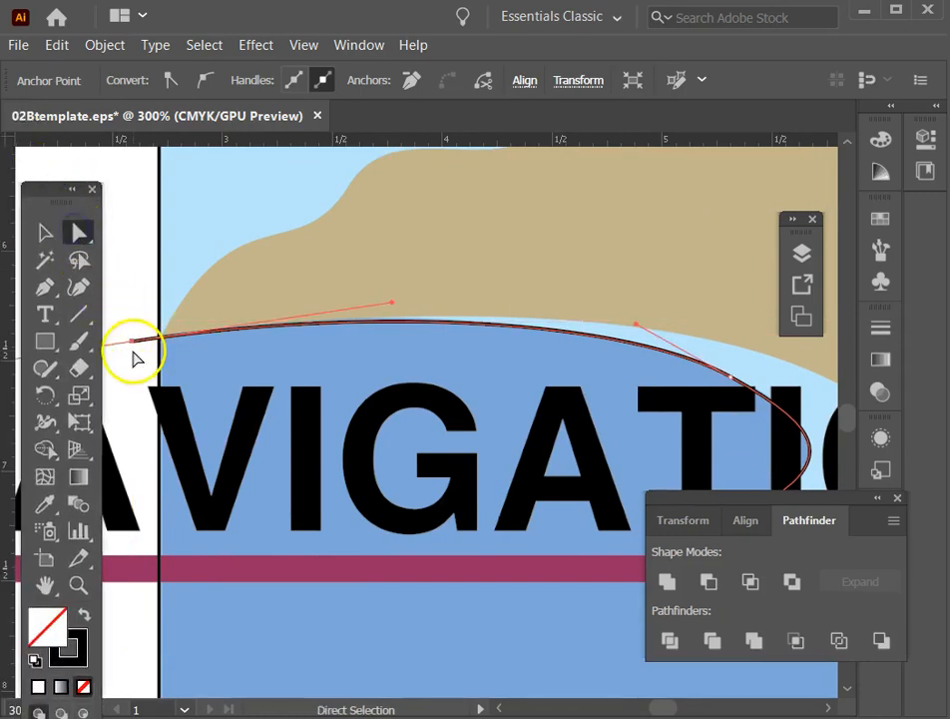
click(130, 345)
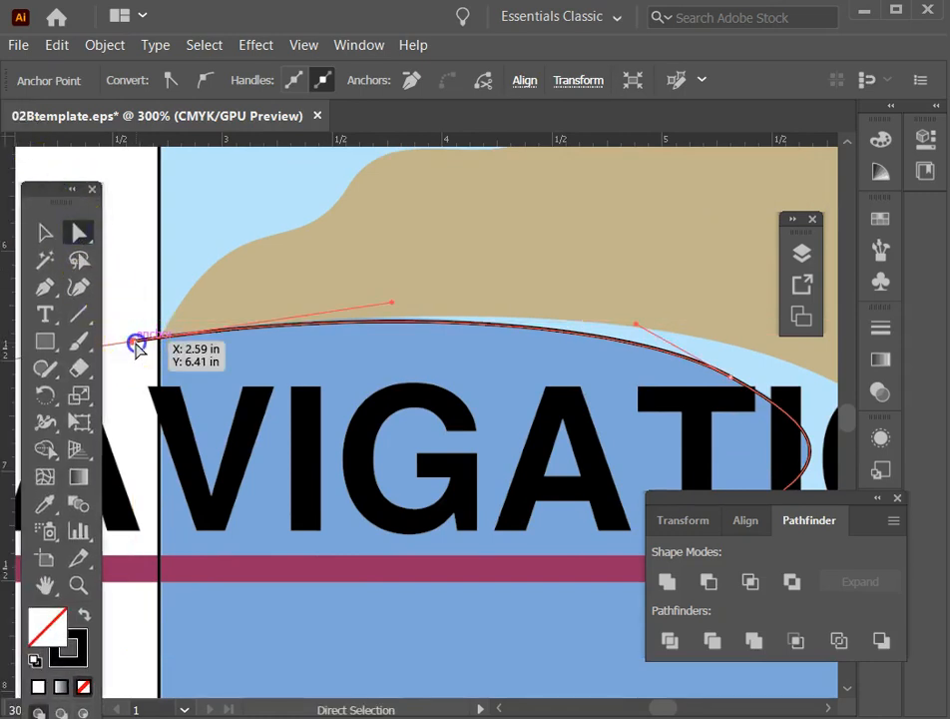
mouse_move(394, 304)
mouse_down()
mouse_move(407, 307)
mouse_move(402, 291)
mouse_move(407, 300)
mouse_up()
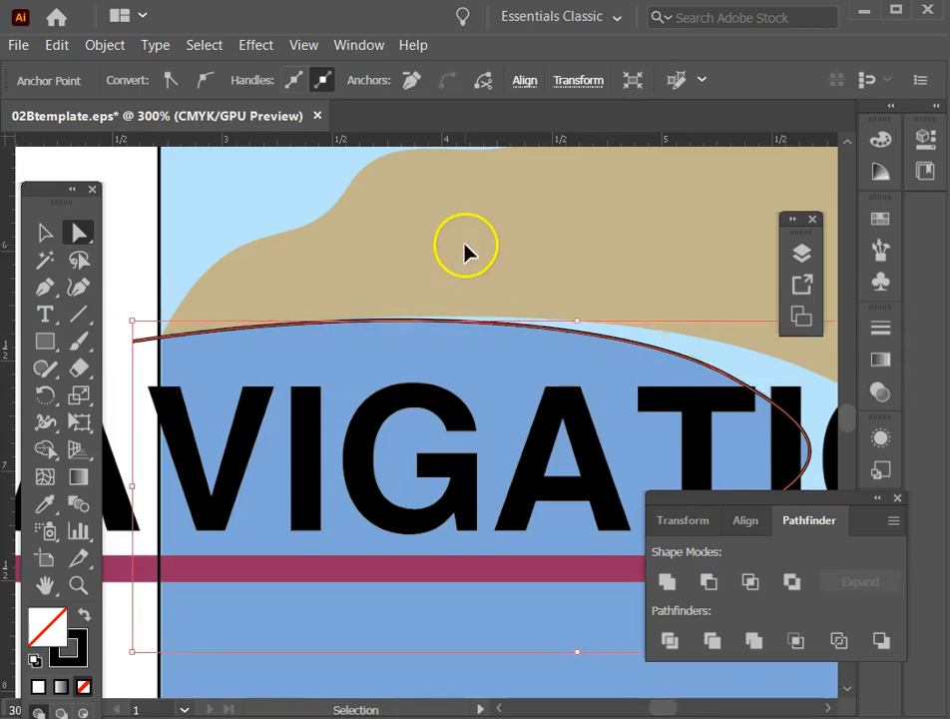
Select the background rectangle together with the water curve and divide the rectangle along the curve using Pathfinder.
key(ctrl+0)
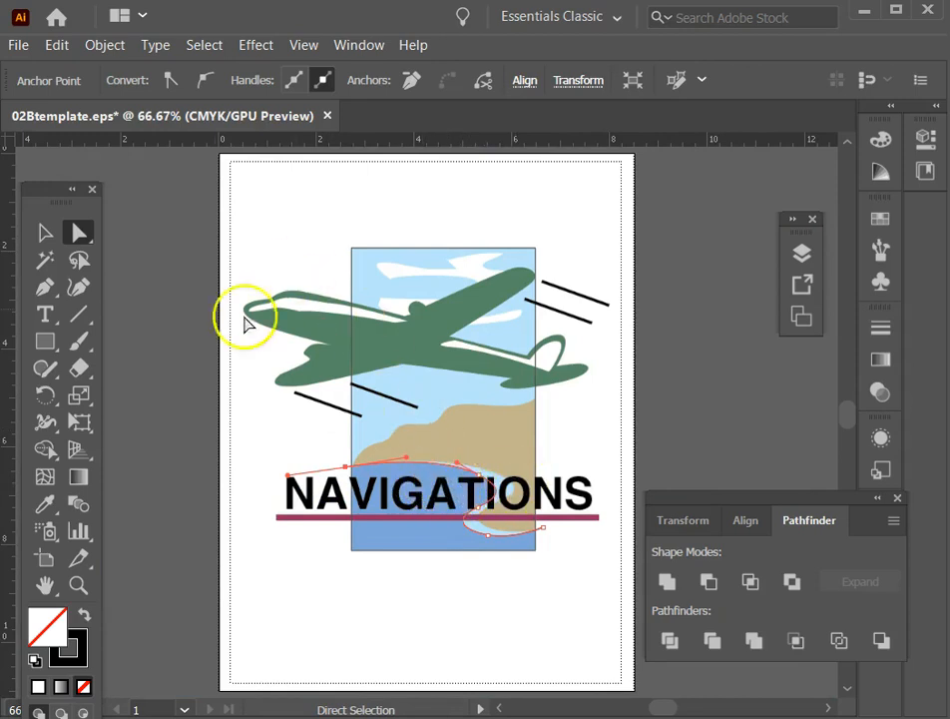
click(43, 235)
click(276, 469)
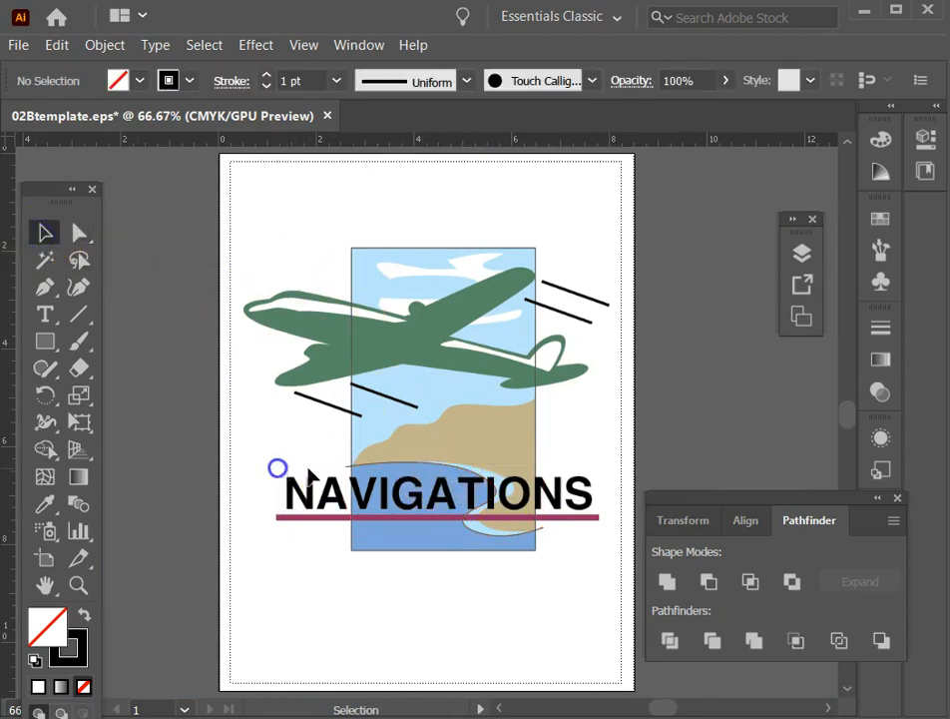
drag(314, 437, 420, 497)
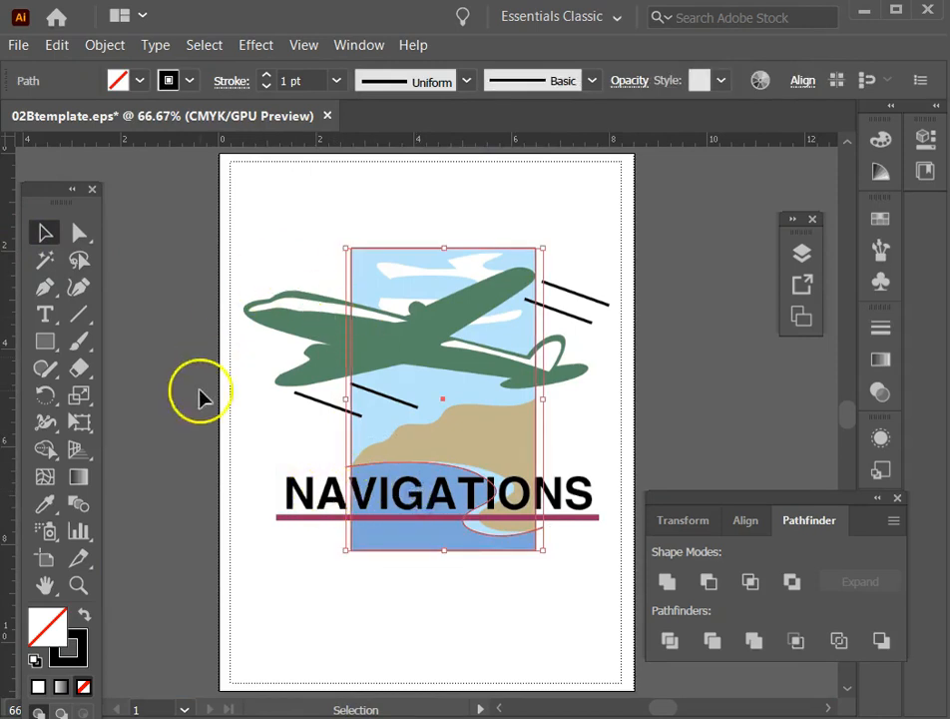
click(292, 423)
drag(322, 441, 380, 479)
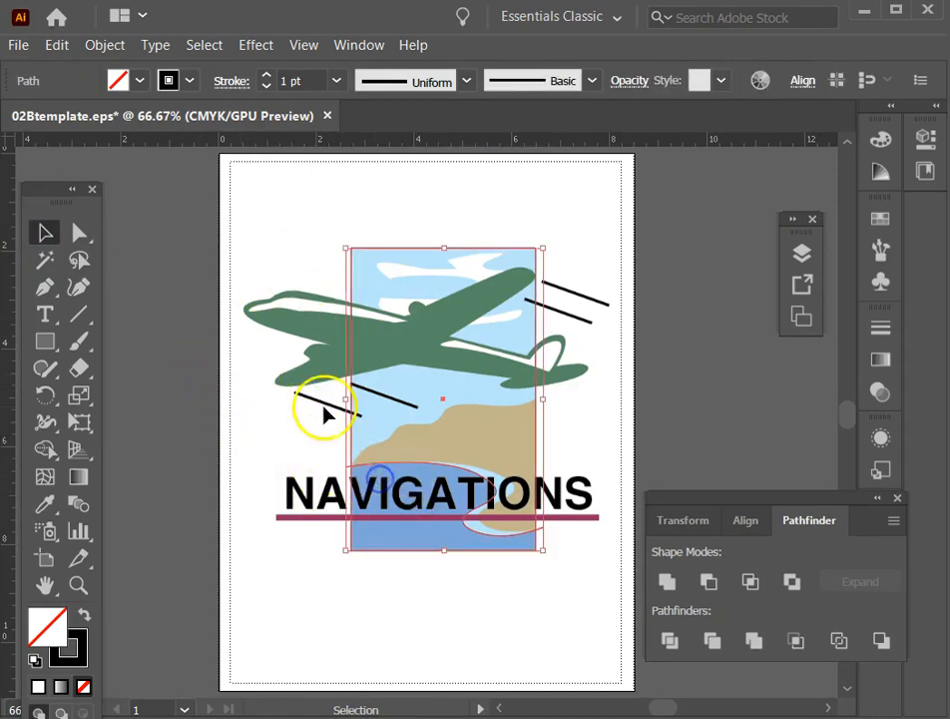
drag(726, 498, 656, 229)
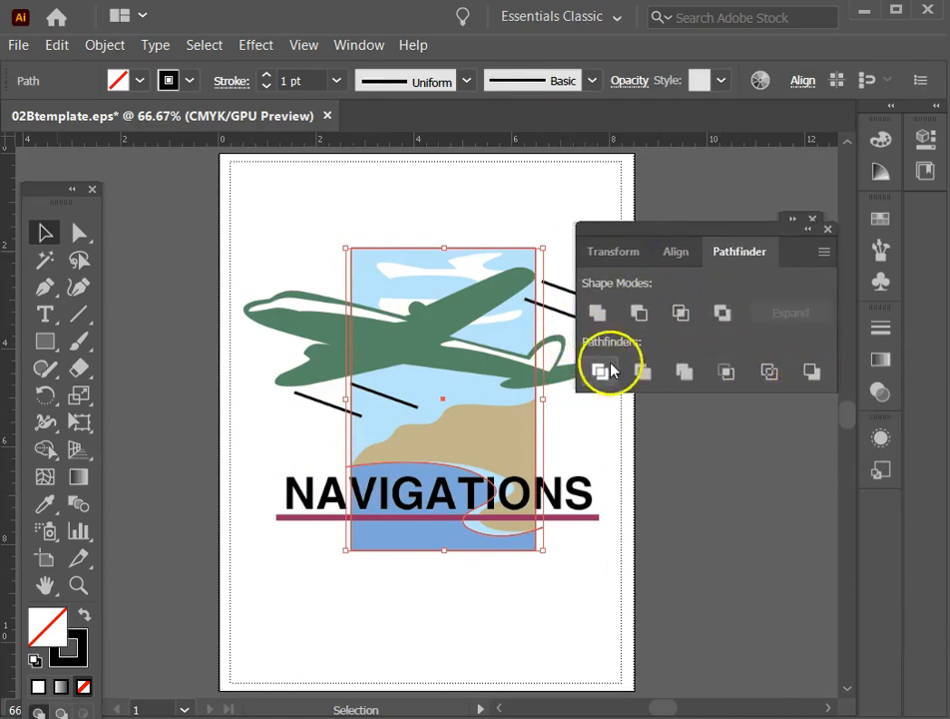
double_click(639, 235)
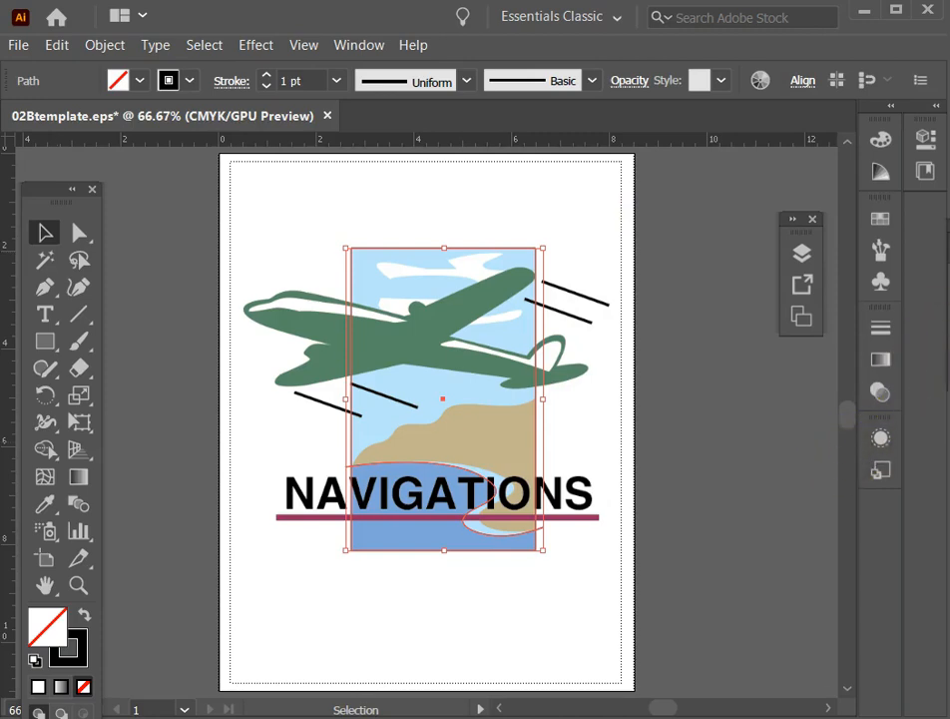
key(ctrl+shift+z)
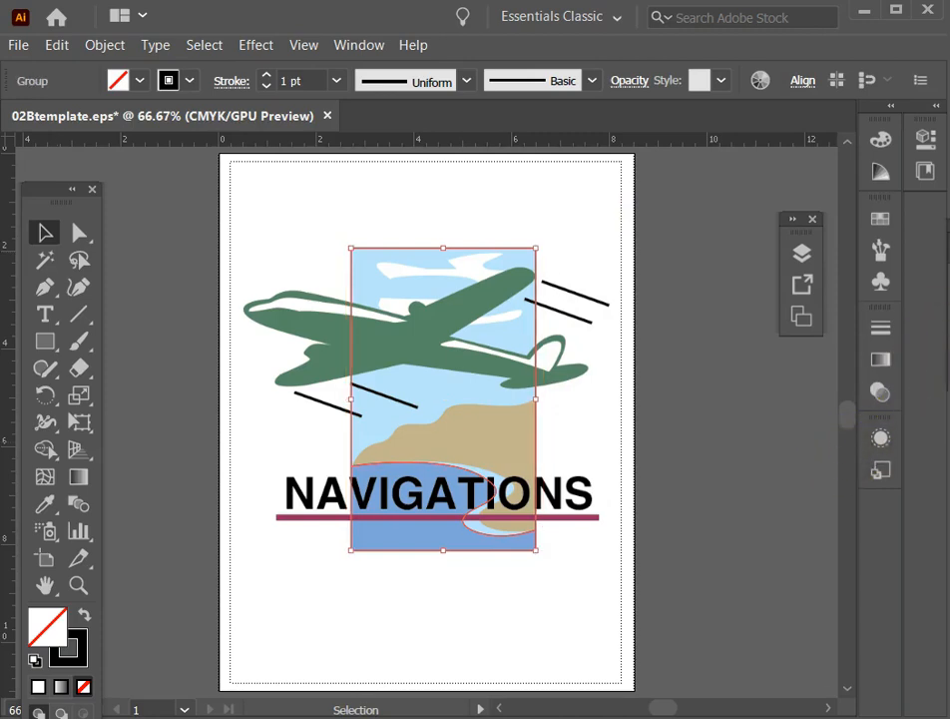
drag(801, 316, 736, 378)
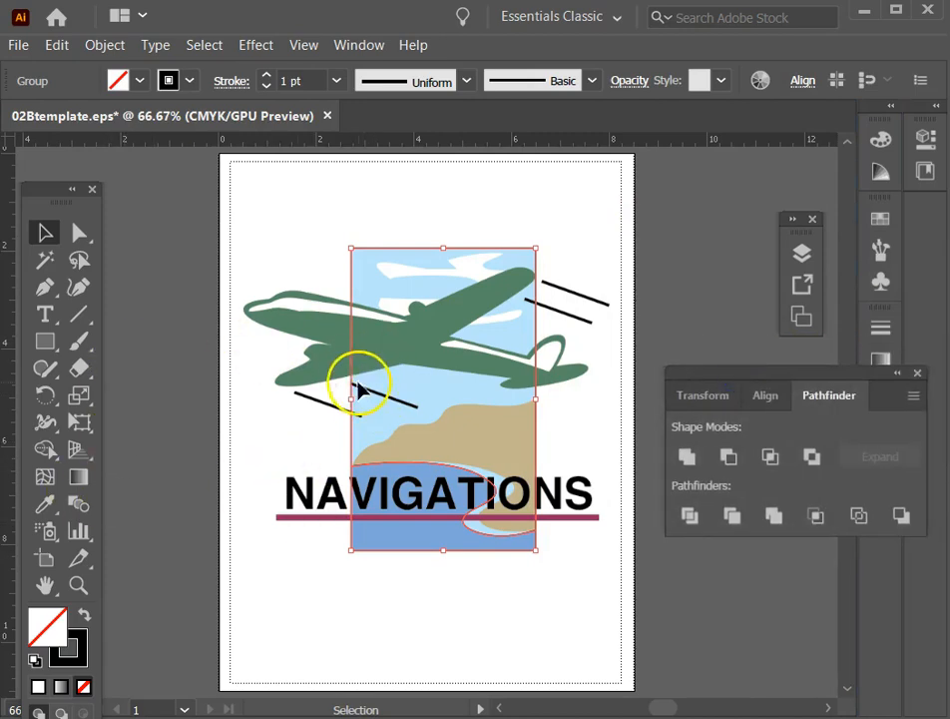
Isolate the divided group and select the piece above the water curve.
double_click(352, 378)
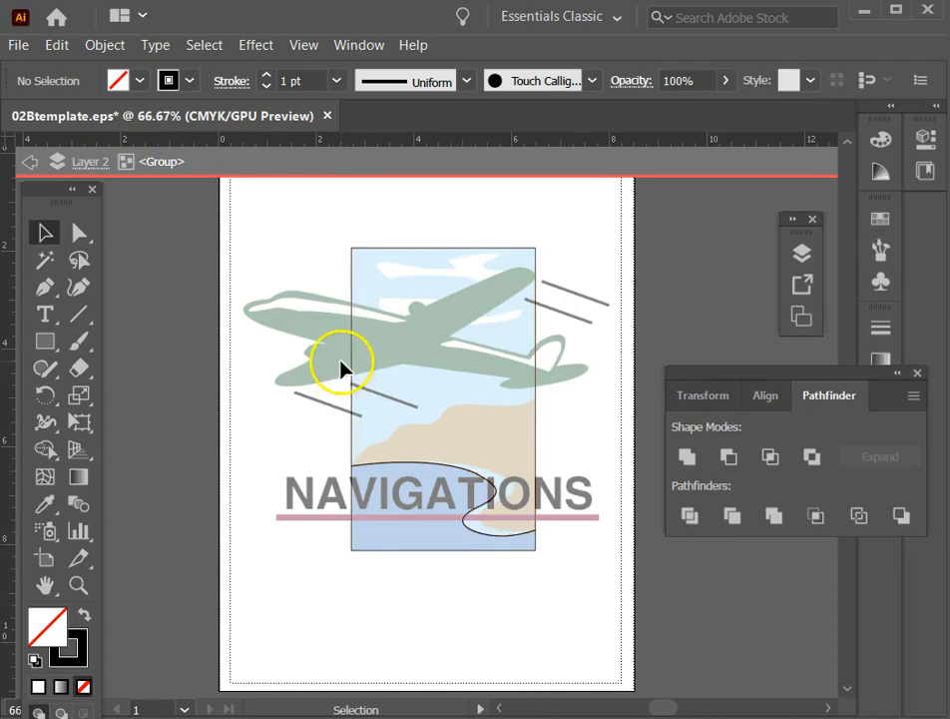
drag(352, 378, 413, 559)
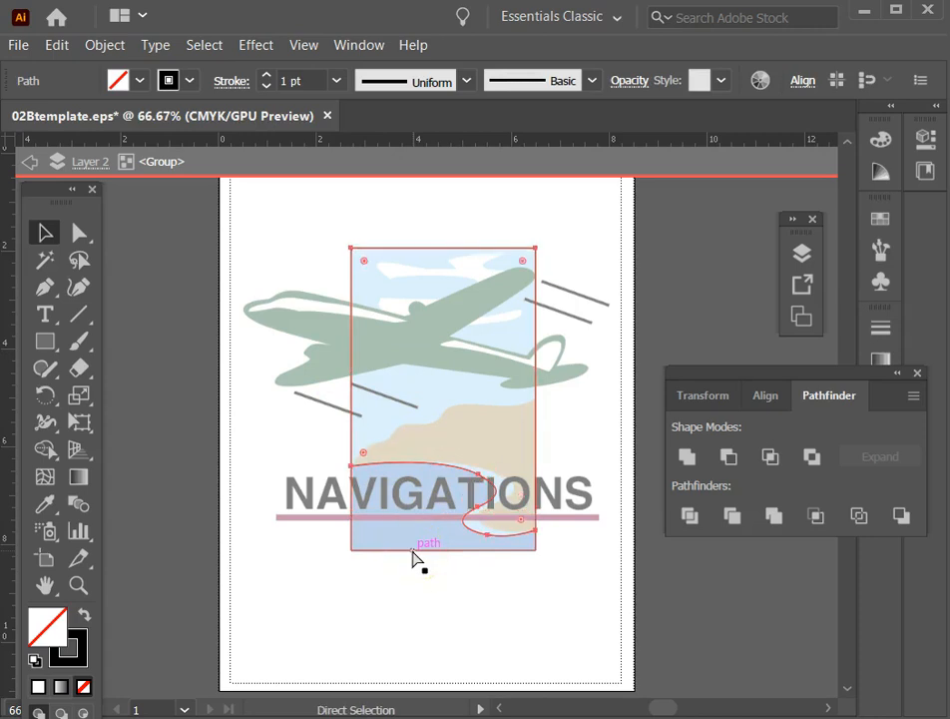
click(78, 586)
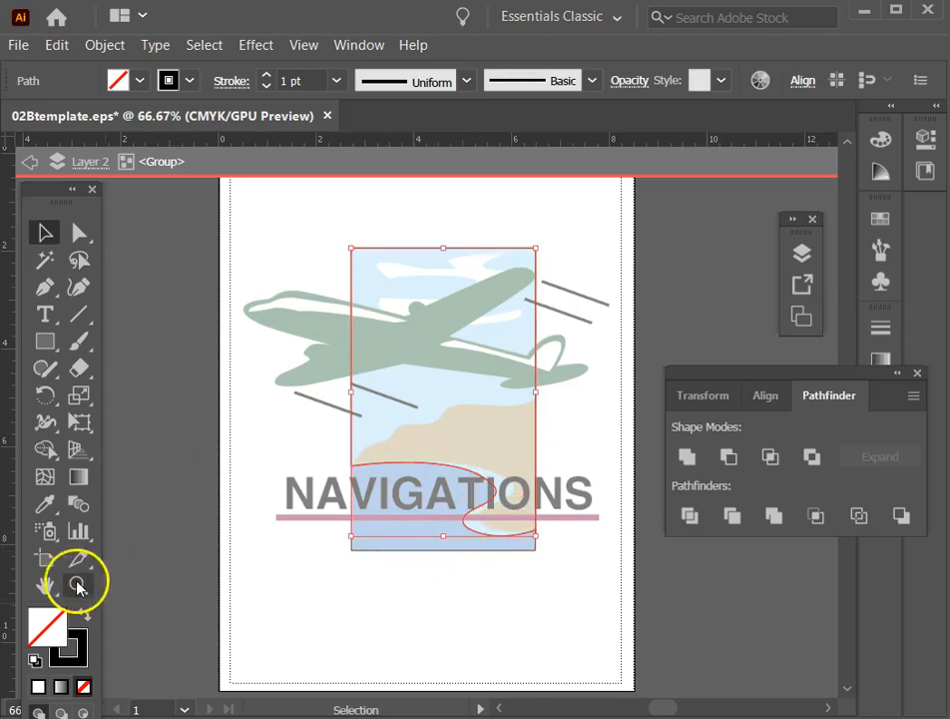
drag(492, 505, 596, 562)
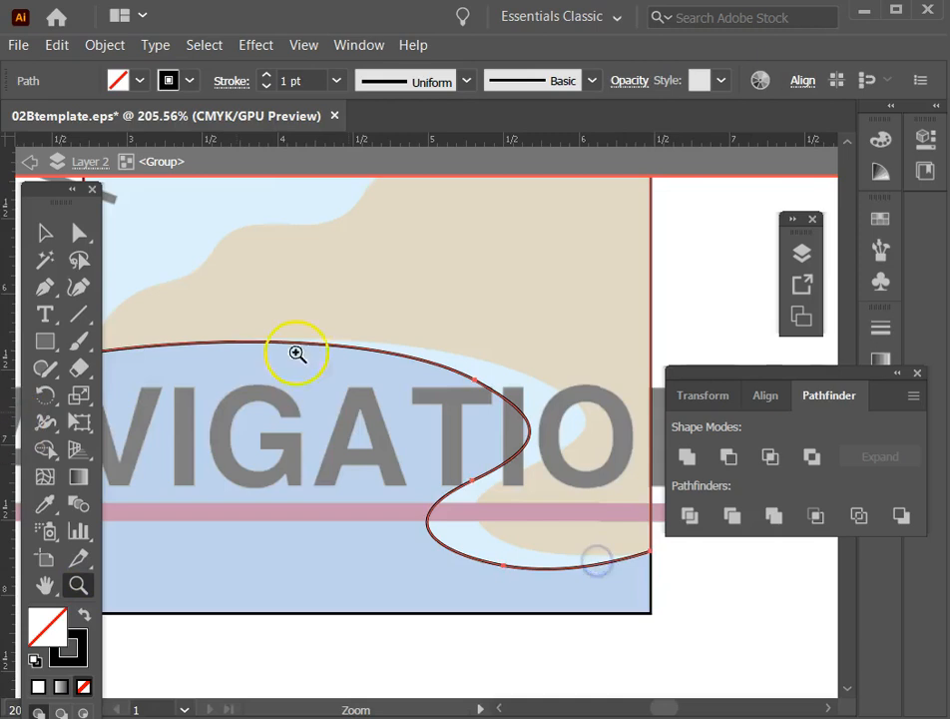
Switch to Outline view and check the boundary between the divided pieces along the water curve.
click(45, 231)
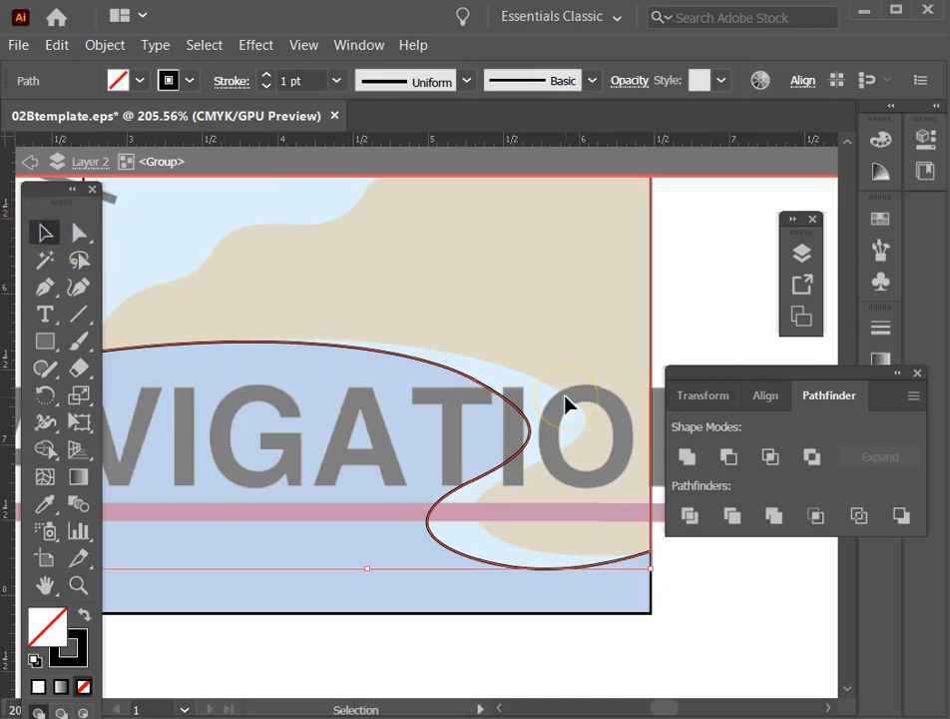
key(a)
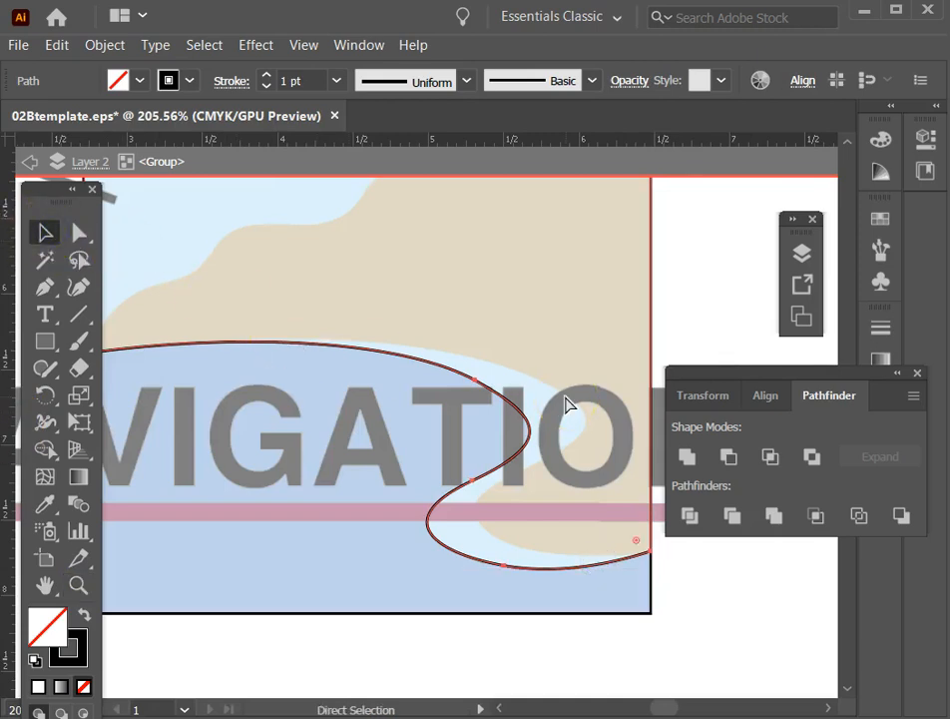
key(ctrl+y)
key(v)
click(481, 392)
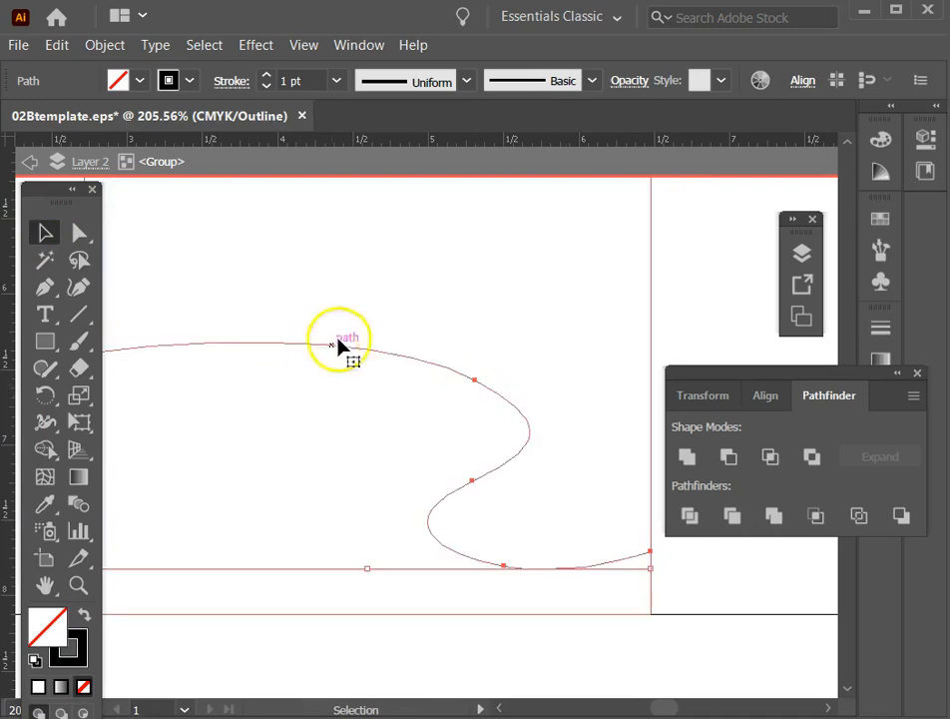
Deselect the piece, return from Outline to the normal preview with the whole artboard in view, and exit the group's isolation.
click(388, 288)
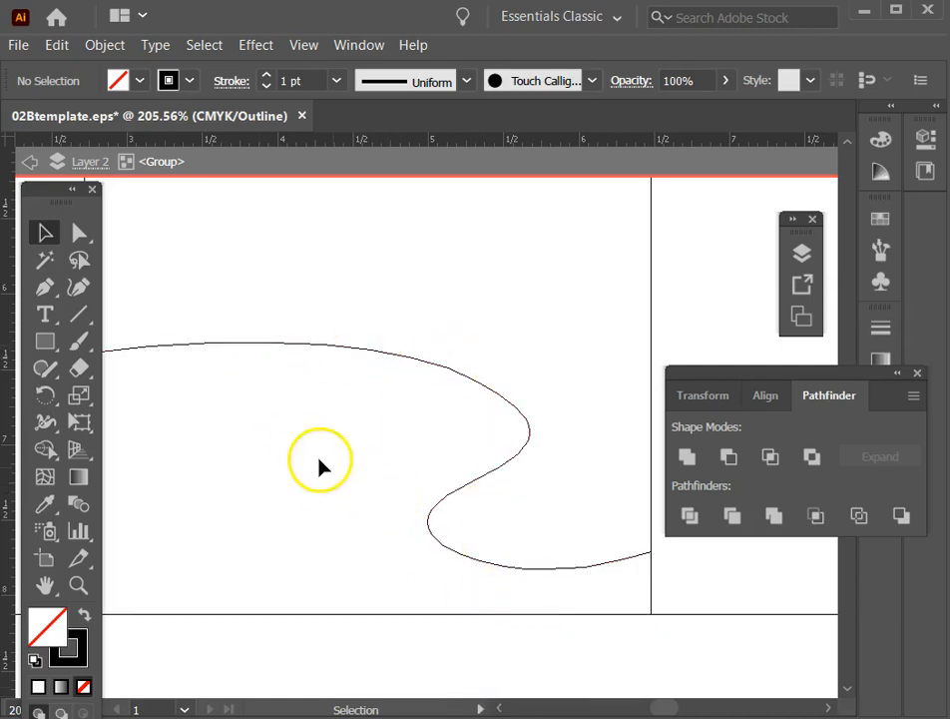
key(a)
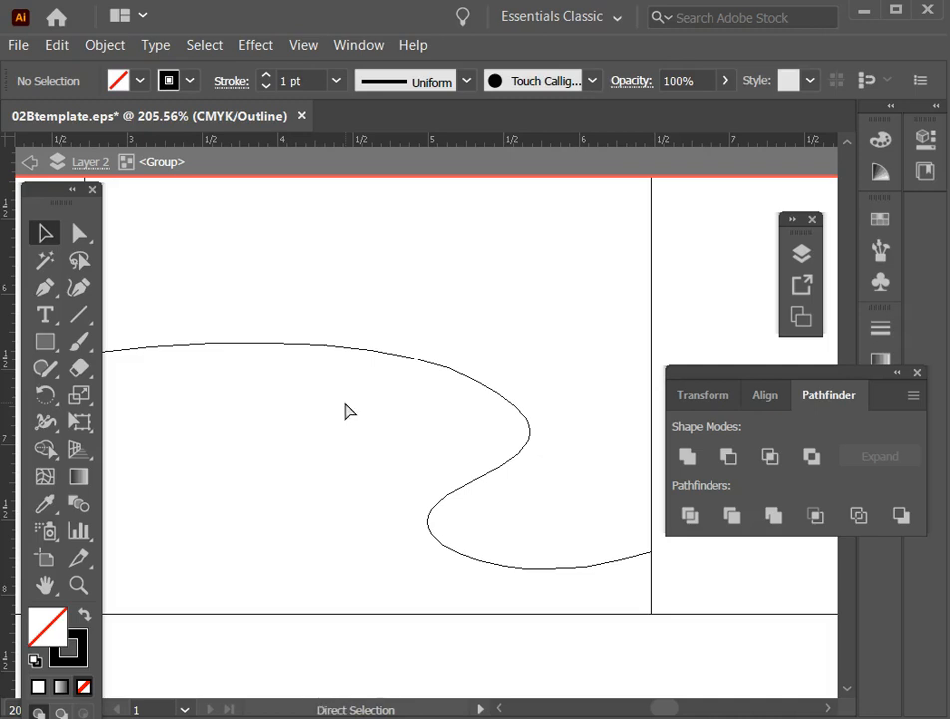
key(ctrl+0)
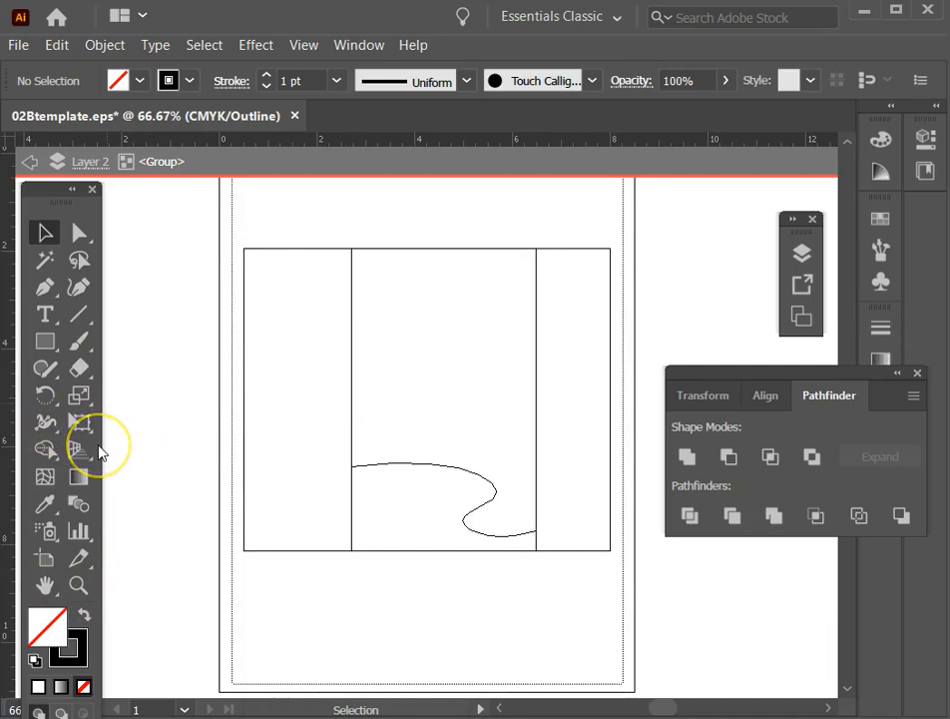
key(ctrl+y)
click(77, 583)
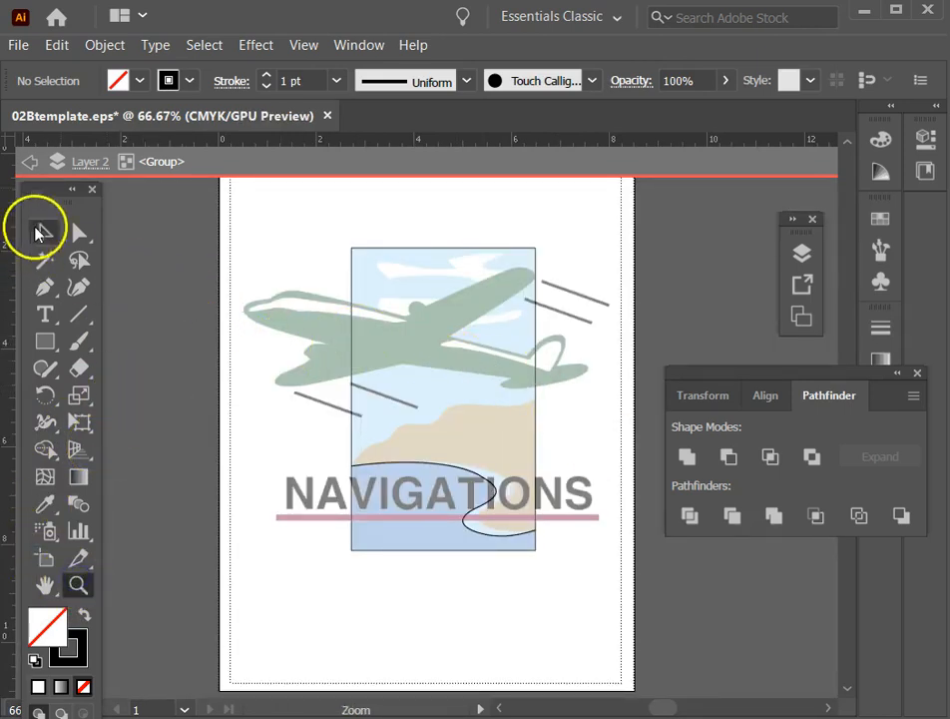
click(40, 232)
click(324, 374)
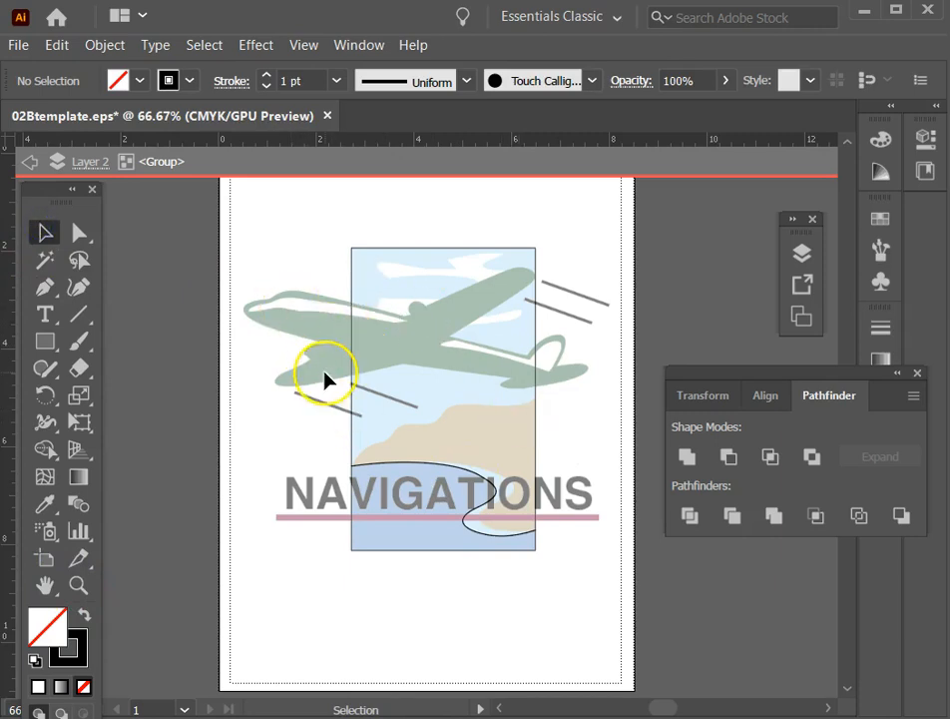
double_click(161, 318)
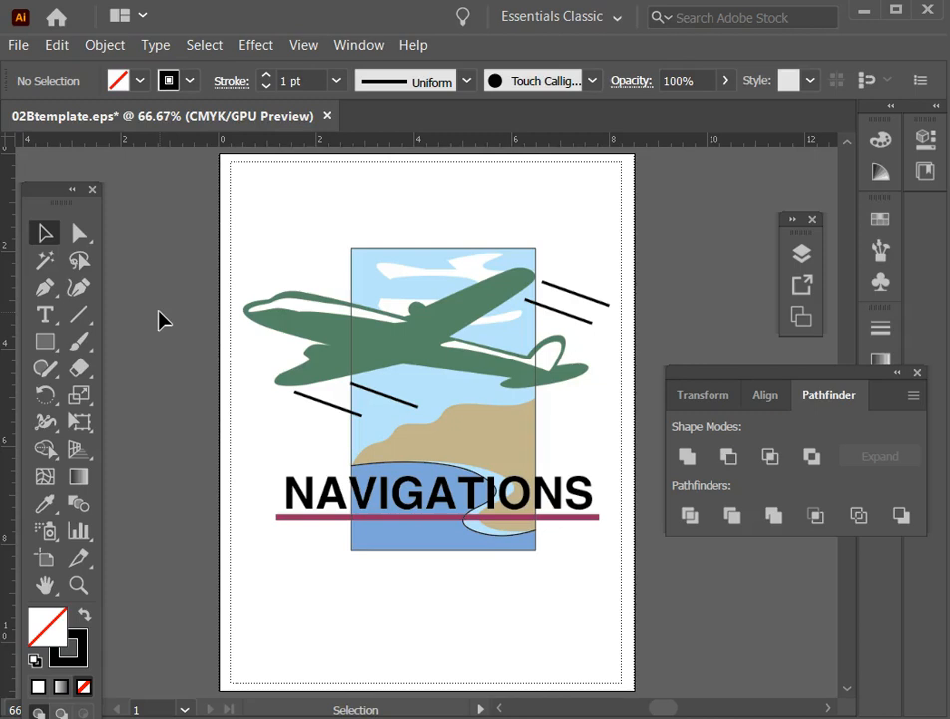
Isolate the piece above the water curve inside the divided group, with the land area filling the view.
click(77, 586)
drag(305, 358, 590, 488)
click(44, 232)
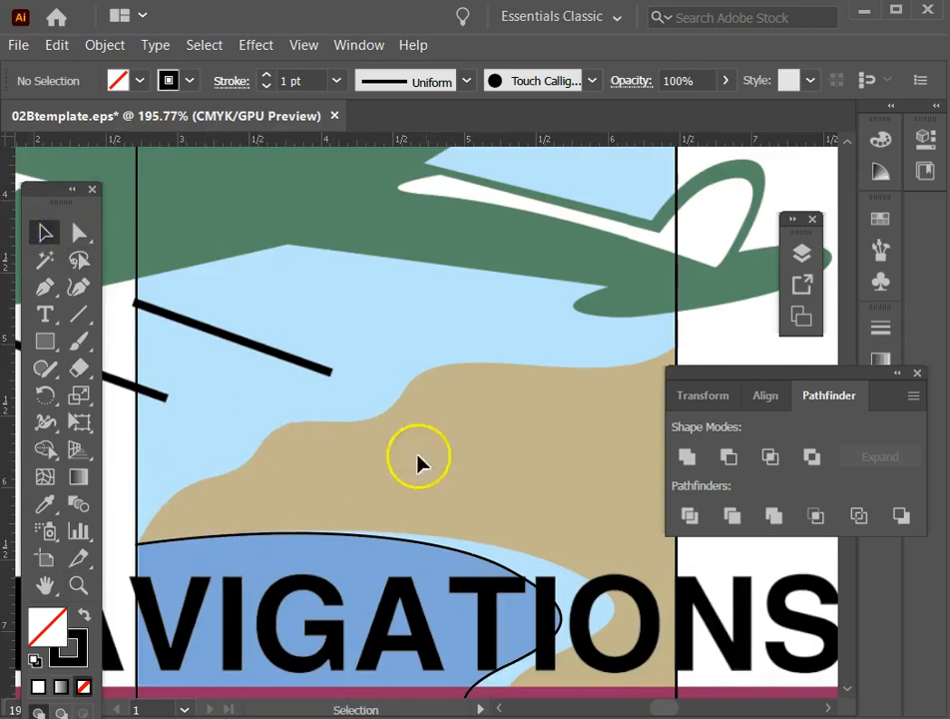
double_click(138, 360)
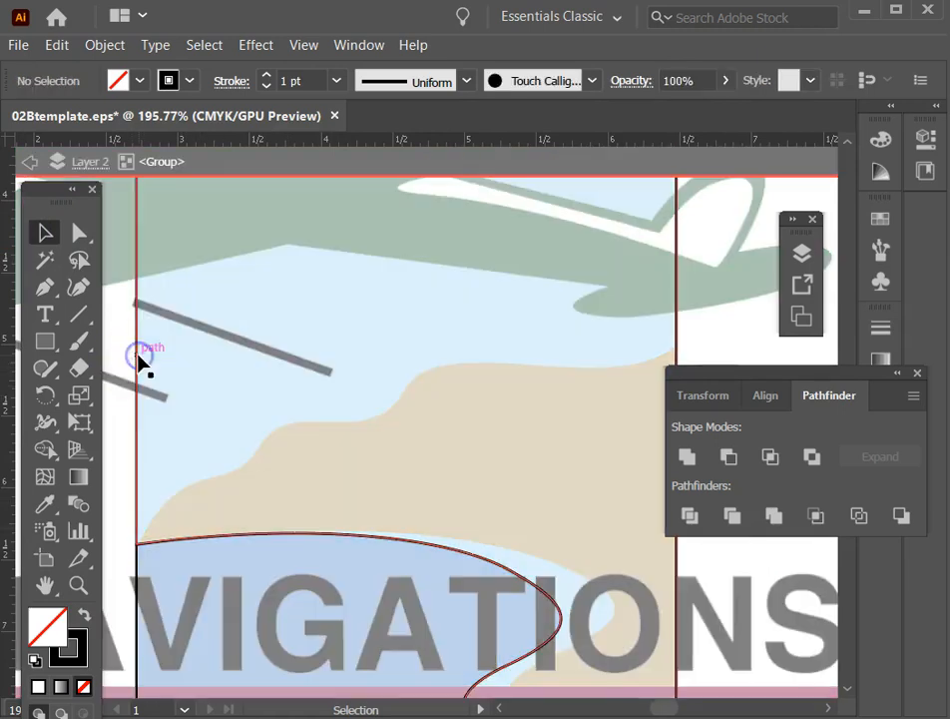
click(139, 360)
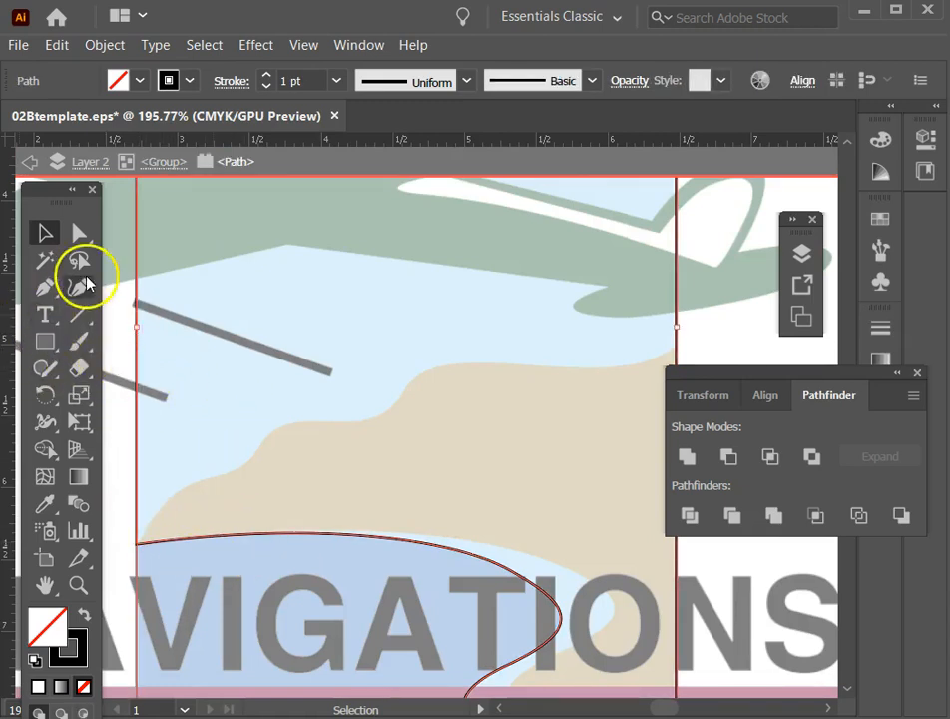
Trace the land's upper edge with the Pen tool as an open curve, from just outside the rectangle's right side to its left side, and exit isolation.
click(44, 287)
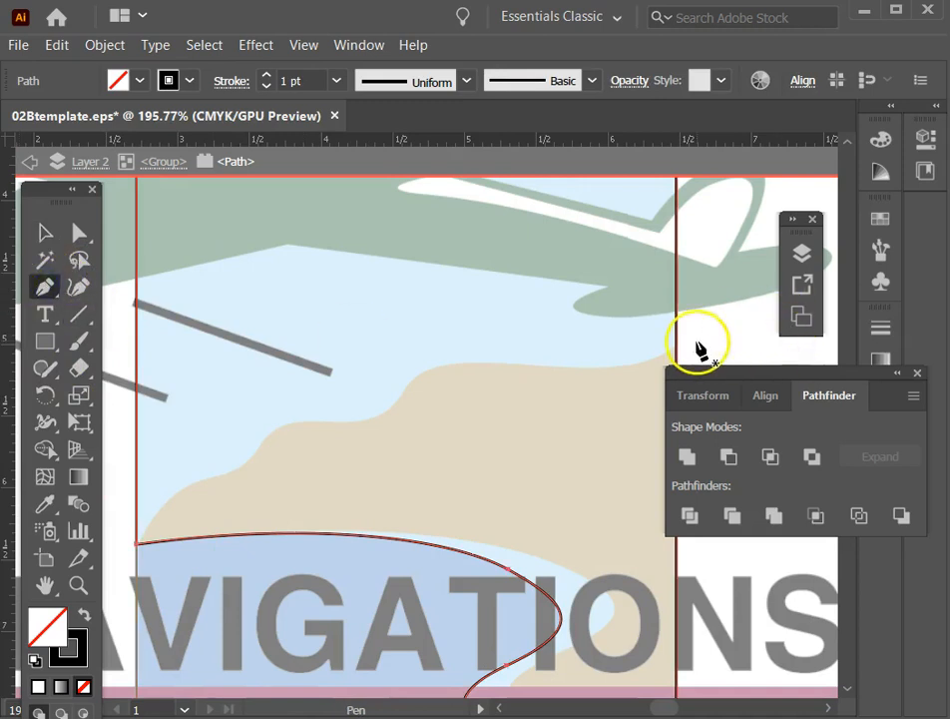
drag(684, 342, 880, 465)
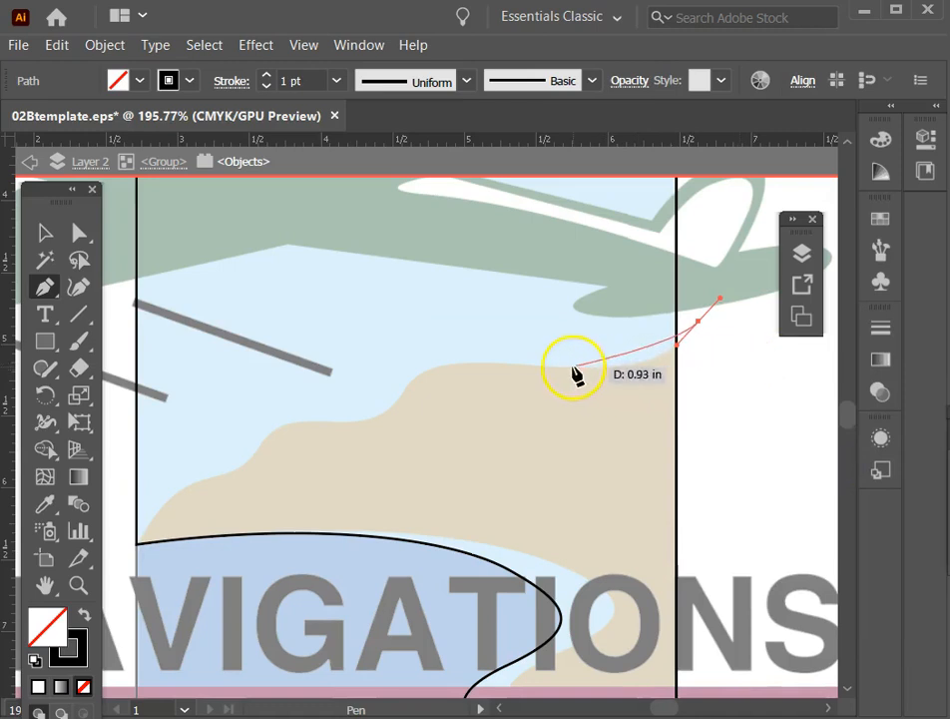
drag(585, 371, 506, 366)
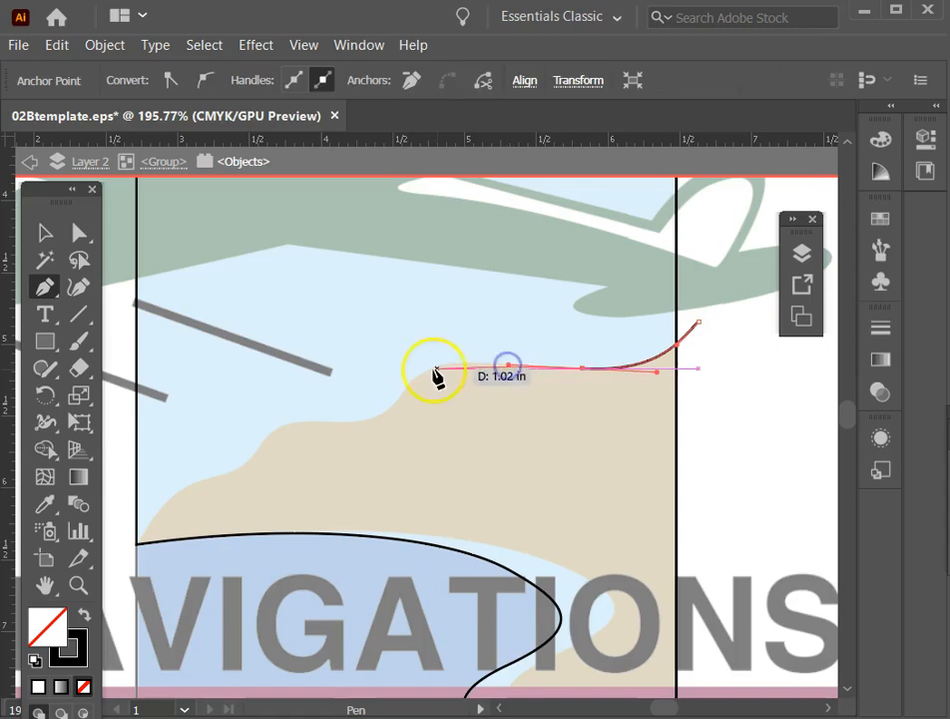
drag(406, 389, 384, 432)
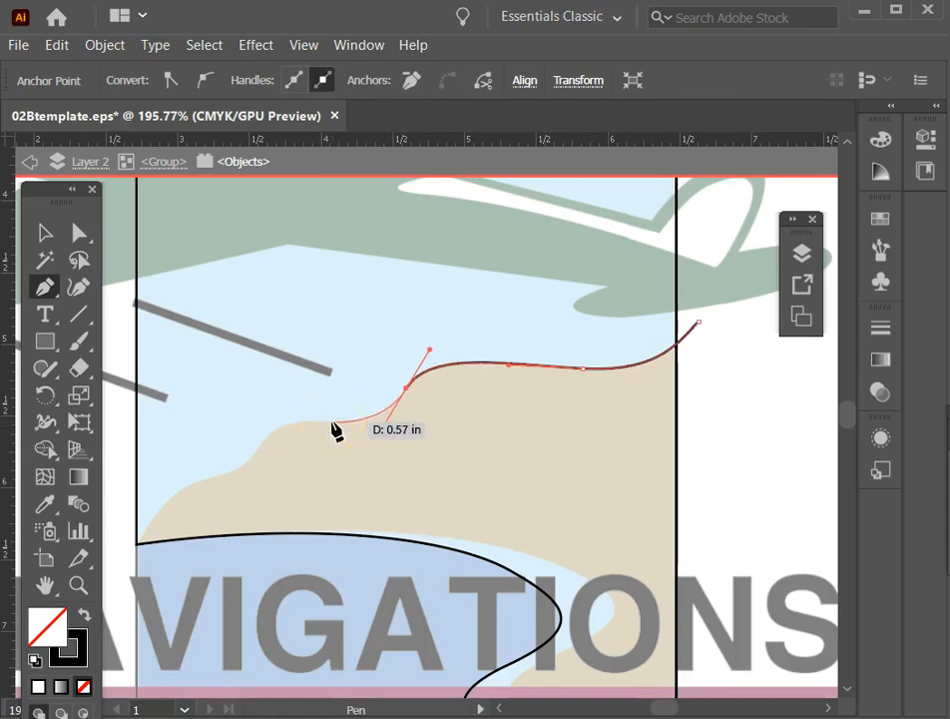
drag(373, 411, 393, 418)
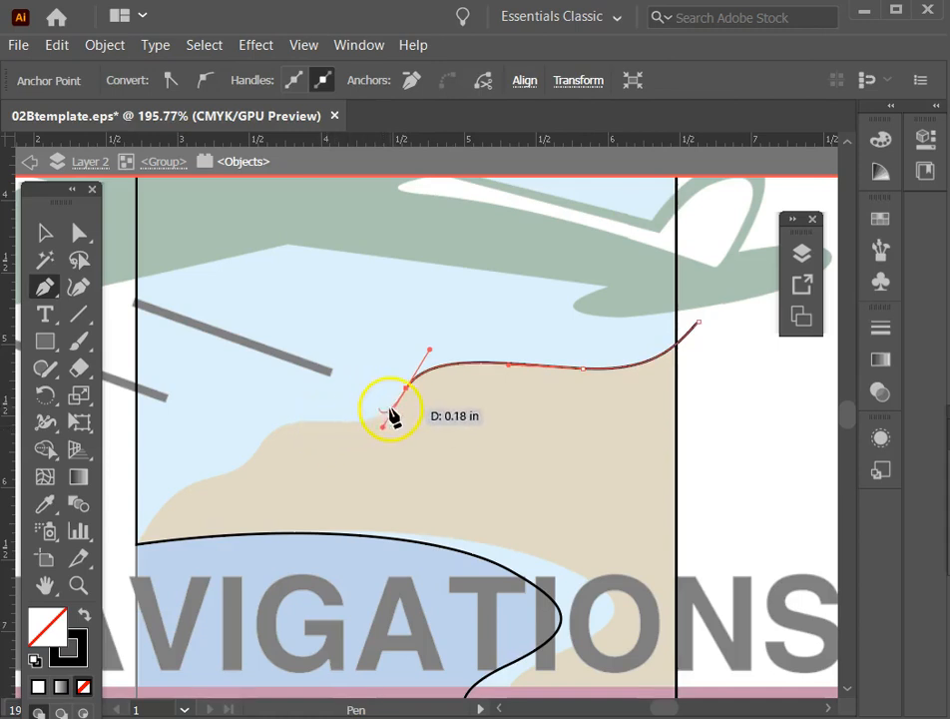
ctrl+click(340, 424)
drag(340, 422, 333, 421)
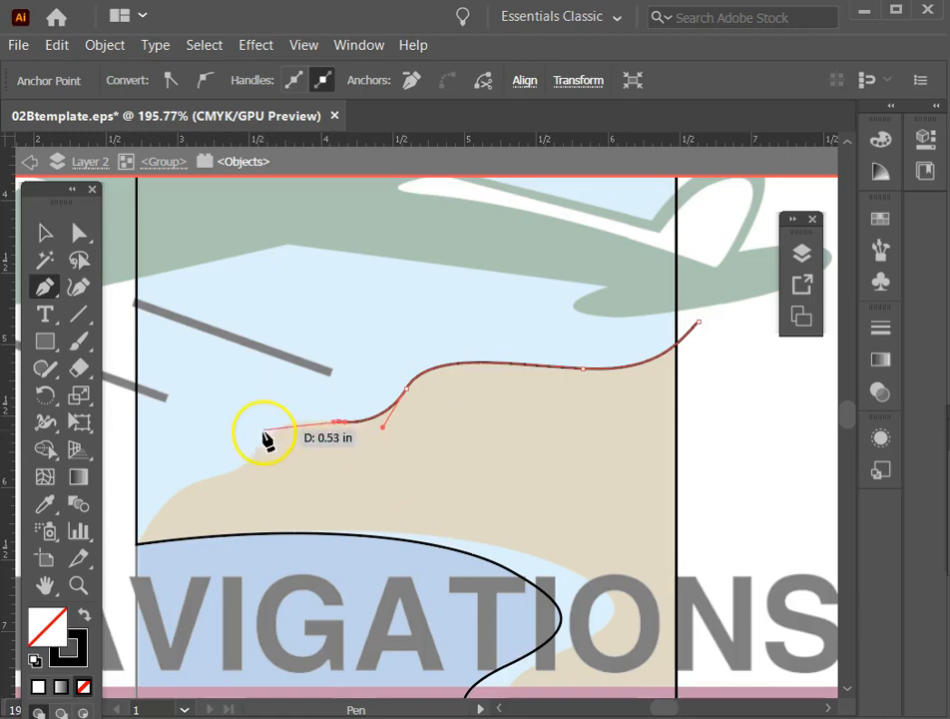
drag(257, 451, 142, 539)
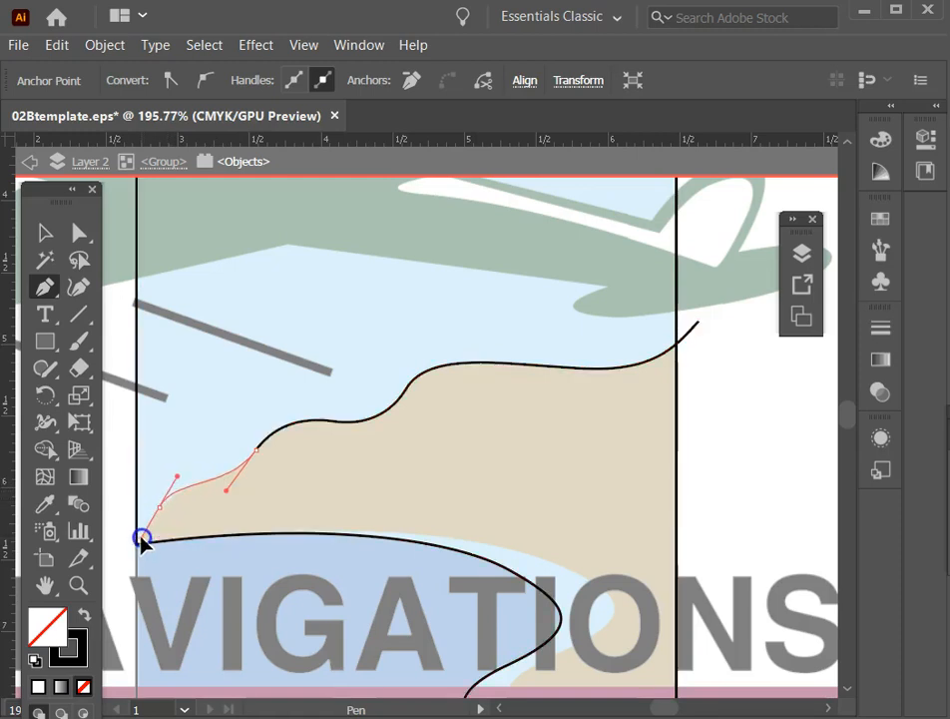
mouse_move(141, 538)
mouse_down()
mouse_move(153, 535)
mouse_move(143, 564)
mouse_up()
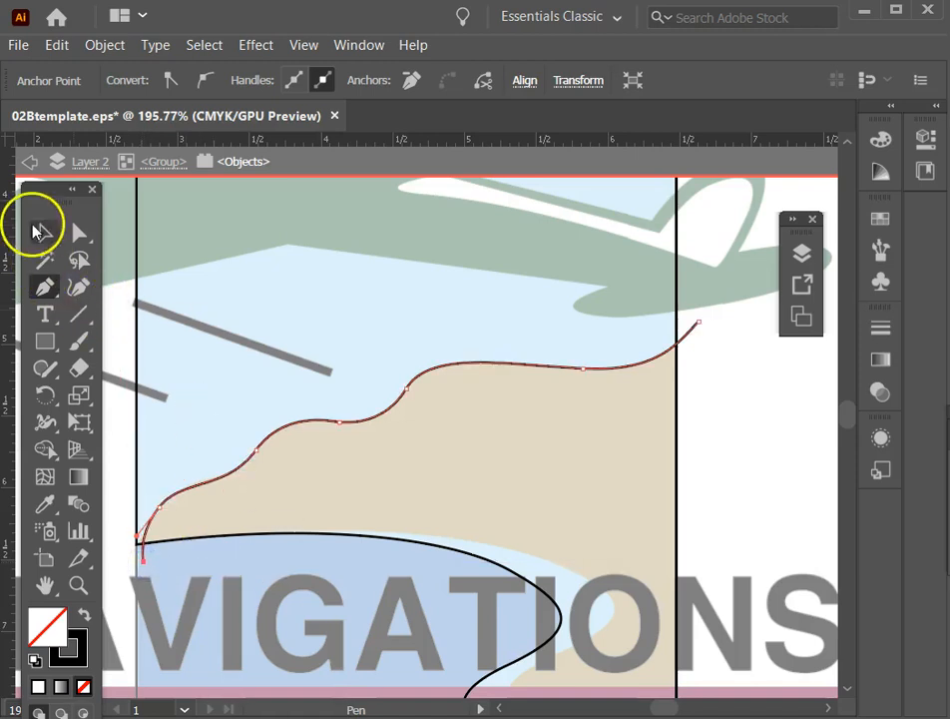
key(Escape)
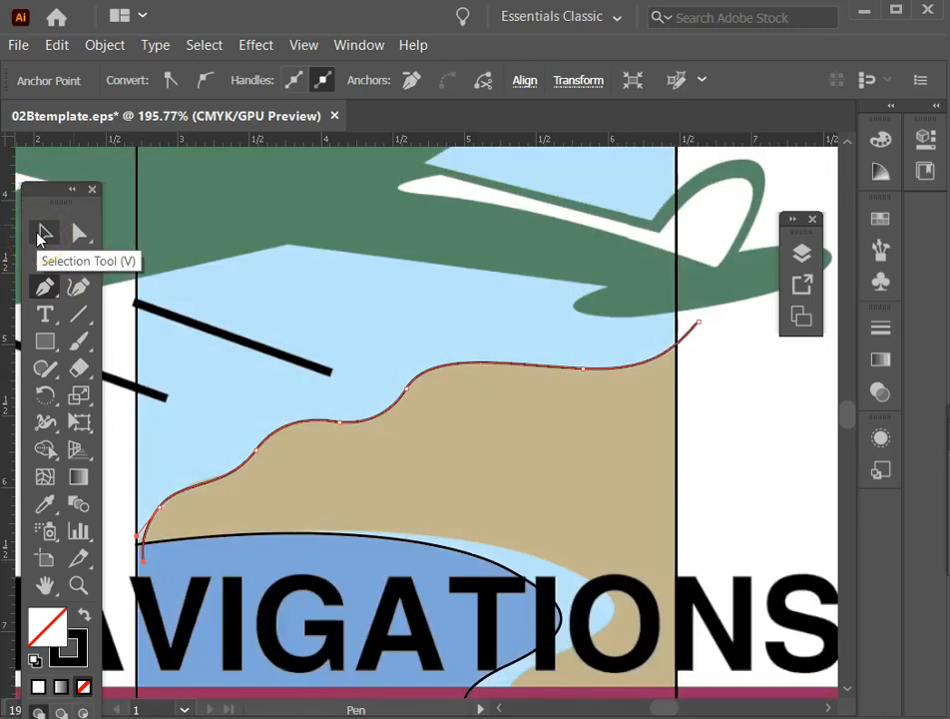
Adjust the land curve's last two anchor points so the curve follows the land's edge and ends on the rectangle's left side.
click(43, 235)
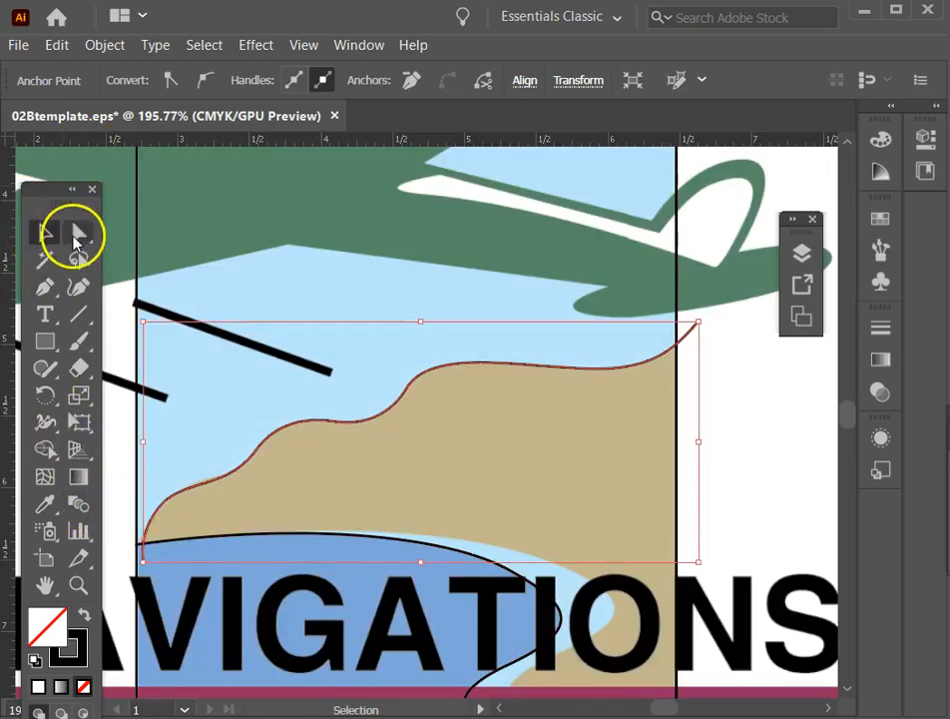
click(78, 235)
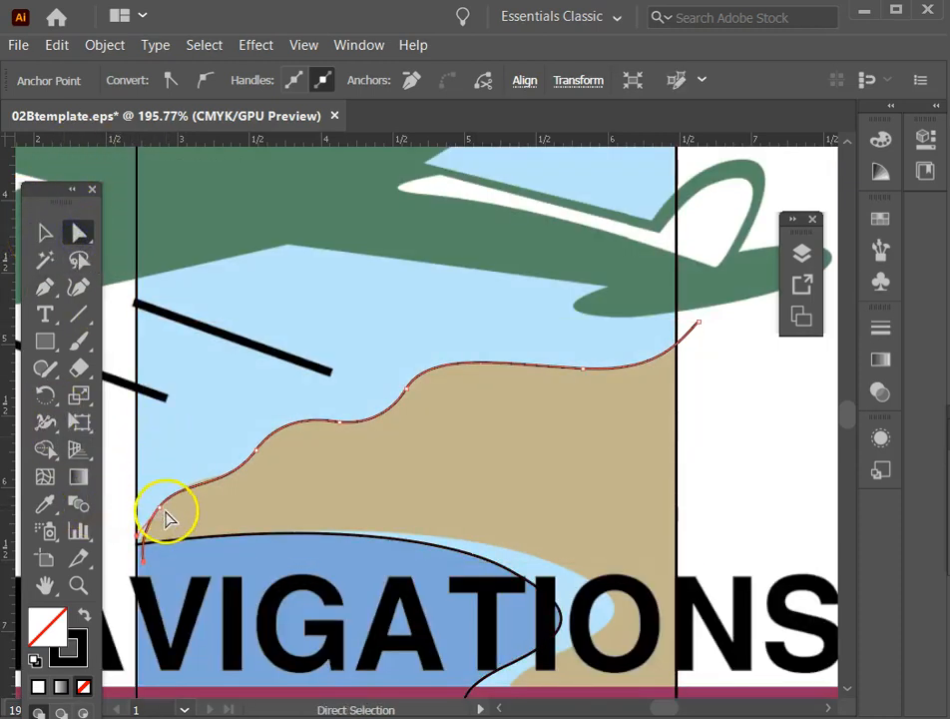
drag(160, 509, 166, 503)
click(145, 561)
drag(145, 562, 136, 562)
click(102, 489)
click(160, 491)
drag(168, 504, 164, 509)
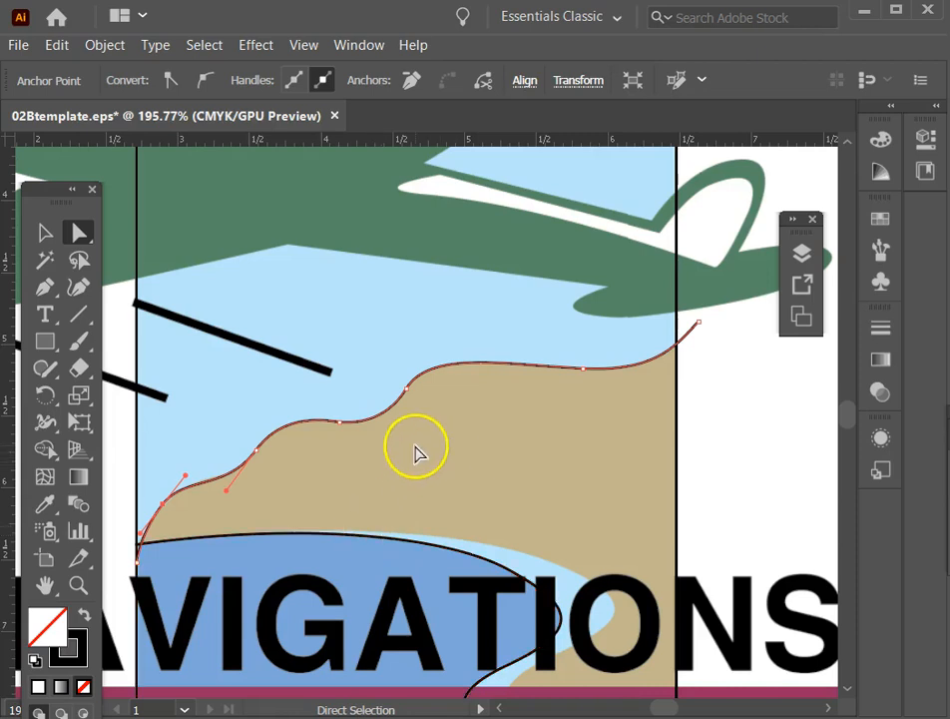
Select the whole land curve and frame the lower part of the rectangle, shifting the toolbox slightly.
scroll(415, 449, down, 1)
click(44, 231)
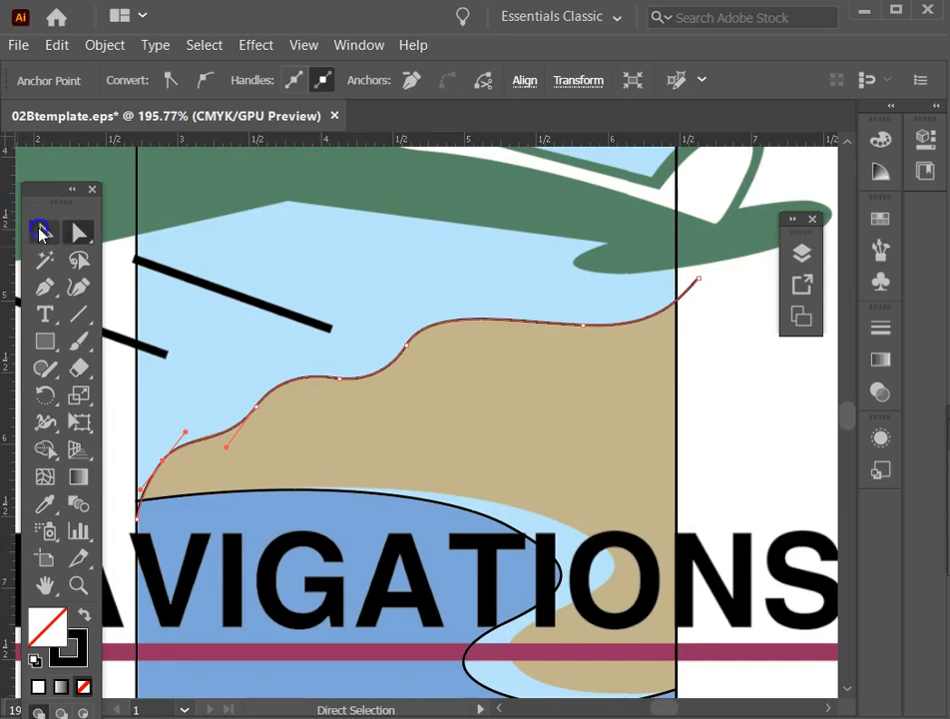
click(360, 386)
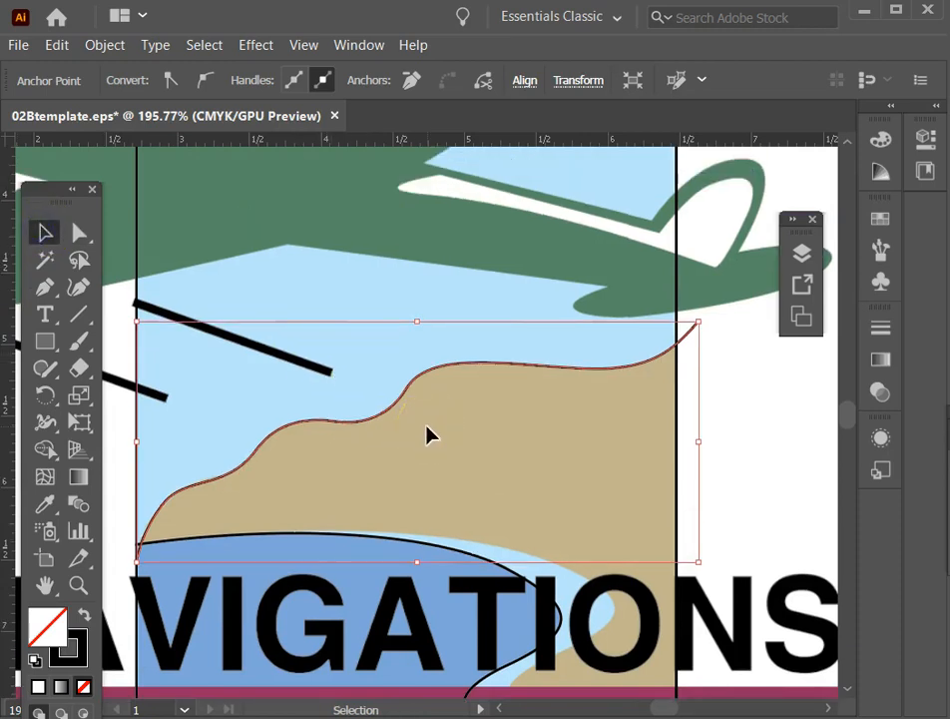
key(ctrl+0)
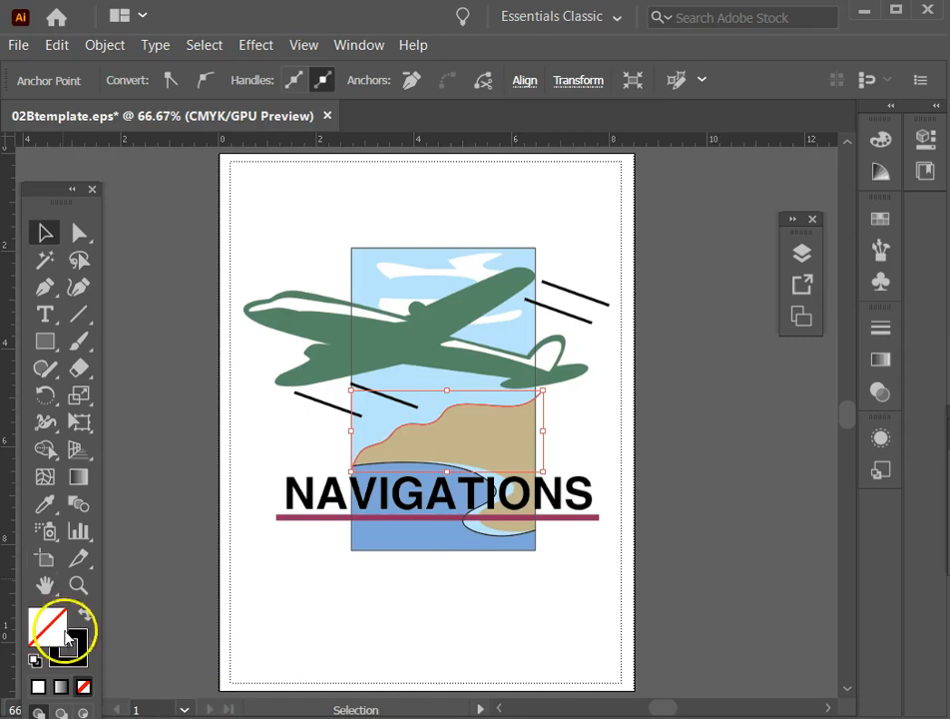
click(78, 585)
drag(248, 339, 630, 577)
click(46, 232)
drag(42, 190, 39, 186)
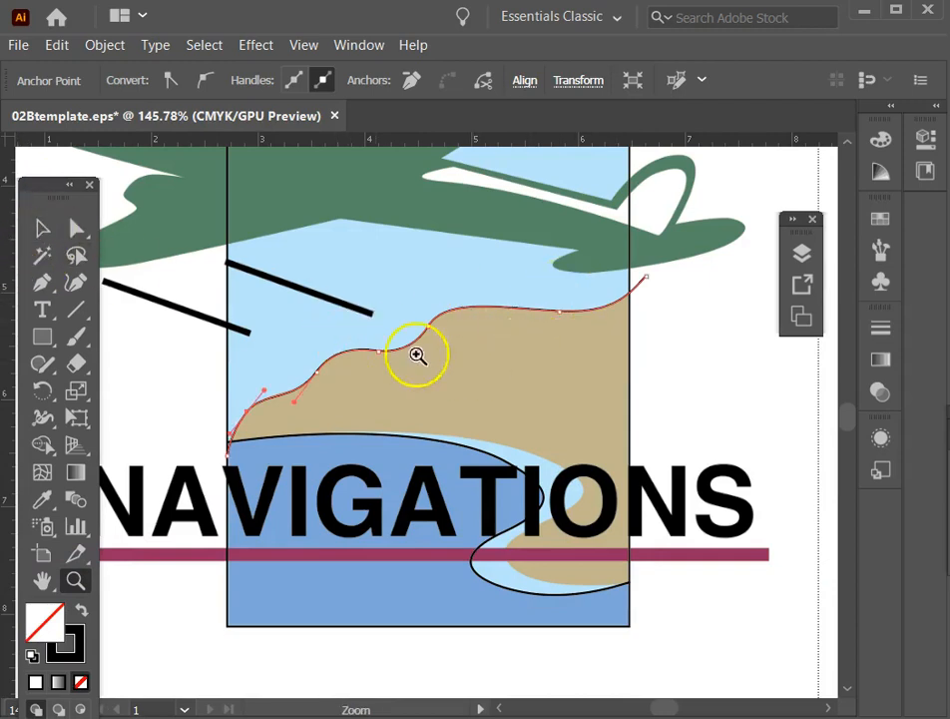
click(38, 230)
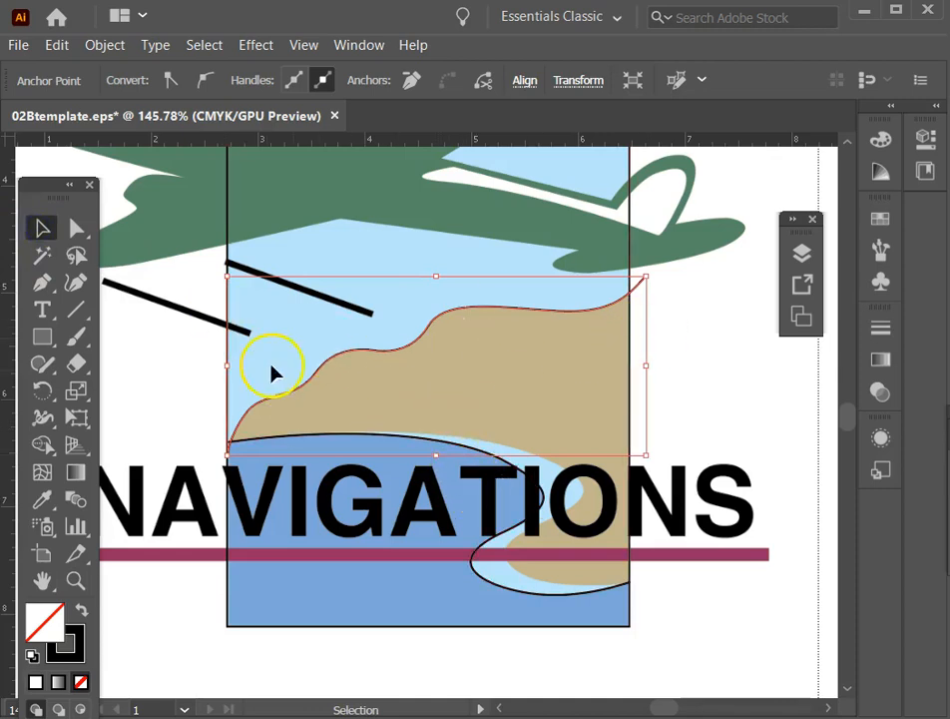
shift+click(228, 258)
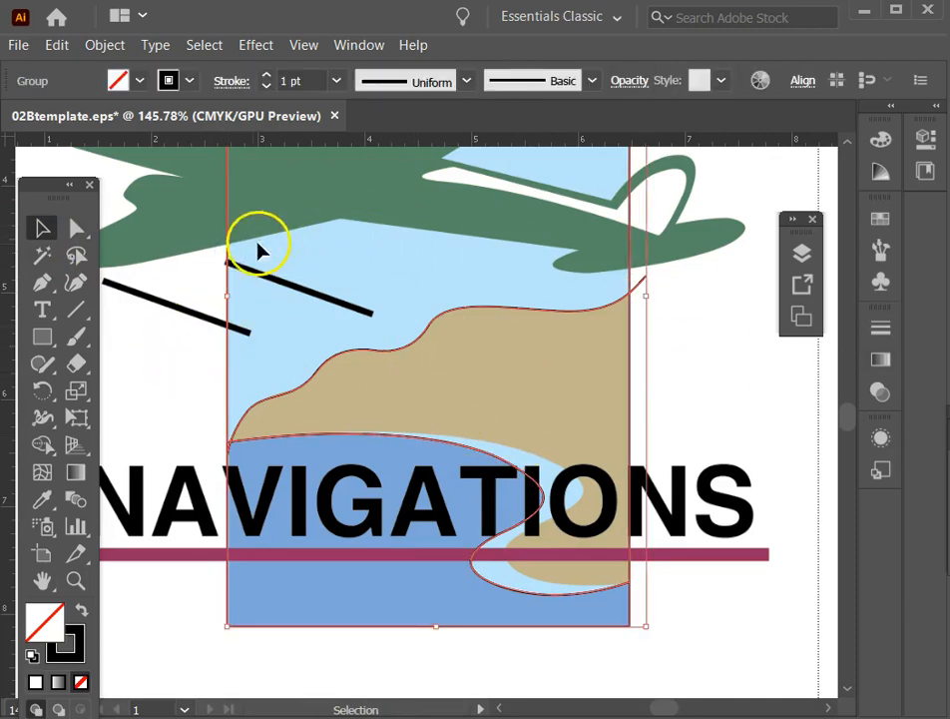
shift+click(229, 257)
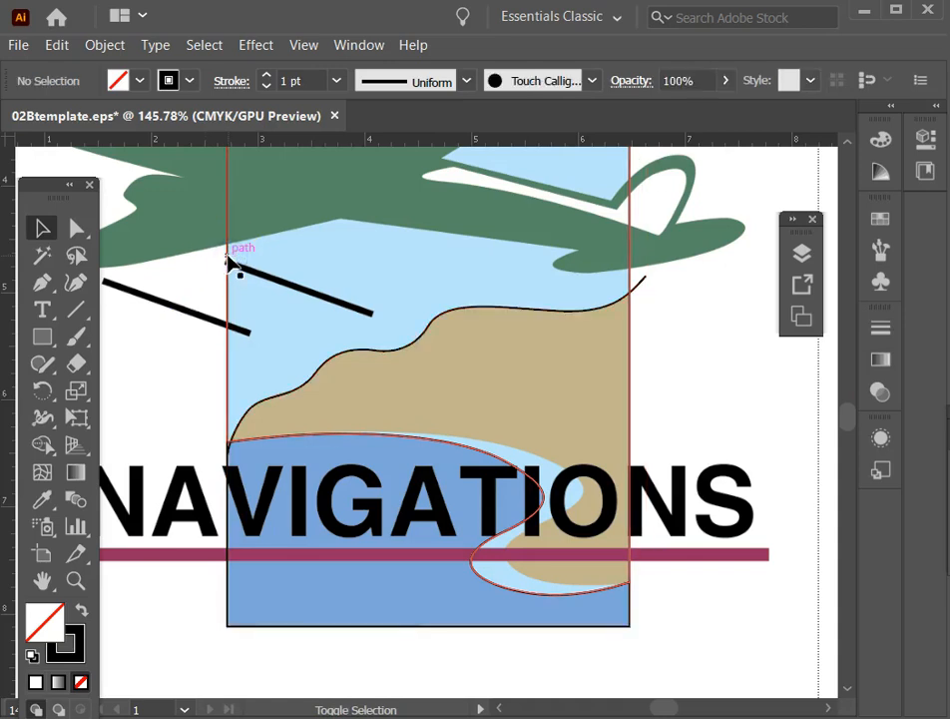
shift+click(229, 257)
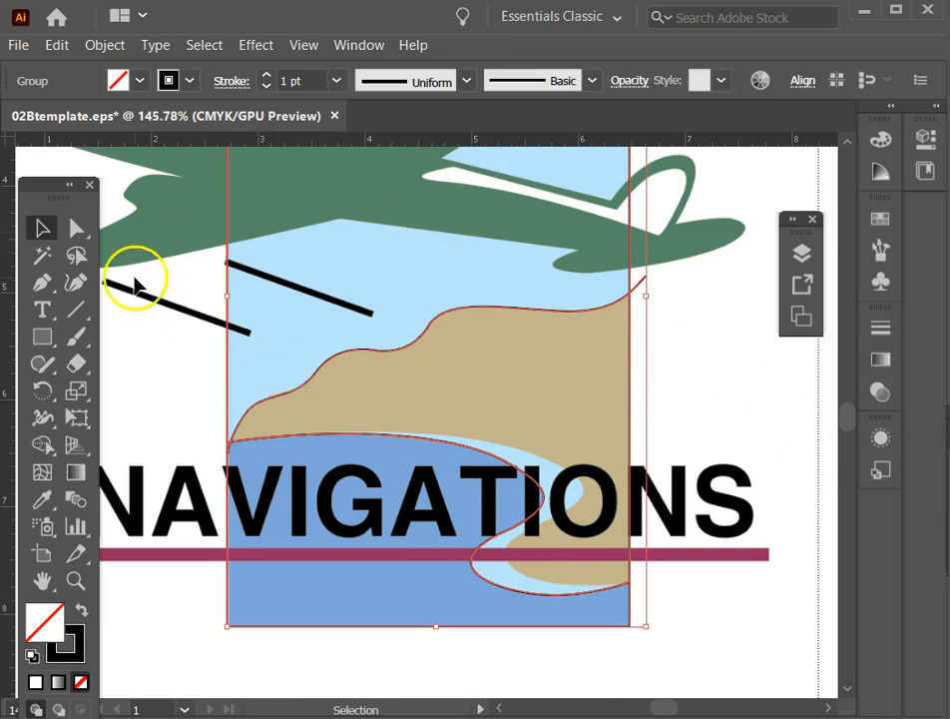
click(180, 362)
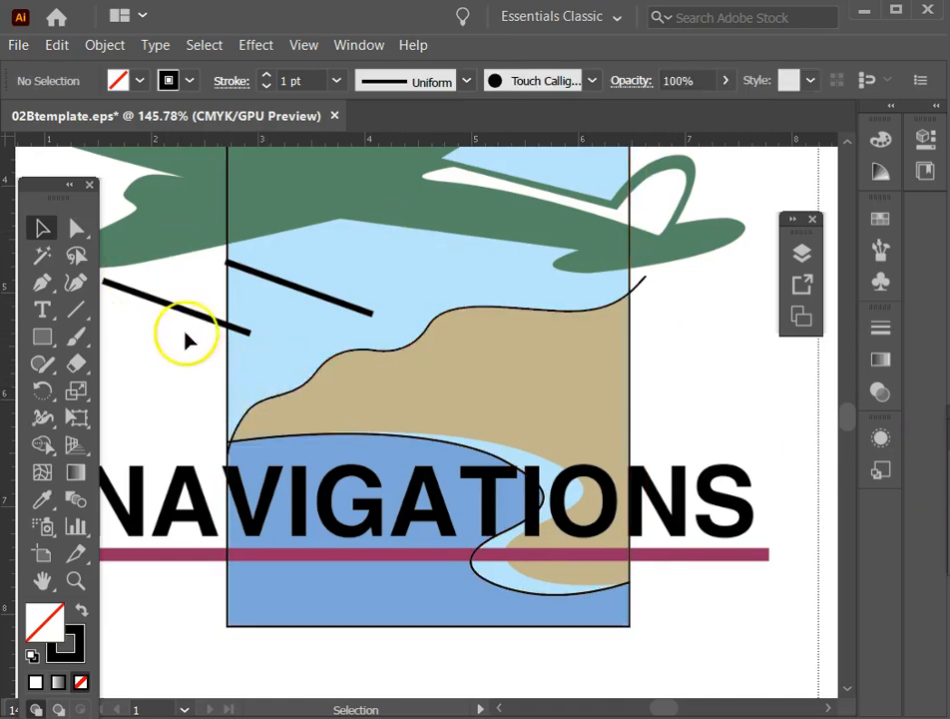
Isolate the group containing the land curve, select the curve with the piece above the water, and try to divide them with Pathfinder.
click(271, 399)
double_click(272, 399)
click(272, 399)
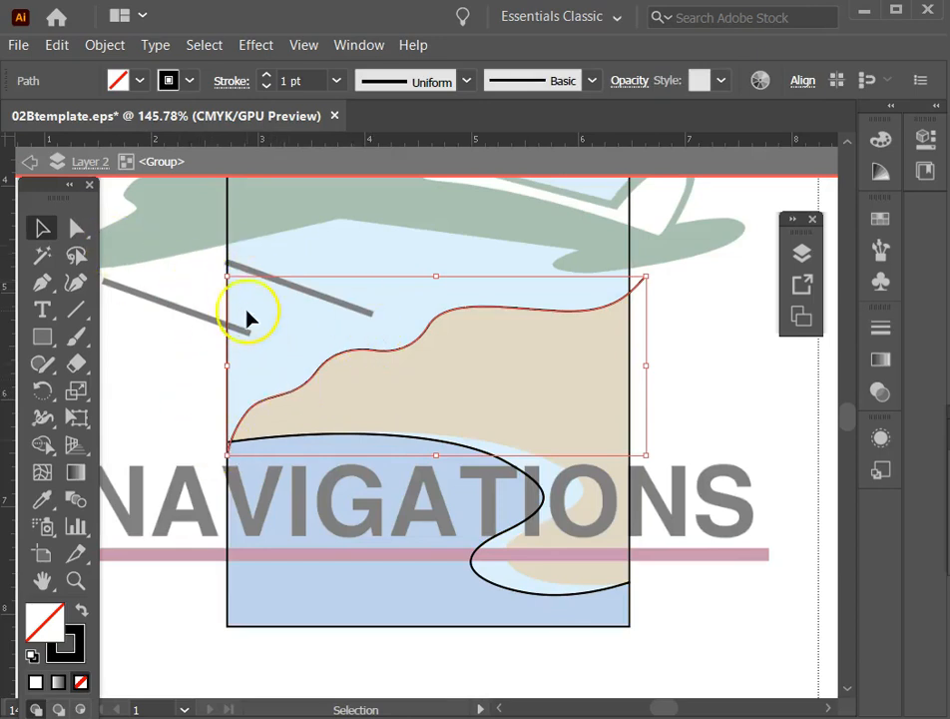
shift+click(228, 252)
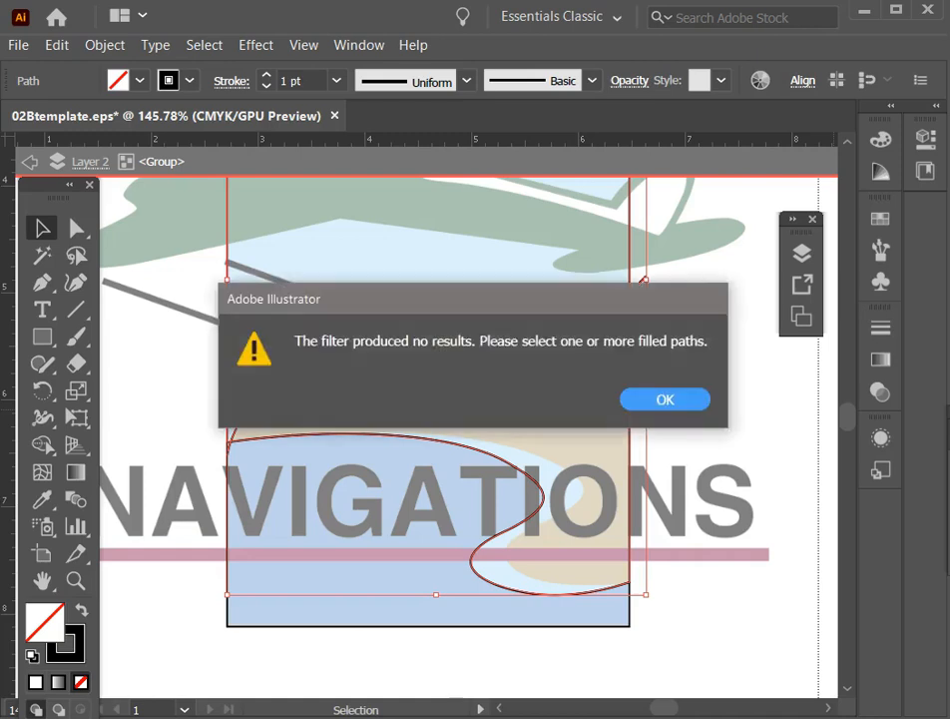
click(659, 402)
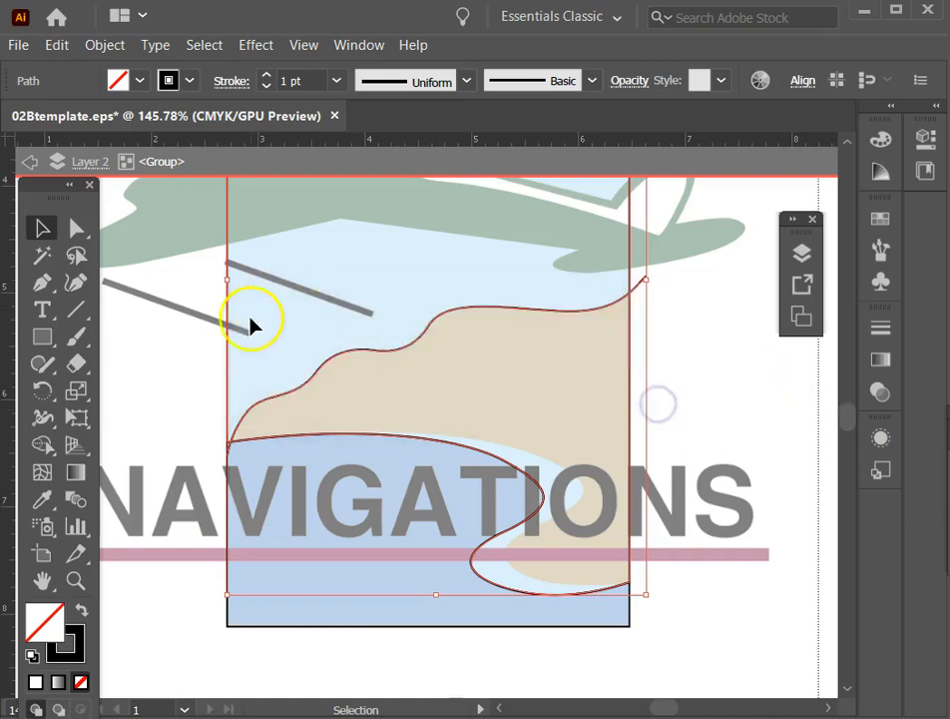
Fill the rectangle piece above the water with the template's light sky blue using the Eyedropper.
click(145, 385)
click(228, 280)
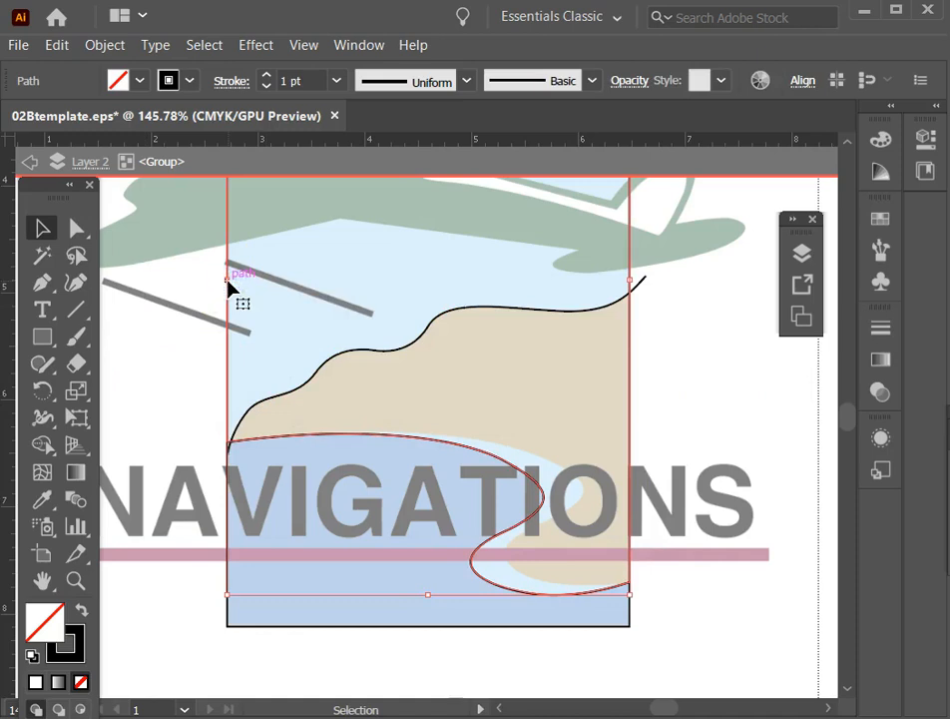
click(45, 502)
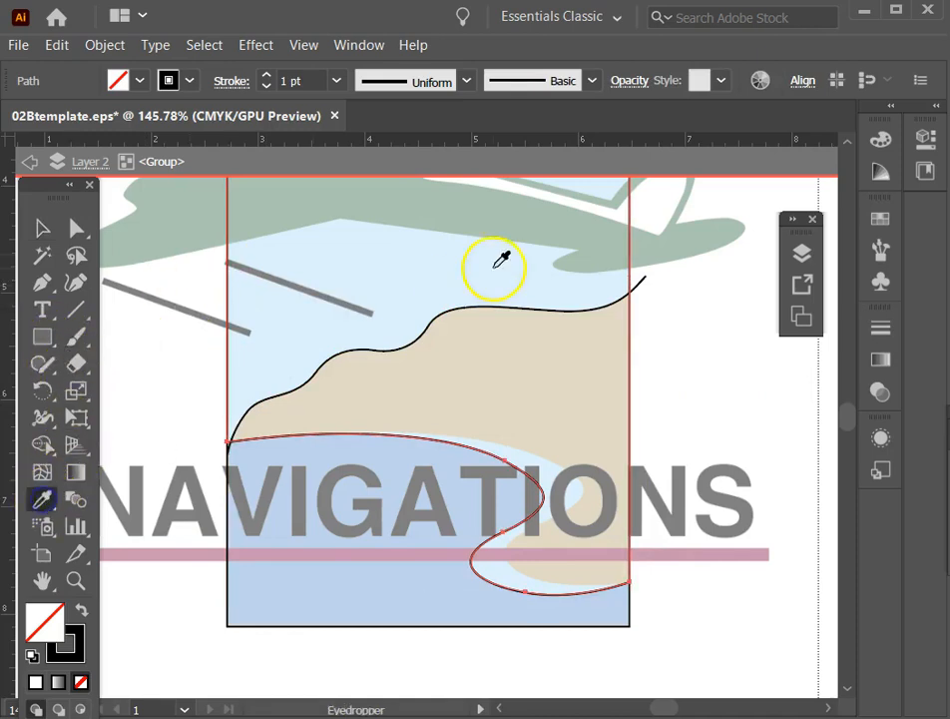
click(418, 297)
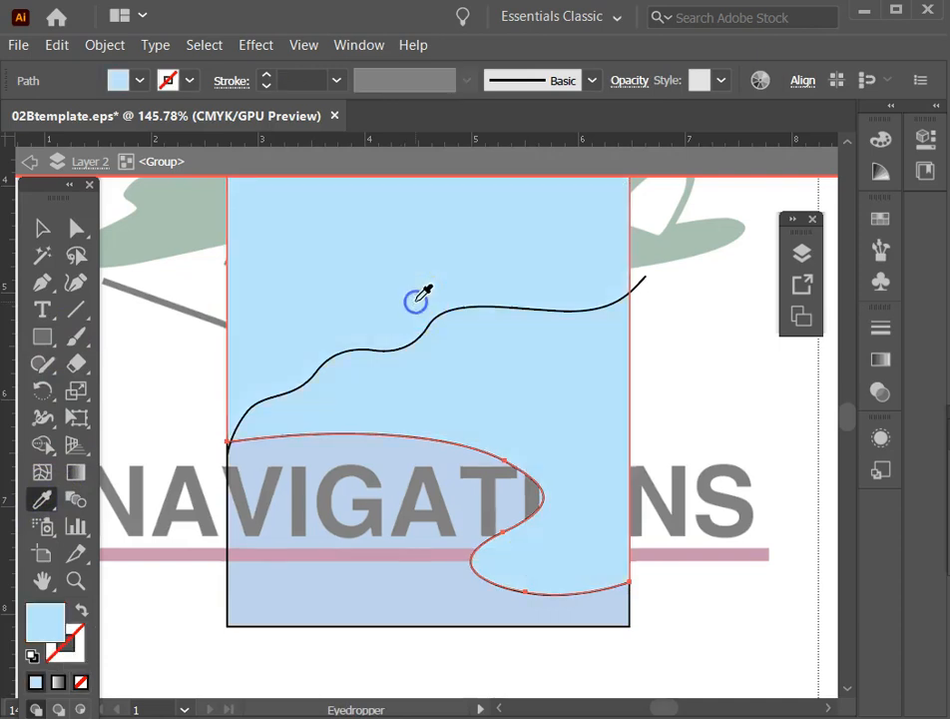
Select the blue piece together with the land curve and divide them with Pathfinder, using undo and redo to compare the result.
click(28, 222)
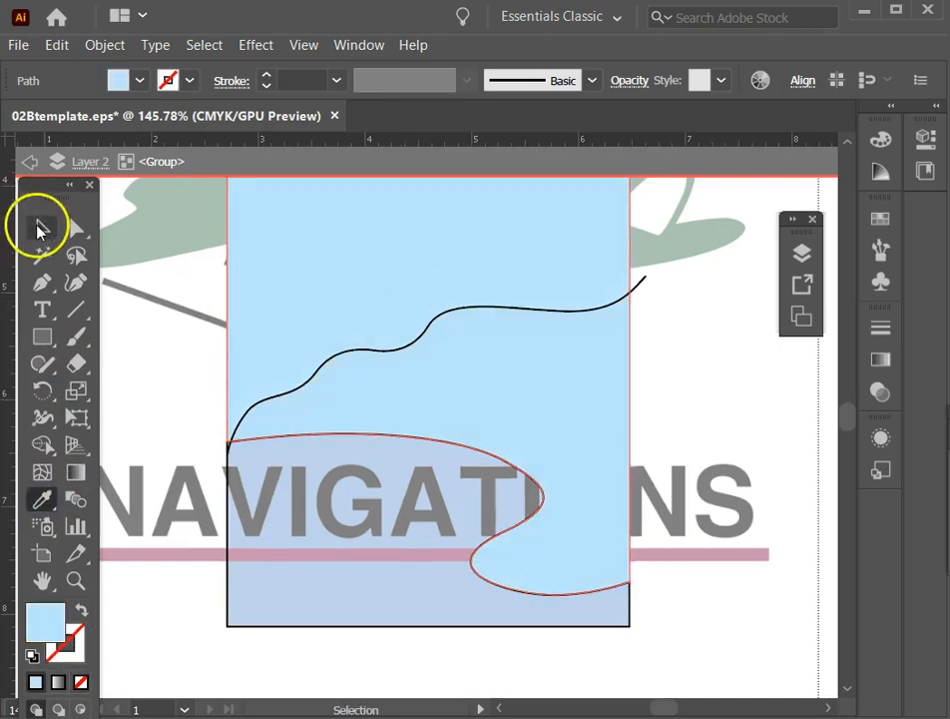
click(341, 380)
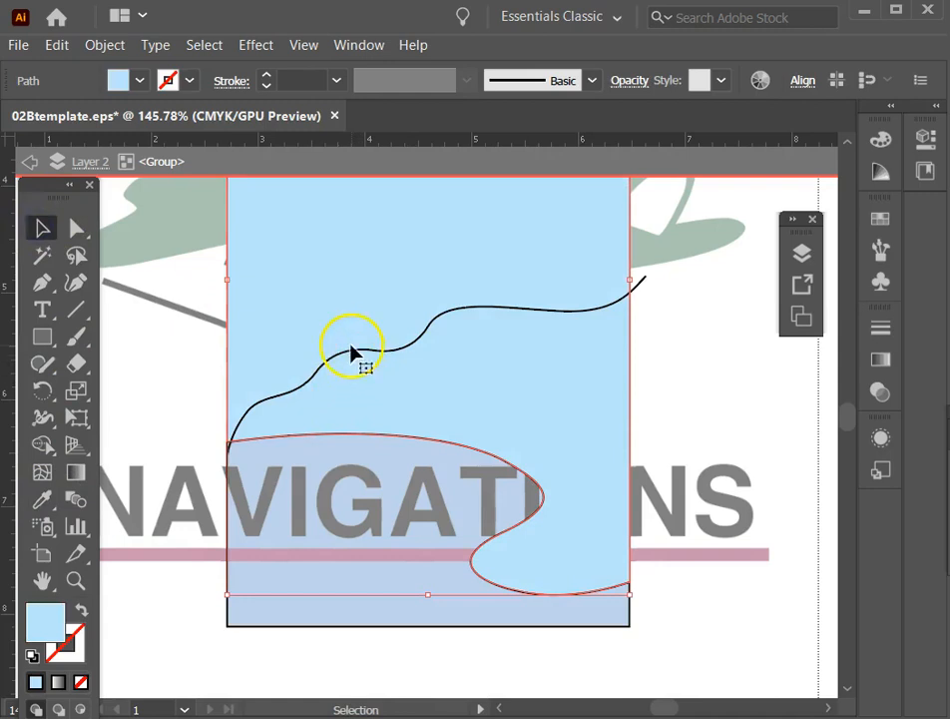
shift+click(357, 354)
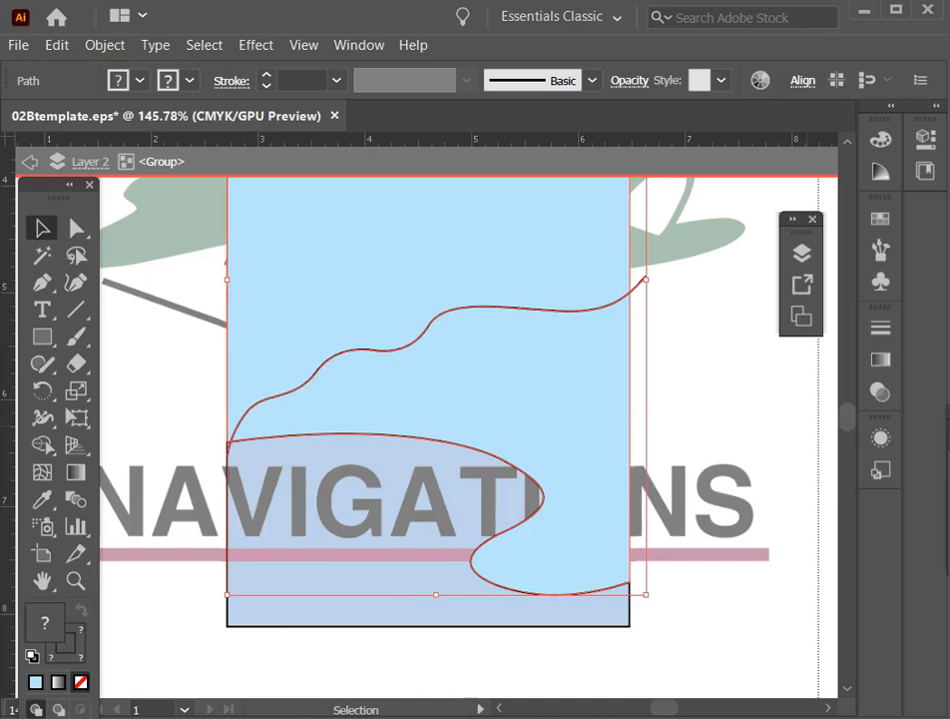
key(ctrl+z)
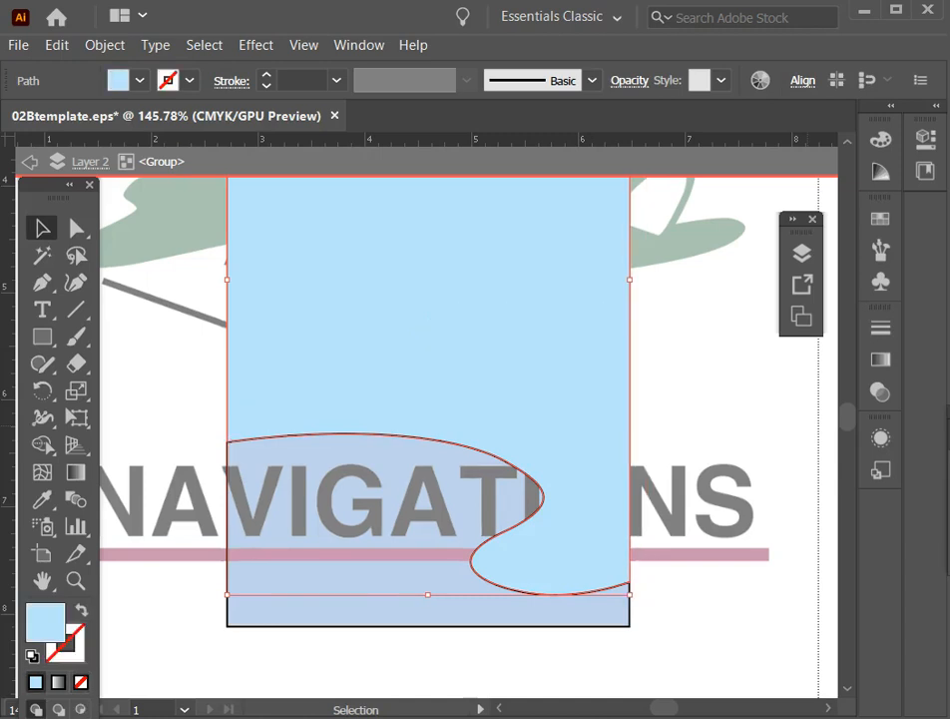
key(ctrl+shift+z)
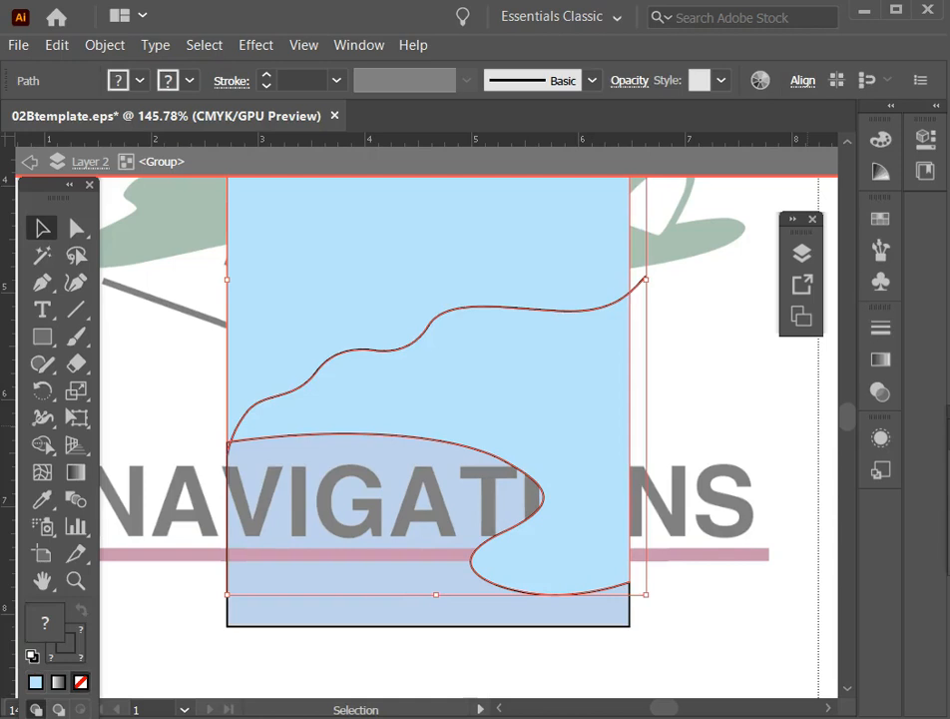
key(ctrl+z)
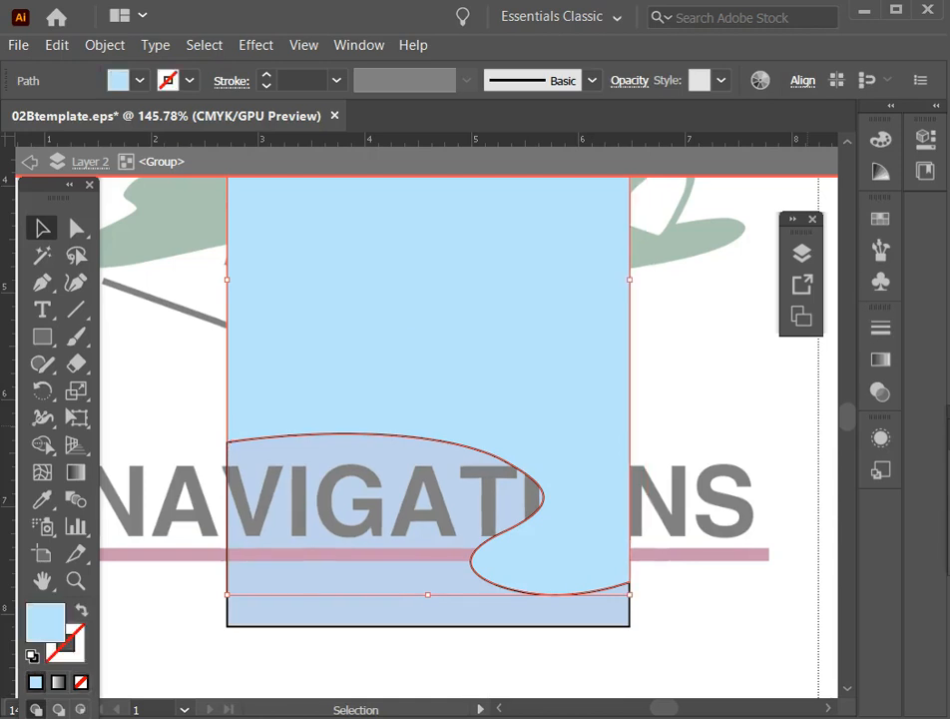
key(ctrl+shift+z)
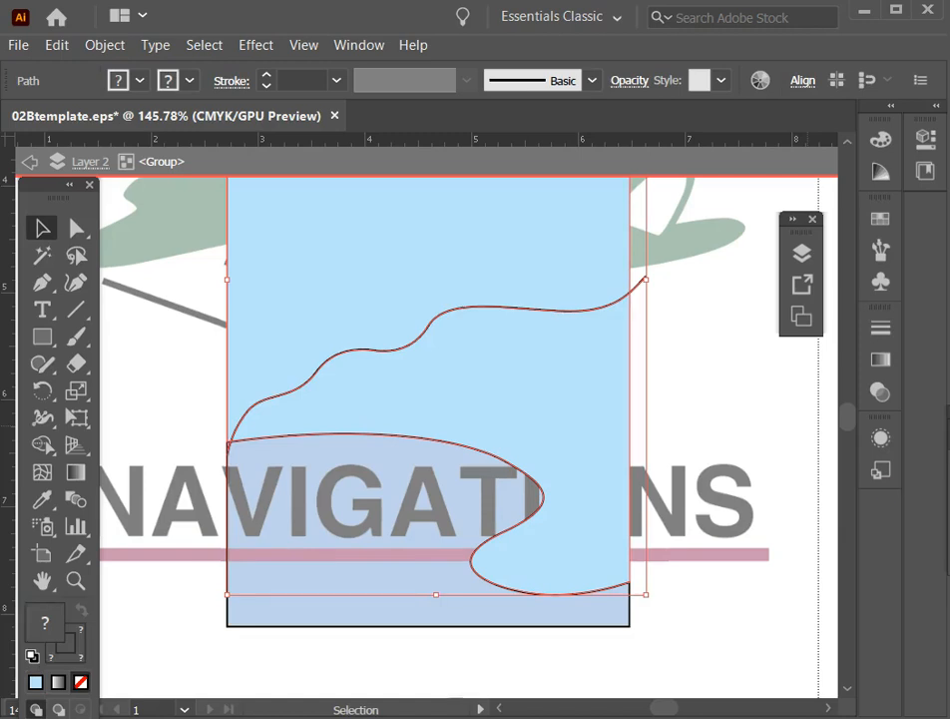
key(ctrl+z)
key(ctrl+y)
key(ctrl+y)
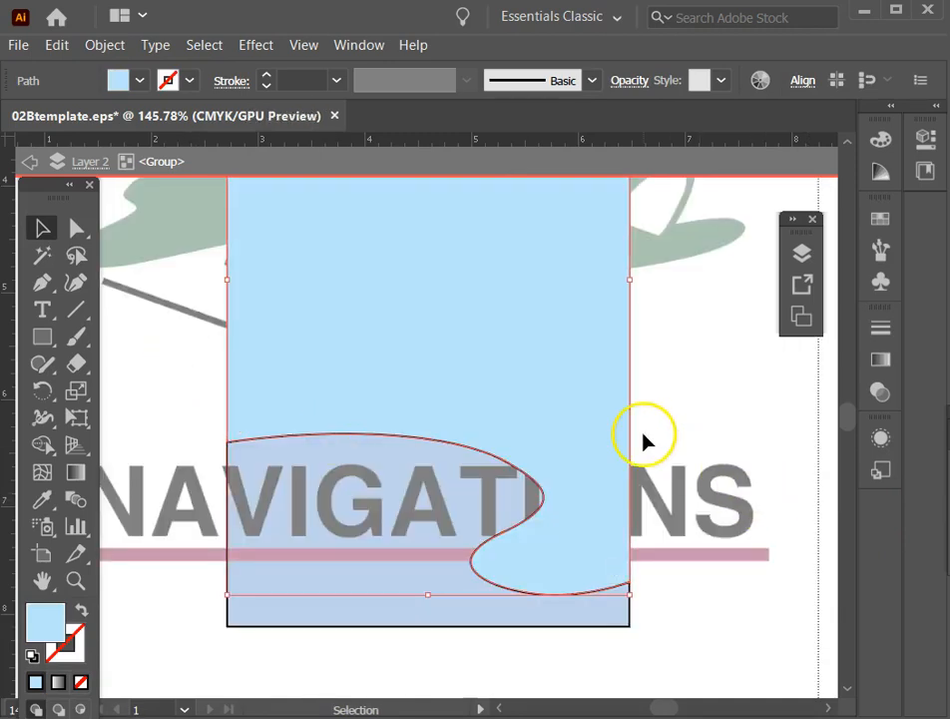
key(ctrl+shift+z)
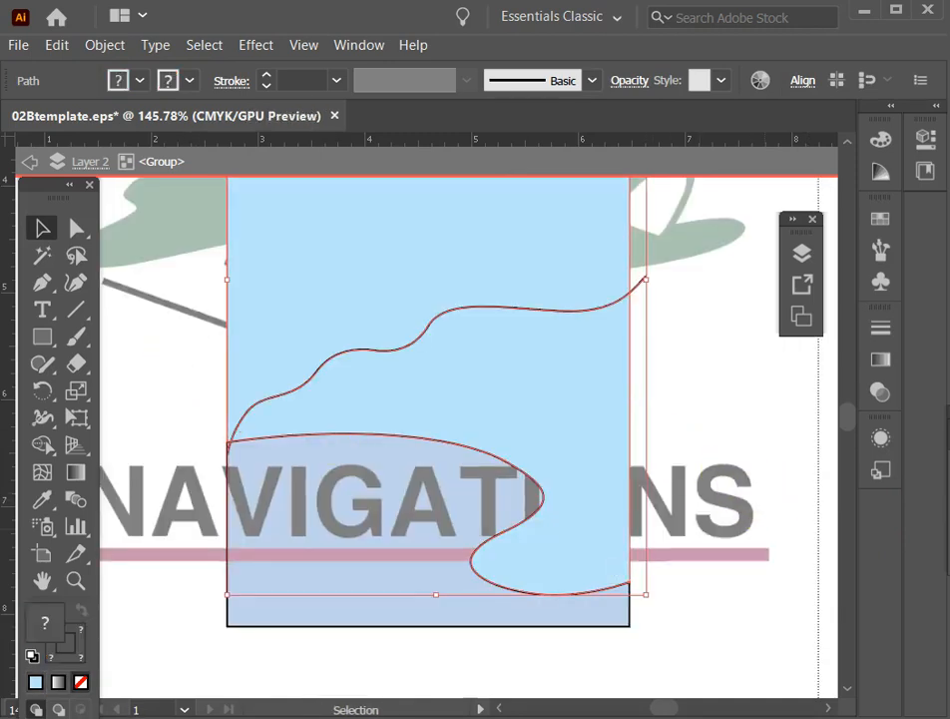
key(ctrl+shift+z)
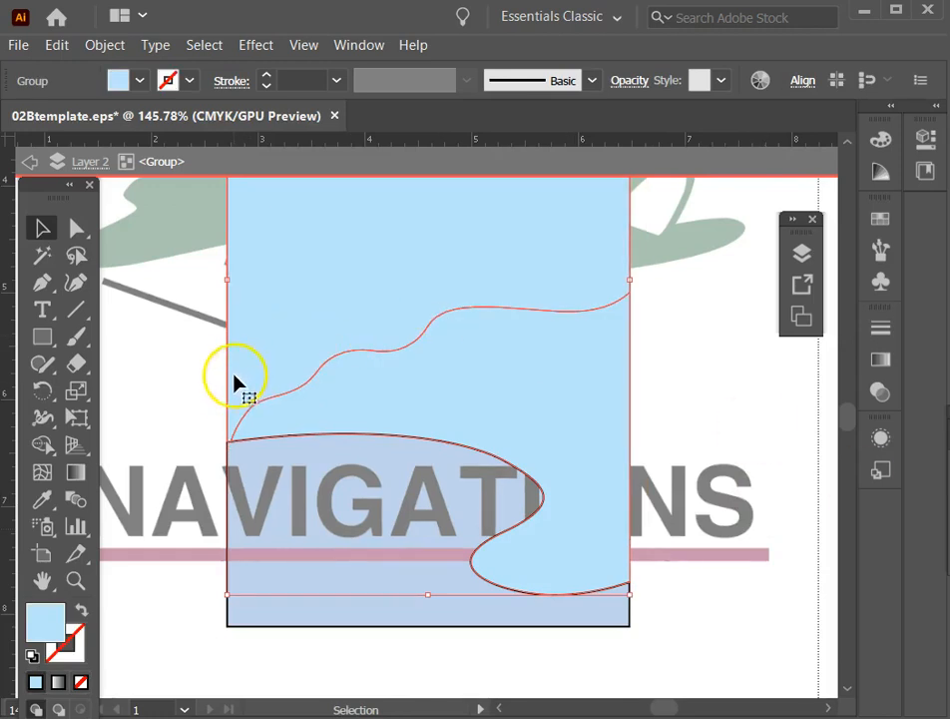
Isolate the nested group holding the divided sky and land pieces, undoing any trial shift of the group.
click(179, 361)
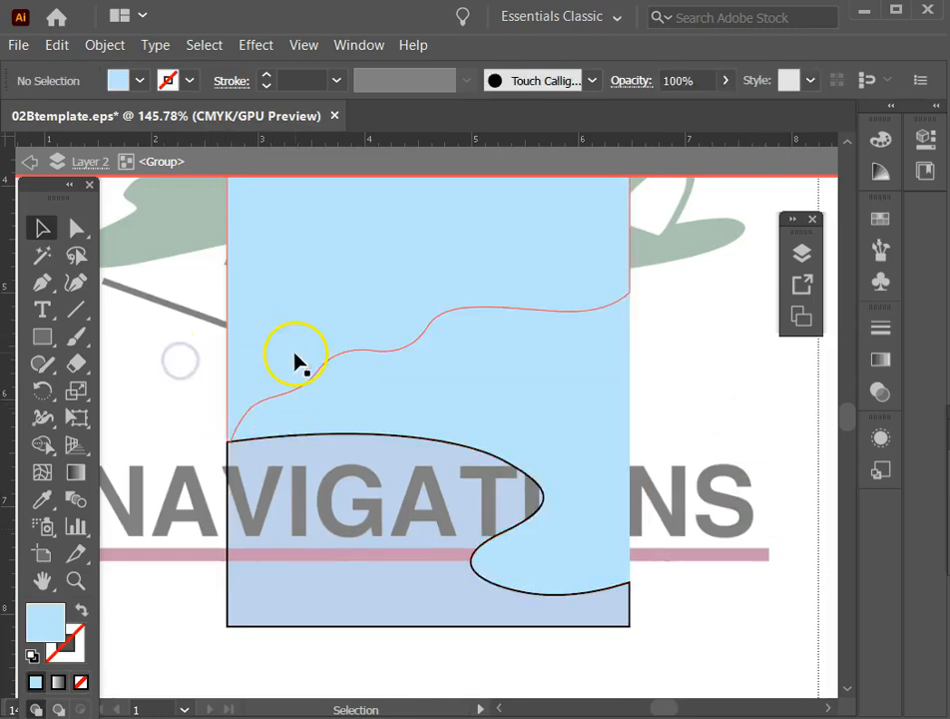
click(294, 344)
drag(298, 329, 284, 276)
key(ctrl+z)
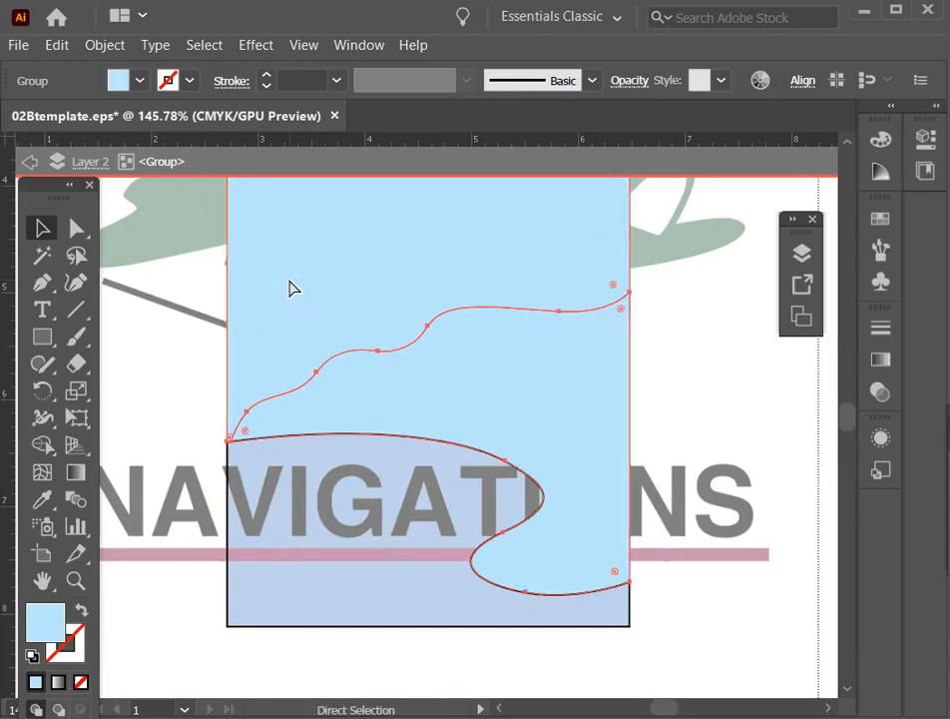
key(ctrl)
double_click(289, 288)
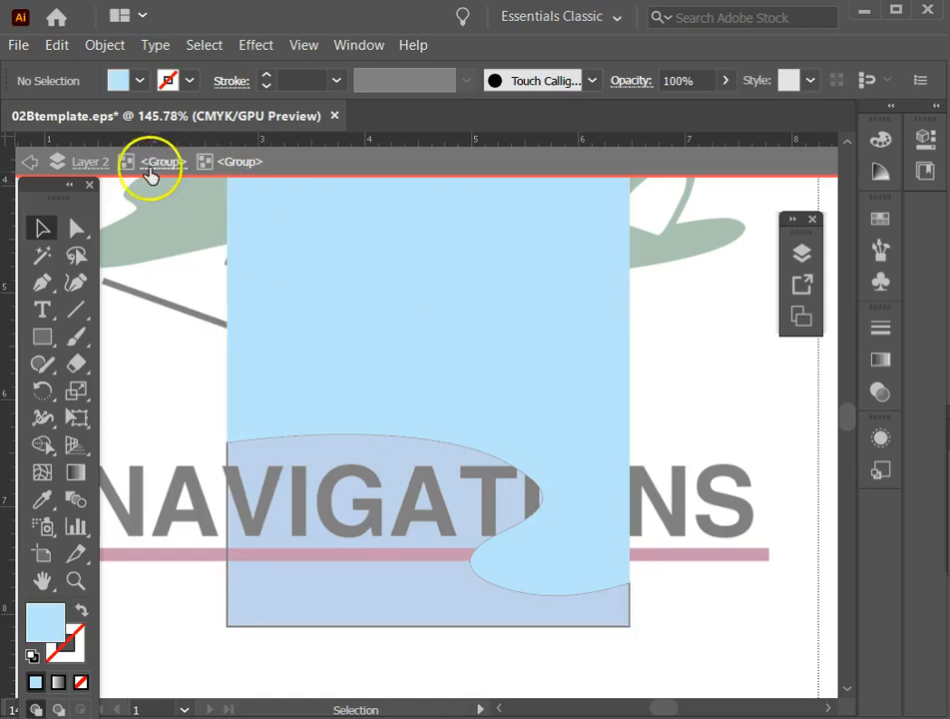
Try shifting the sky piece slightly and giving both divided pieces a black stroke with no fill, and undo these changes.
drag(333, 303, 329, 279)
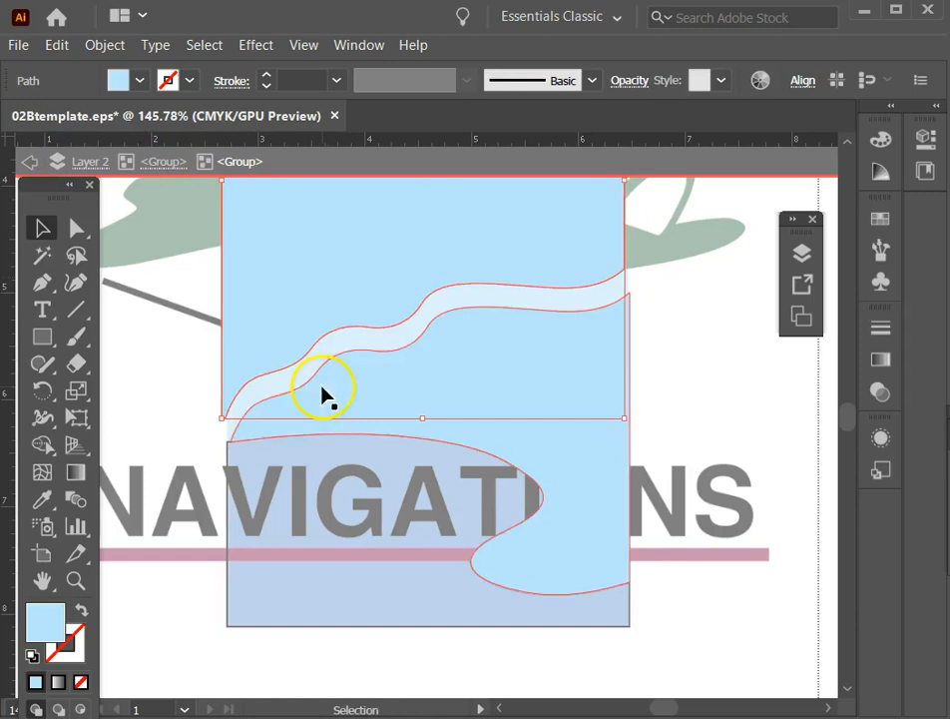
click(468, 363)
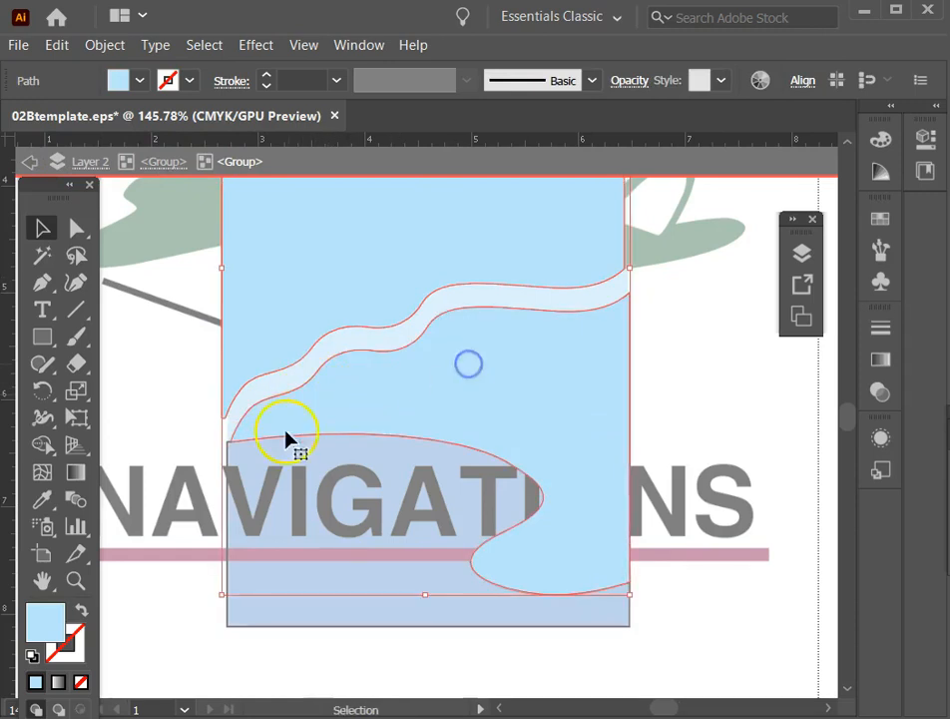
click(33, 653)
click(82, 684)
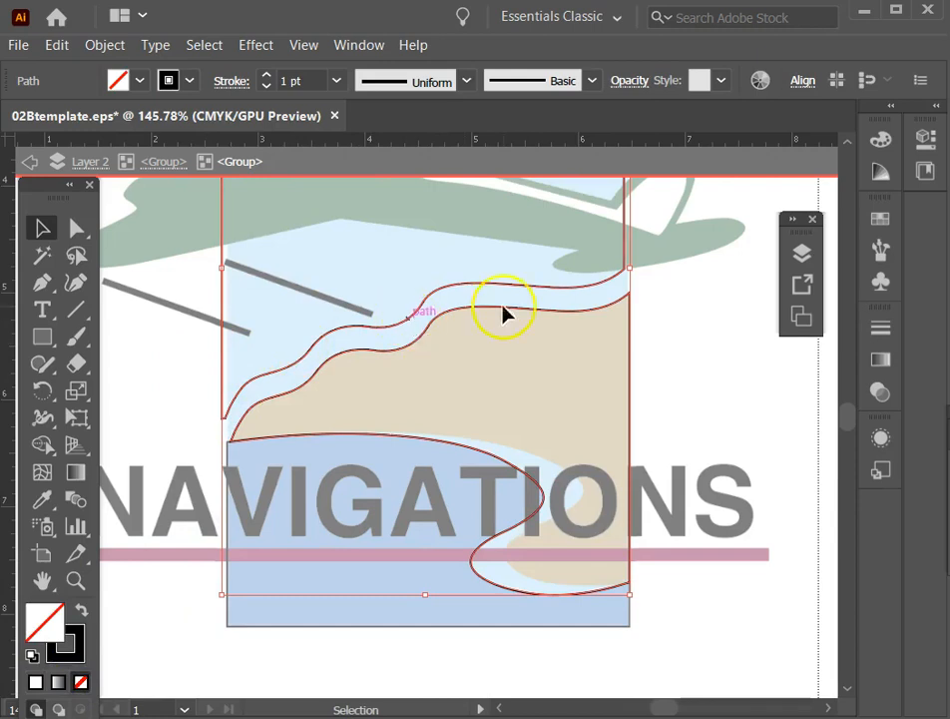
ctrl+click(291, 407)
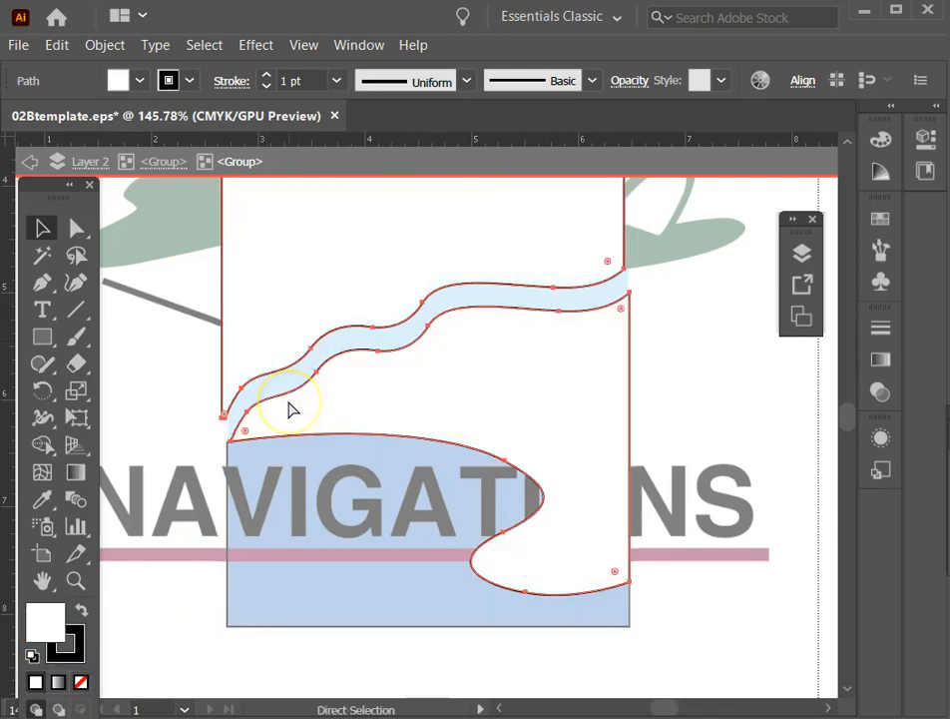
key(ctrl+z)
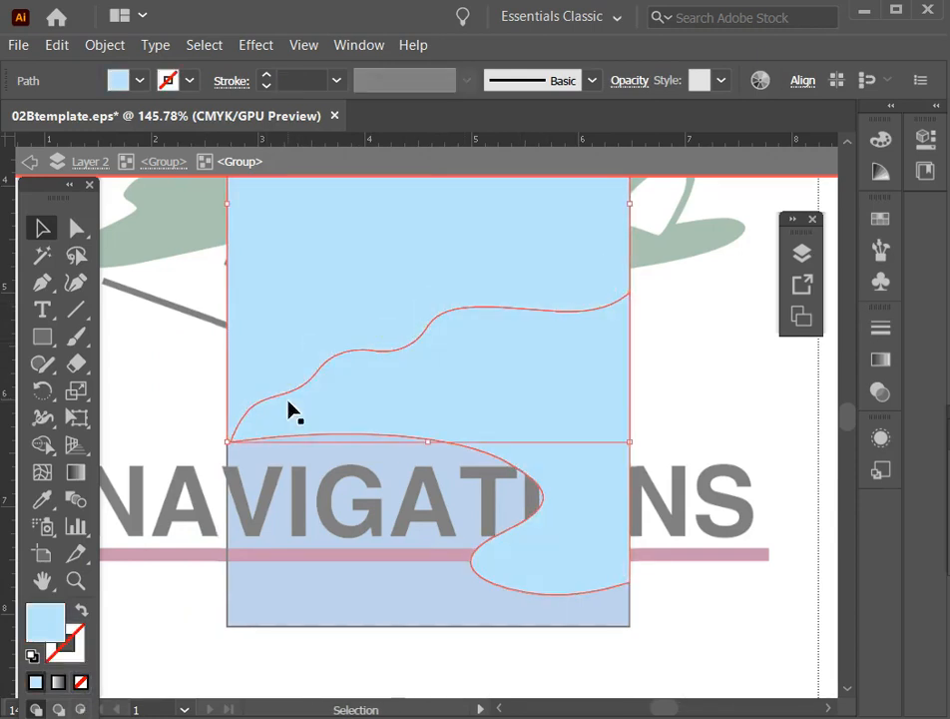
Give the sky piece and the land piece a 1 pt black stroke with no fill.
click(36, 654)
click(81, 682)
click(179, 390)
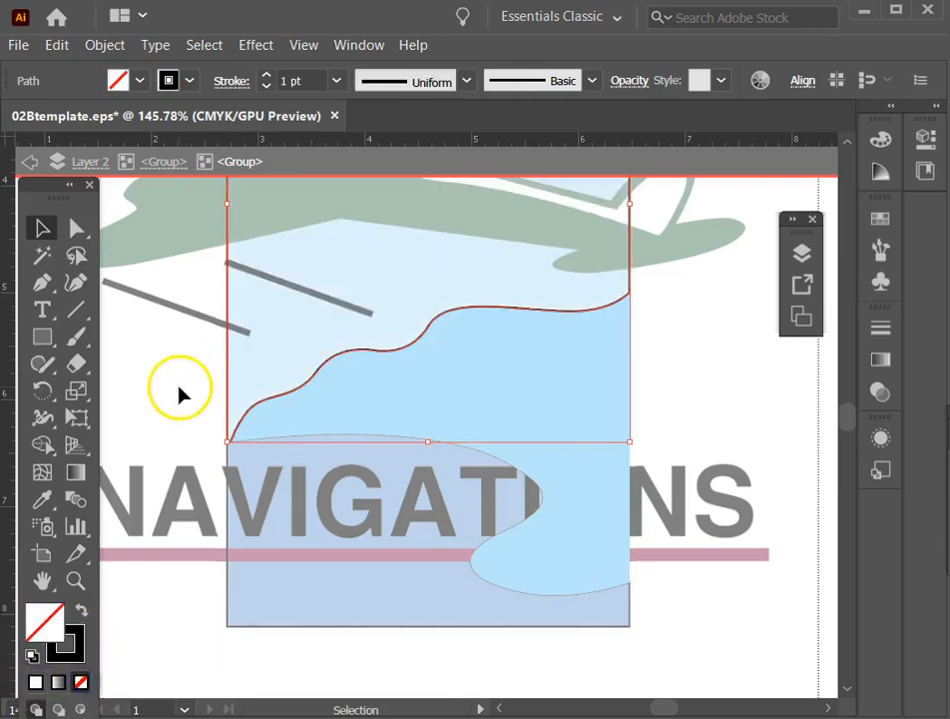
click(478, 356)
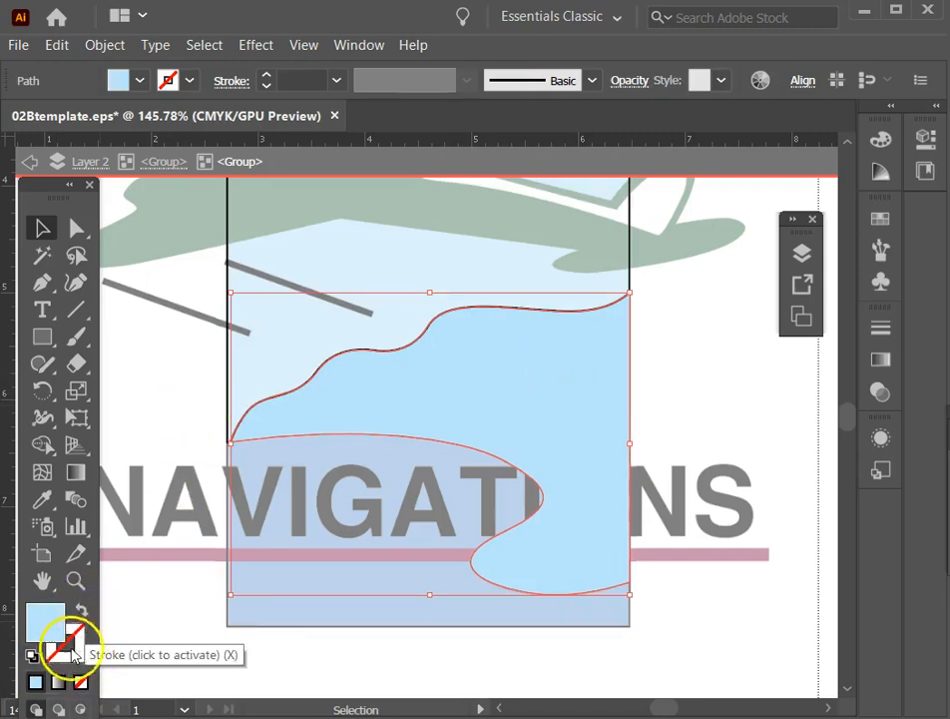
click(31, 656)
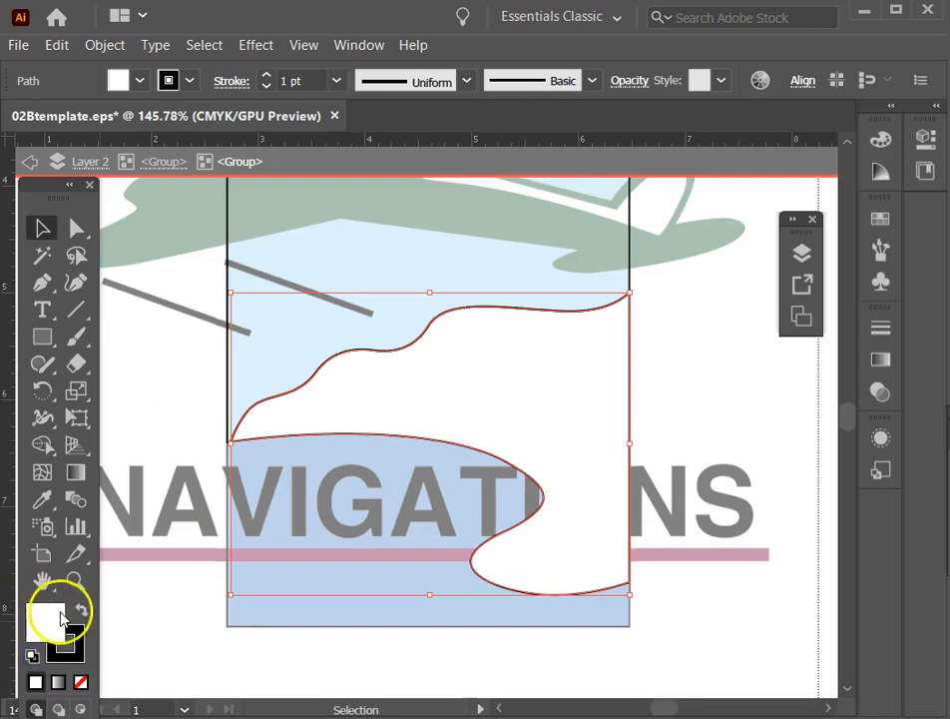
click(80, 681)
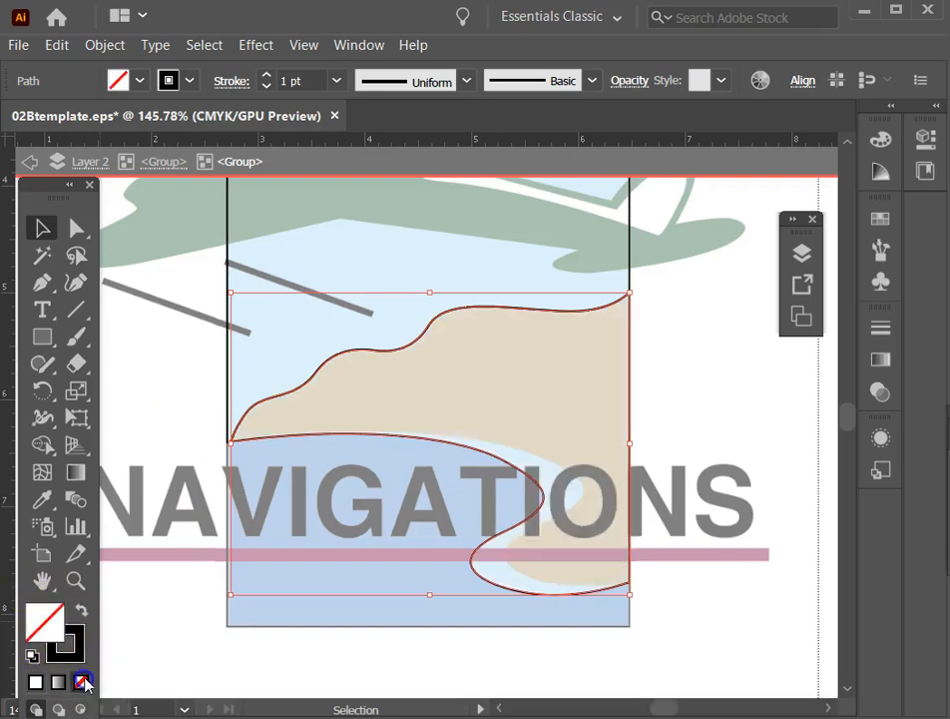
click(146, 426)
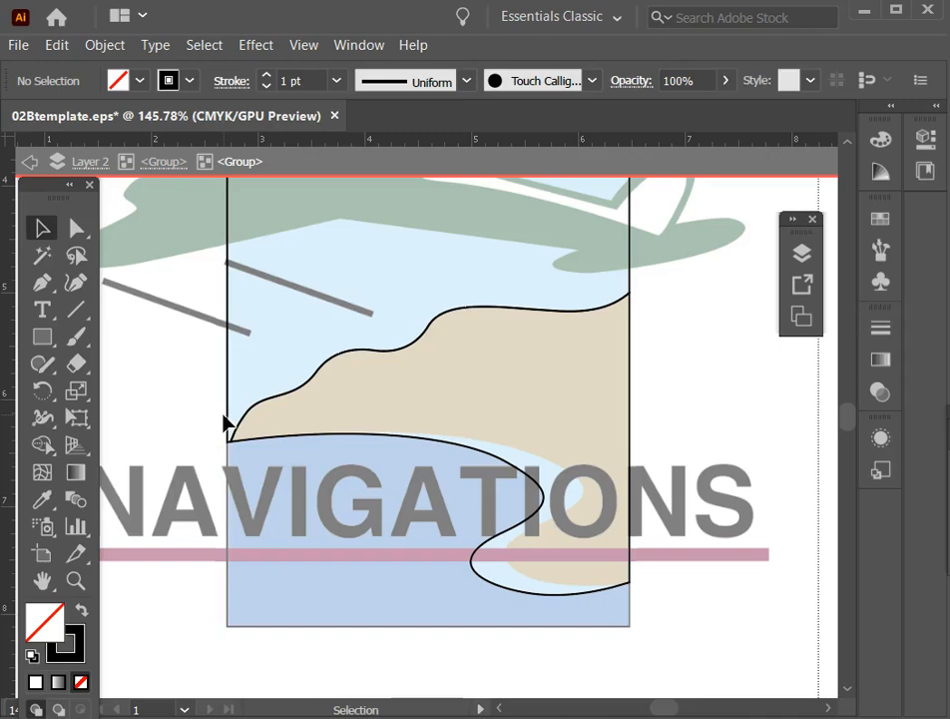
Check the sky piece's outline against the template by selecting and deselecting it, and exit isolation.
click(232, 374)
scroll(236, 456, up, 4)
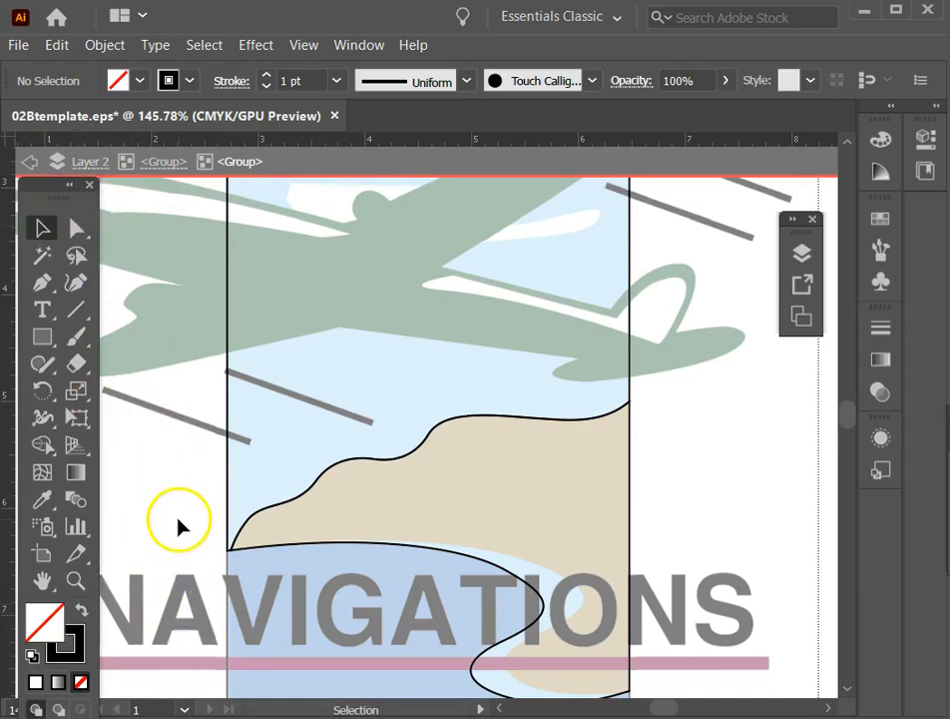
scroll(180, 519, down, 4)
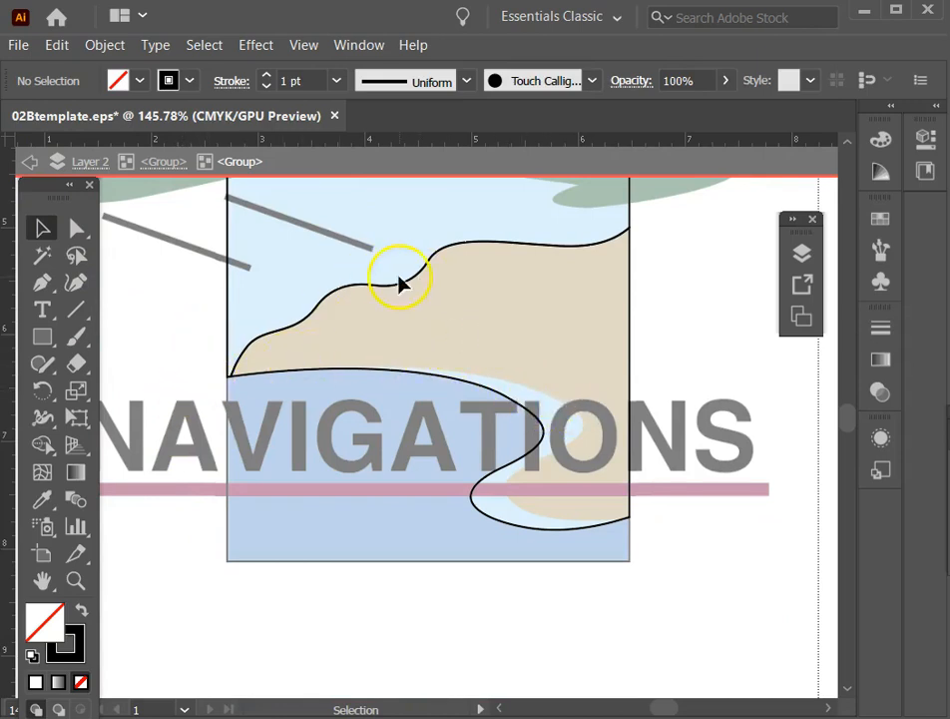
click(520, 392)
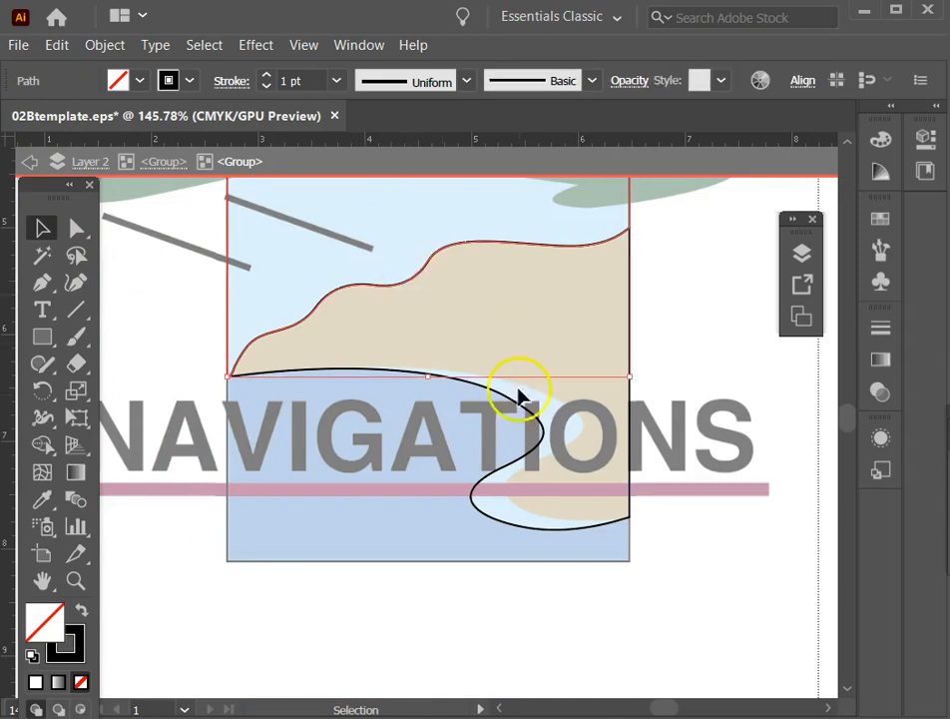
click(147, 374)
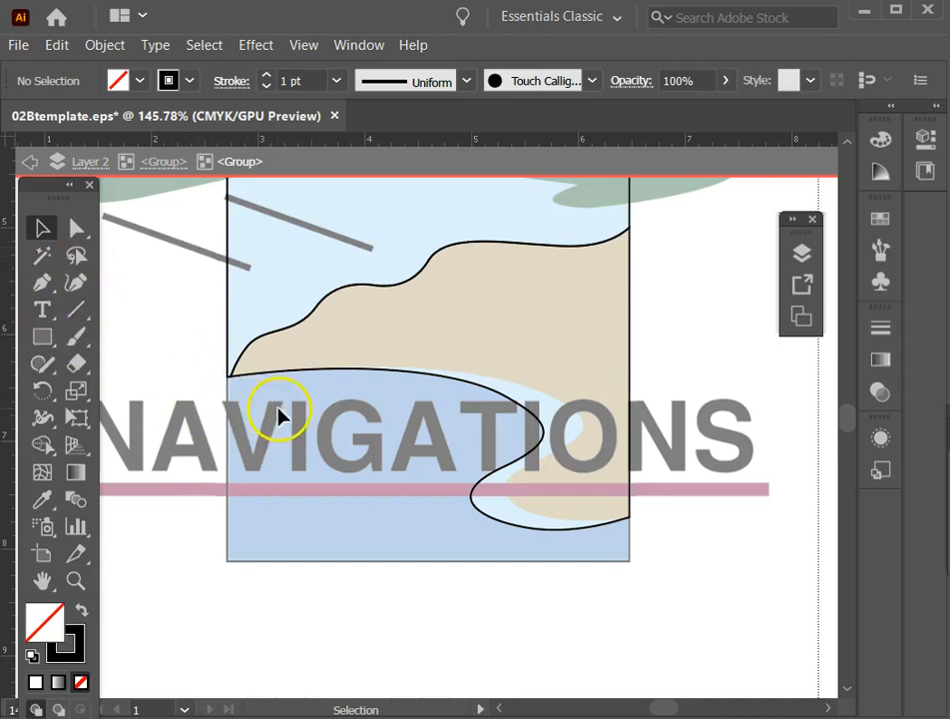
double_click(190, 396)
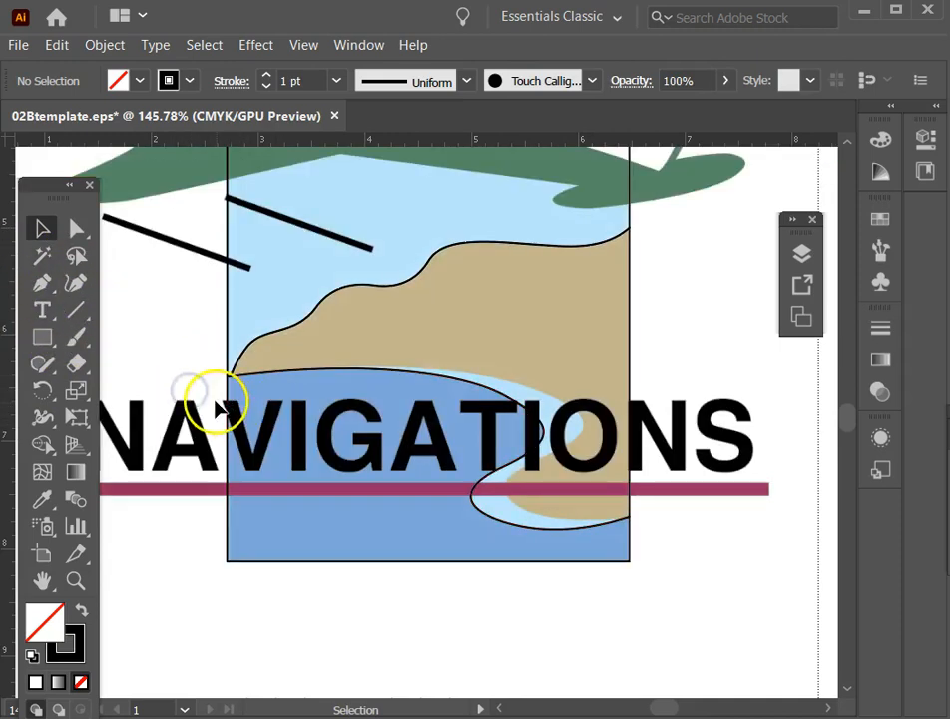
Isolate the outer group, try moving the water piece sideways to test its separation, undo the move and deselect the piece.
click(228, 387)
click(160, 333)
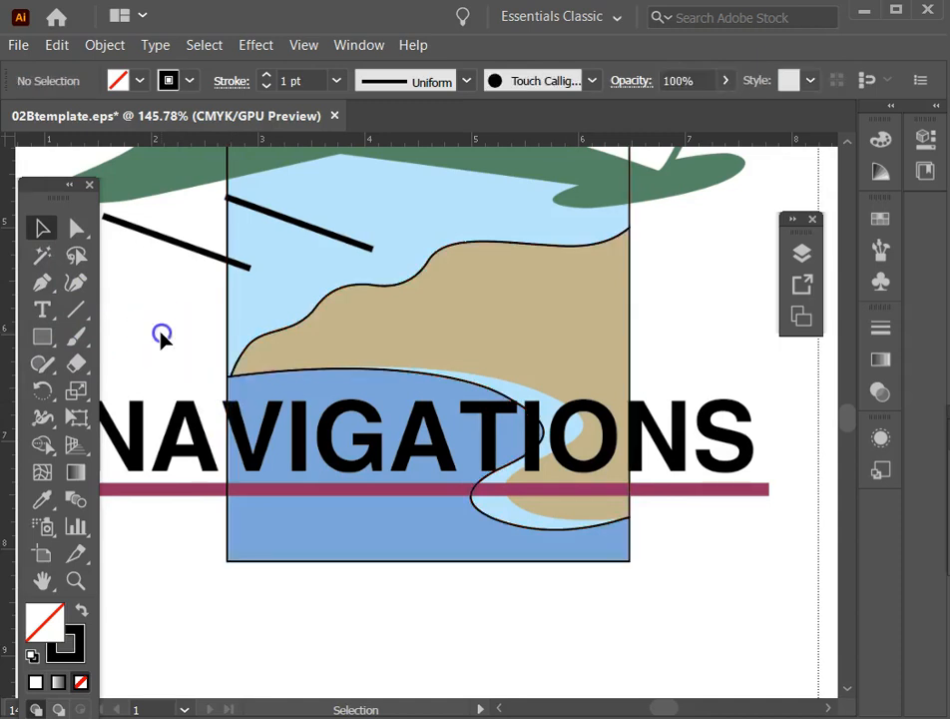
double_click(229, 396)
drag(228, 397, 263, 397)
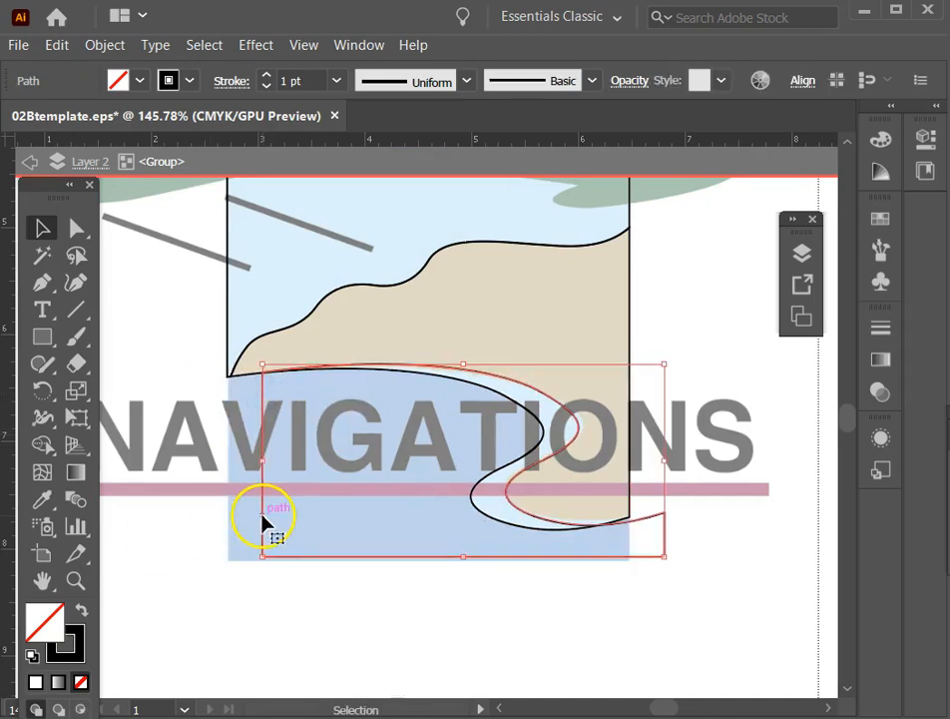
key(ctrl+z)
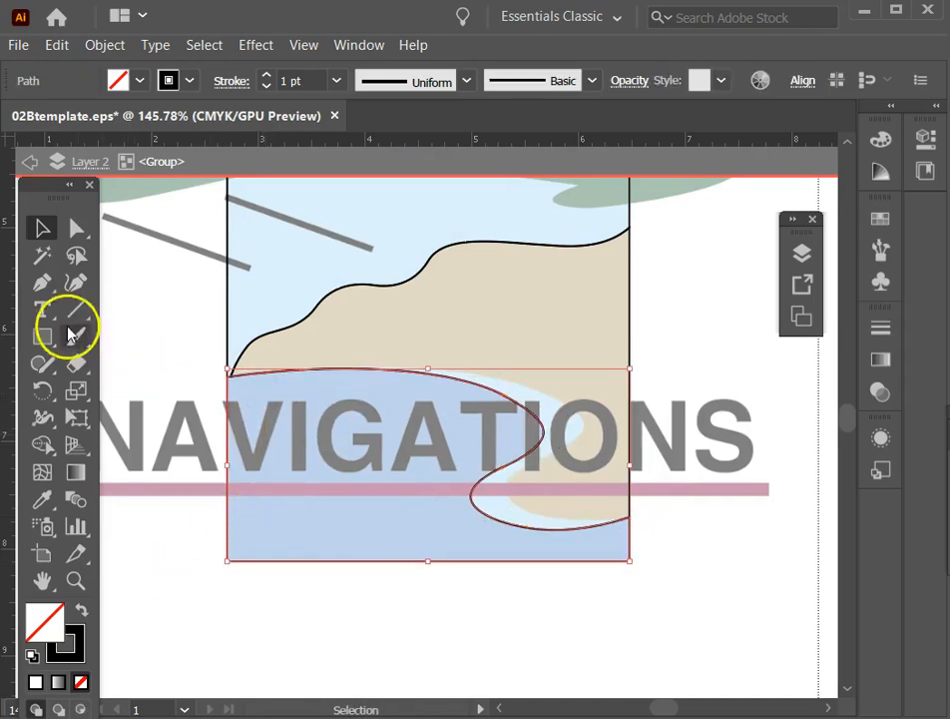
double_click(320, 308)
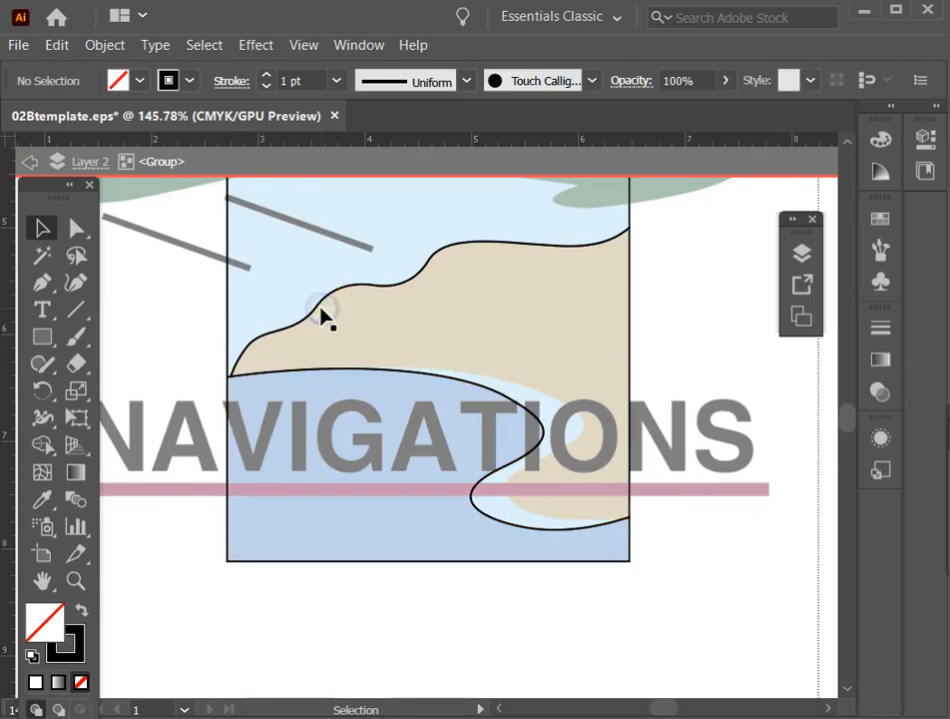
Isolate the inner group that holds the sky and land pieces, leaving nothing selected in it.
double_click(318, 308)
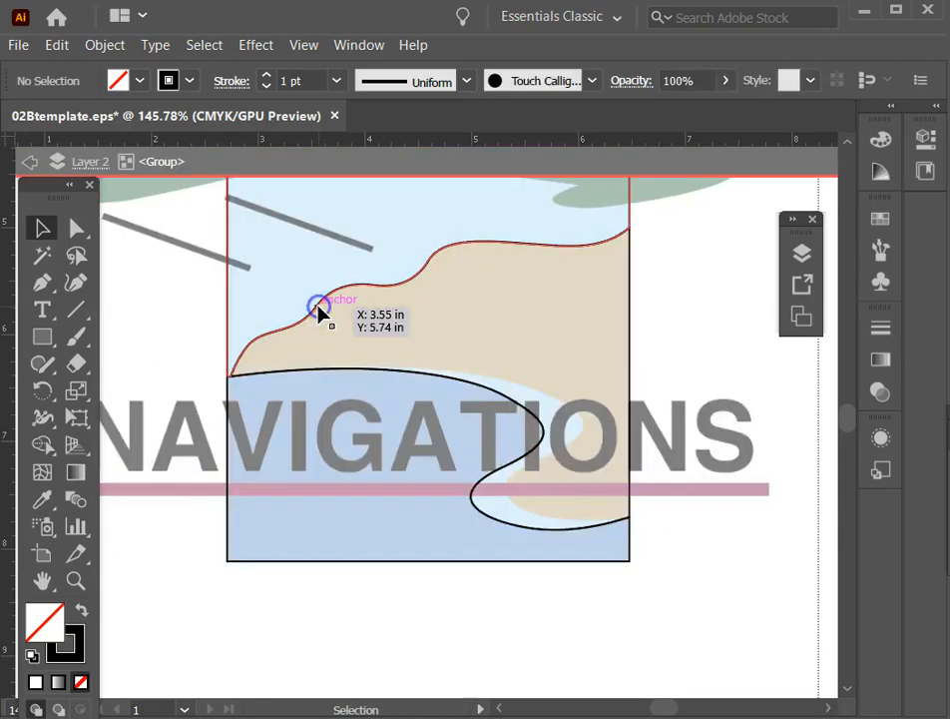
double_click(319, 309)
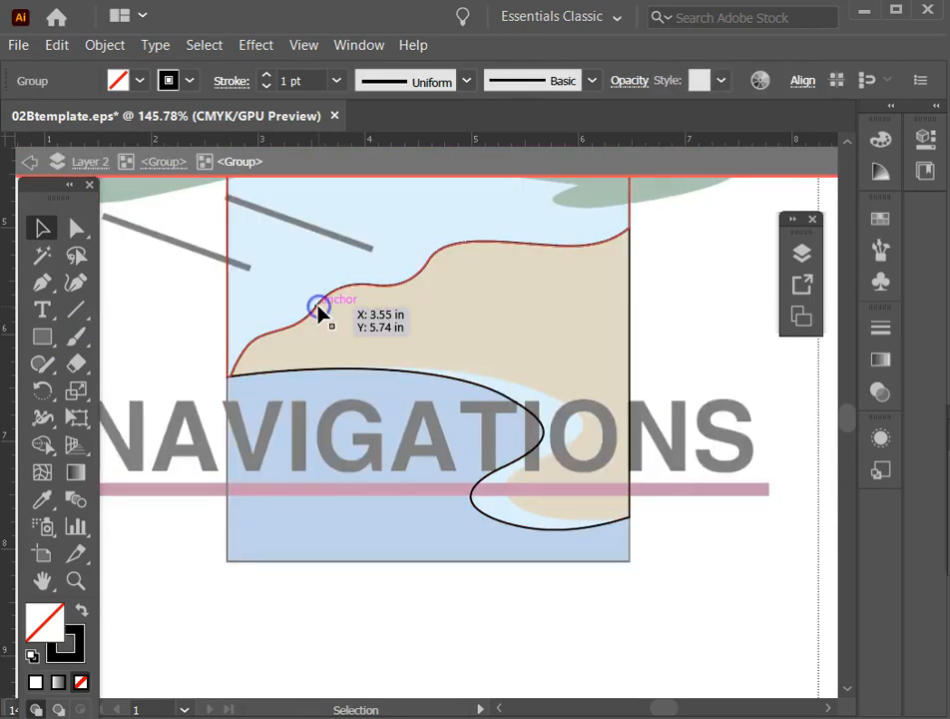
click(319, 309)
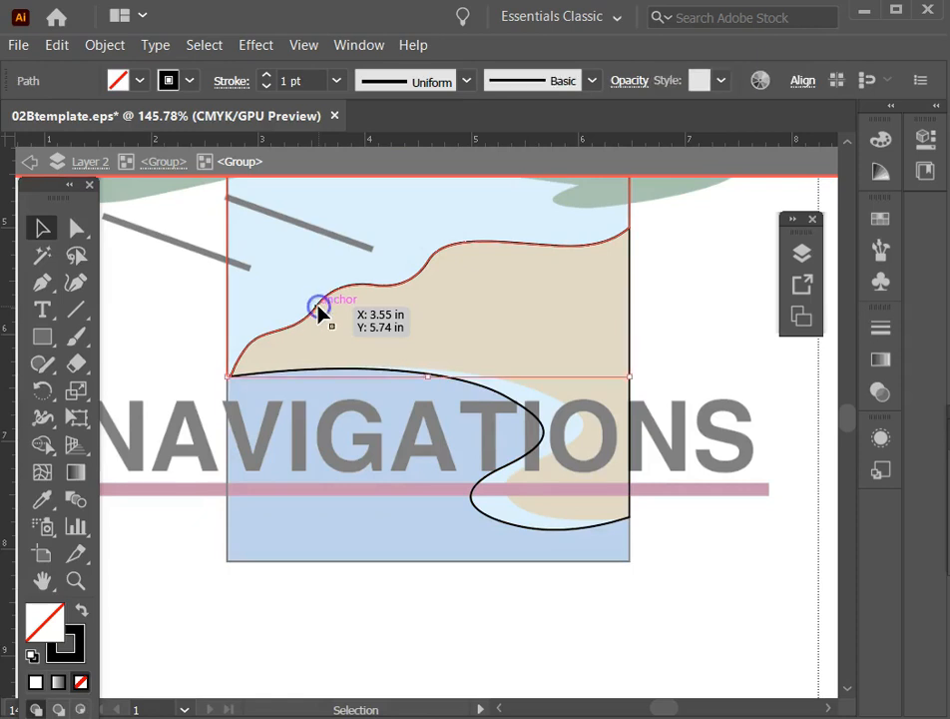
click(373, 329)
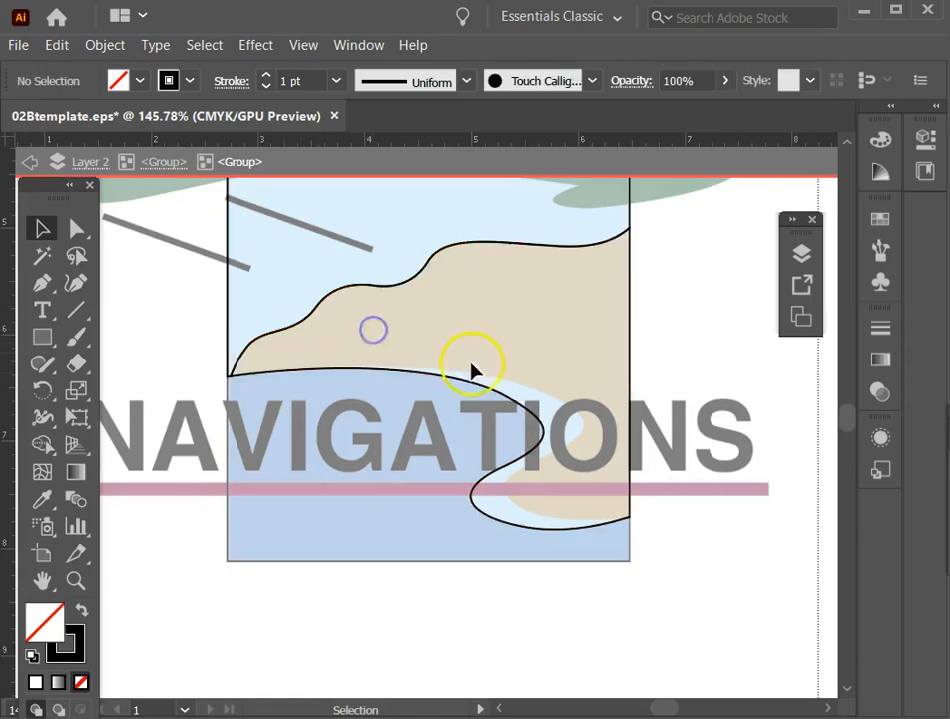
Try filling the land piece with the template's tan using the Eyedropper, and undo the fill.
click(513, 399)
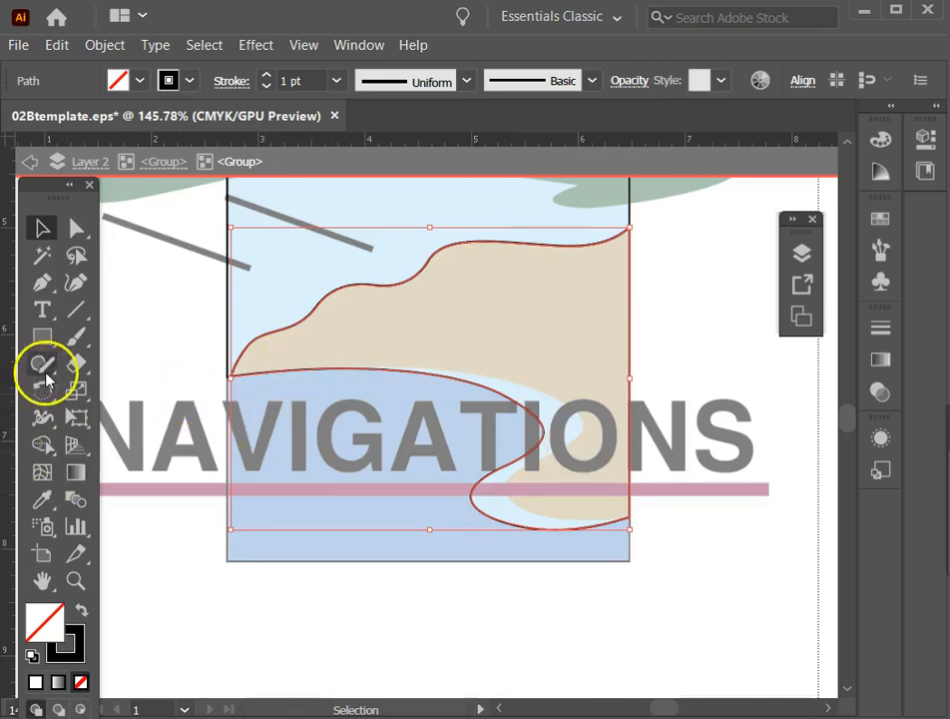
click(39, 498)
click(419, 331)
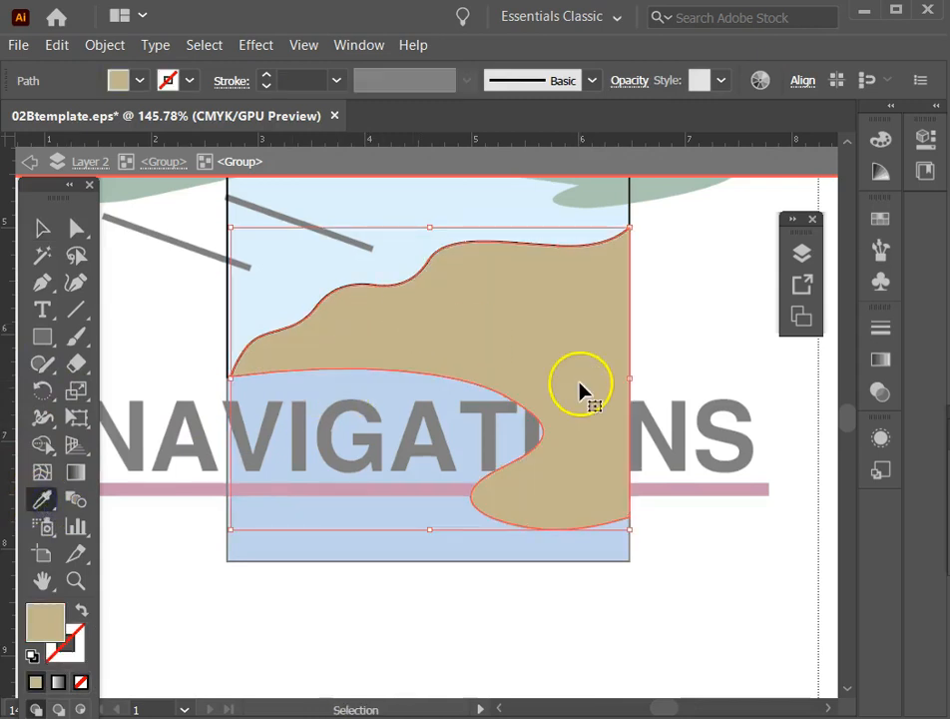
key(ctrl+z)
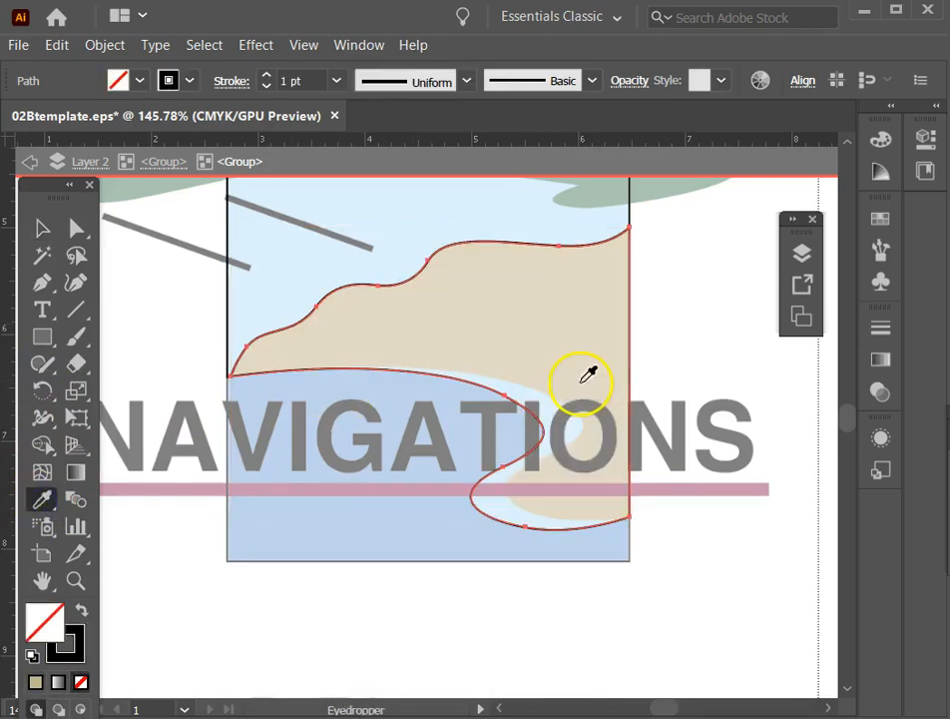
Trace the inner shoreline with the Pen tool as a curved path from just past the rectangle's right edge to just past its left edge.
click(40, 282)
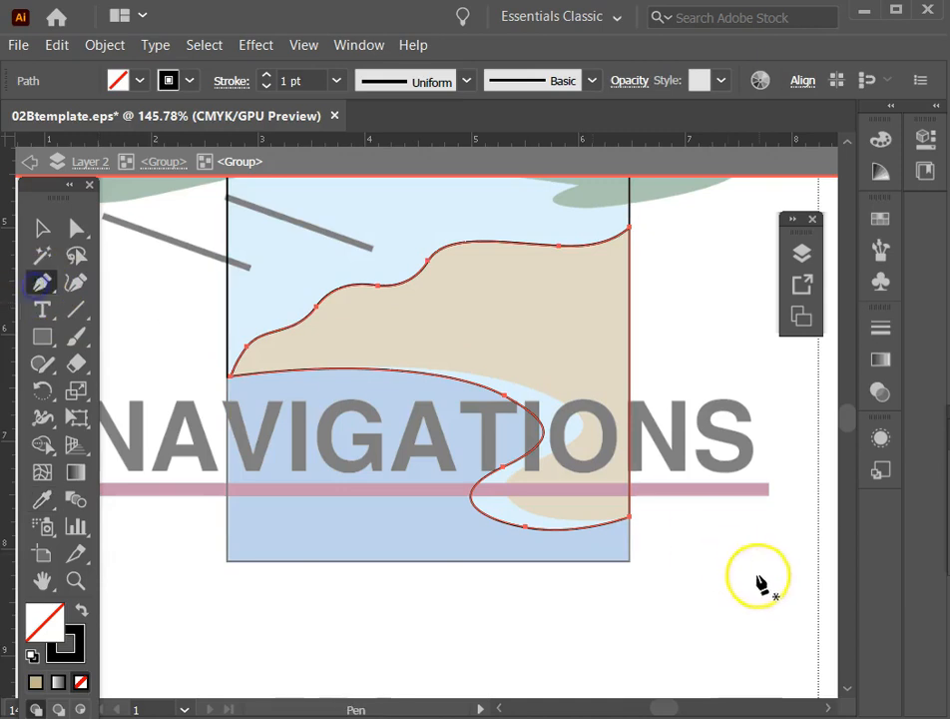
ctrl+click(638, 513)
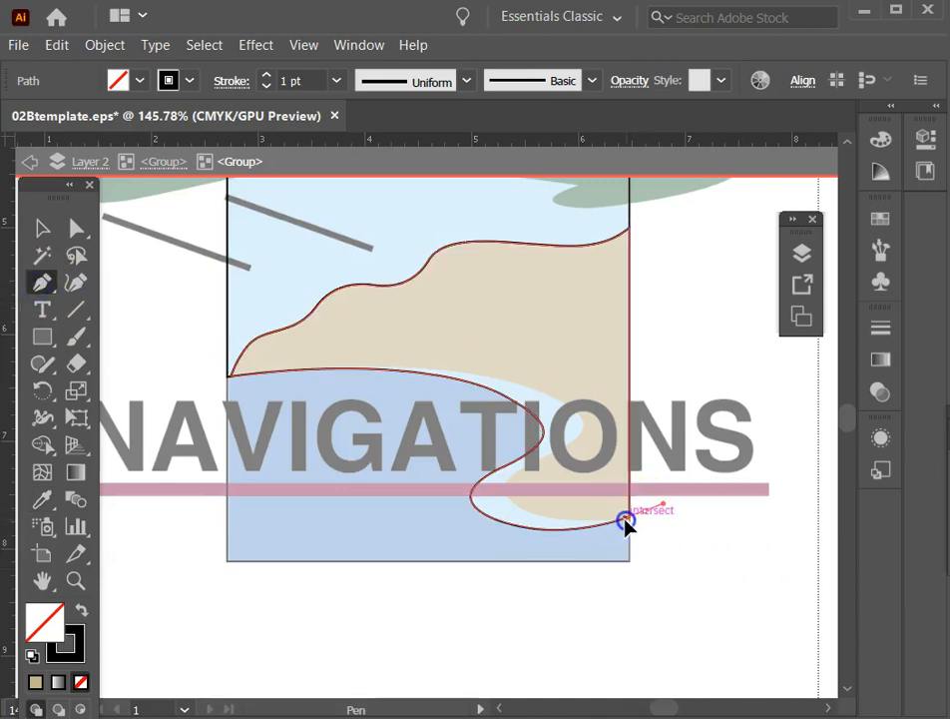
drag(626, 522, 503, 515)
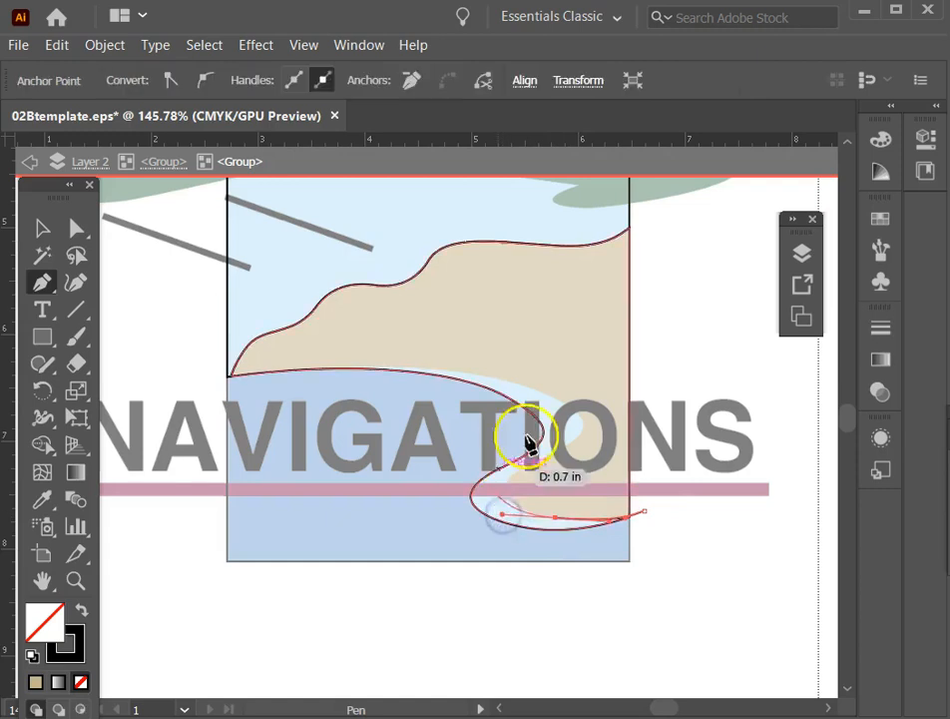
drag(549, 457, 617, 432)
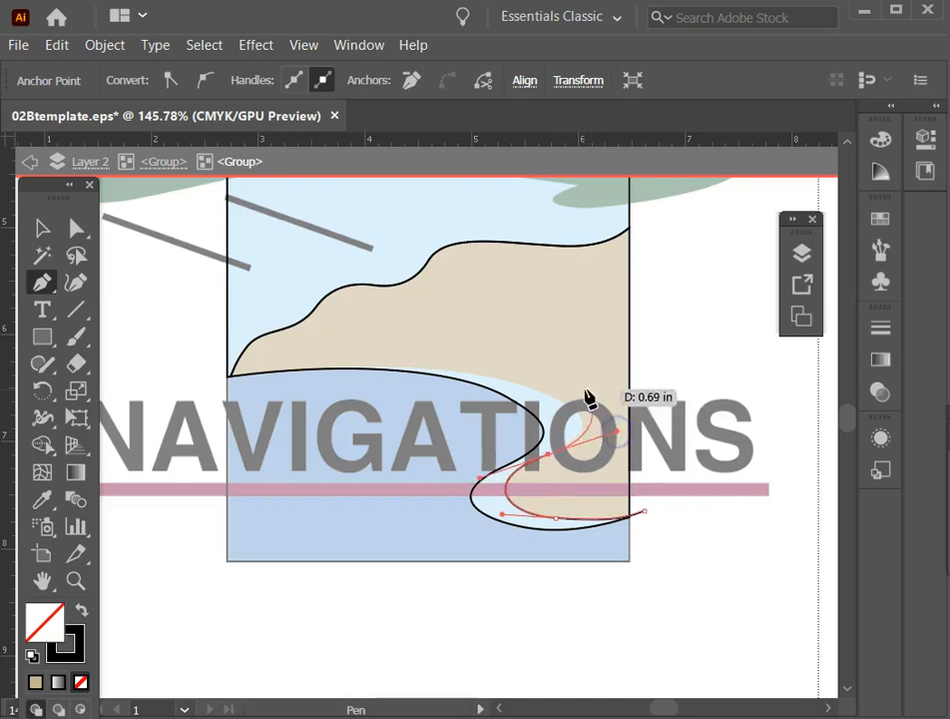
drag(546, 393, 120, 395)
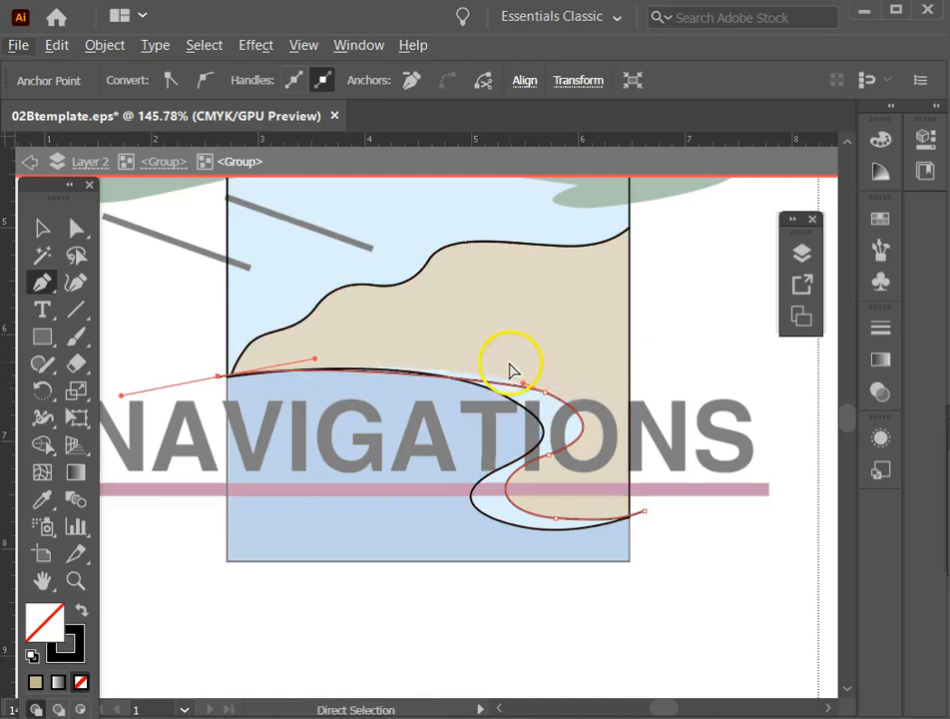
Reshape the shoreline path's long upper curve to follow the template by adjusting the direction handle beside the letter O, and finish the path.
key(ctrl)
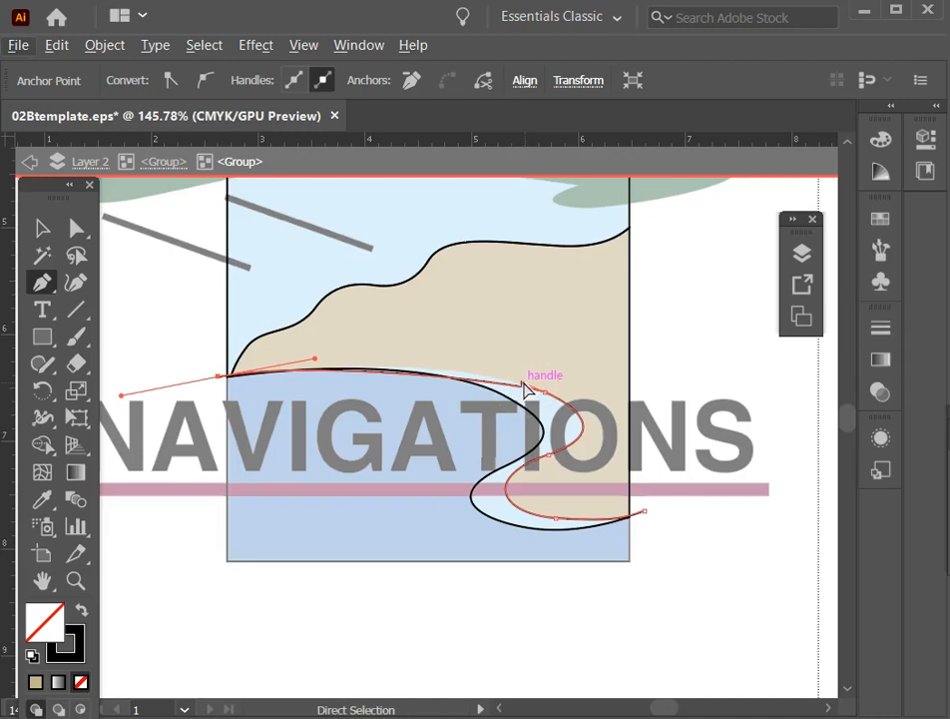
drag(526, 388, 490, 363)
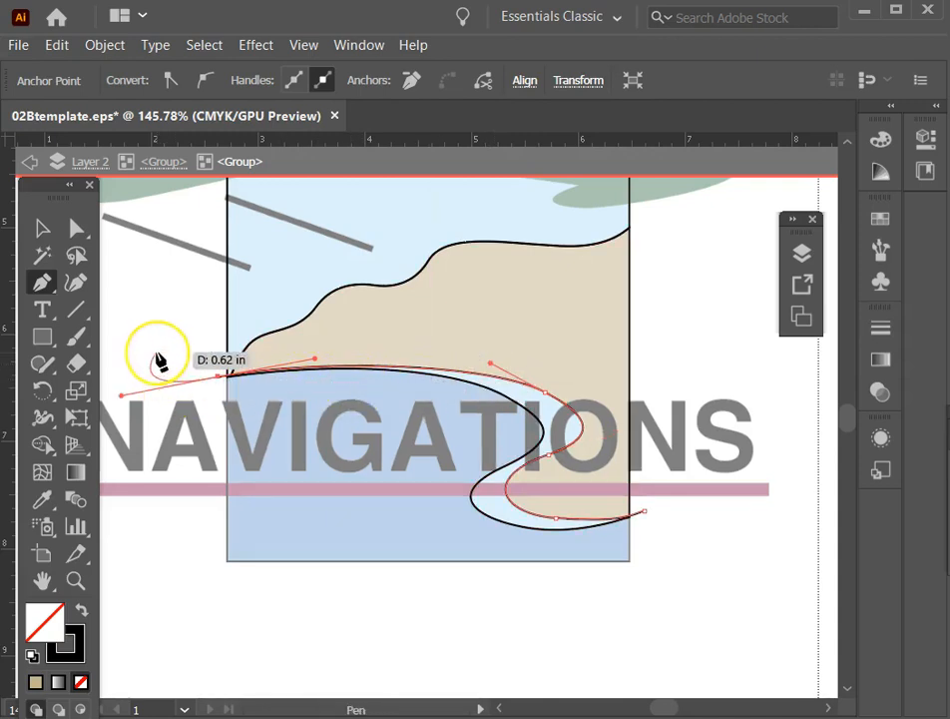
click(54, 233)
click(43, 229)
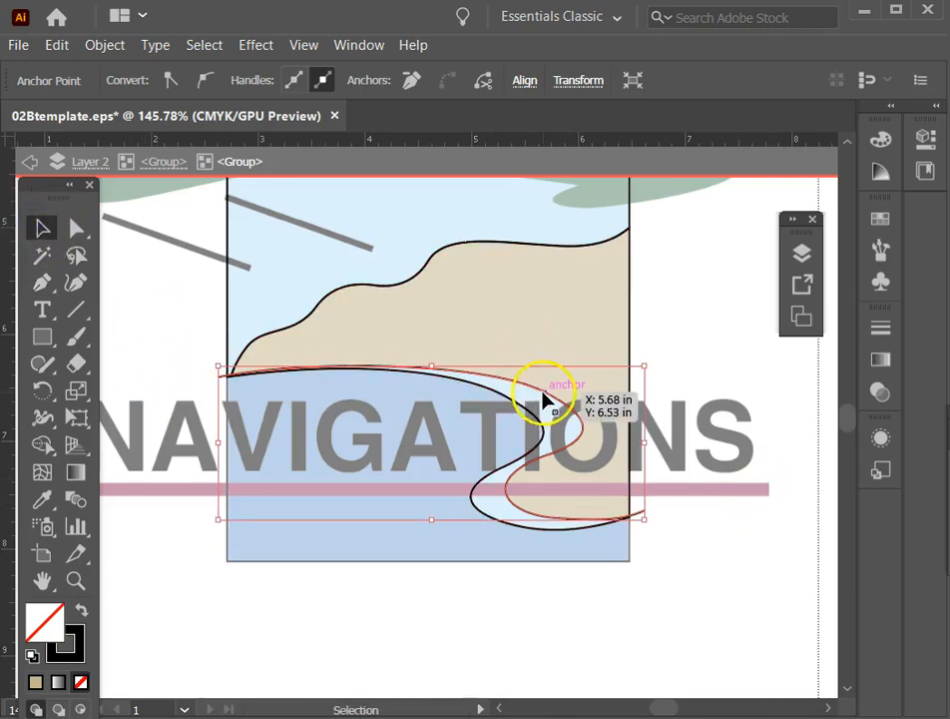
Divide the land piece along the shoreline path with Pathfinder, deselect the result and exit isolation.
shift+click(631, 304)
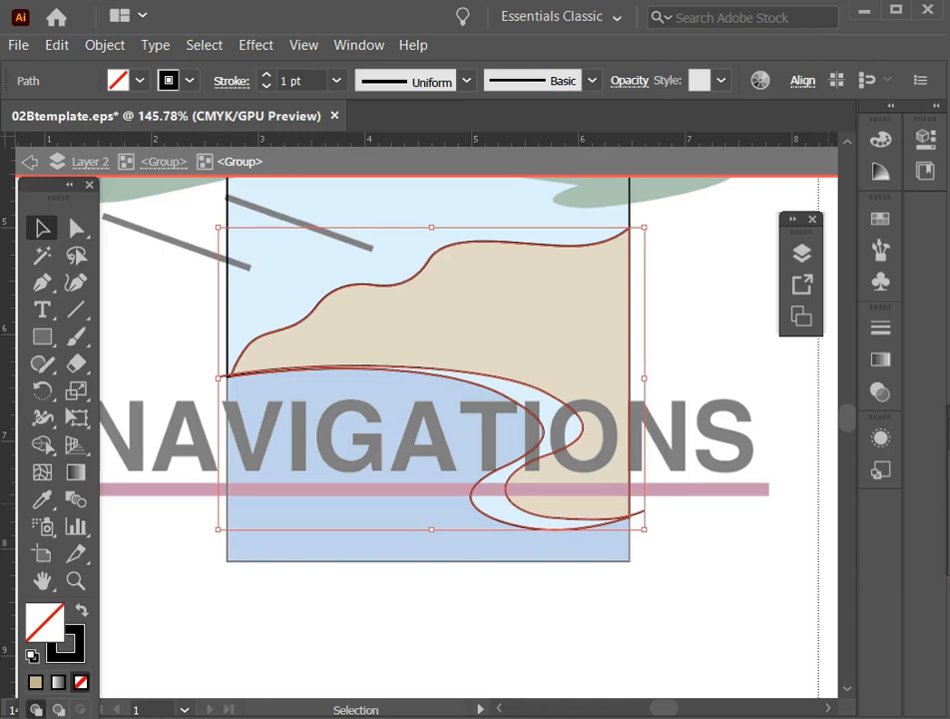
key(ctrl+shift+z)
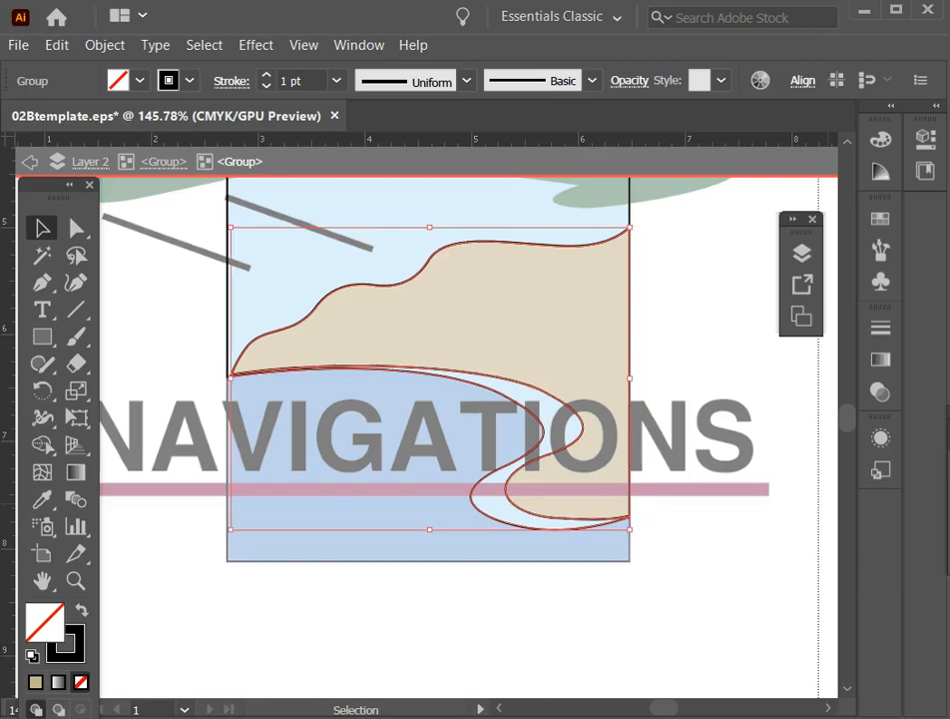
click(147, 363)
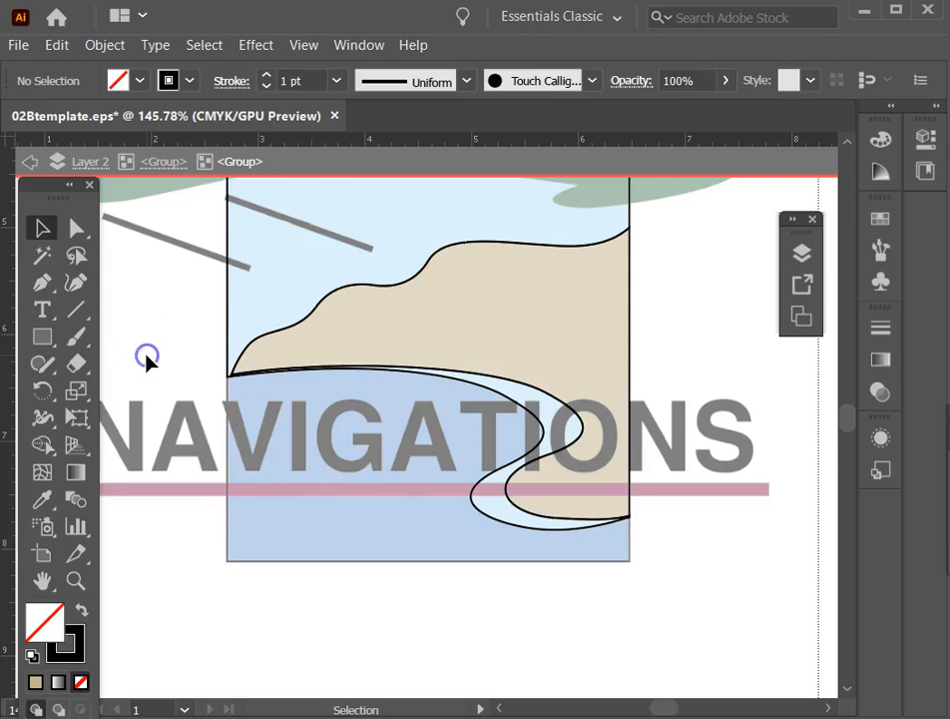
click(193, 365)
click(207, 365)
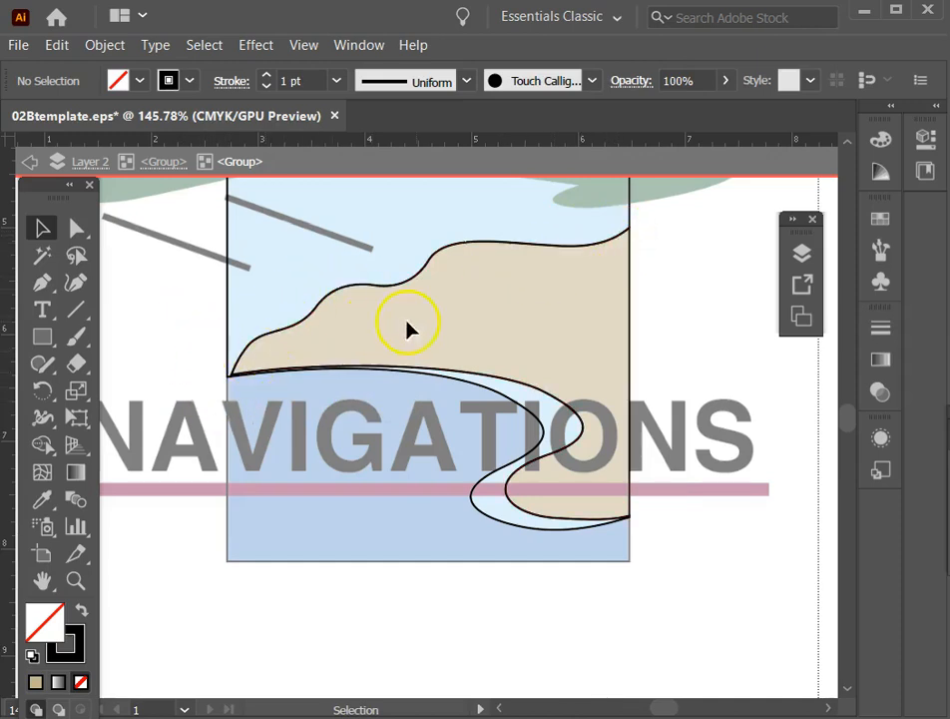
click(222, 397)
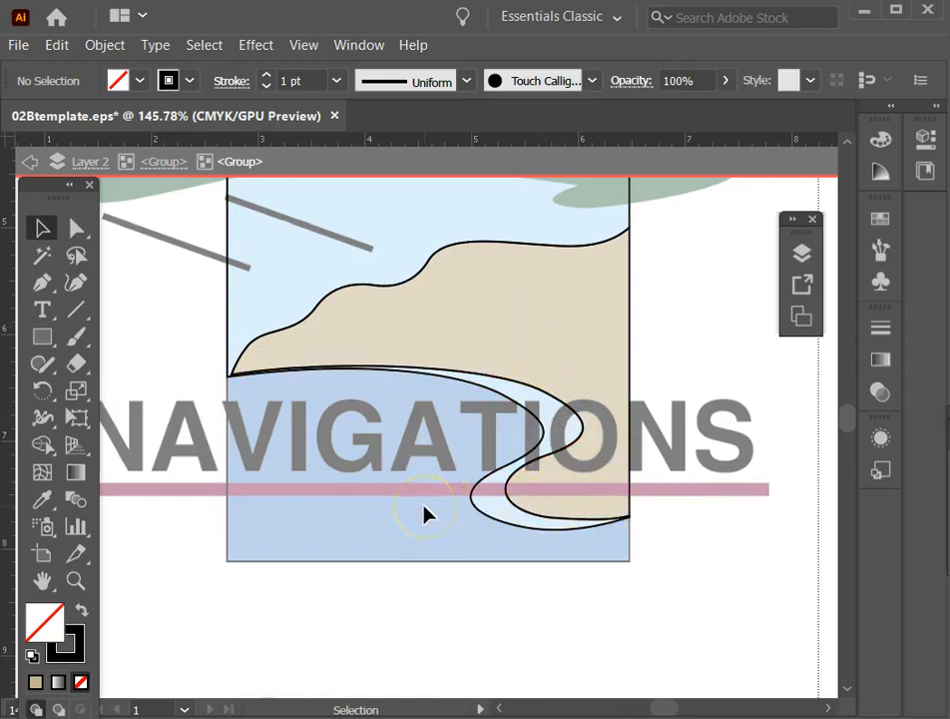
double_click(183, 354)
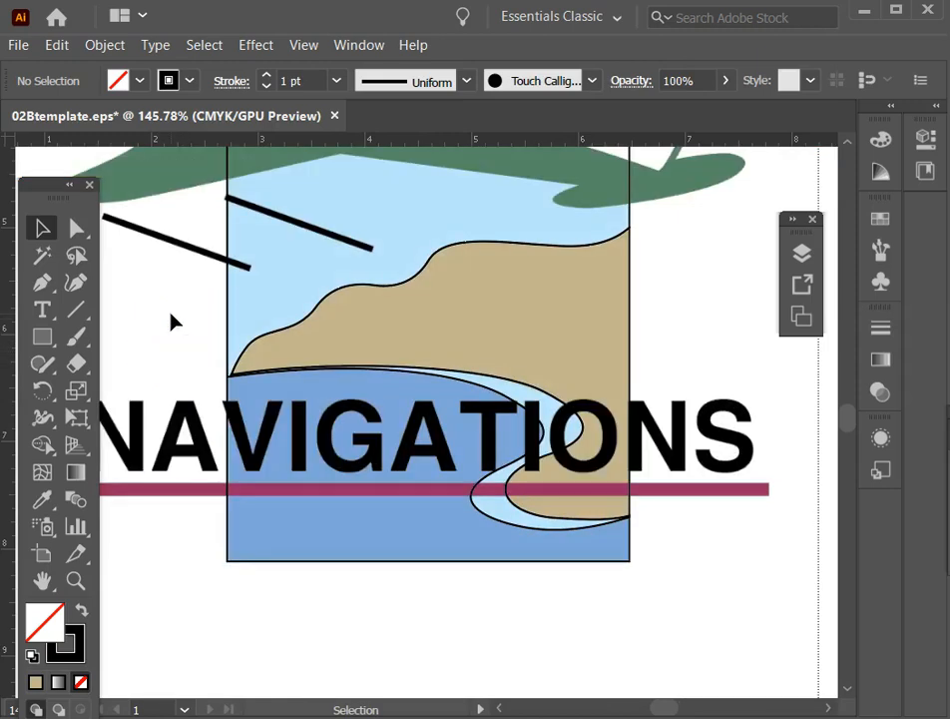
Fit the artboard in the window and ungroup the outer group of background pieces.
key(ctrl+0)
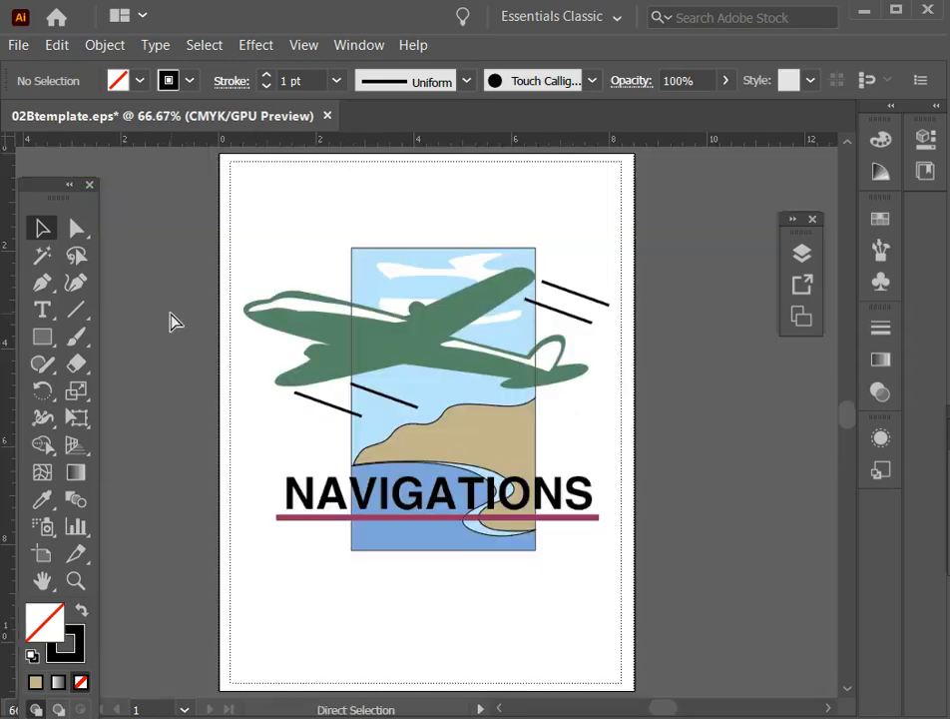
click(169, 258)
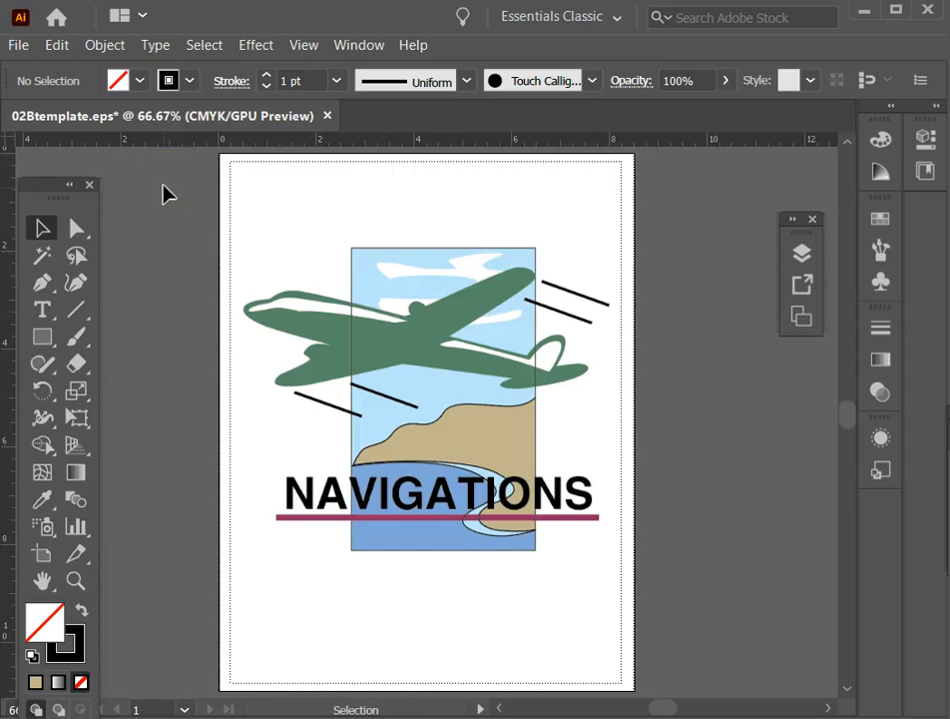
click(352, 249)
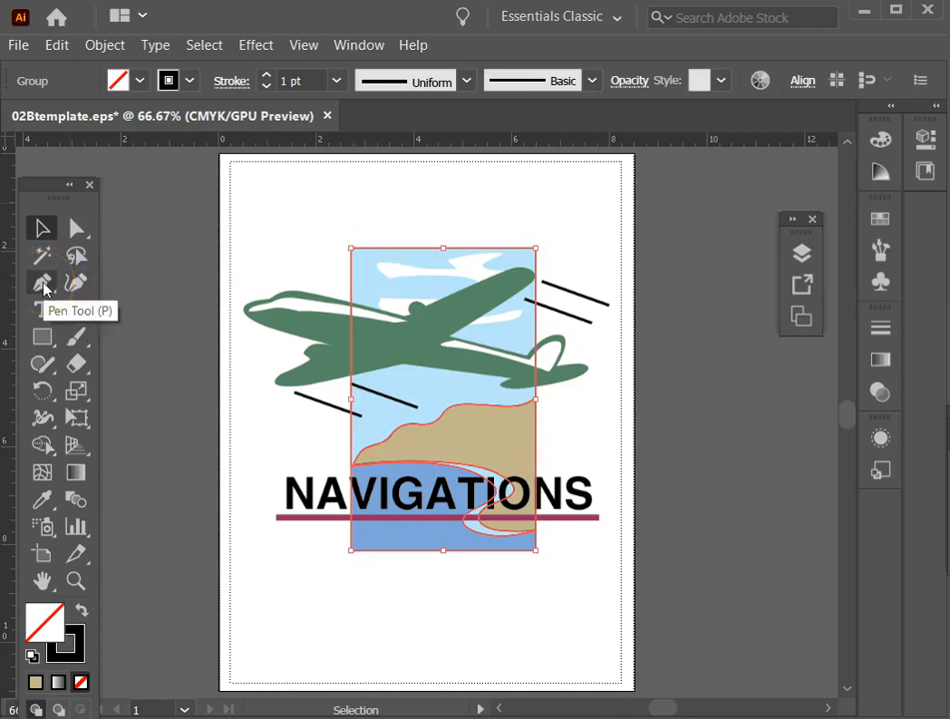
click(402, 271)
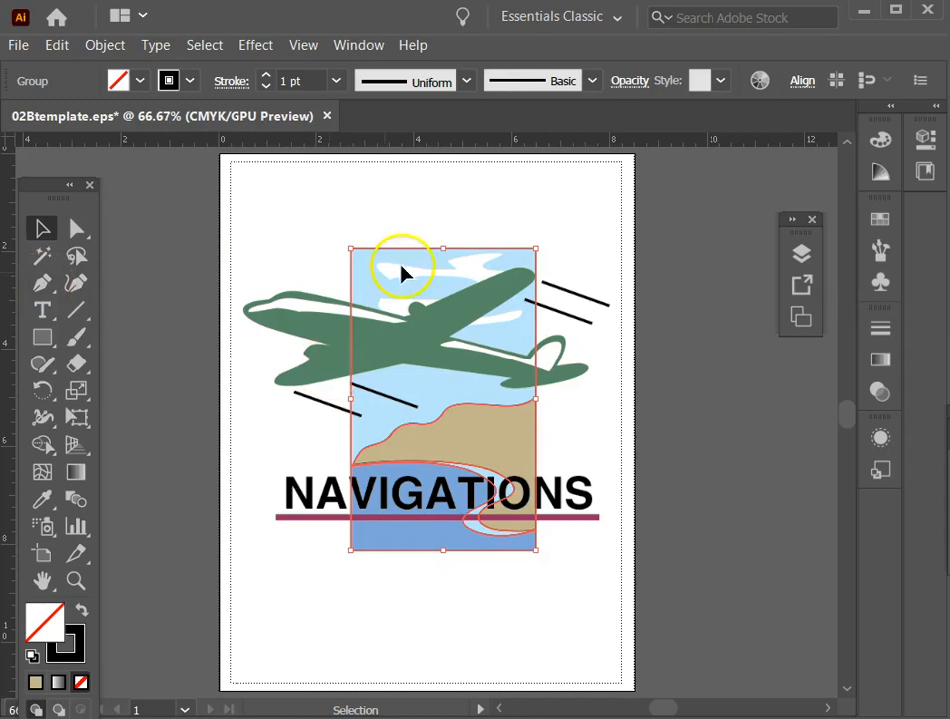
right_click(383, 251)
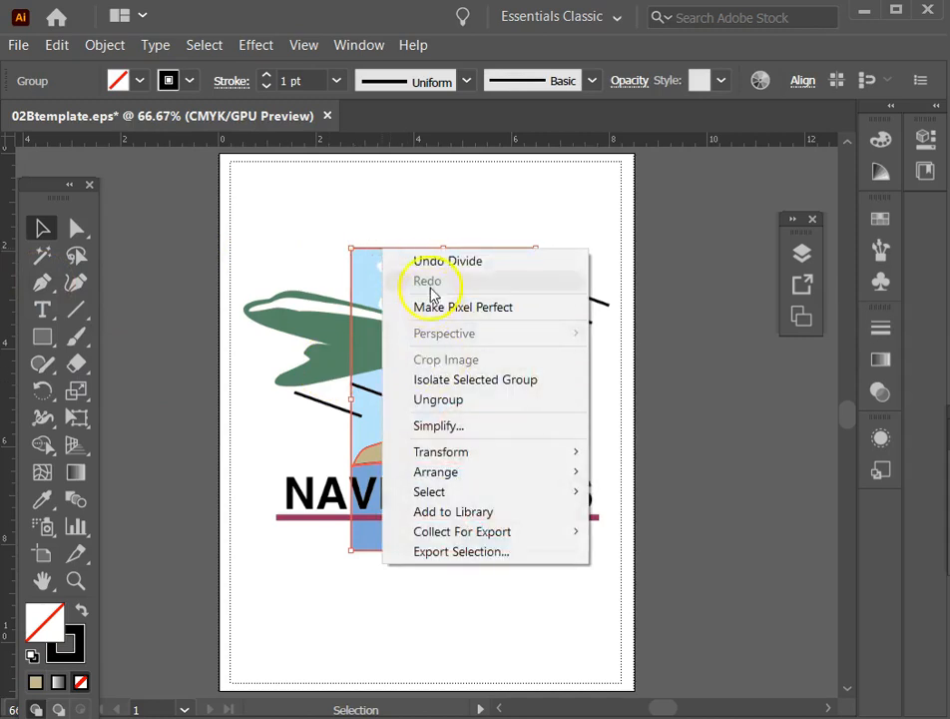
click(399, 401)
click(240, 250)
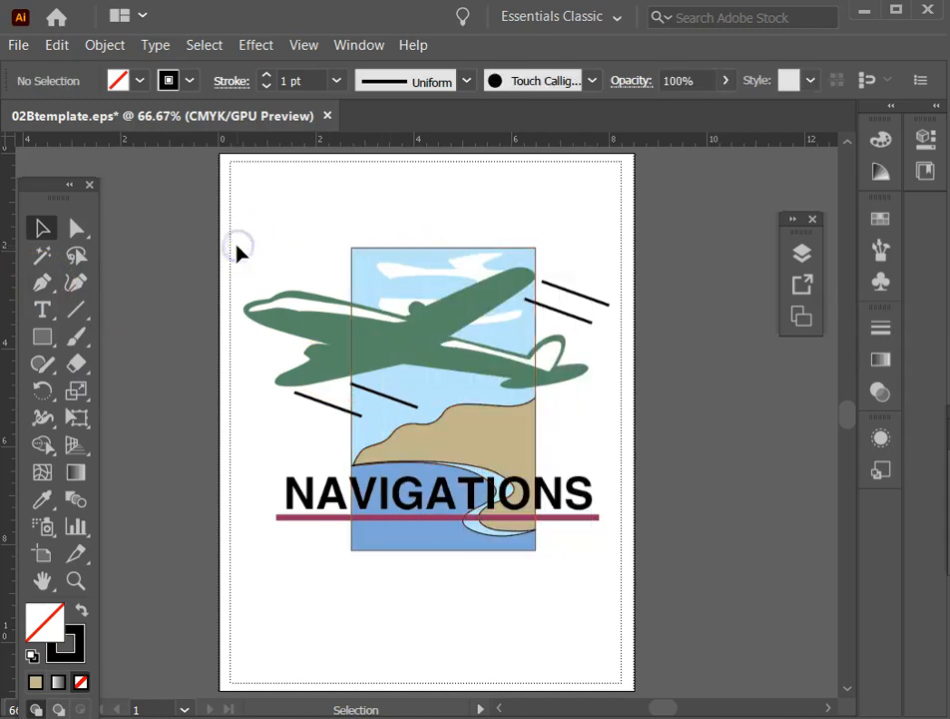
Select all the background pieces together and ungroup them once more, then deselect them.
drag(307, 207, 397, 298)
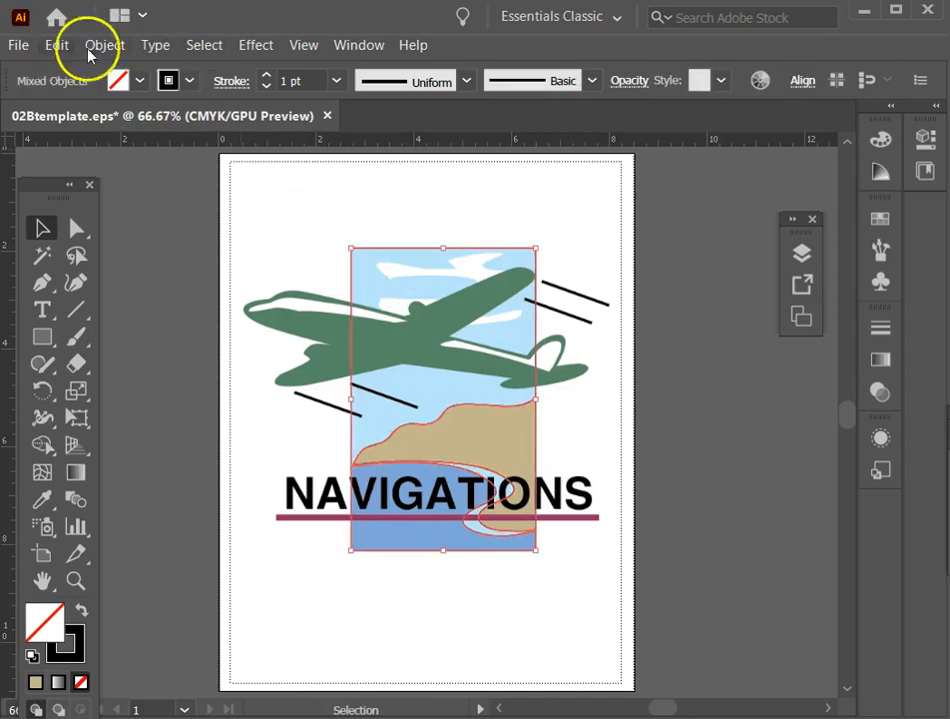
click(104, 45)
click(133, 154)
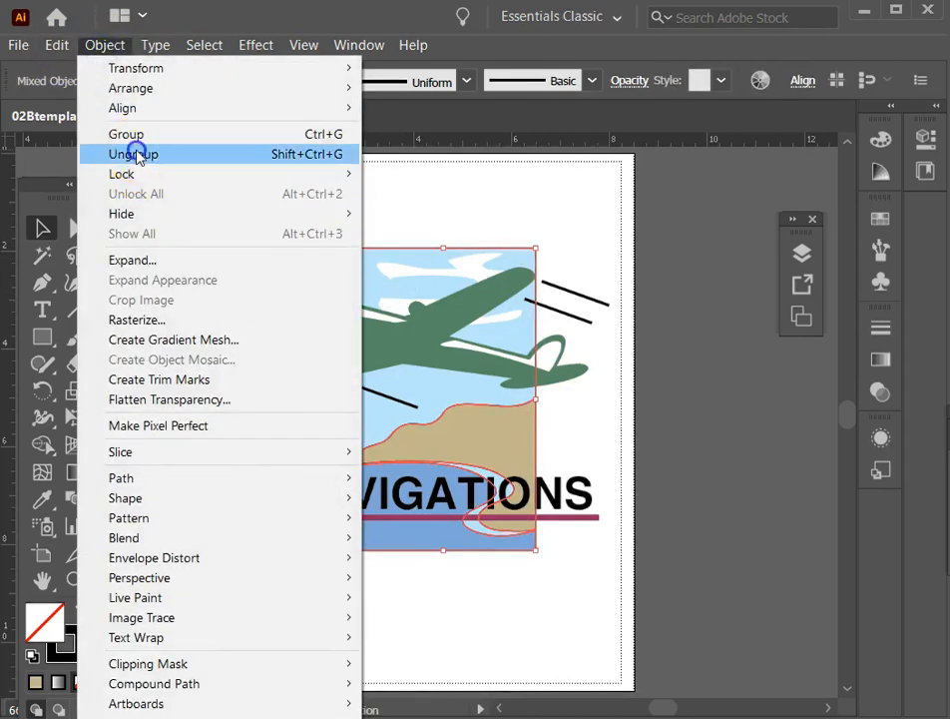
click(376, 203)
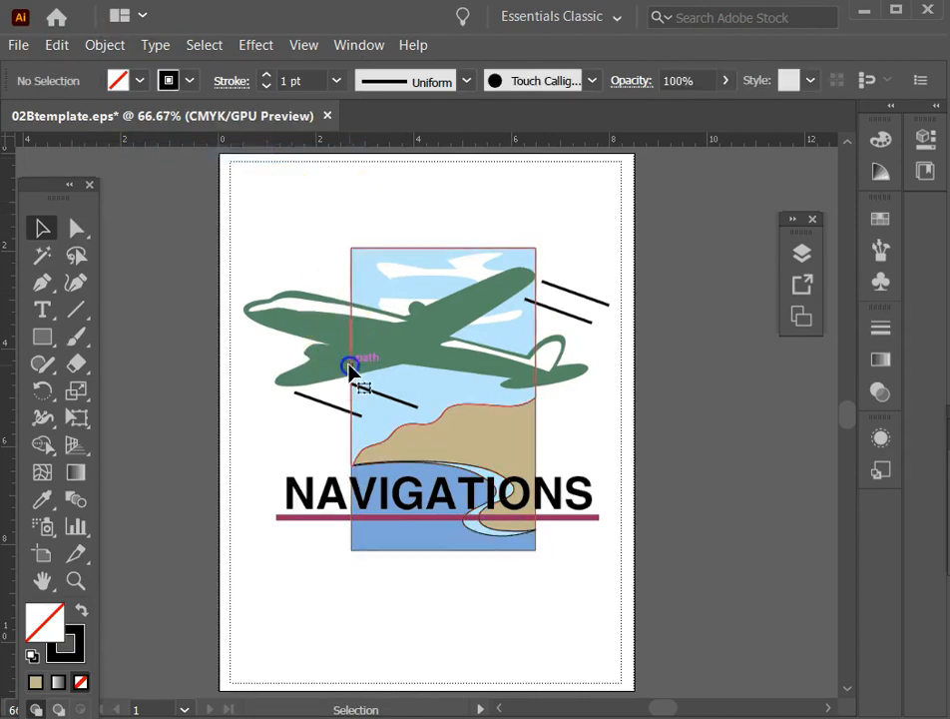
Ungroup the remaining land and shoreline group, and check that the background pieces select separately.
click(349, 367)
click(541, 489)
ctrl+click(547, 491)
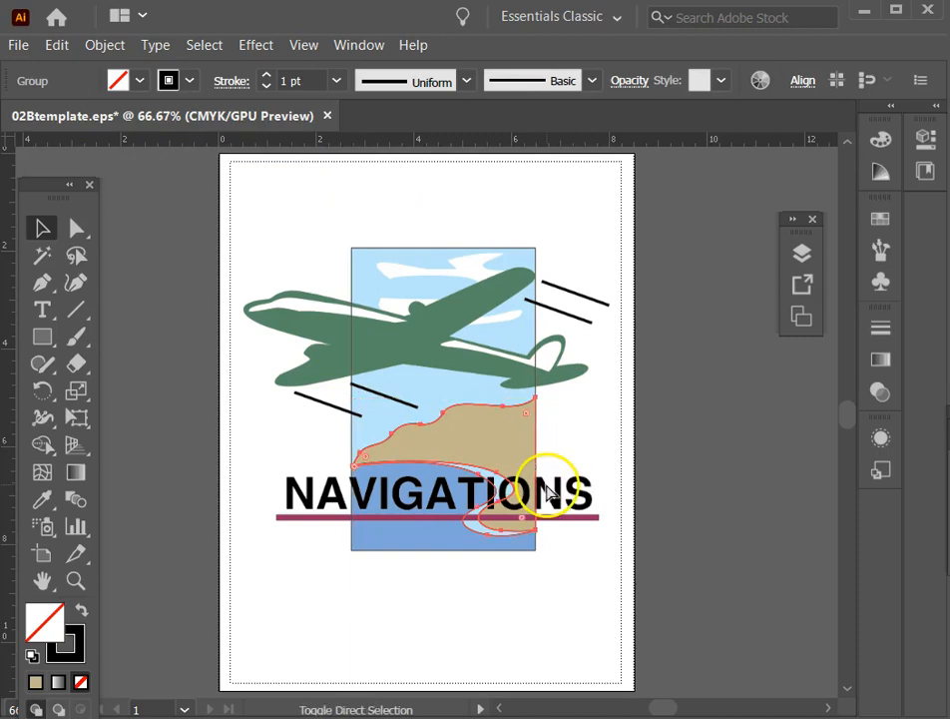
click(258, 451)
drag(445, 517, 435, 555)
click(257, 367)
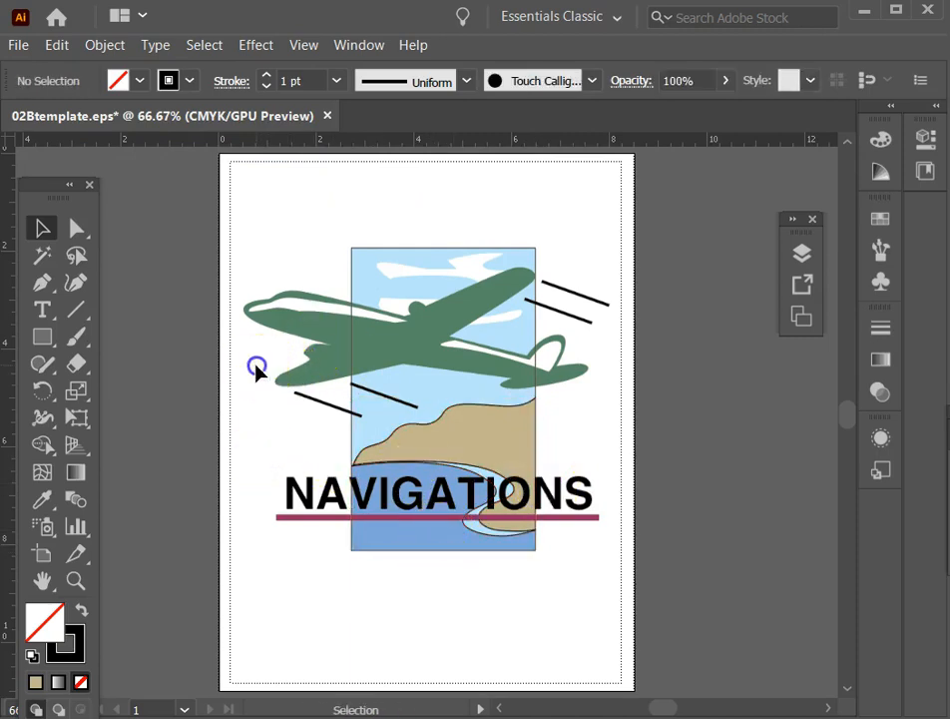
Fill the sky piece with the template's light blue and no stroke, using the Eyedropper.
click(361, 251)
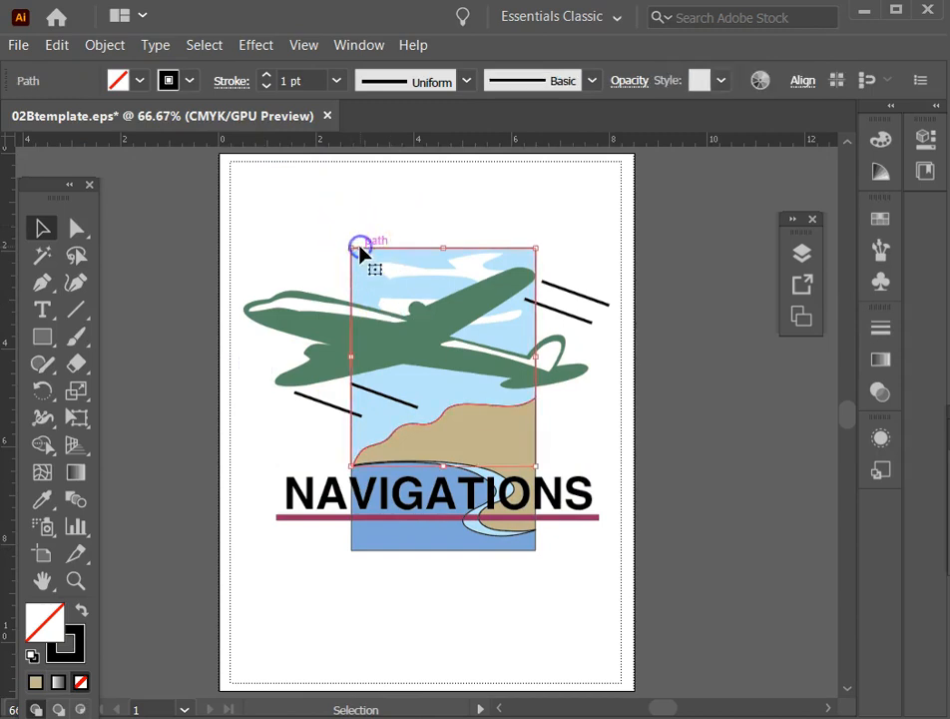
click(42, 501)
click(404, 388)
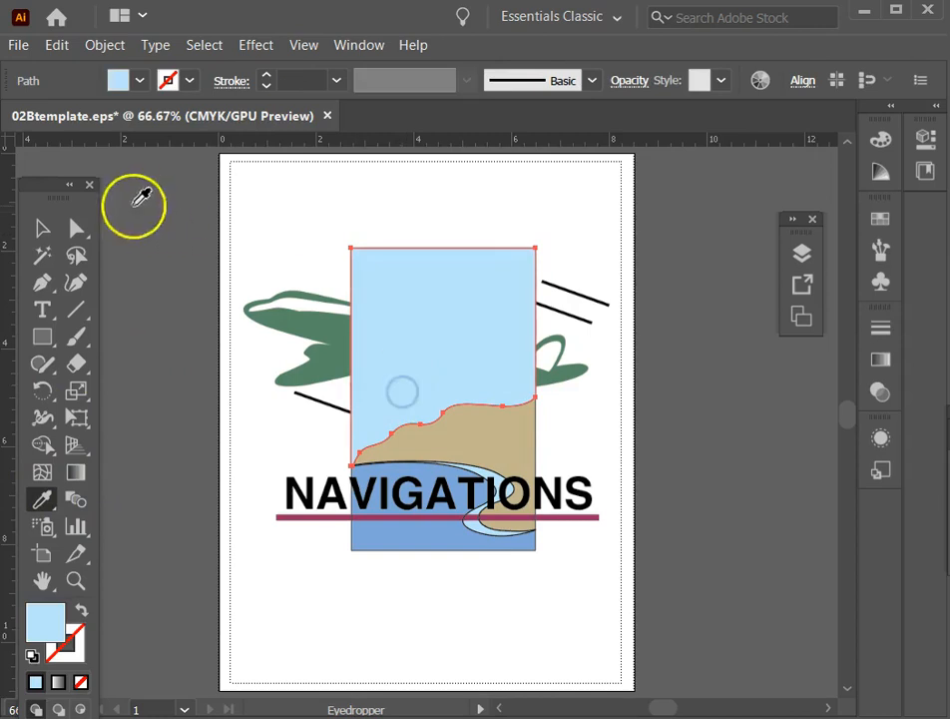
click(42, 229)
Fill the land piece with the template's tan and no stroke, using the Eyedropper.
click(498, 431)
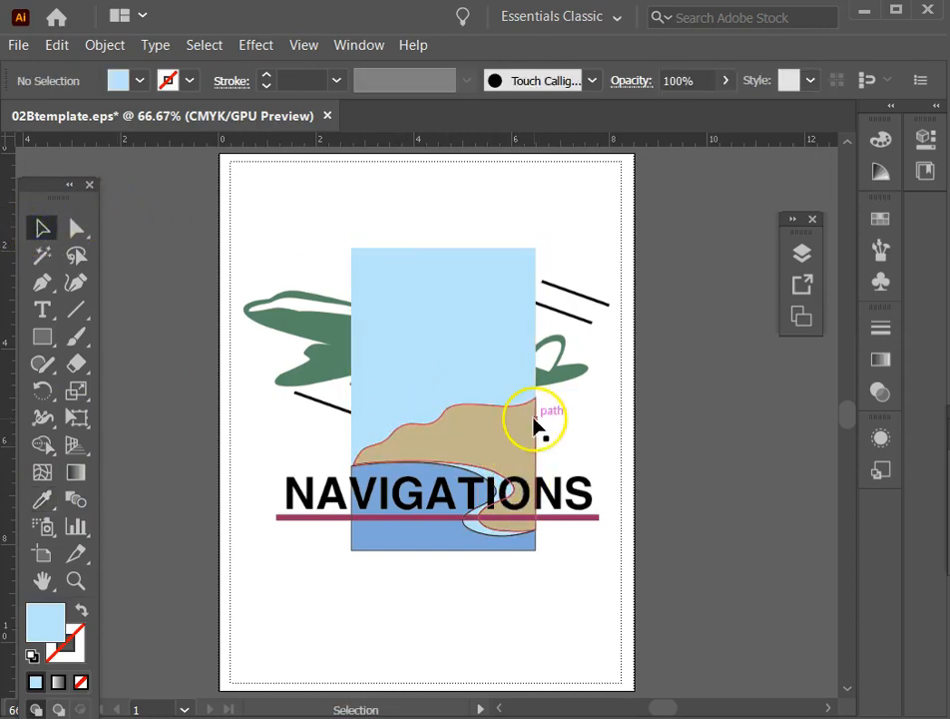
click(536, 426)
click(42, 499)
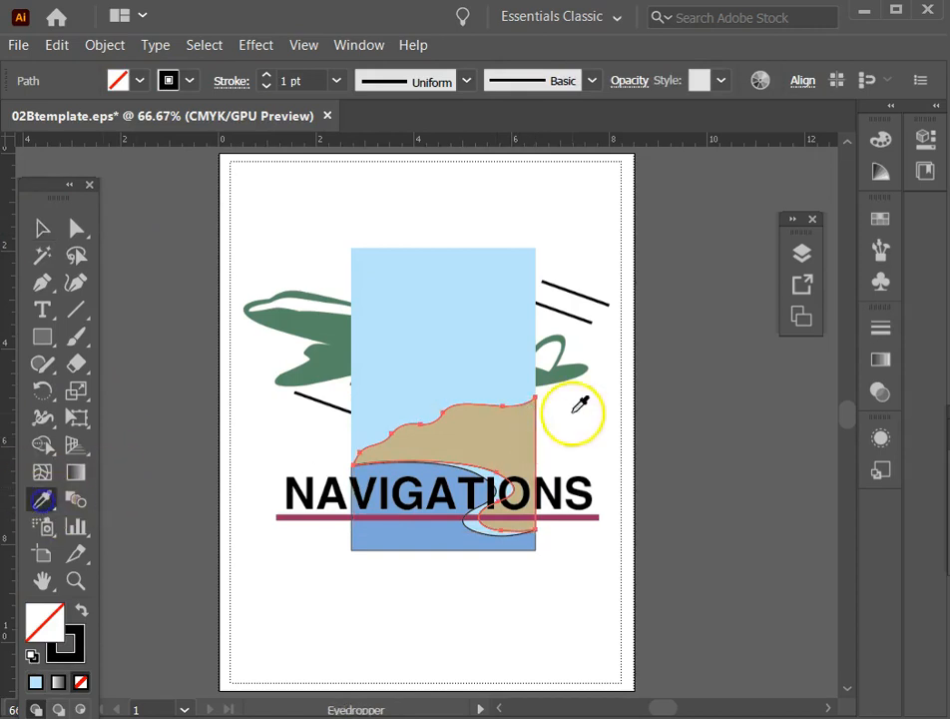
click(489, 440)
click(40, 226)
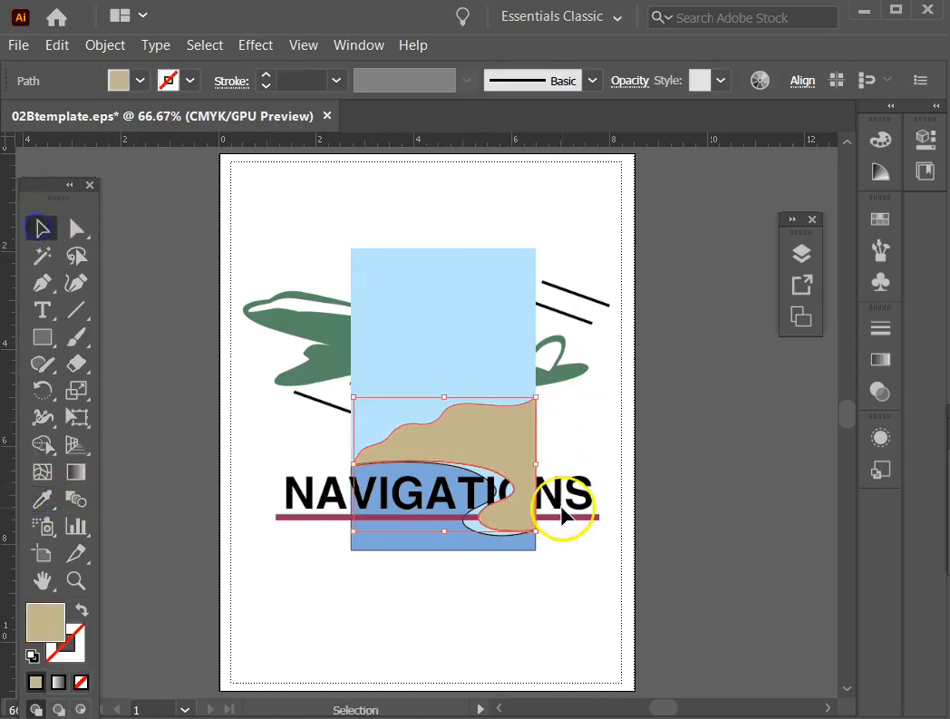
Fill the water piece with the template's medium blue and no stroke, using the Eyedropper.
click(494, 488)
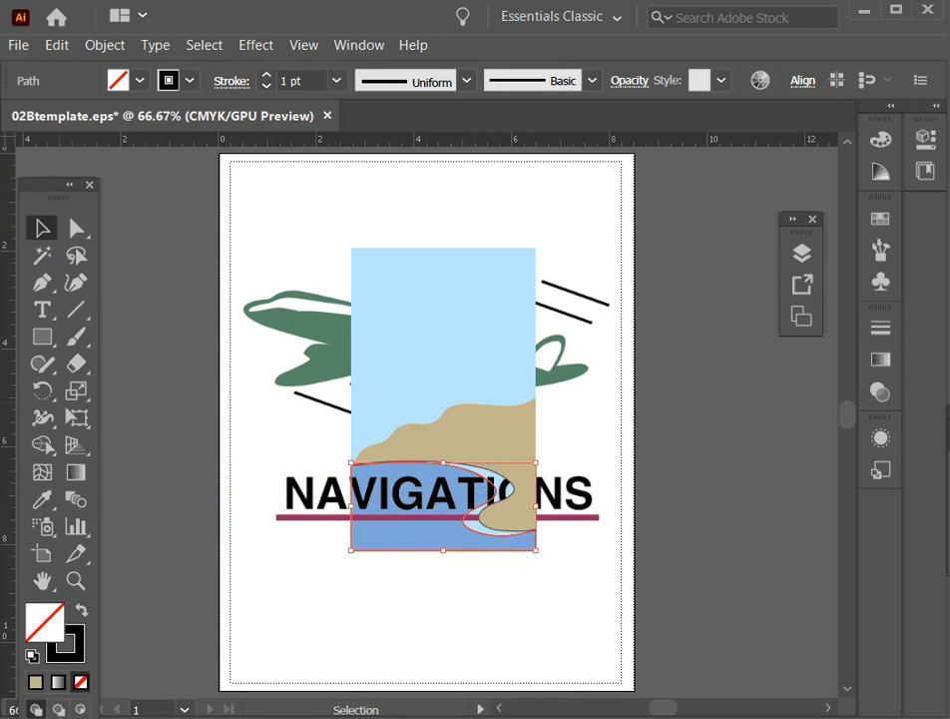
click(42, 499)
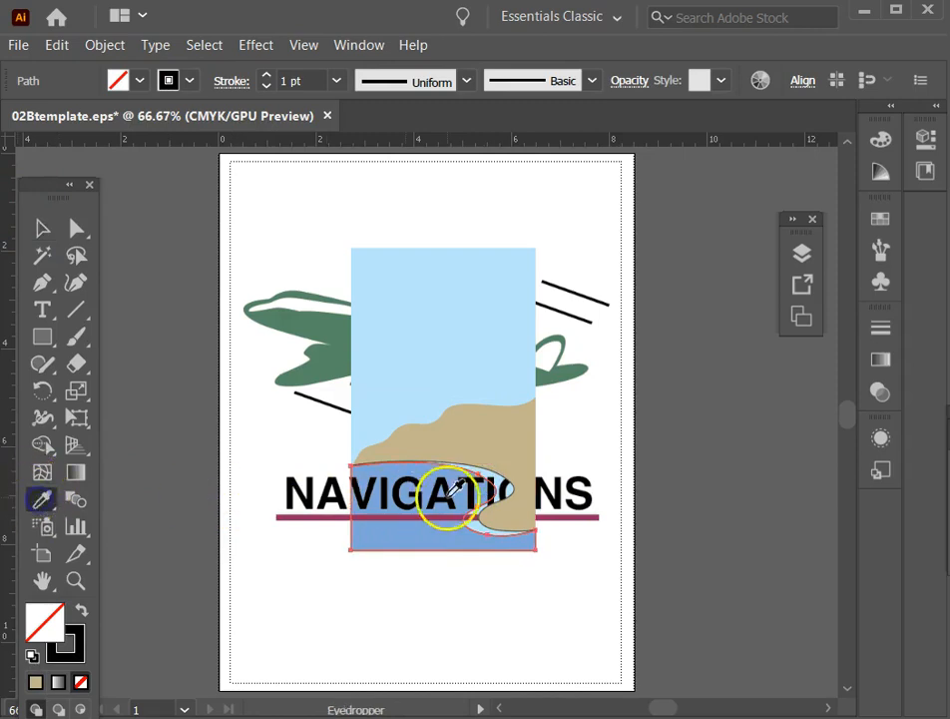
click(465, 390)
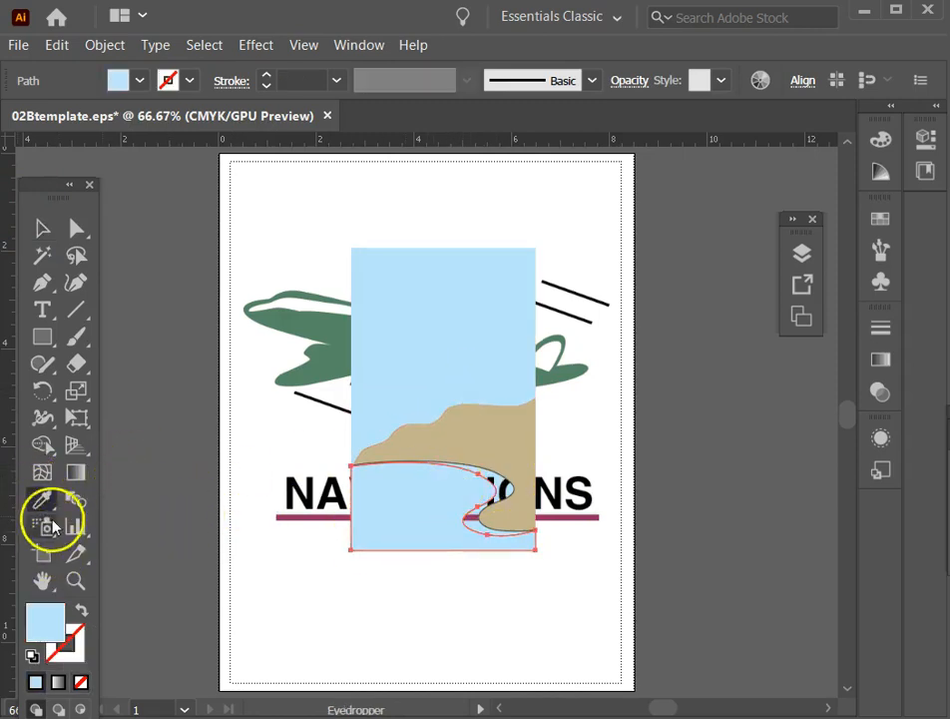
key(ctrl+z)
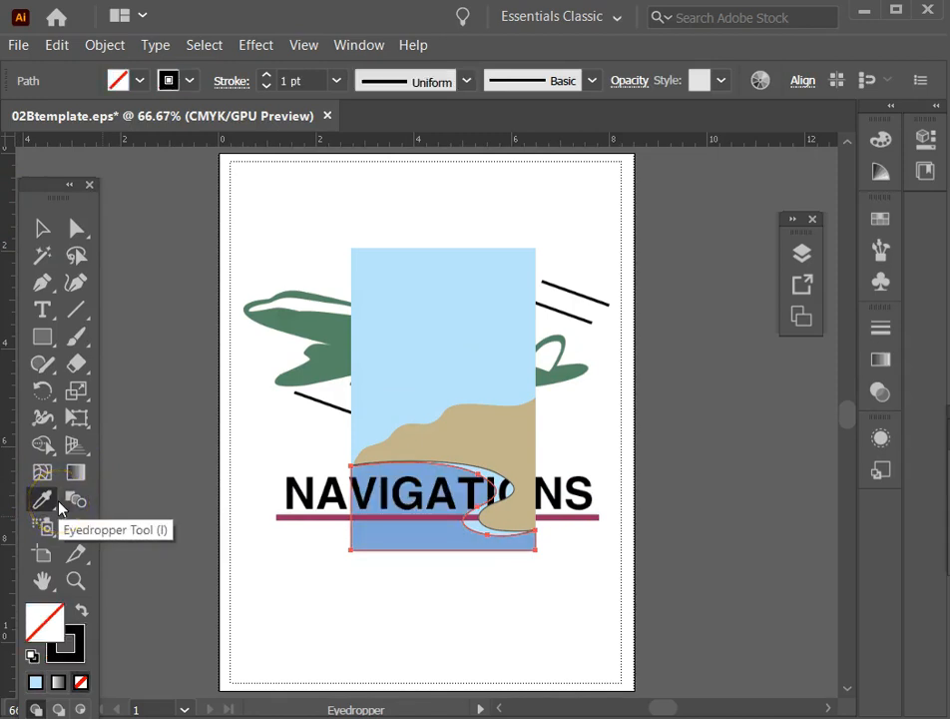
click(419, 533)
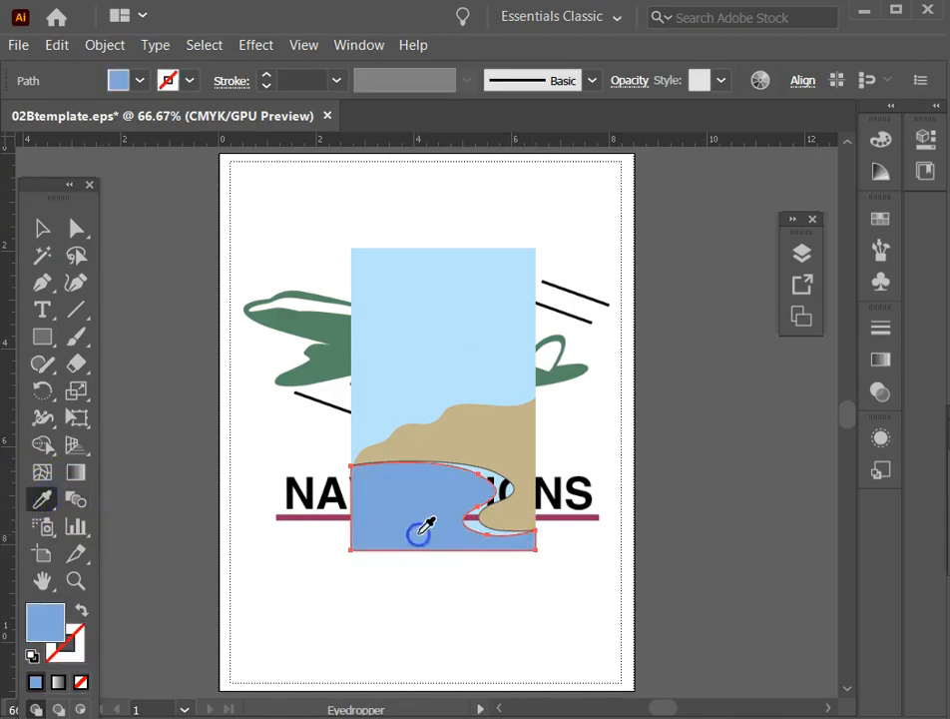
click(42, 229)
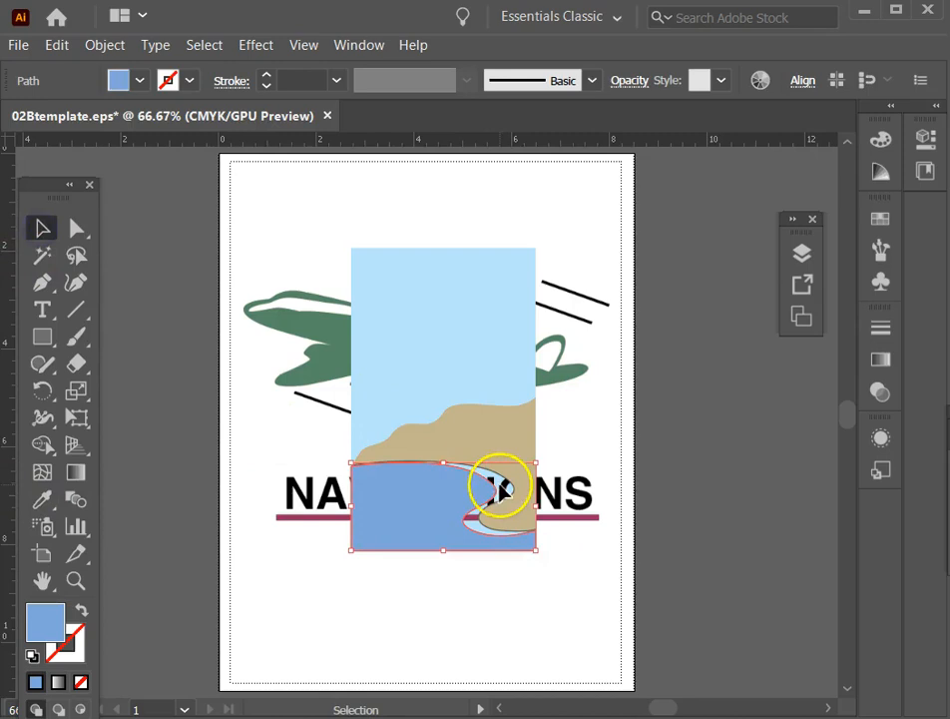
Fill the shoreline piece with the sky's light blue and no stroke, using the Eyedropper, and deselect it.
key(ctrl+z)
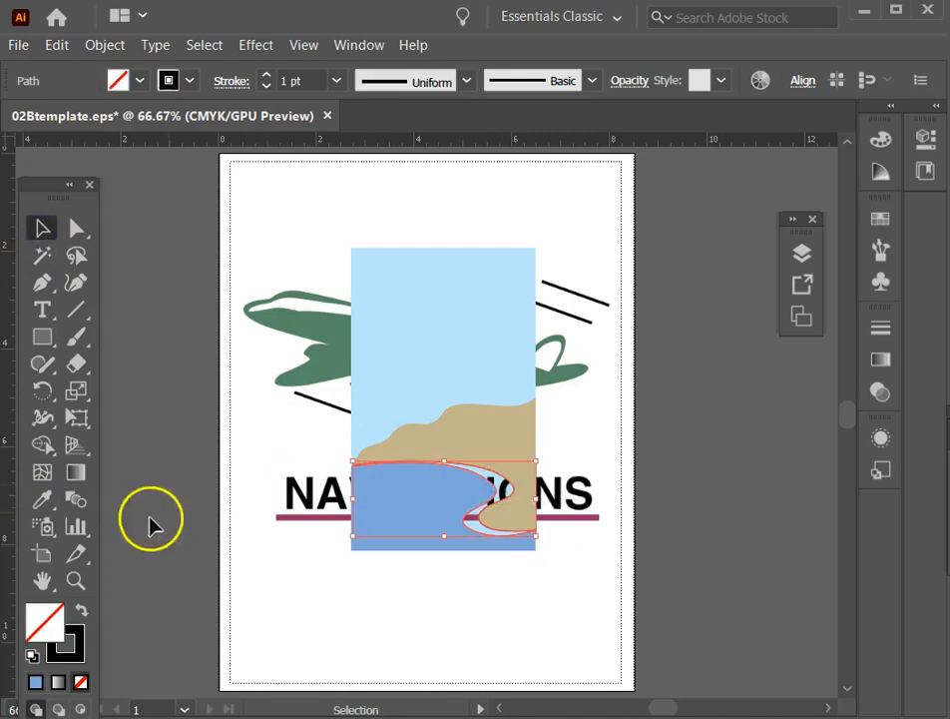
click(42, 503)
click(475, 373)
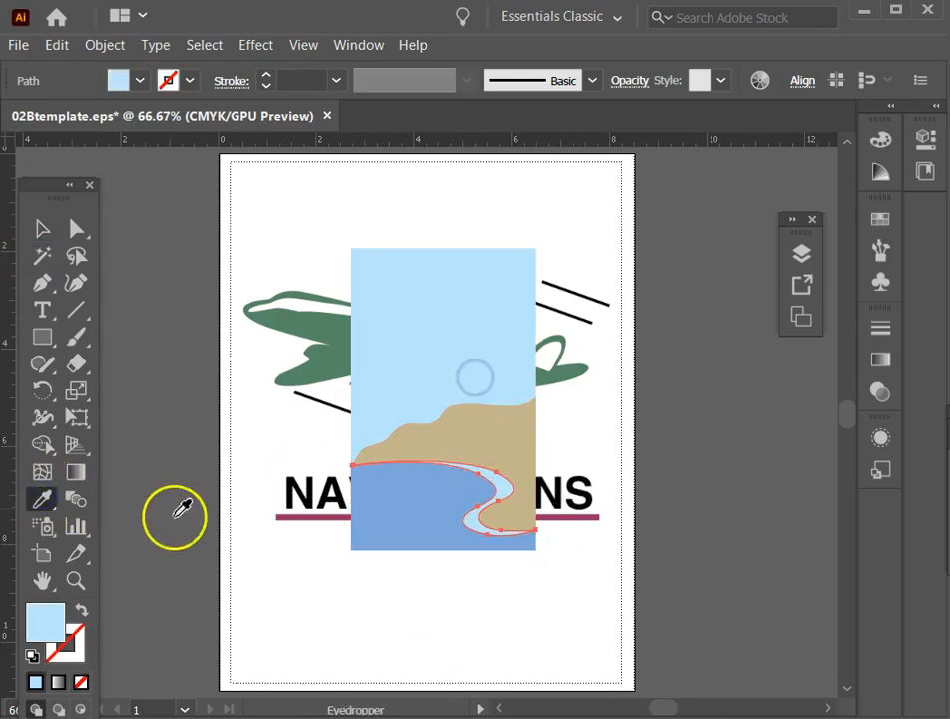
click(42, 229)
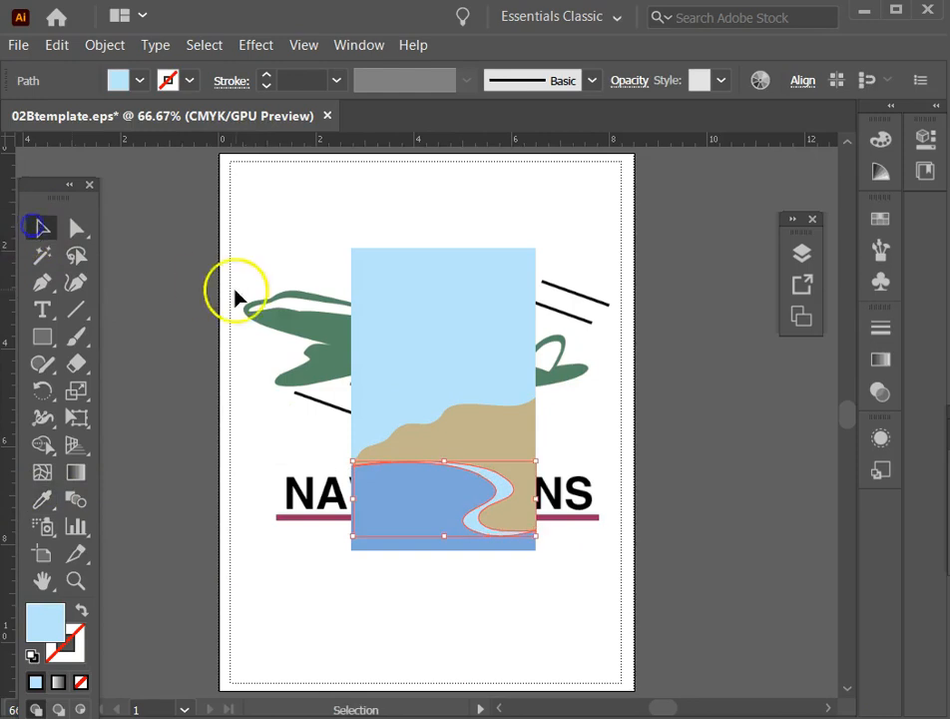
click(272, 239)
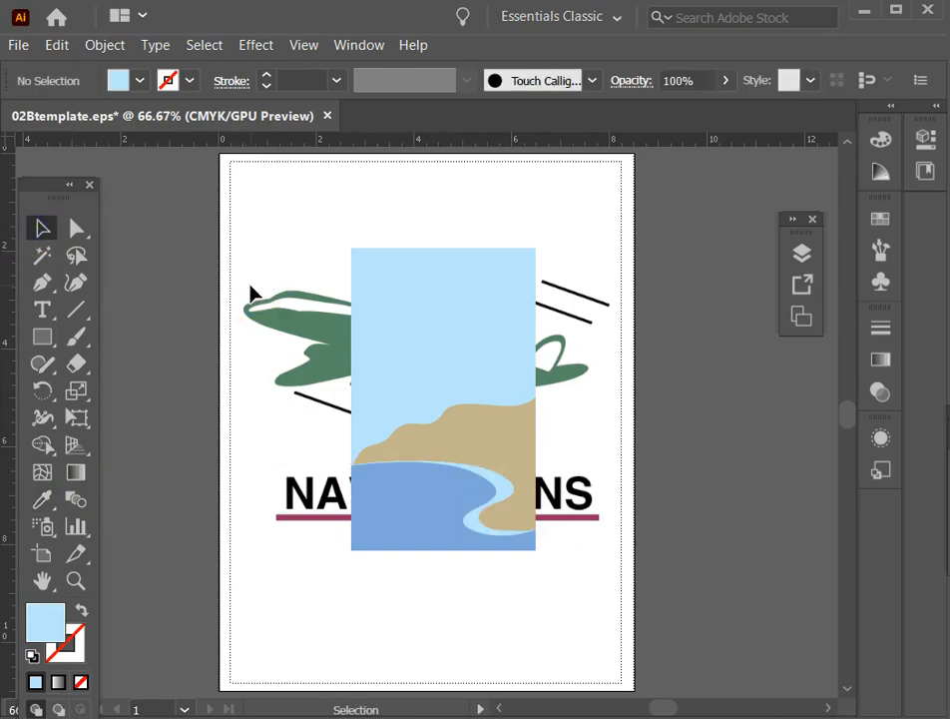
Save the 02Btemplate.eps document, accepting the legacy format.
key(a)
key(ctrl+s)
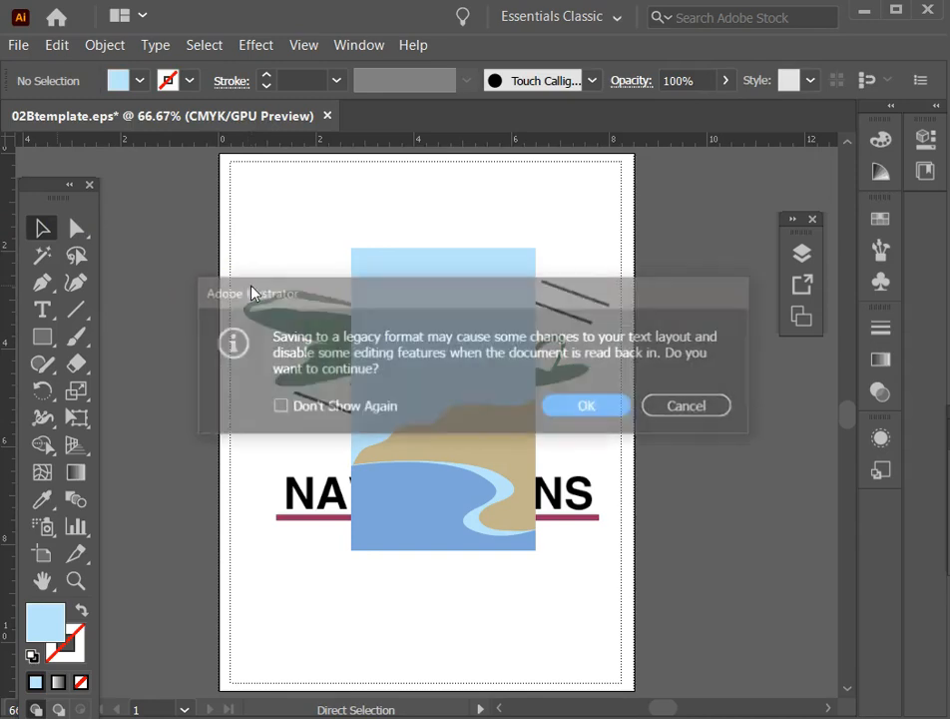
click(588, 409)
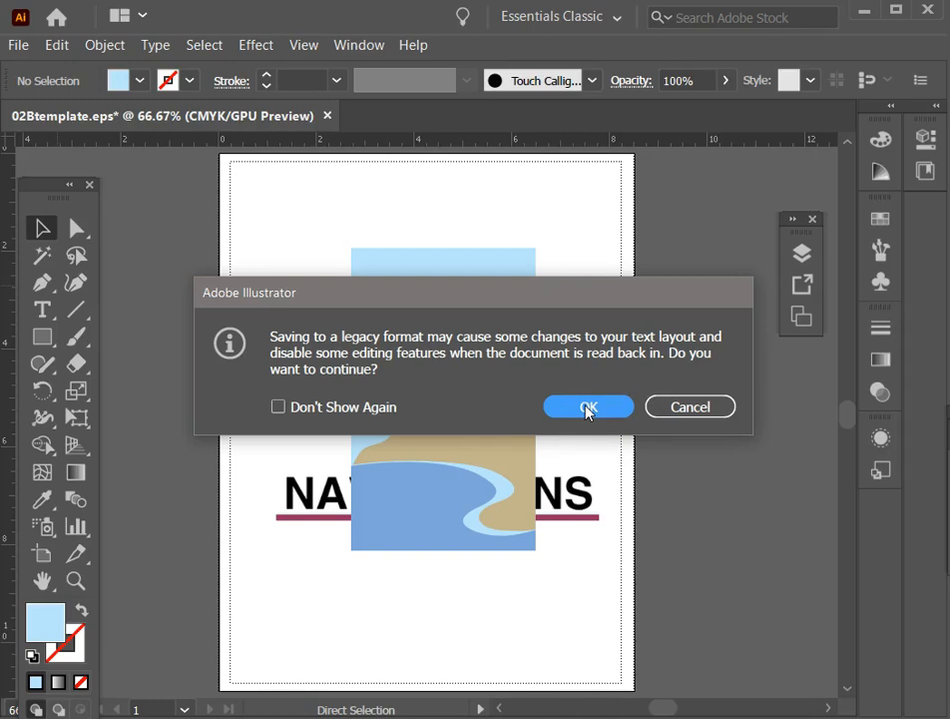
Accept the legacy format to finish saving, and inspect where the land and shoreline meet at the background's left edge.
click(587, 408)
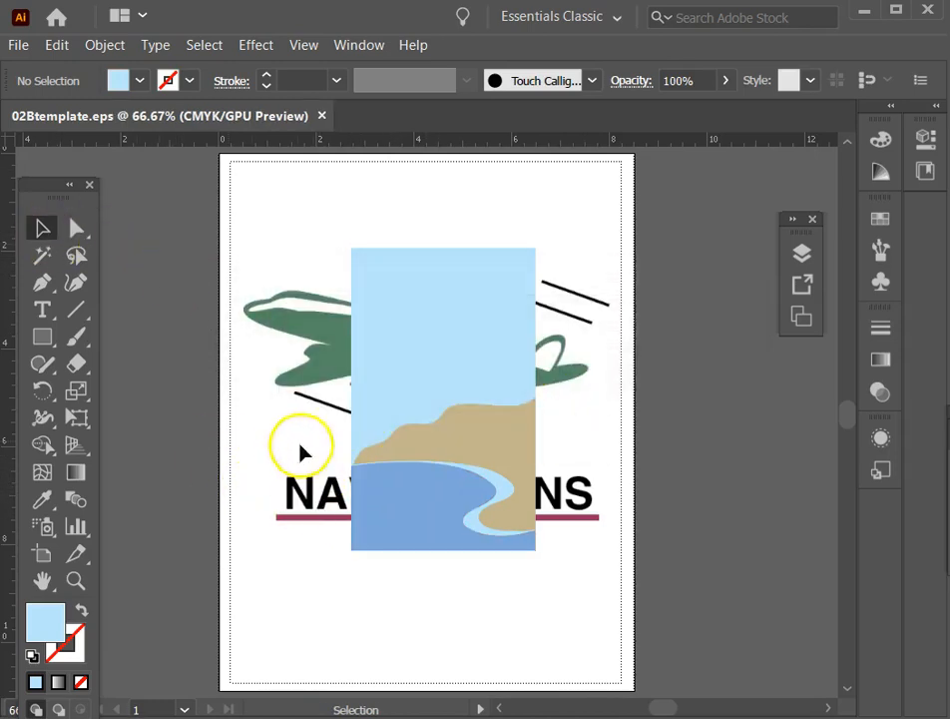
click(75, 580)
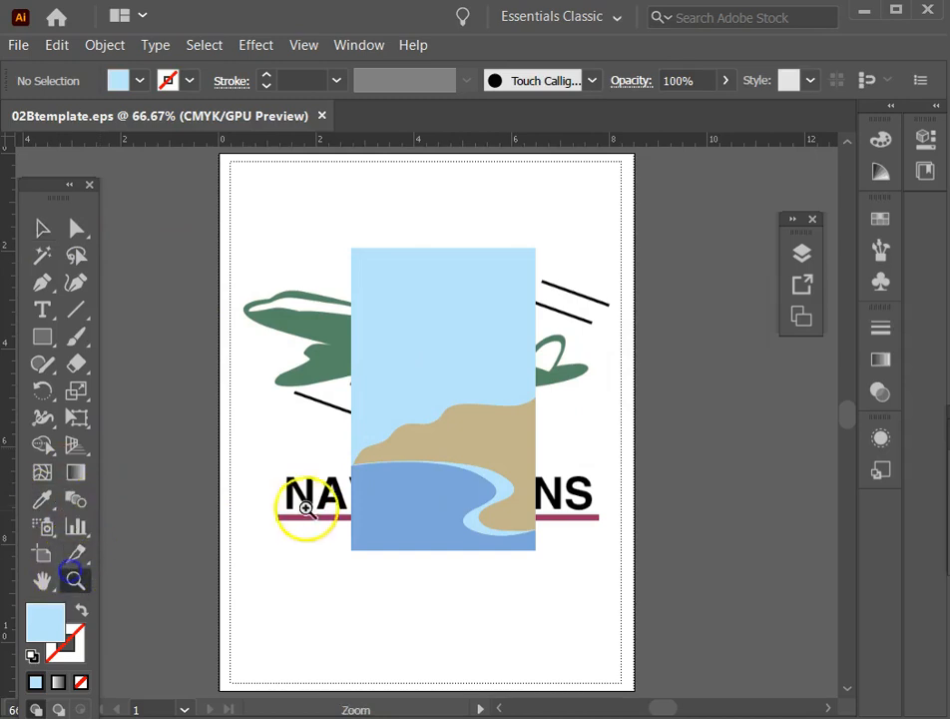
click(458, 509)
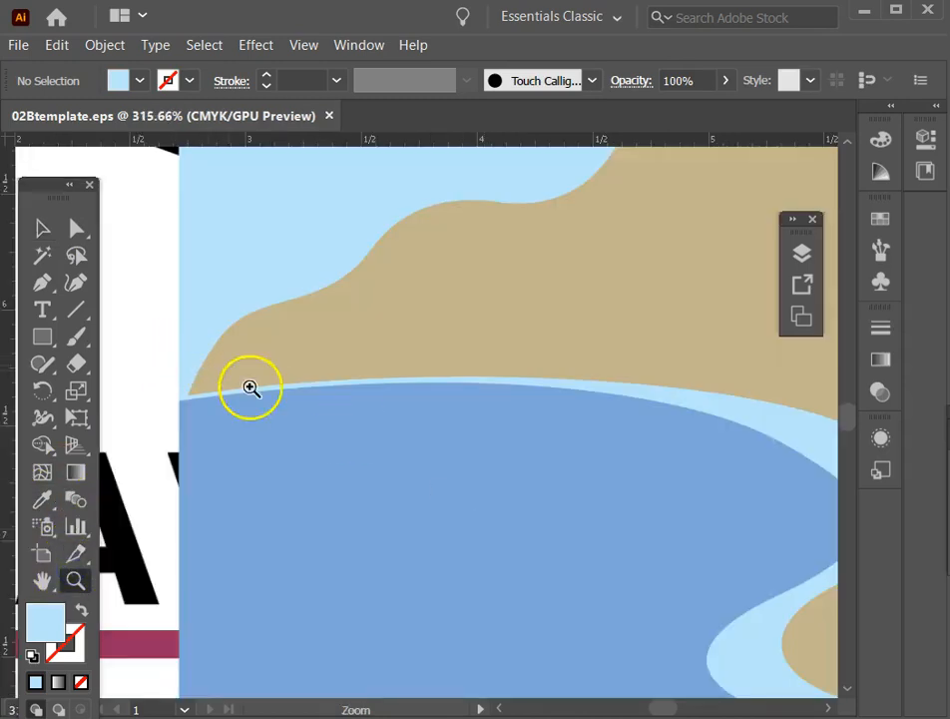
Undo the background's colouring, ungrouping and trimming until the overhanging shoreline outlines are back in group isolation.
click(40, 229)
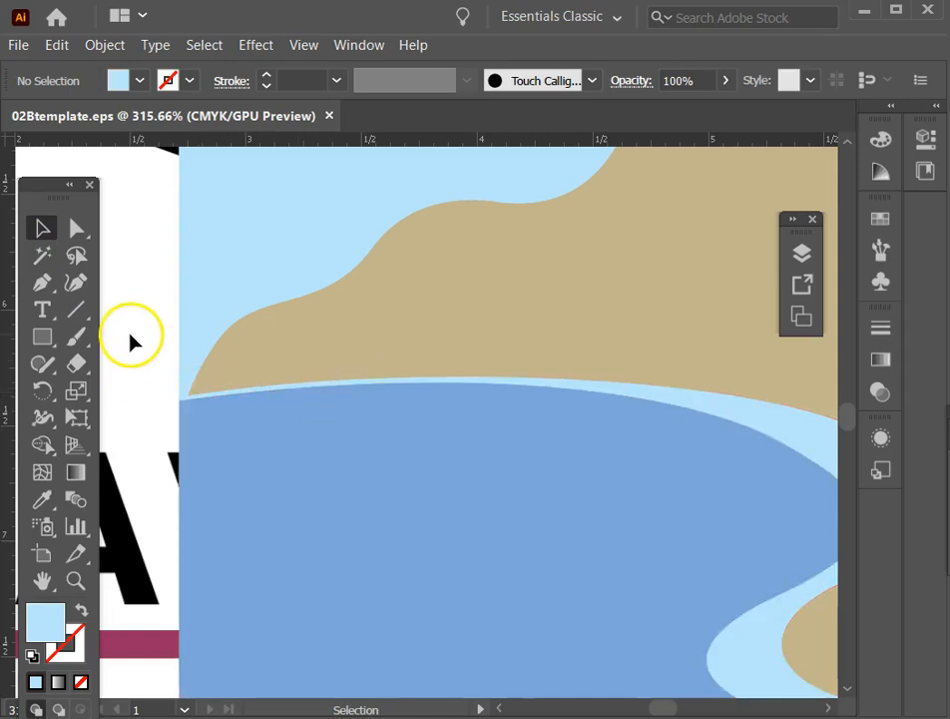
key(ctrl+z)
key(ctrl+z)
key(ctrl+z)
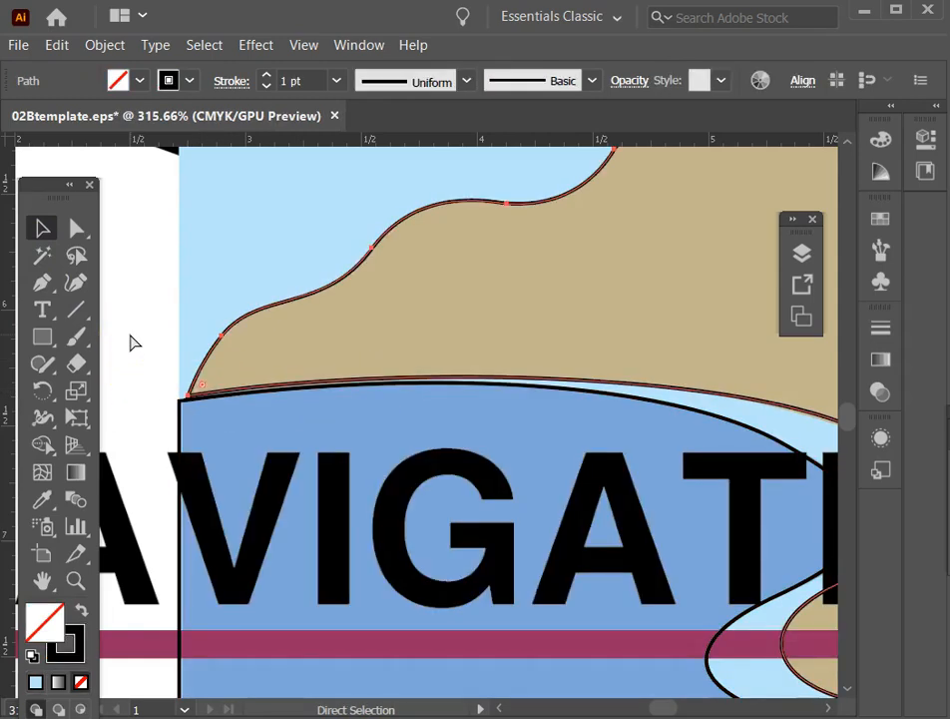
key(ctrl+z)
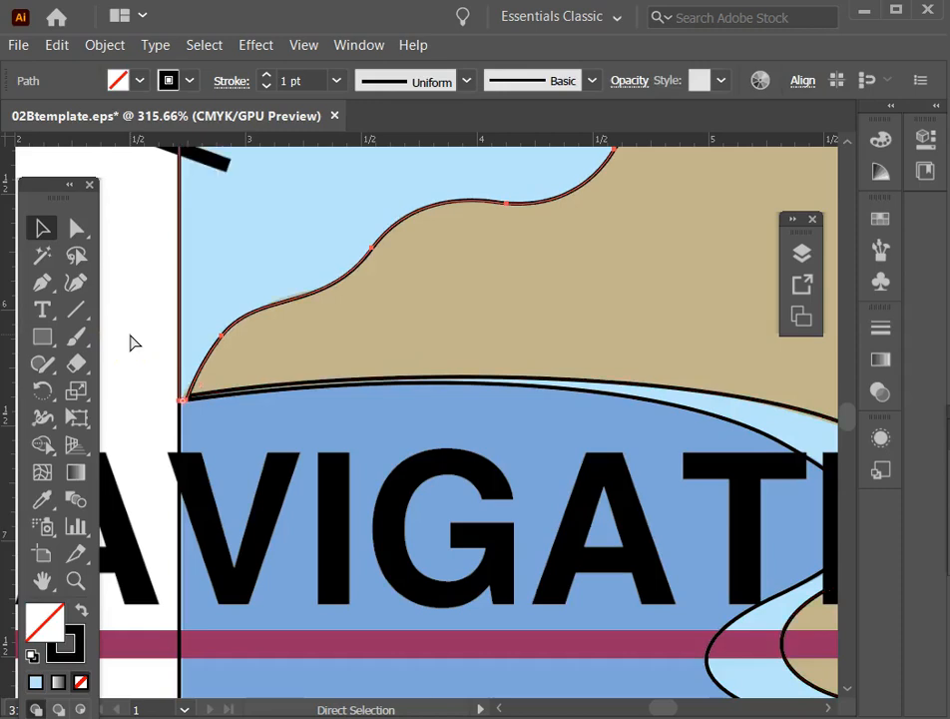
key(ctrl+z)
key(ctrl+z)
key(ctrl+z)
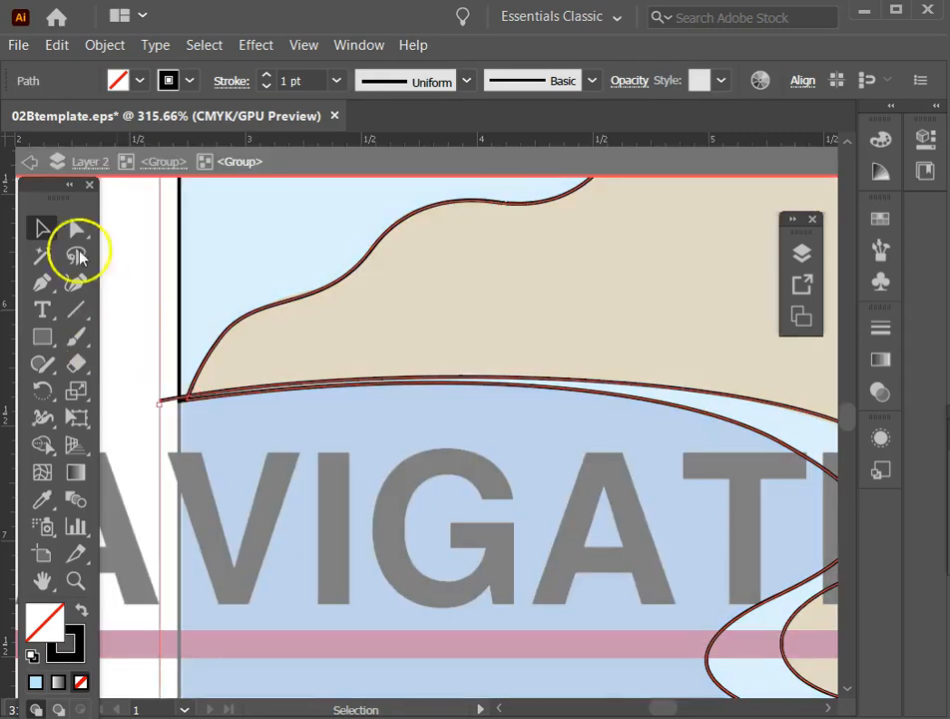
Reshape the upper shoreline curve from its left end anchor so it closely follows the water curve, and deselect it.
click(77, 227)
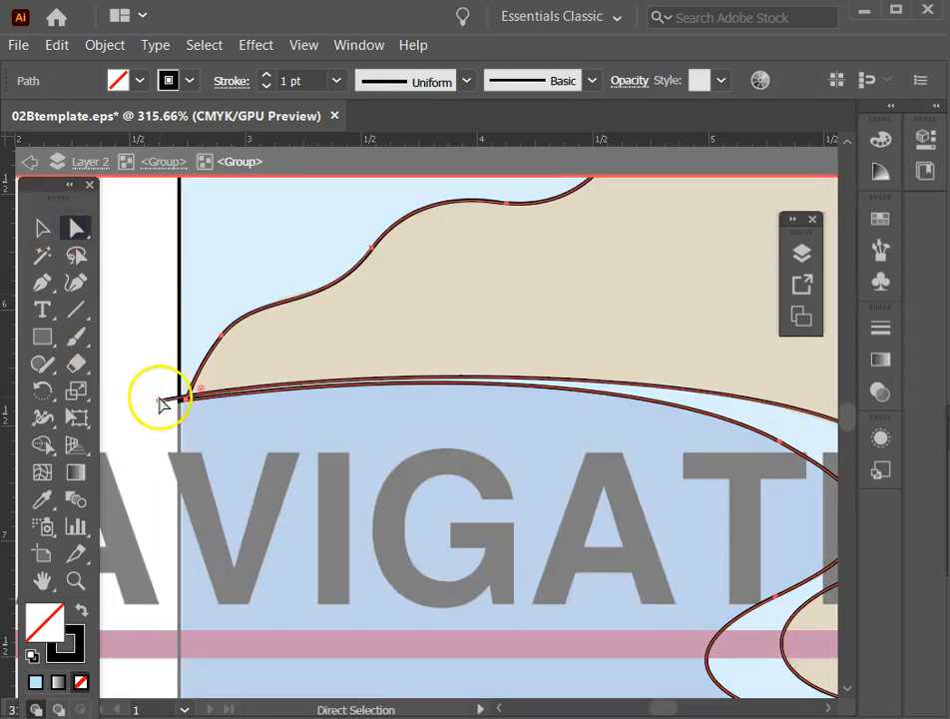
click(158, 404)
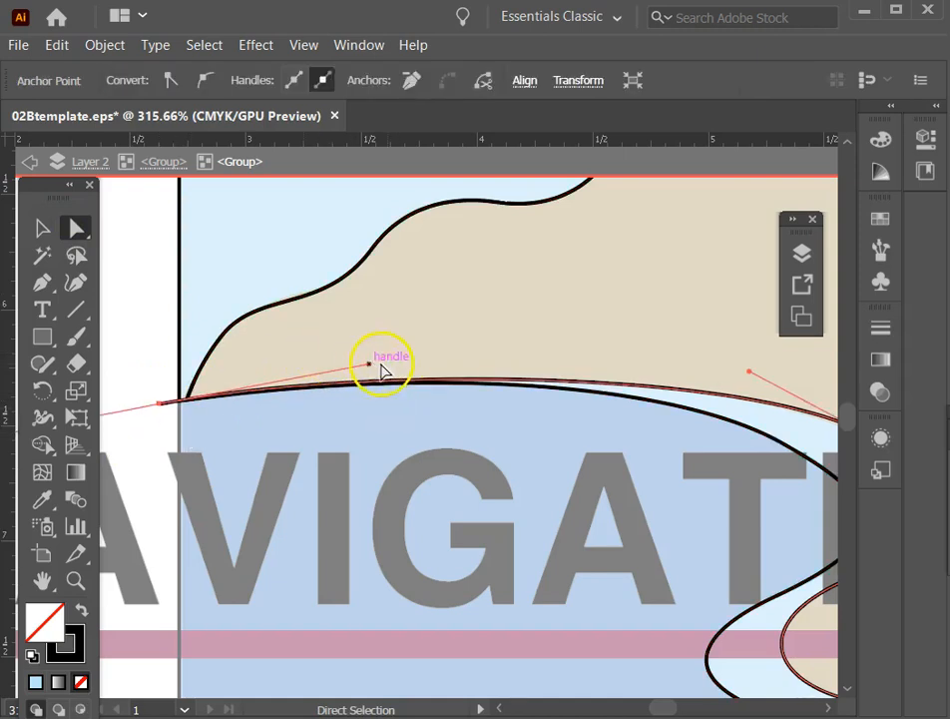
click(95, 222)
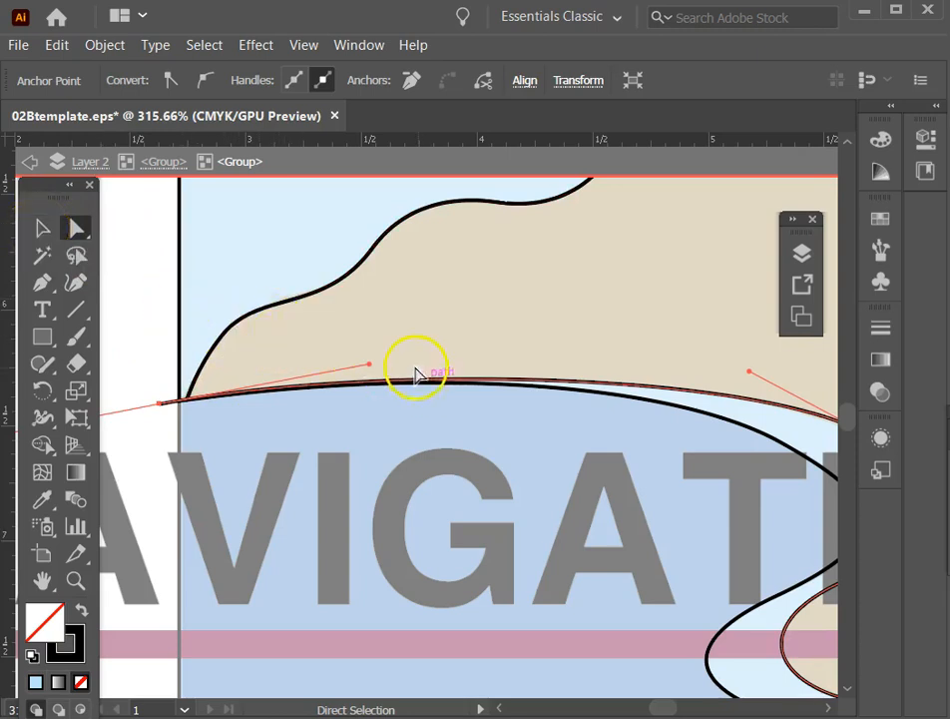
click(319, 300)
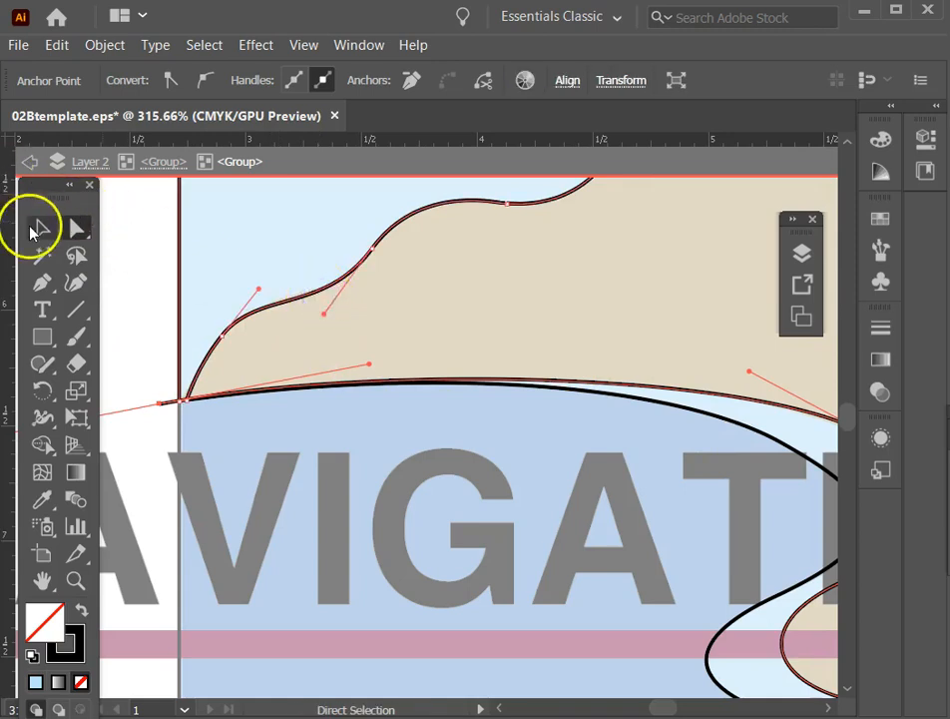
double_click(38, 228)
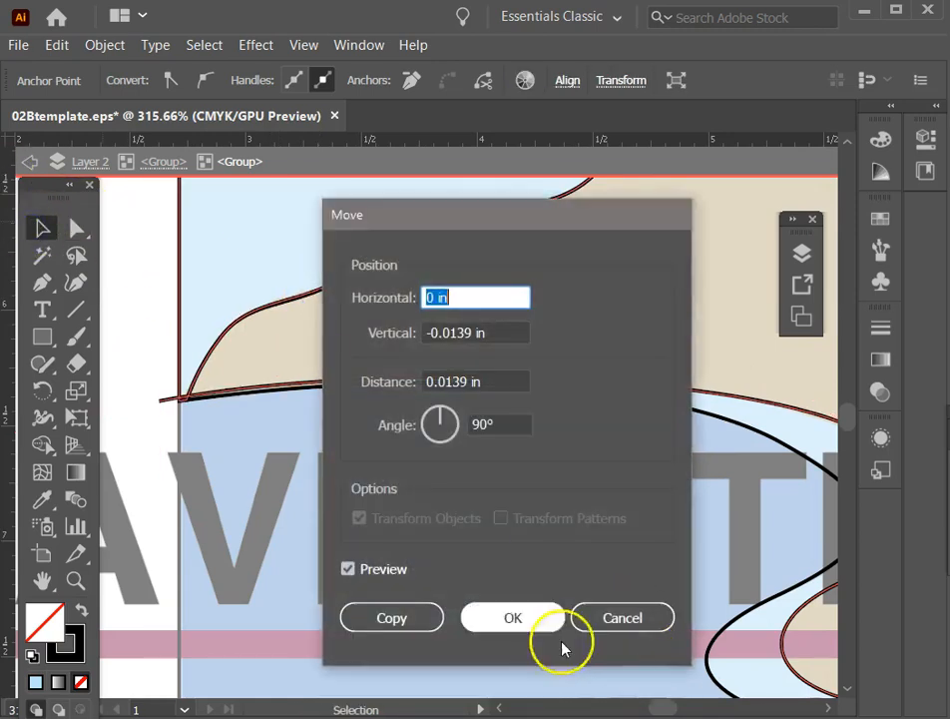
click(605, 615)
click(138, 298)
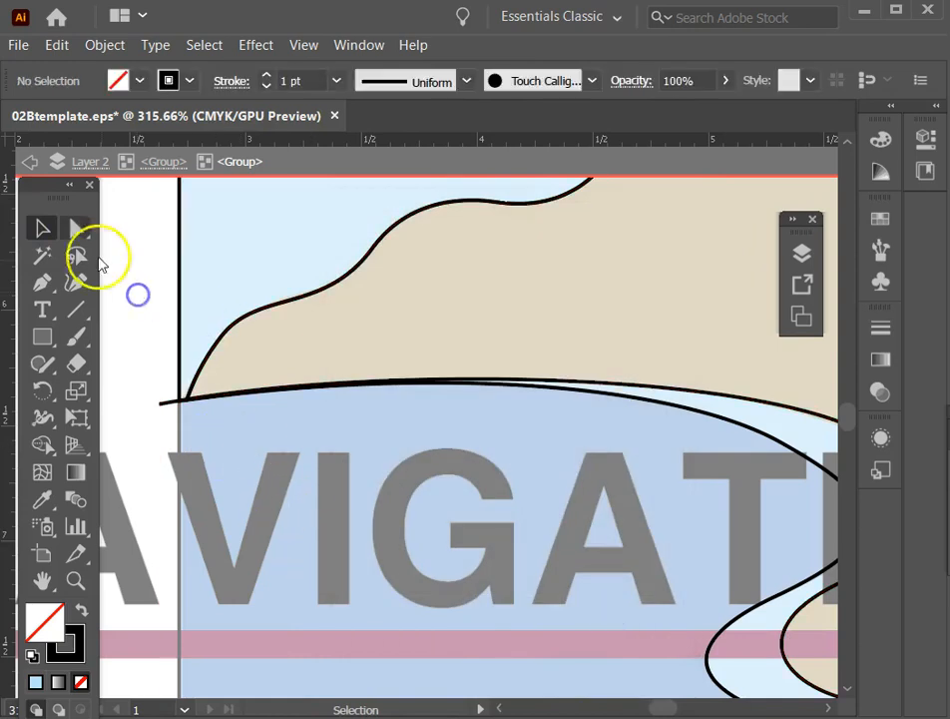
click(126, 360)
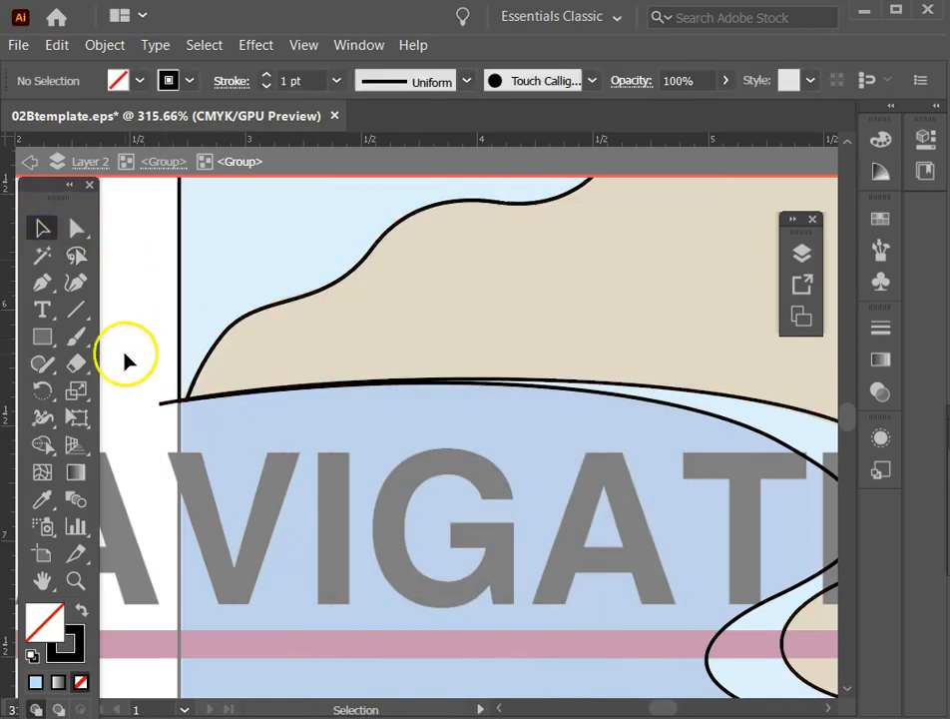
click(165, 403)
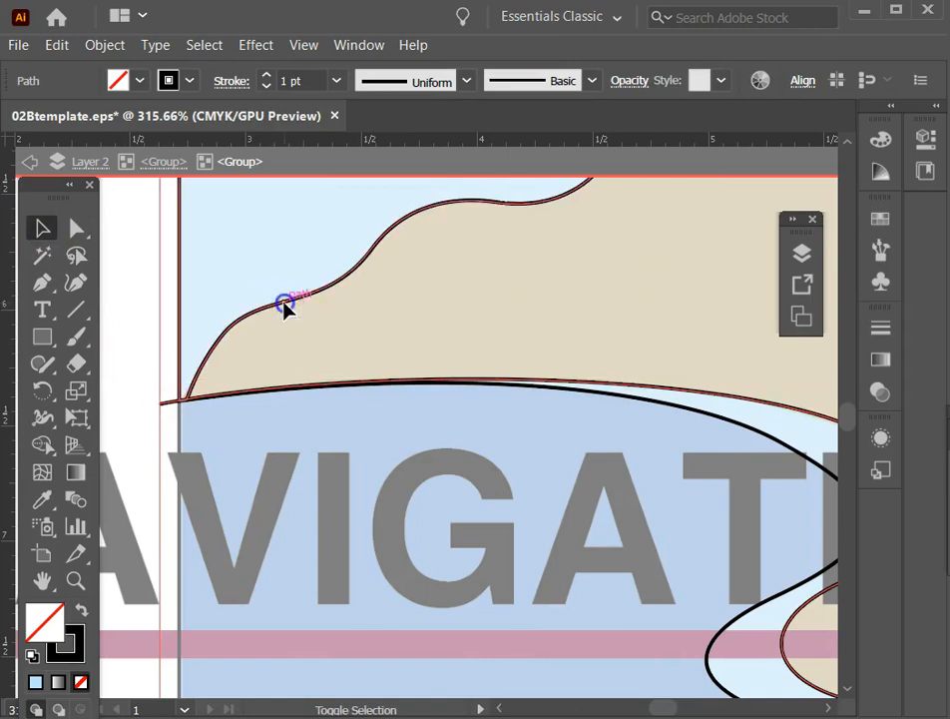
click(136, 278)
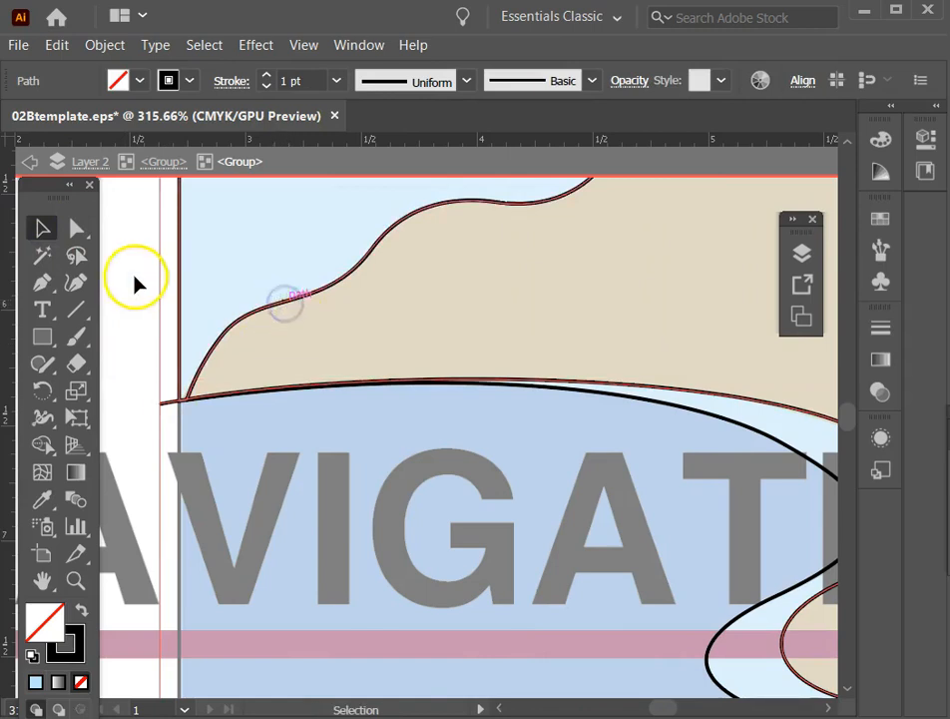
click(279, 309)
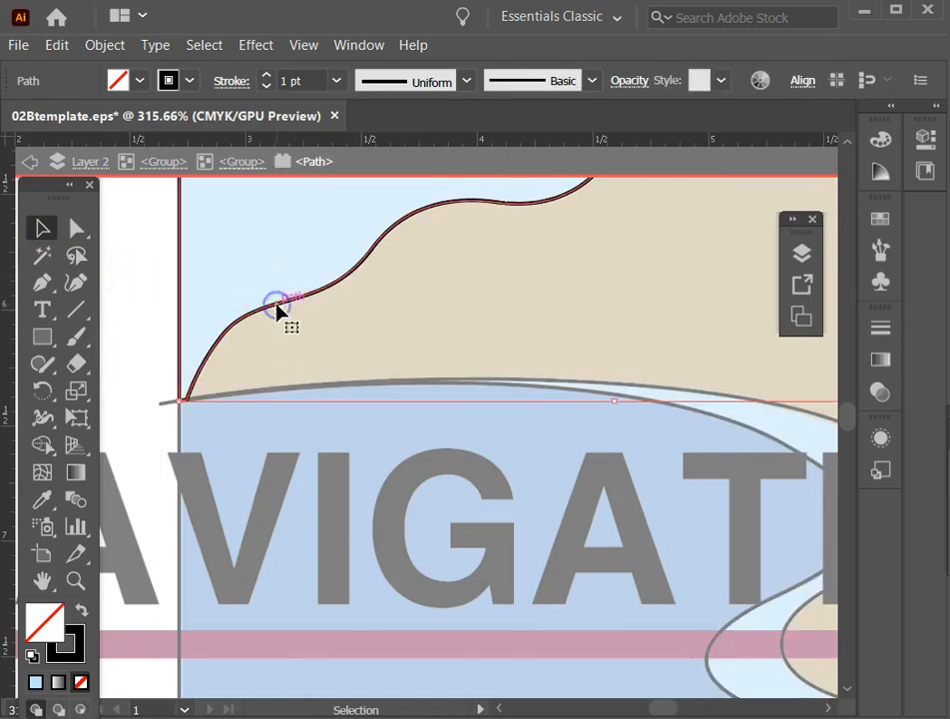
click(167, 404)
double_click(132, 275)
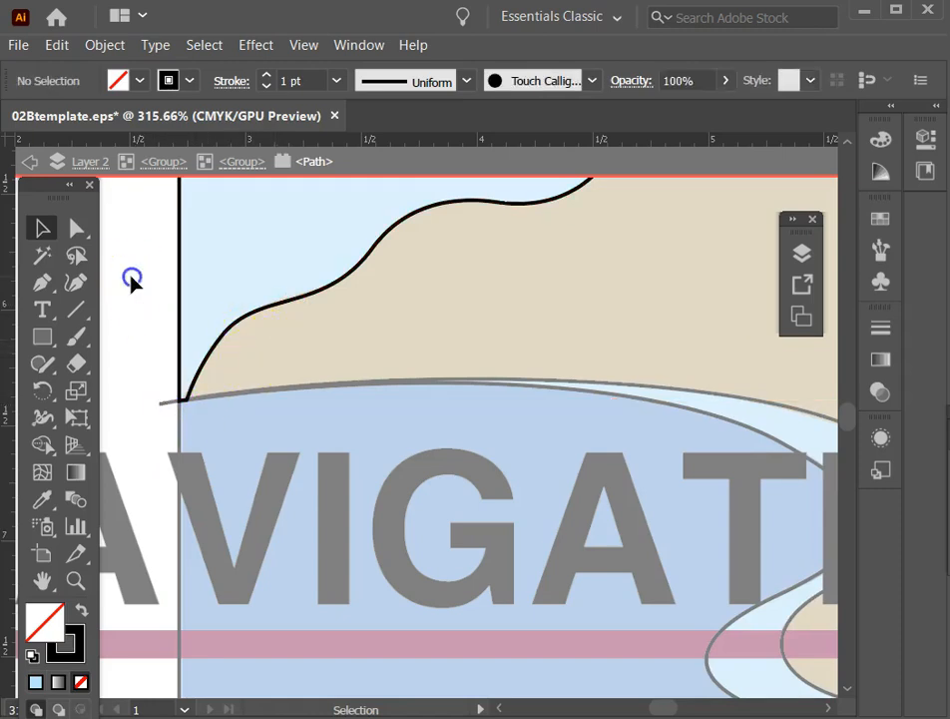
double_click(267, 309)
double_click(267, 310)
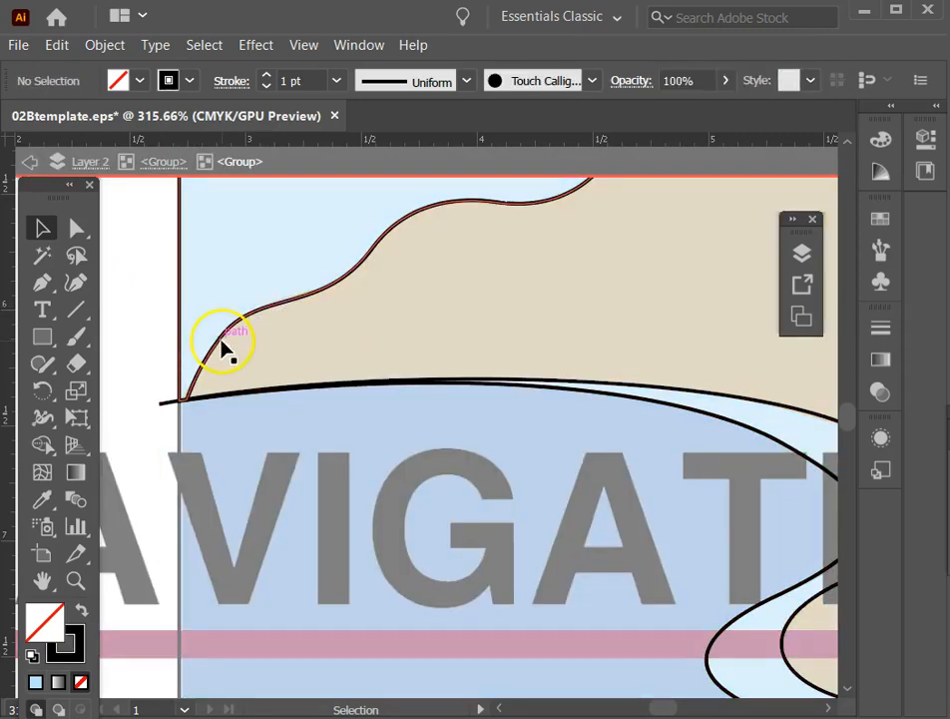
Repeat the last Pathfinder operation on the land, shoreline and water outlines, leaving out the sky piece, and exit isolation.
drag(128, 331, 239, 414)
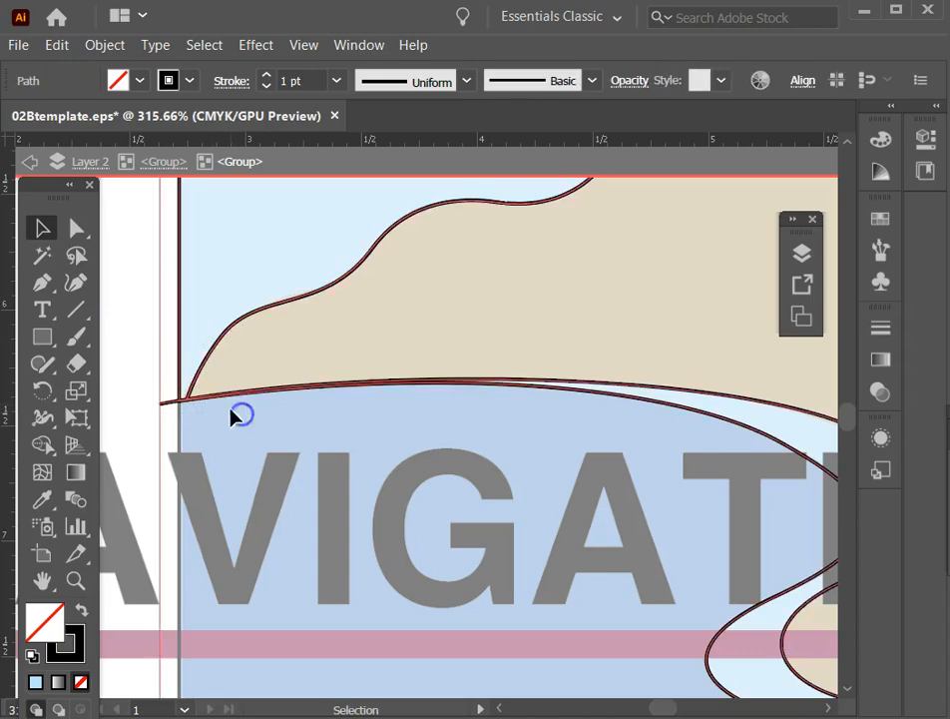
shift+click(182, 271)
shift+click(182, 271)
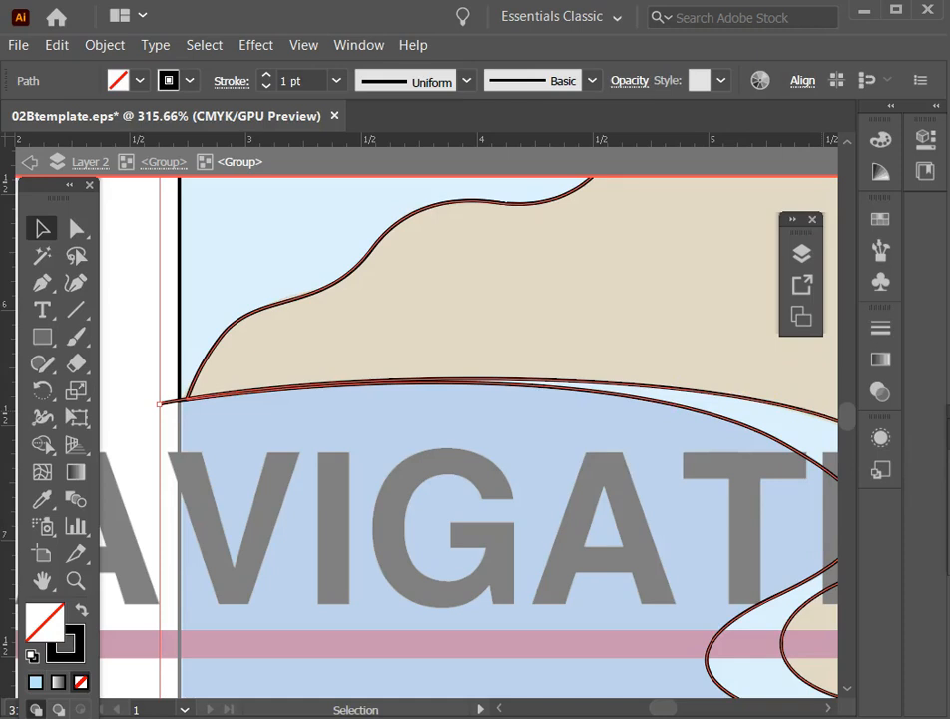
key(ctrl+4)
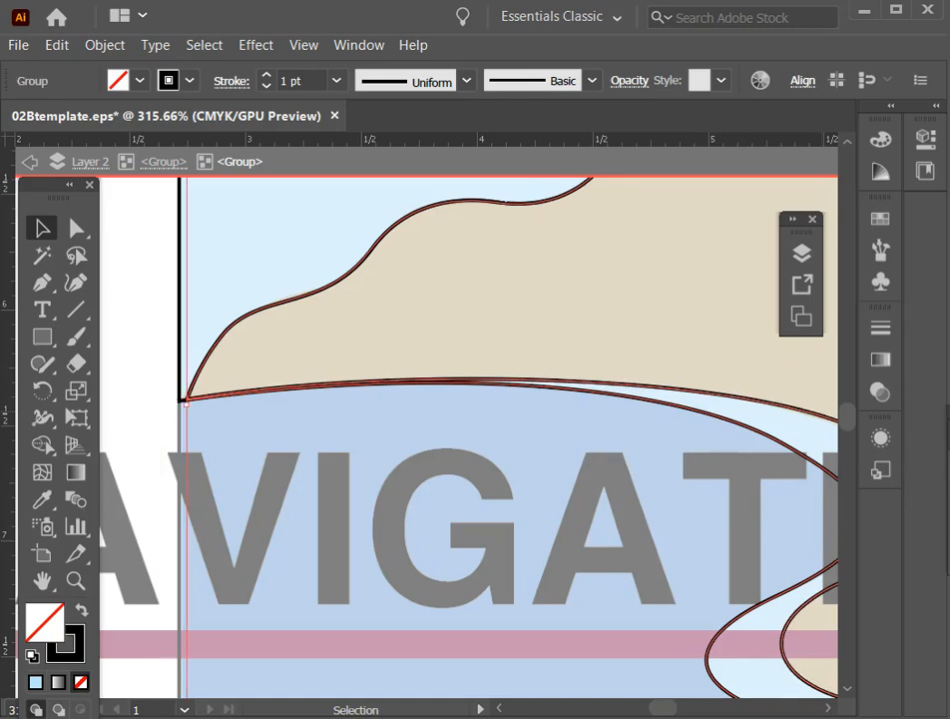
double_click(143, 374)
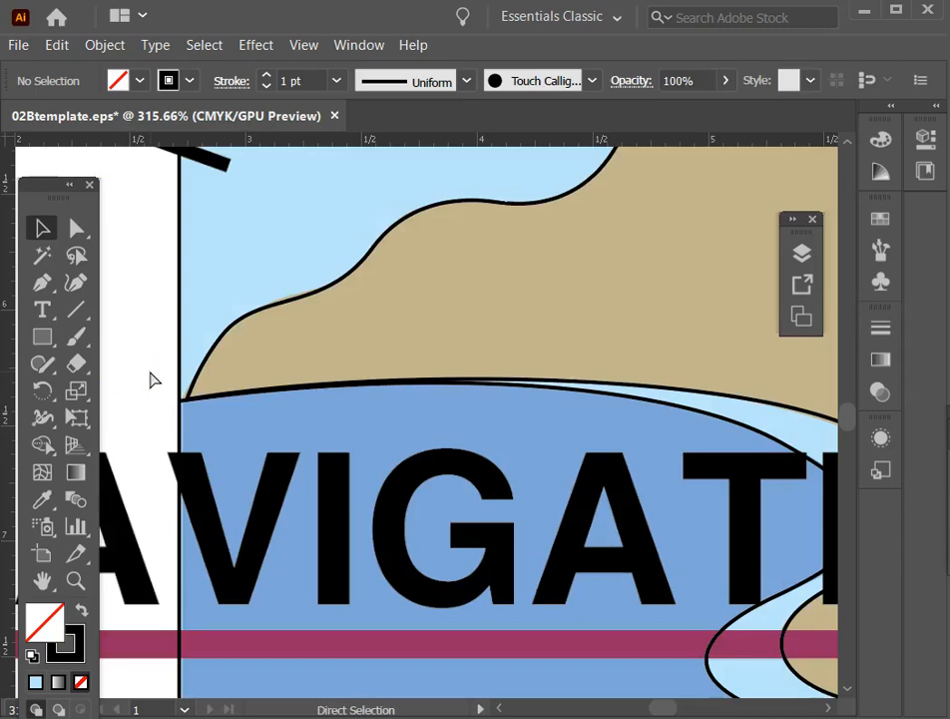
Ungroup the whole set of background outlines and deselect it.
key(ctrl+0)
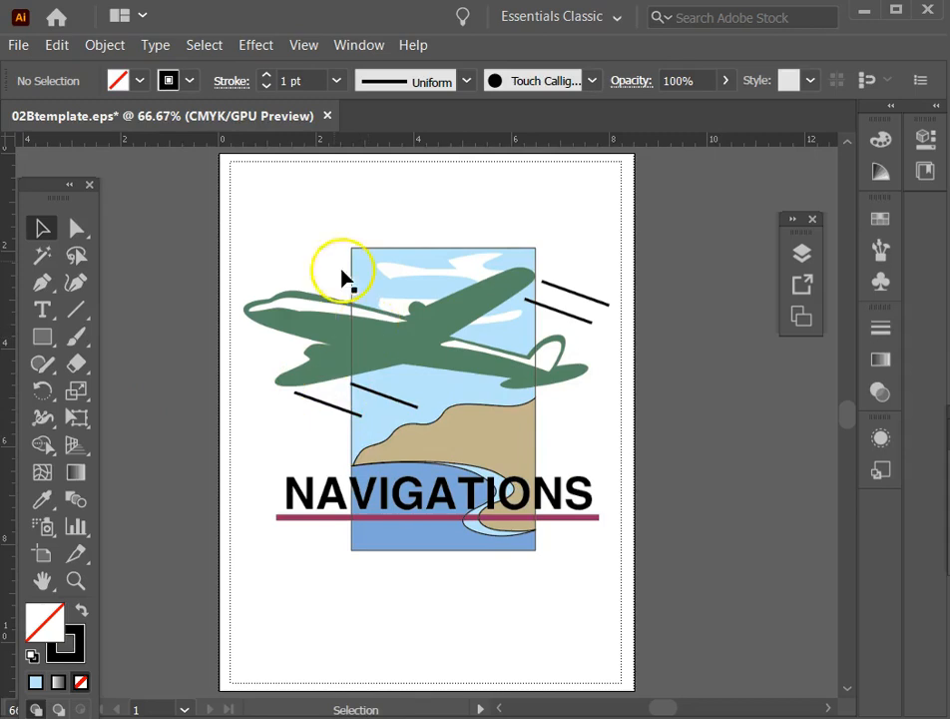
drag(371, 269, 371, 271)
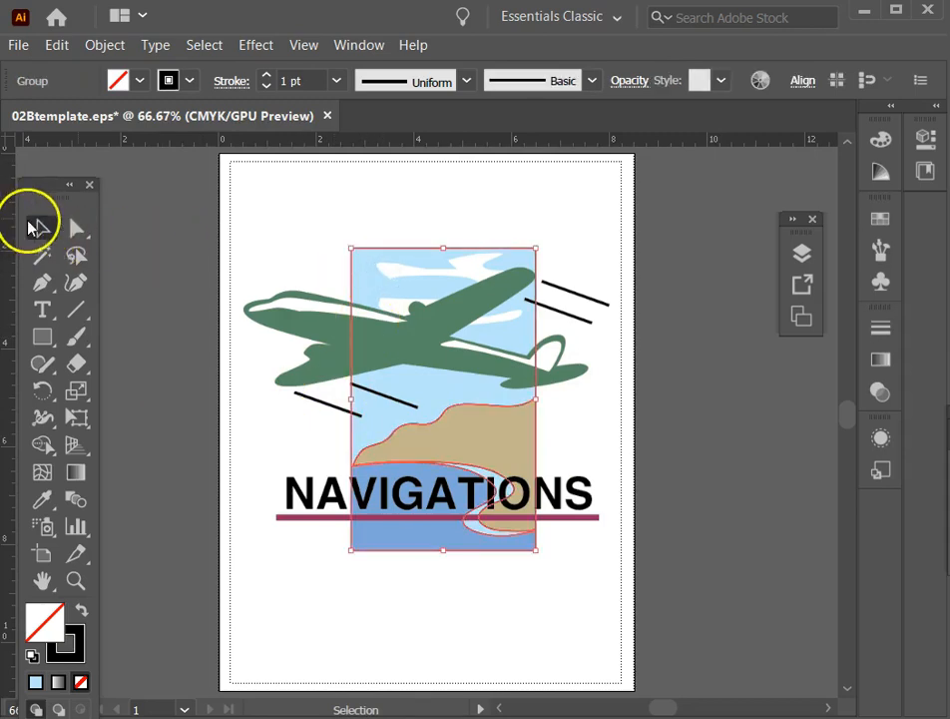
key(ctrl)
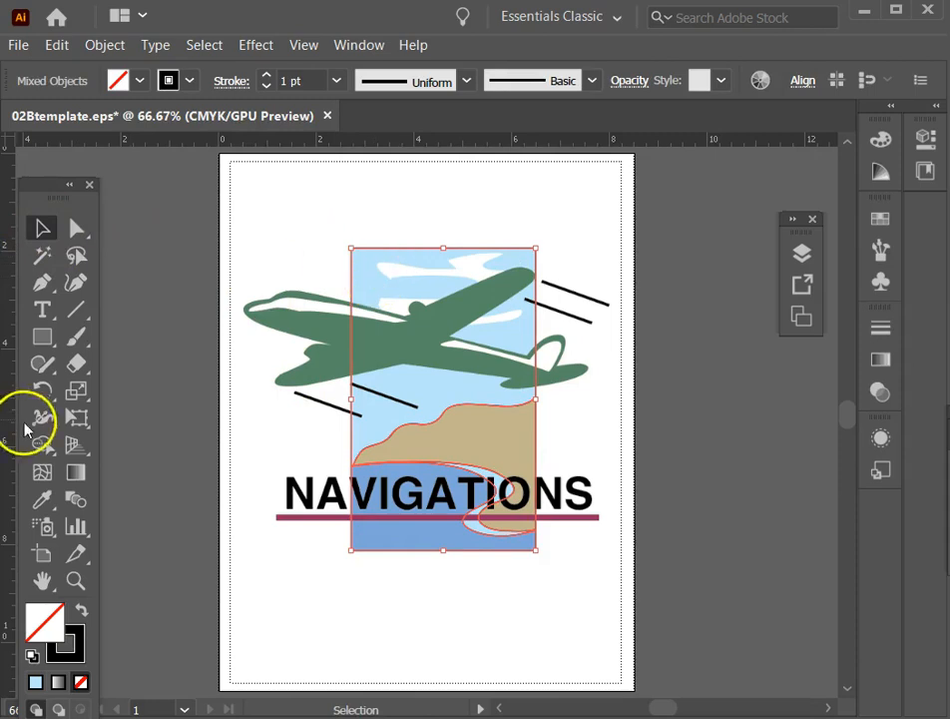
click(270, 425)
Ungroup the nested group of sky, land and shoreline pieces and deselect it.
click(410, 550)
click(393, 477)
click(494, 469)
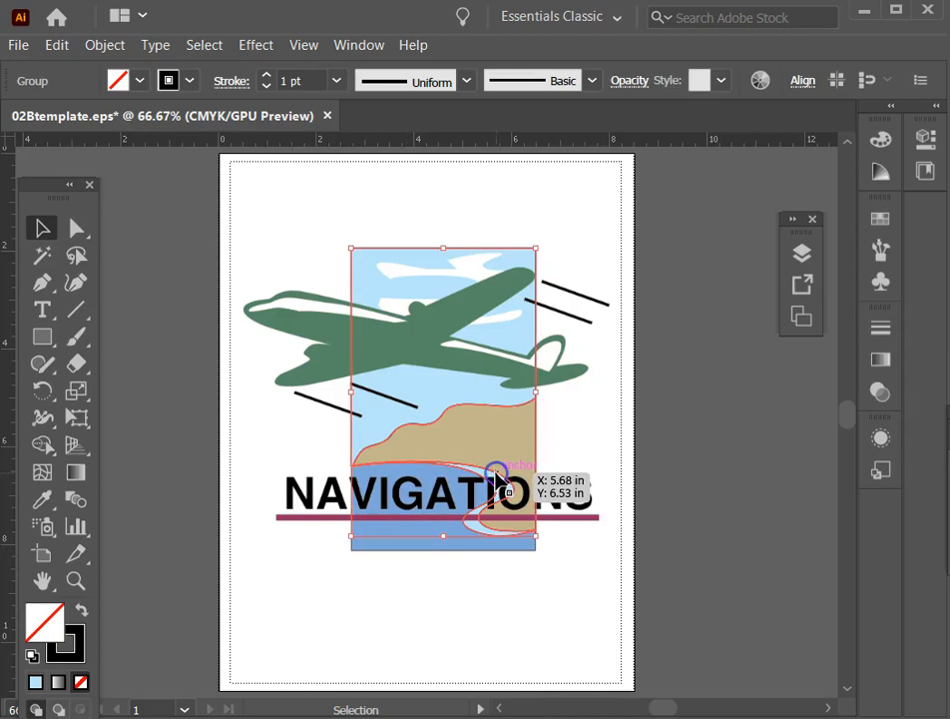
key(ctrl+shift+g)
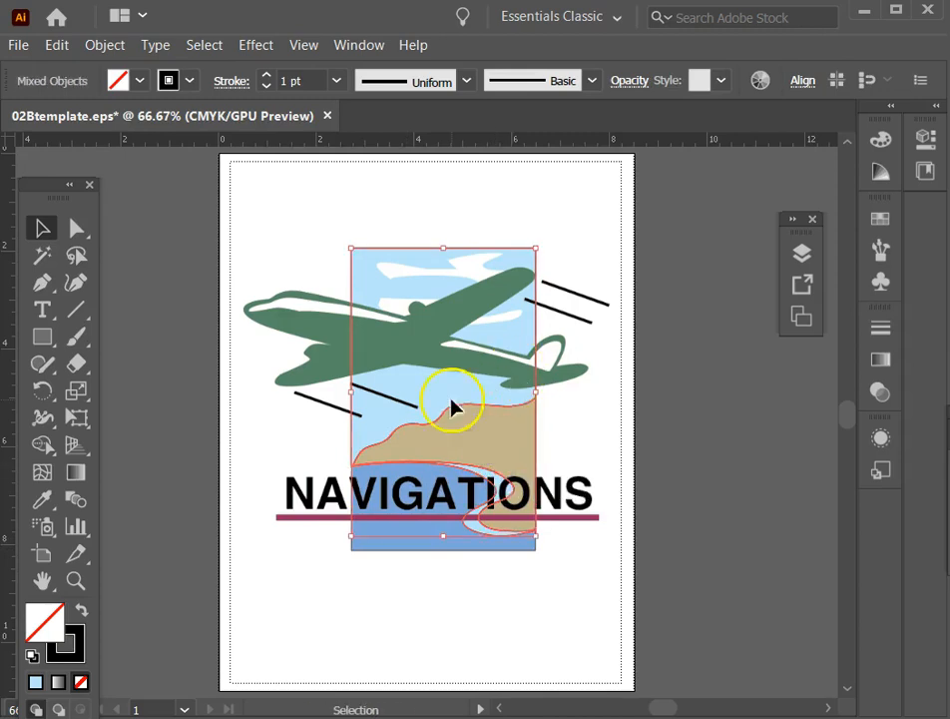
click(183, 419)
Fill the land and shoreline group with the template's light blue and no stroke using the Eyedropper, and ungroup it.
click(486, 476)
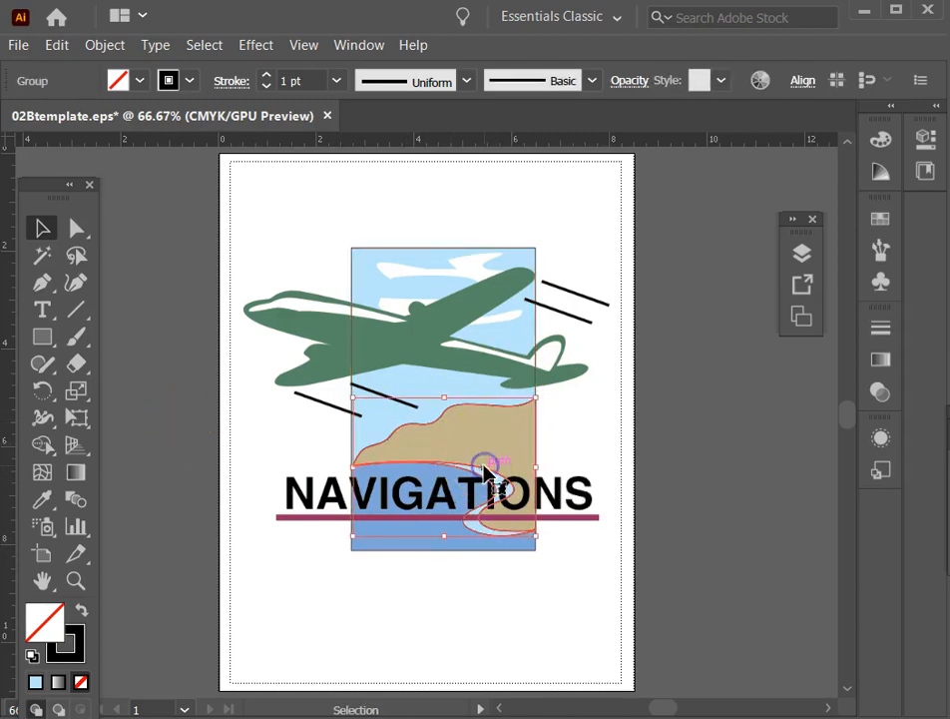
click(42, 499)
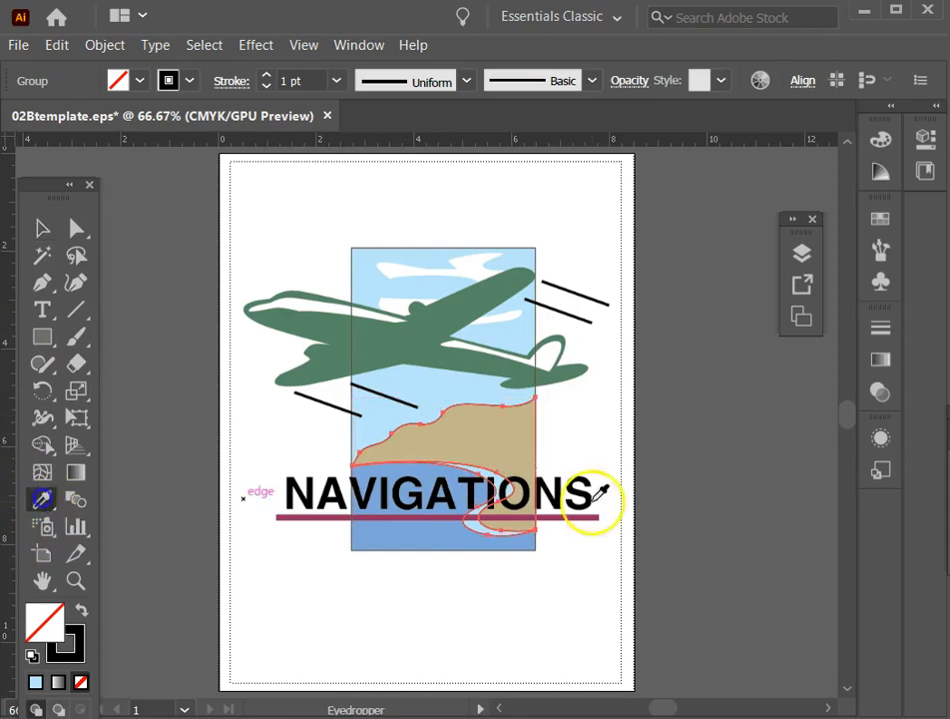
click(504, 472)
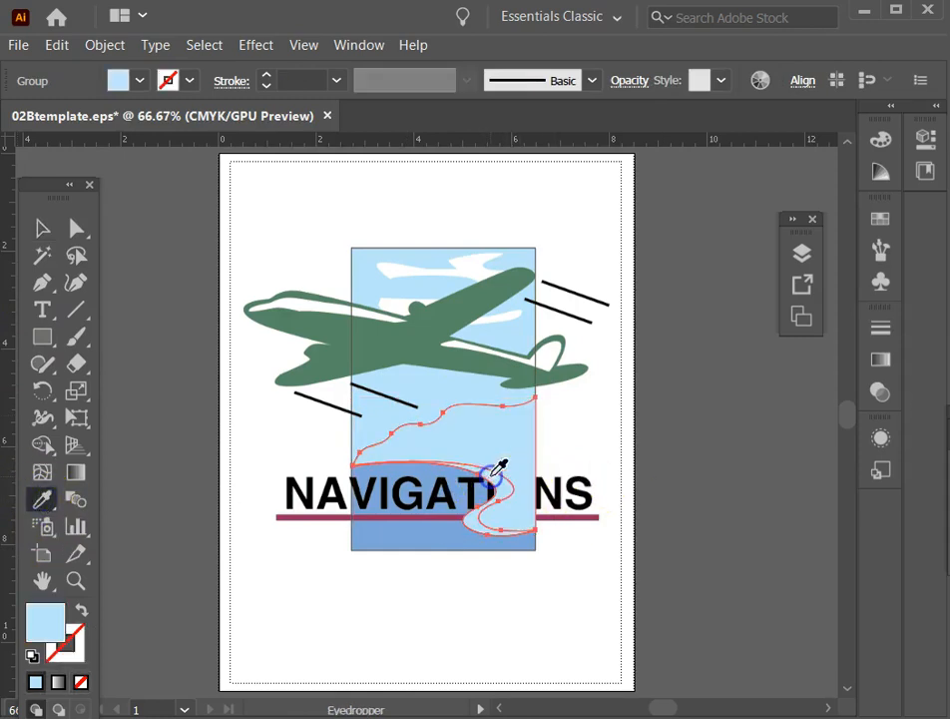
key(ctrl+shift+g)
click(40, 228)
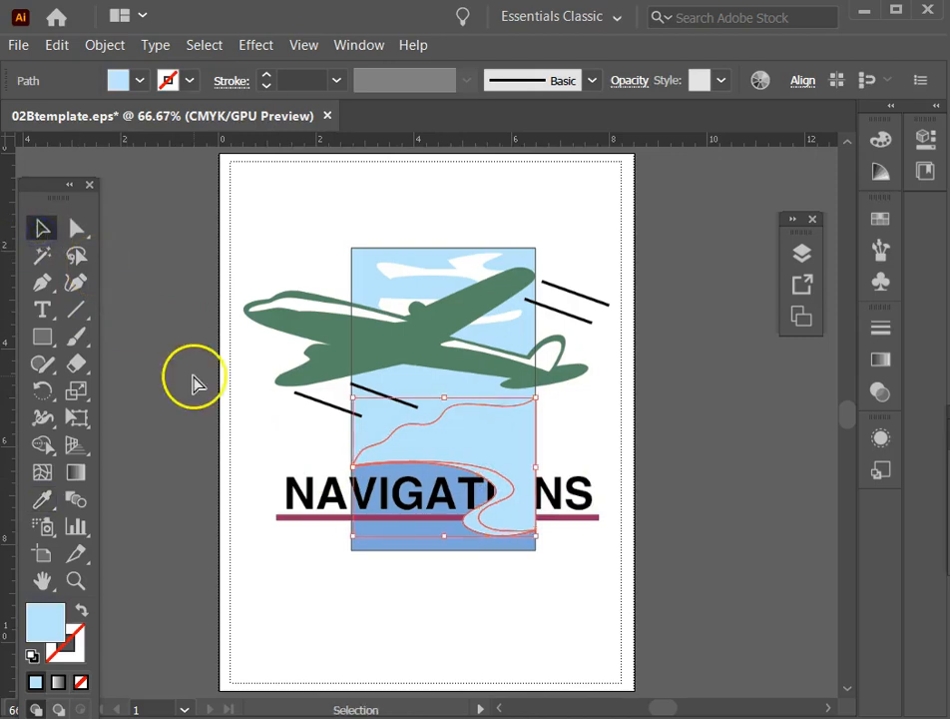
click(211, 401)
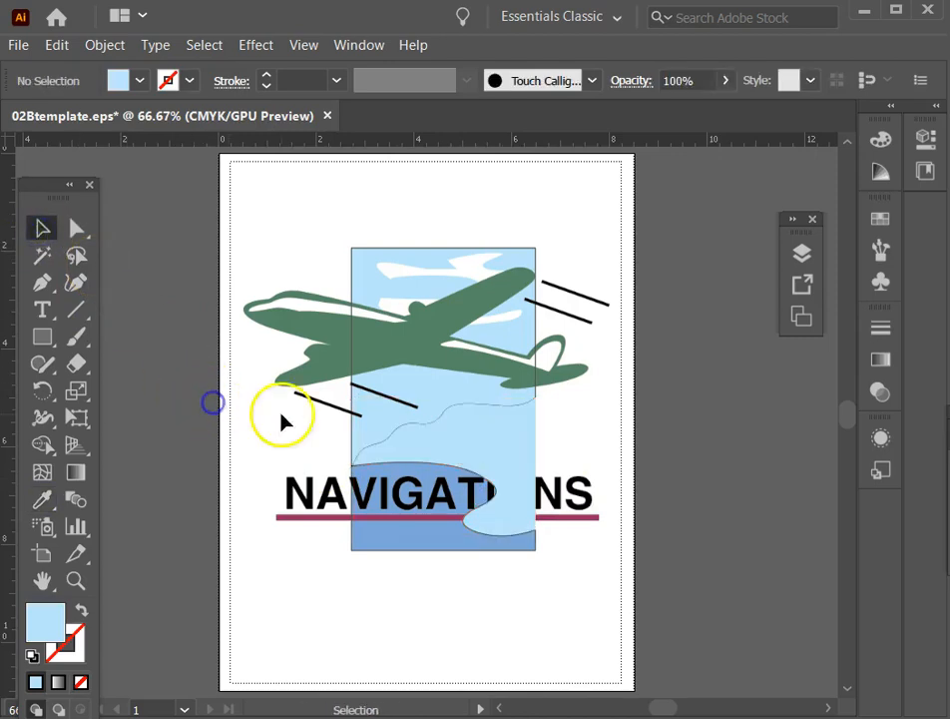
Fill the land piece with the template's tan and no stroke using the Eyedropper.
click(489, 446)
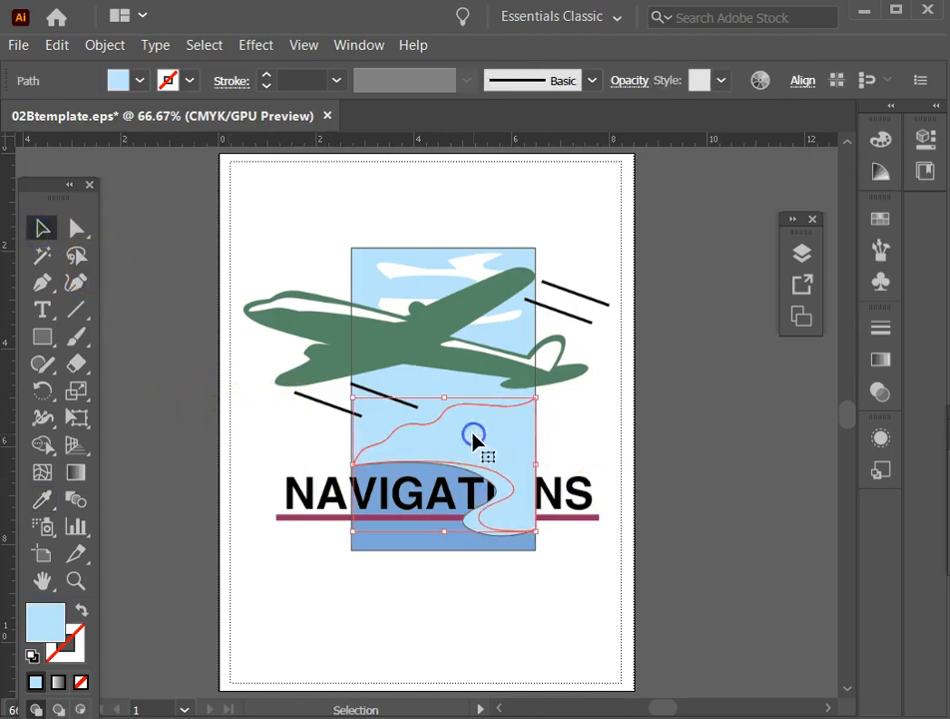
click(80, 614)
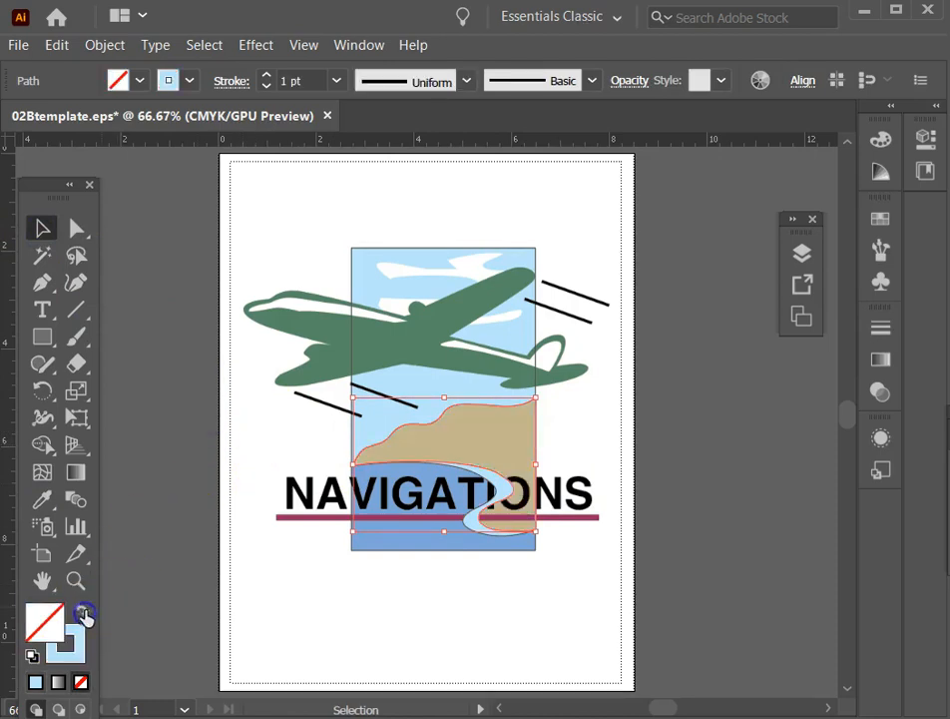
click(43, 502)
click(476, 440)
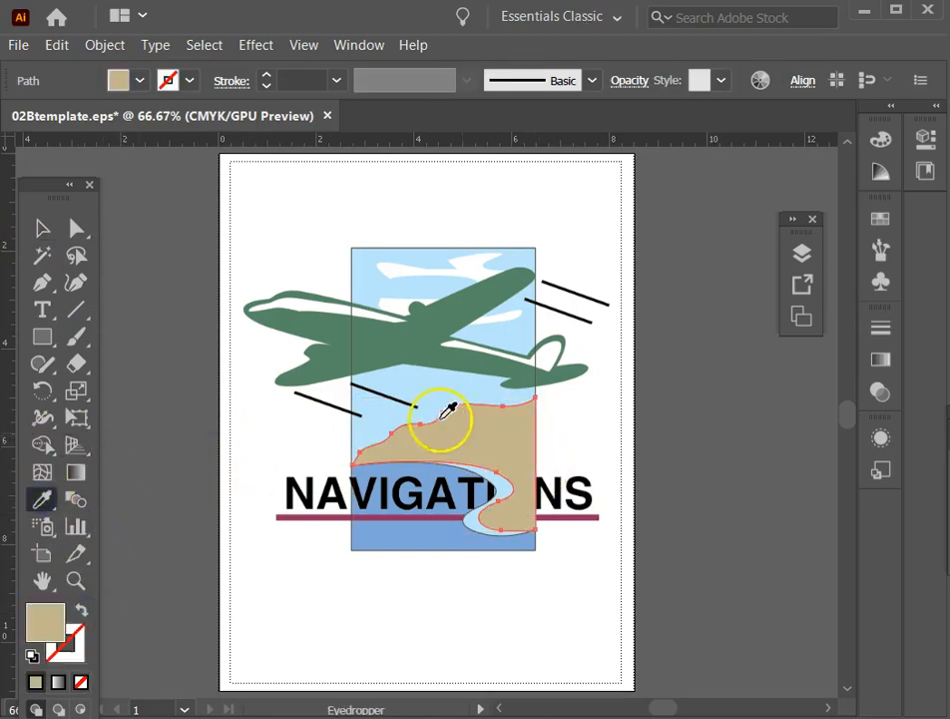
Fill the sky piece with the template's light blue and no stroke using the Eyedropper.
click(42, 228)
click(387, 273)
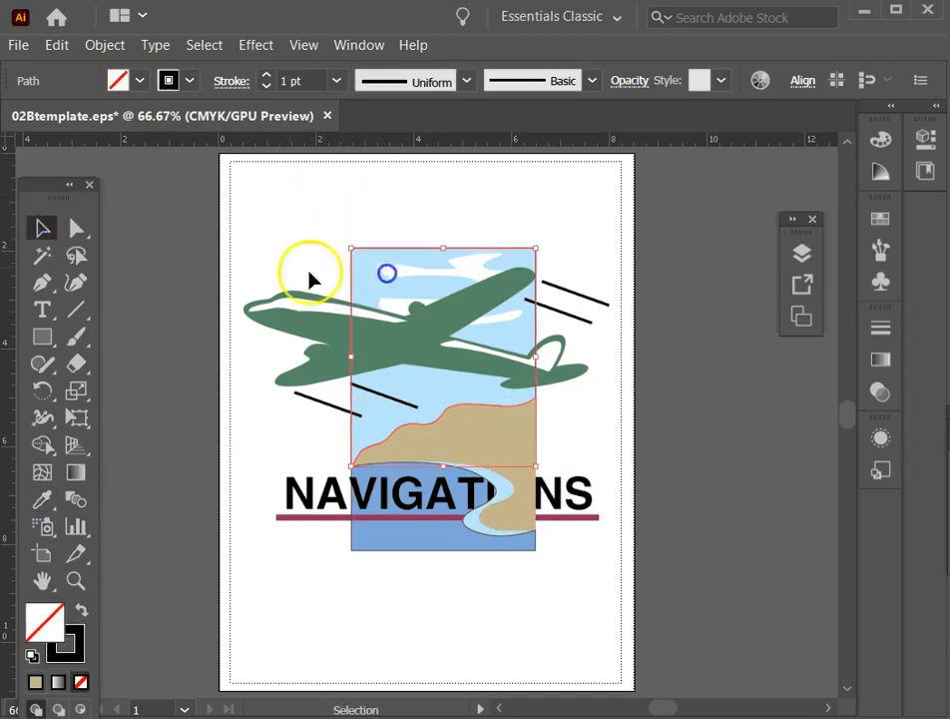
click(42, 499)
click(435, 377)
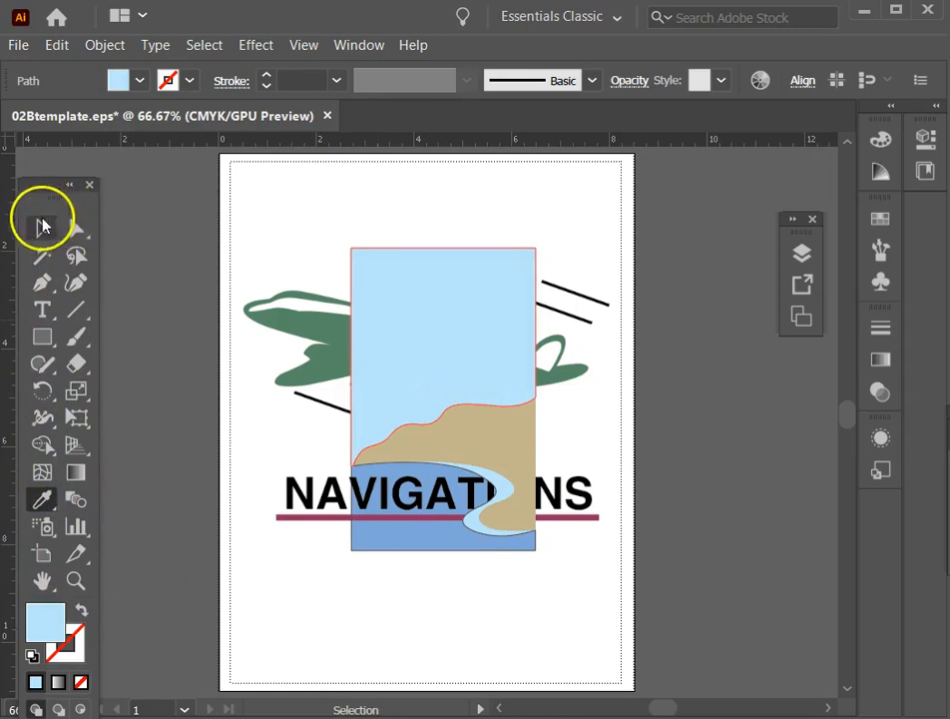
Fill the water piece with the template's medium blue and no stroke using the Eyedropper.
click(42, 228)
drag(388, 594, 339, 548)
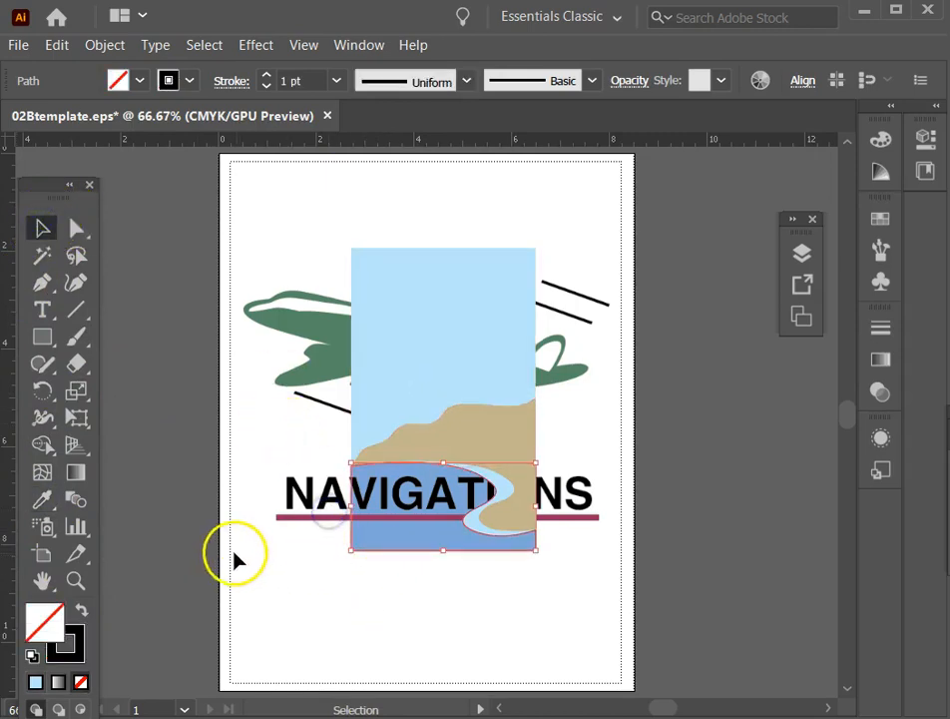
click(41, 499)
click(405, 537)
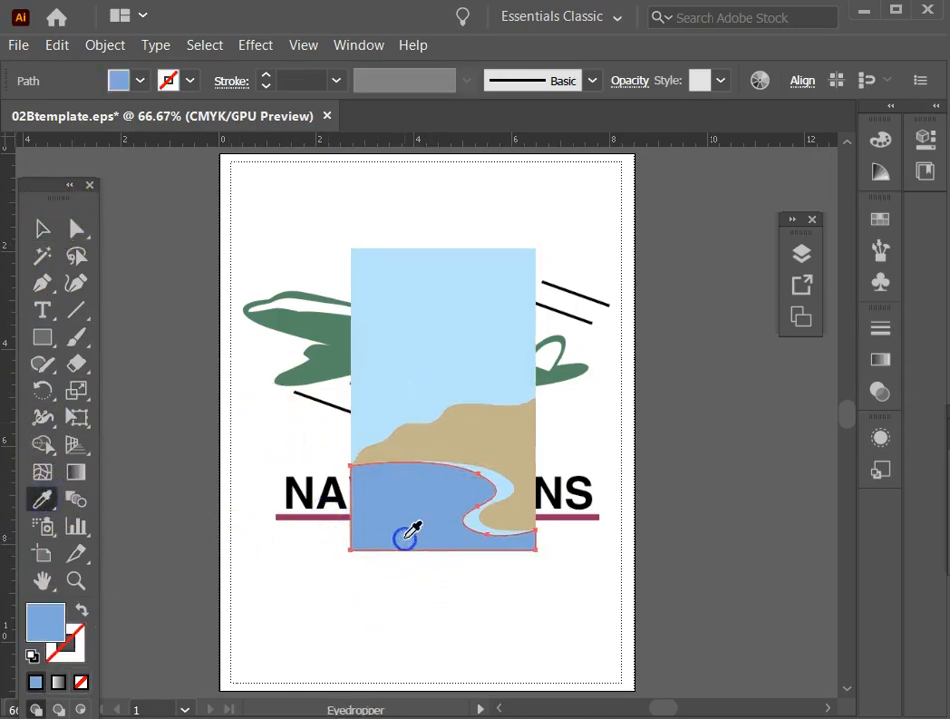
Select the sky, land, shoreline and water pieces together and group them.
click(42, 229)
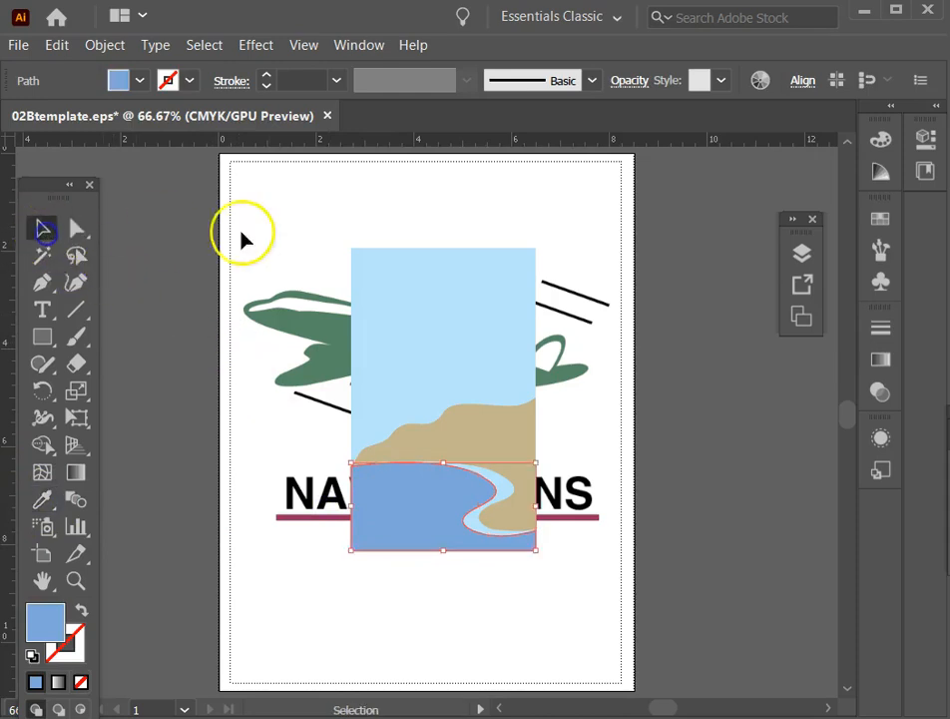
drag(309, 229, 643, 664)
key(a)
key(v)
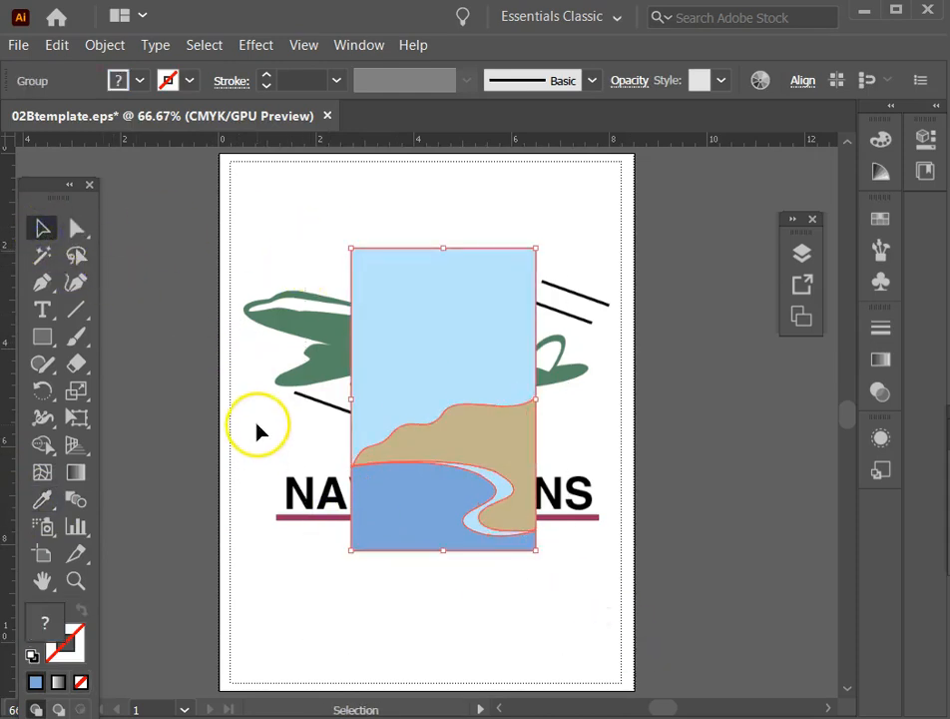
Lock and hide Layer 2 so the template artwork underneath can be traced.
click(803, 253)
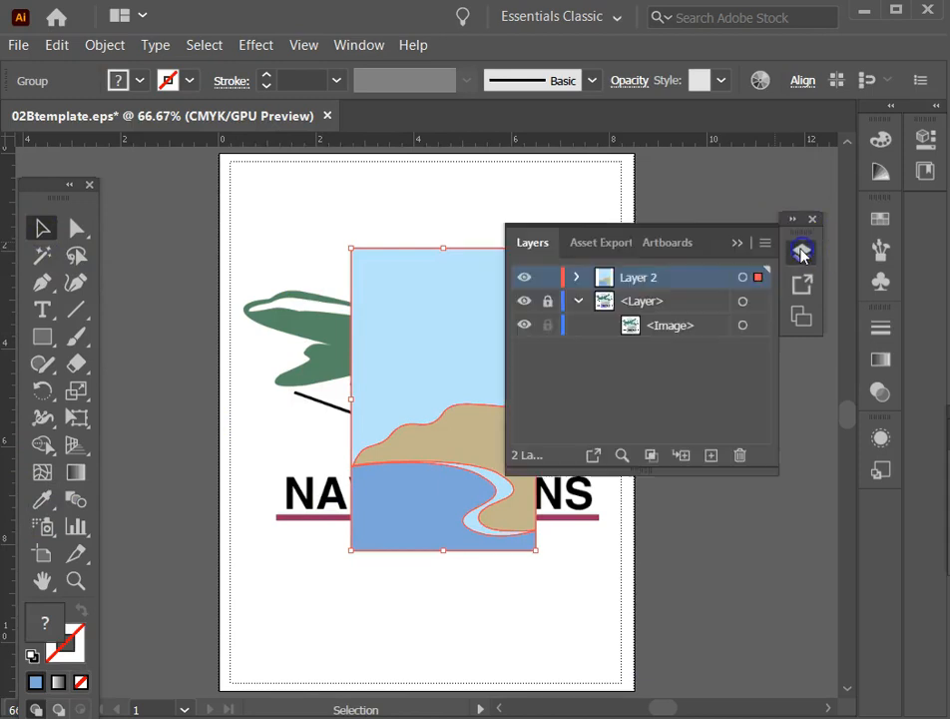
click(556, 279)
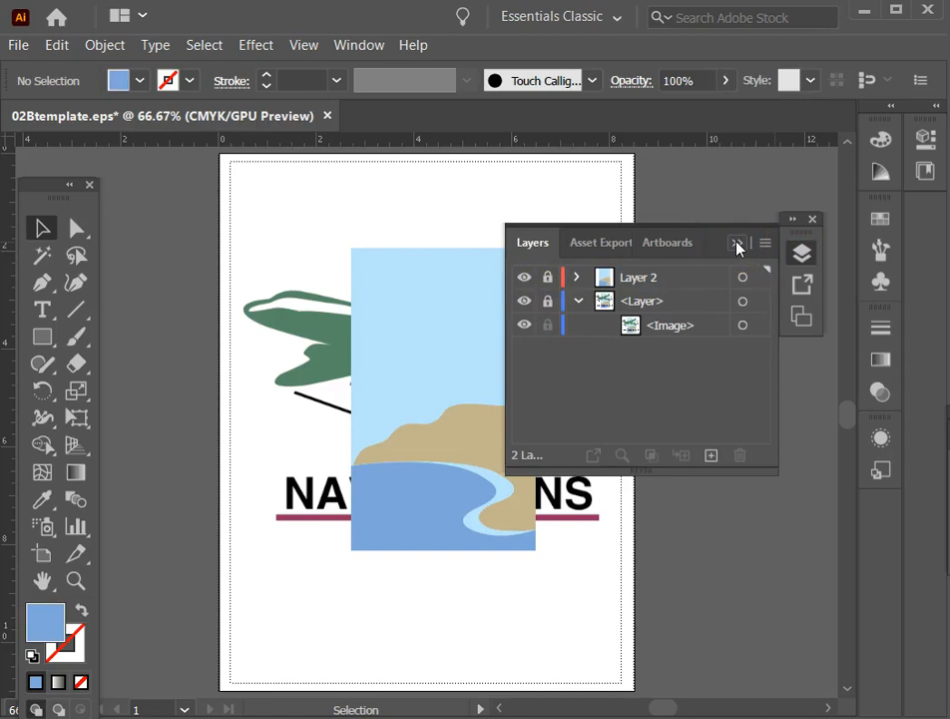
click(523, 280)
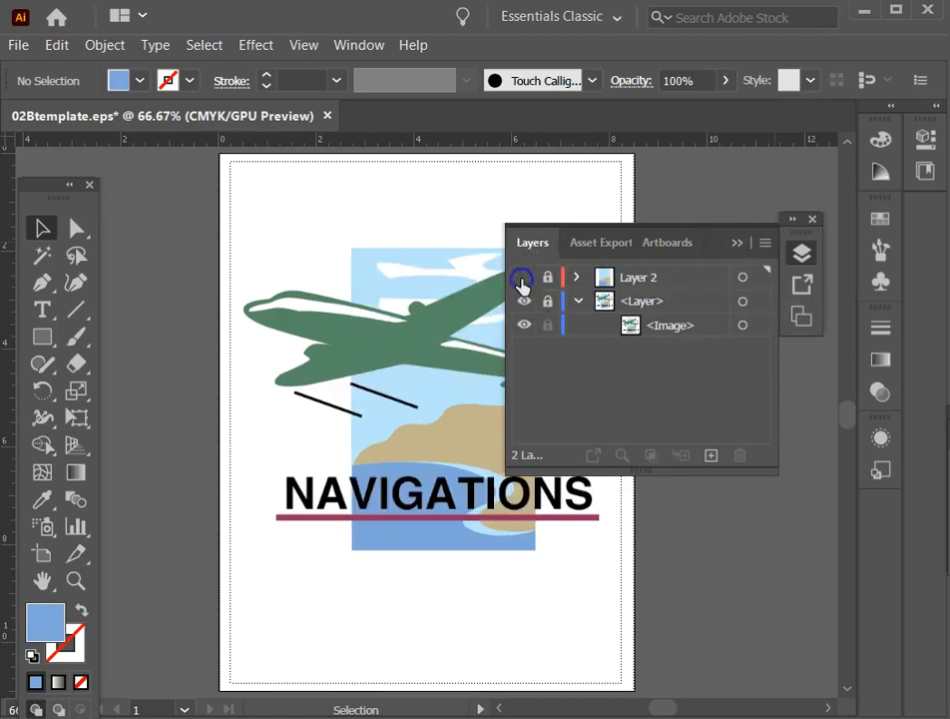
click(746, 249)
click(435, 335)
click(32, 230)
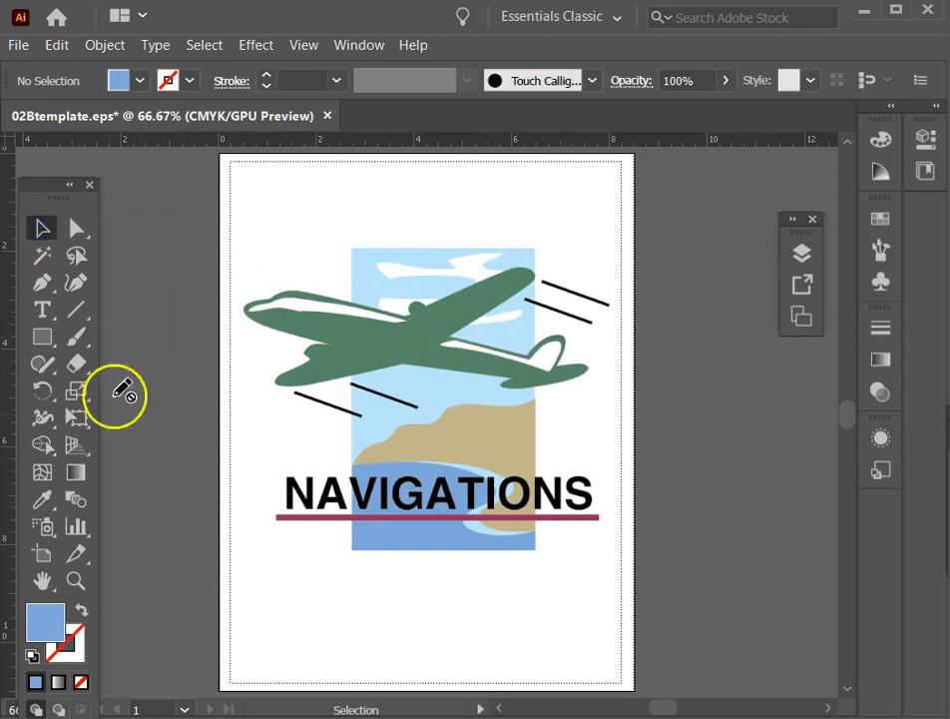
Try to start a Pen path at the airplane's upper wing tip with the locked, hidden Layer 2 active.
click(74, 593)
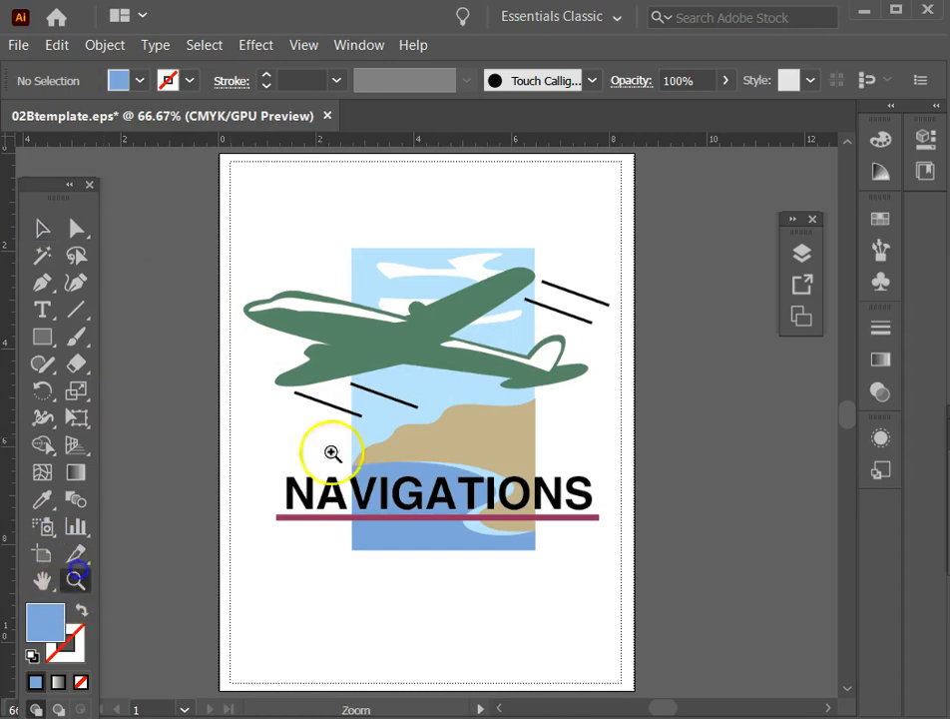
drag(299, 222, 650, 429)
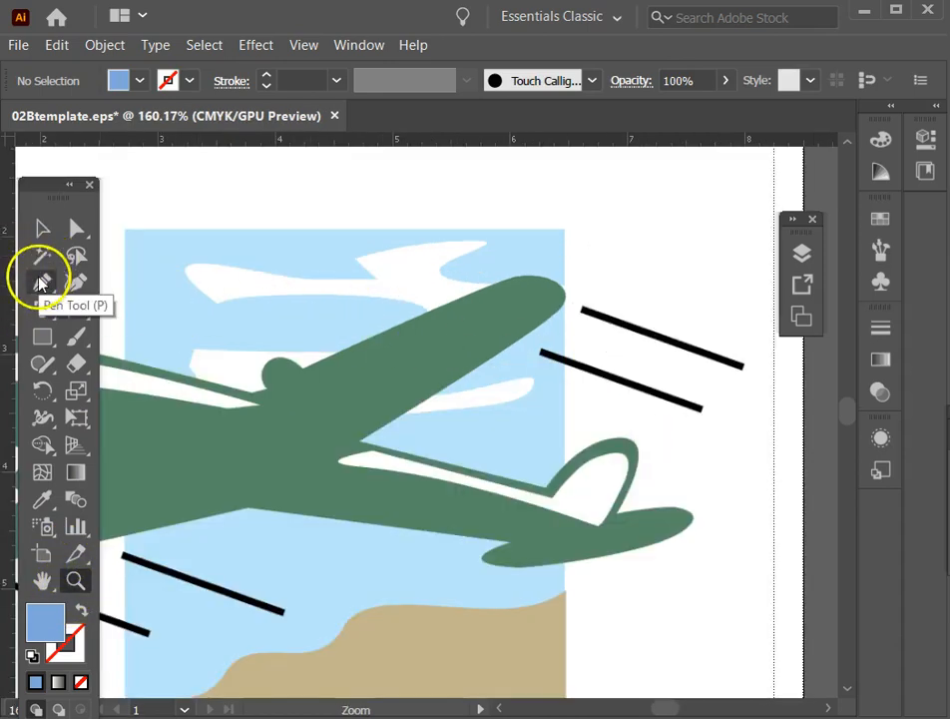
click(43, 284)
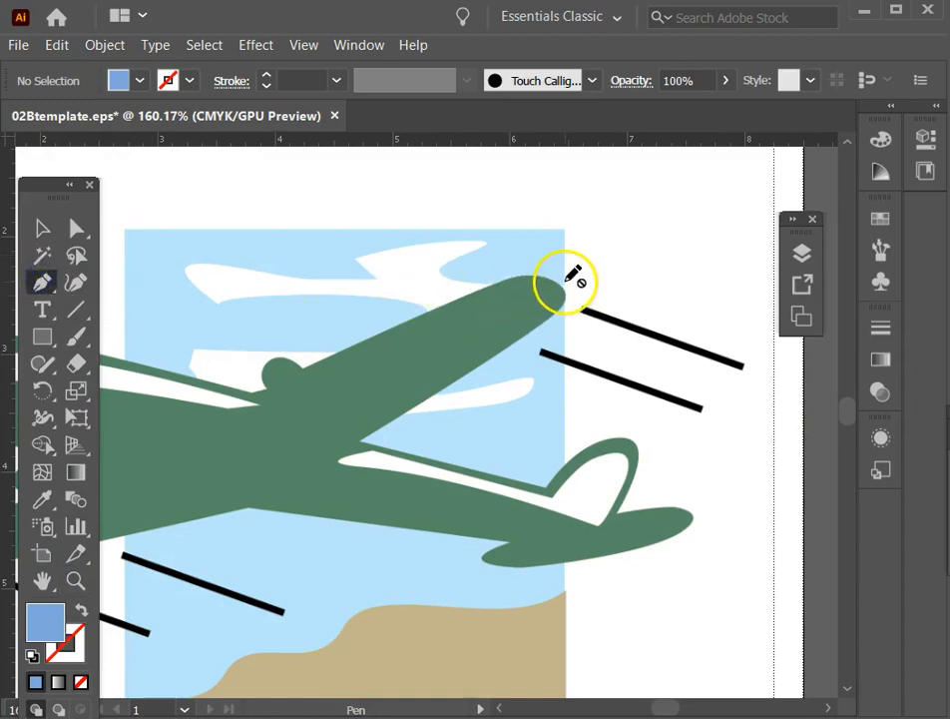
click(535, 290)
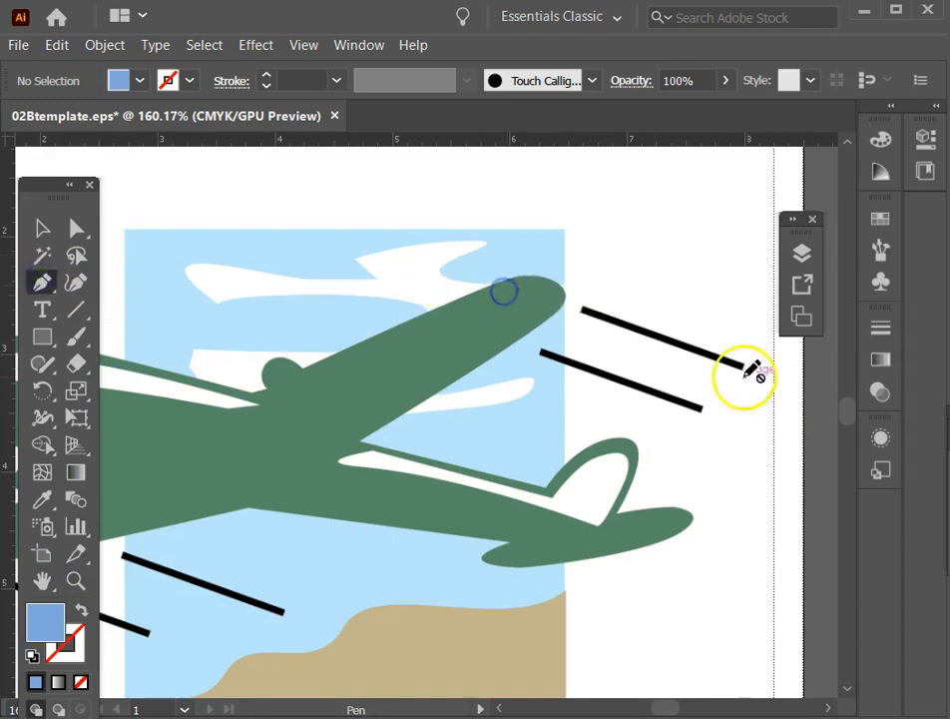
Create a new layer above Layer 2 and set its layer colour to Teal.
click(801, 253)
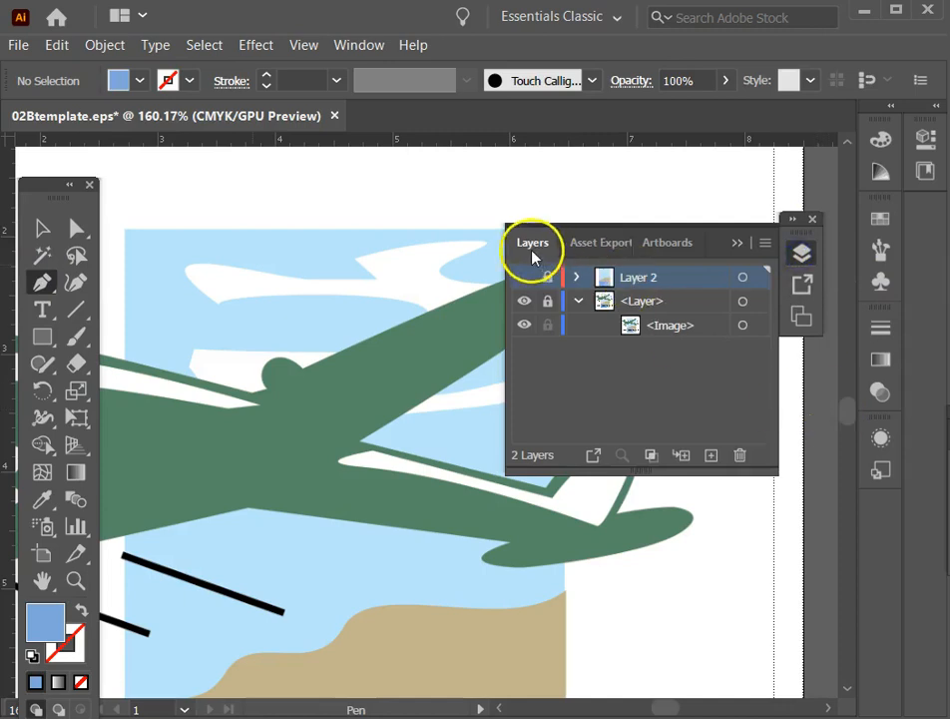
click(710, 455)
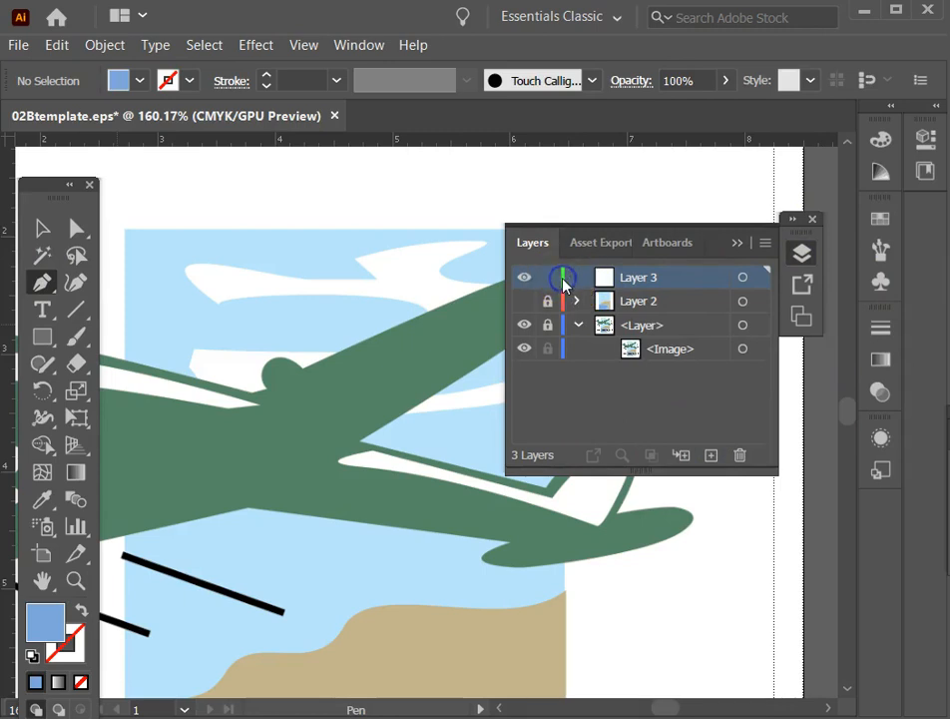
double_click(697, 278)
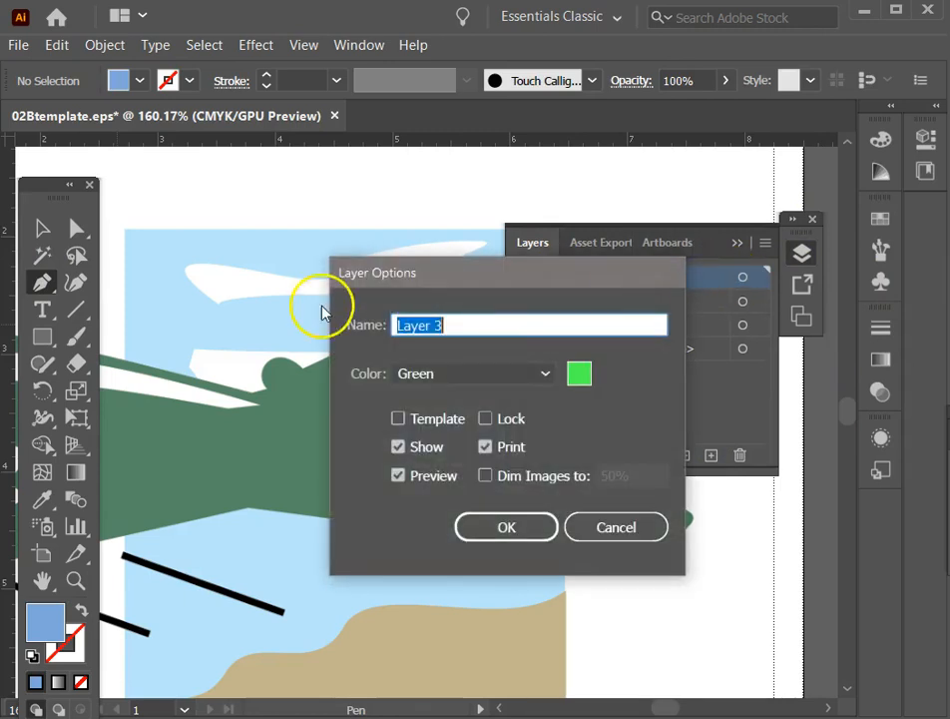
click(545, 377)
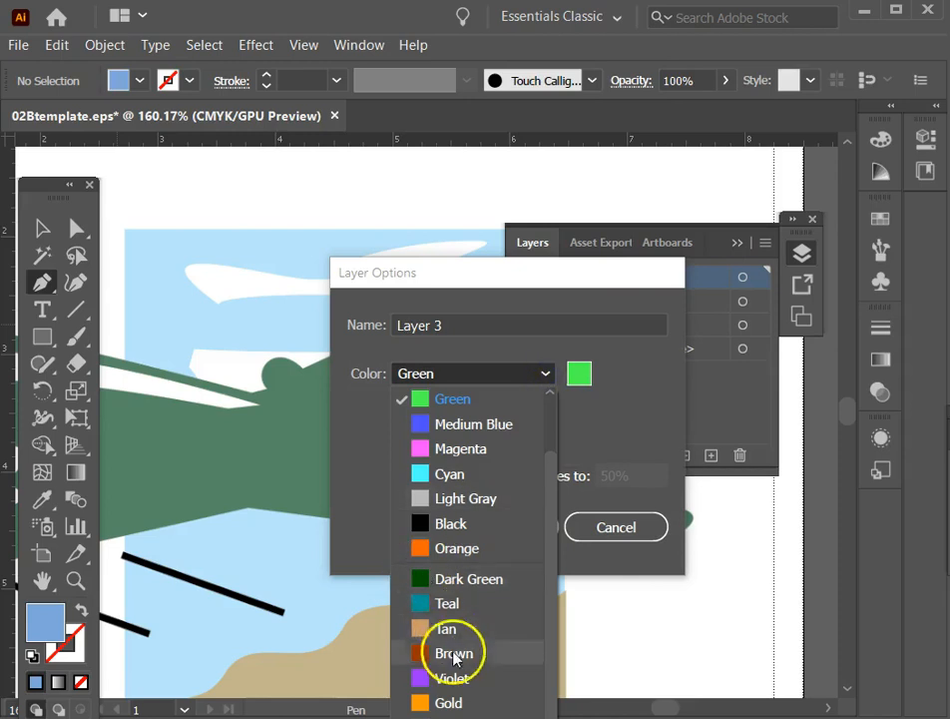
click(427, 604)
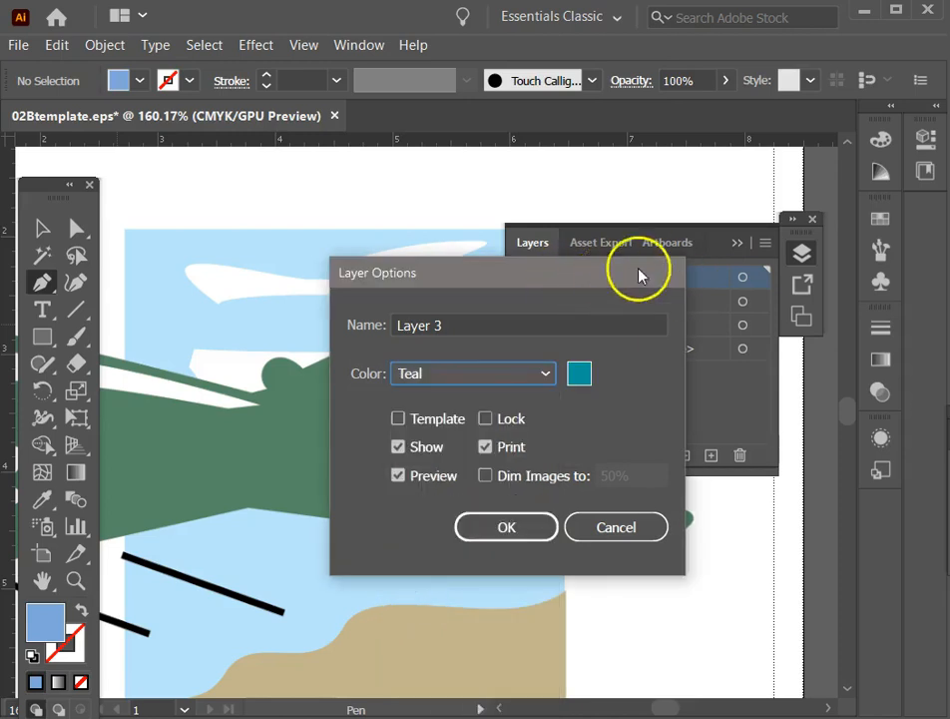
click(507, 526)
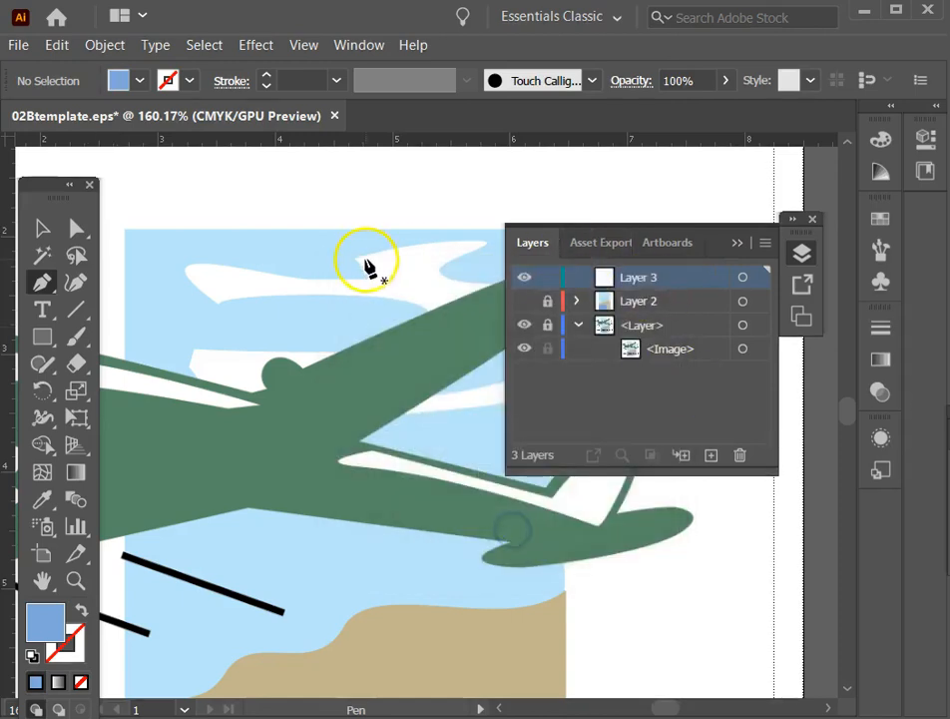
click(739, 242)
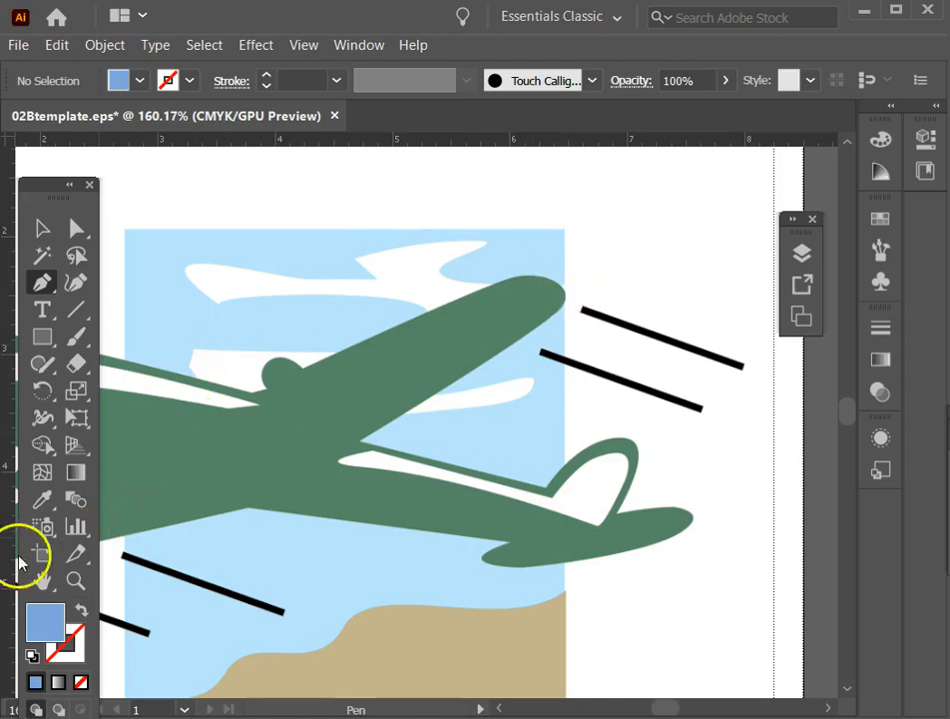
Trace the upper cloud with curved Pen segments from the sky's edge at the wing tip, around the cloud's inner curve and pointed end.
key(ctrl)
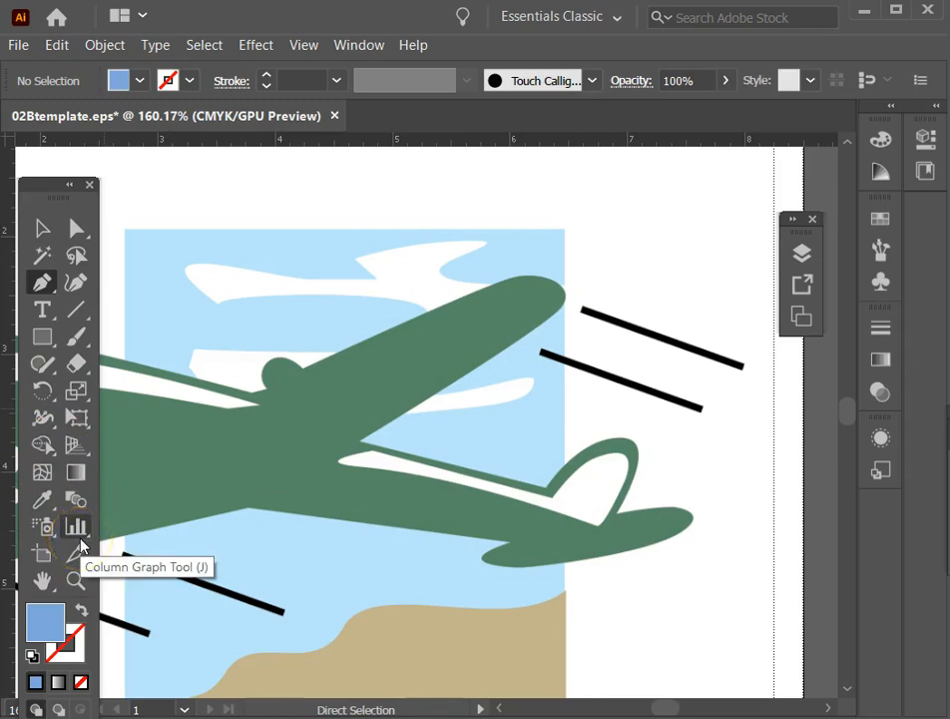
key(ctrl+plus)
key(ctrl+plus)
key(space)
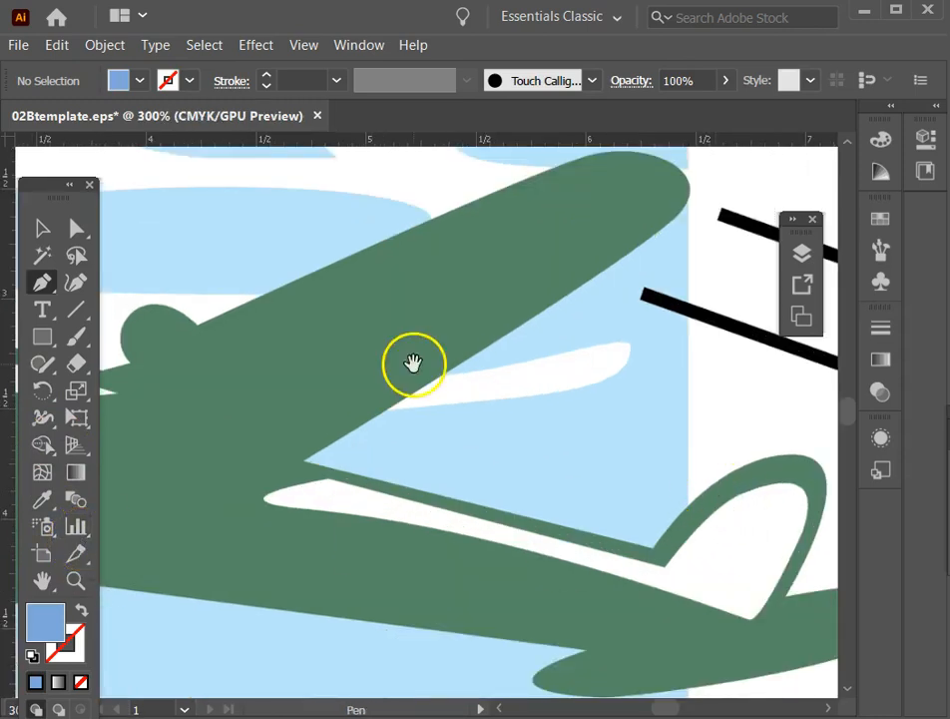
drag(486, 312, 362, 476)
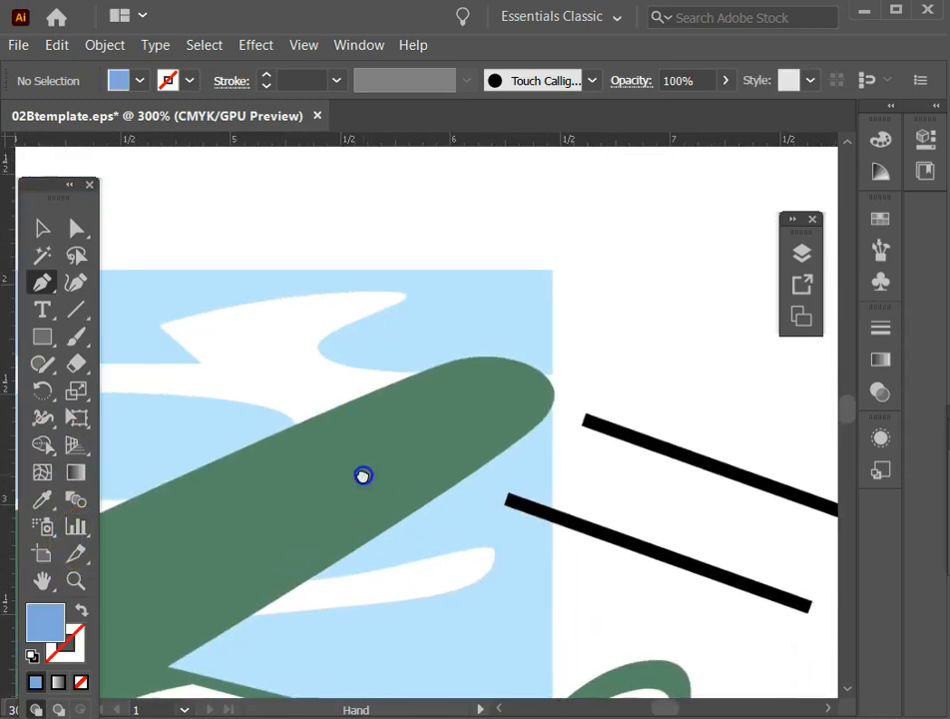
ctrl+click(552, 375)
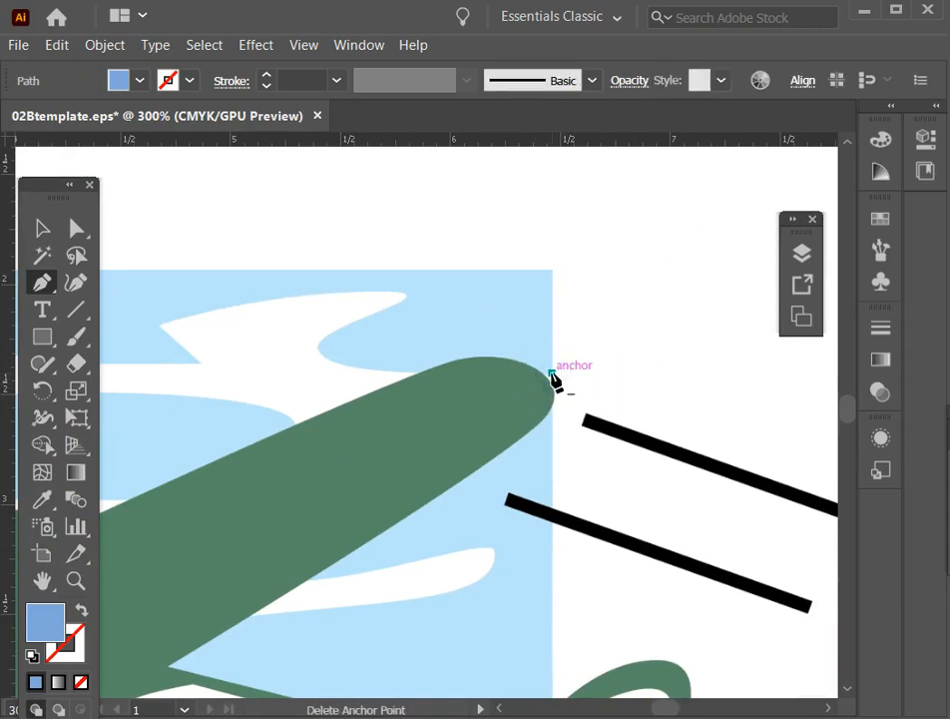
key(ctrl+z)
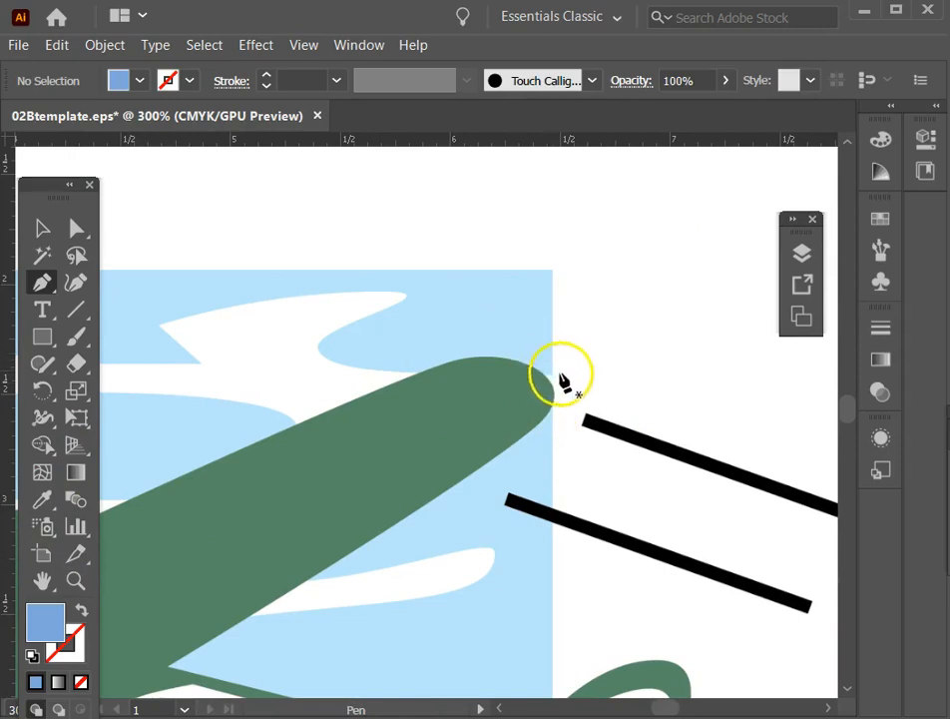
drag(553, 376, 375, 378)
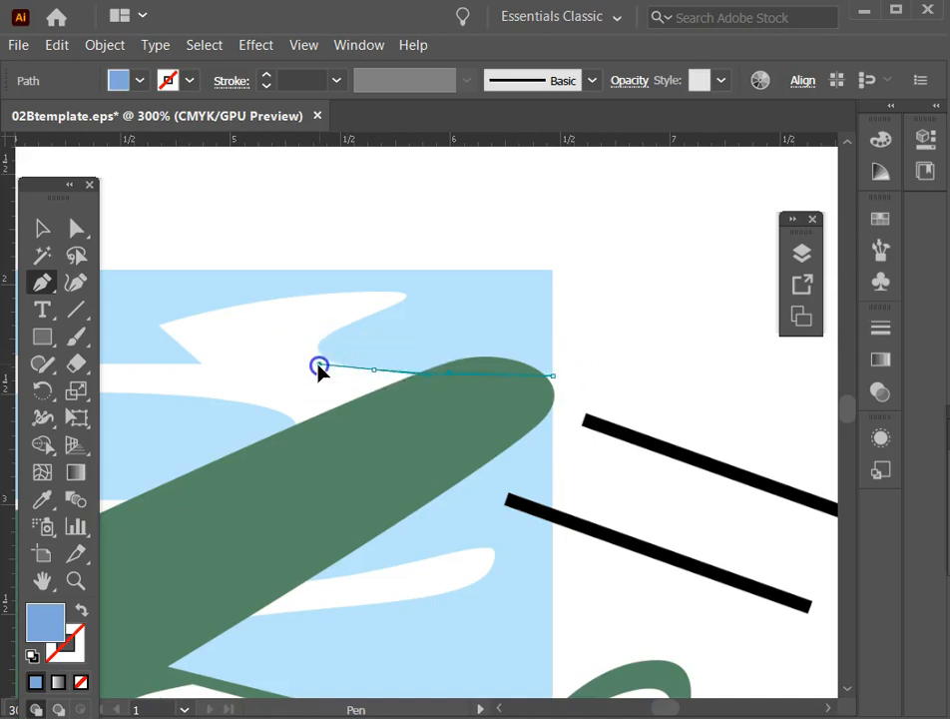
drag(318, 368, 423, 295)
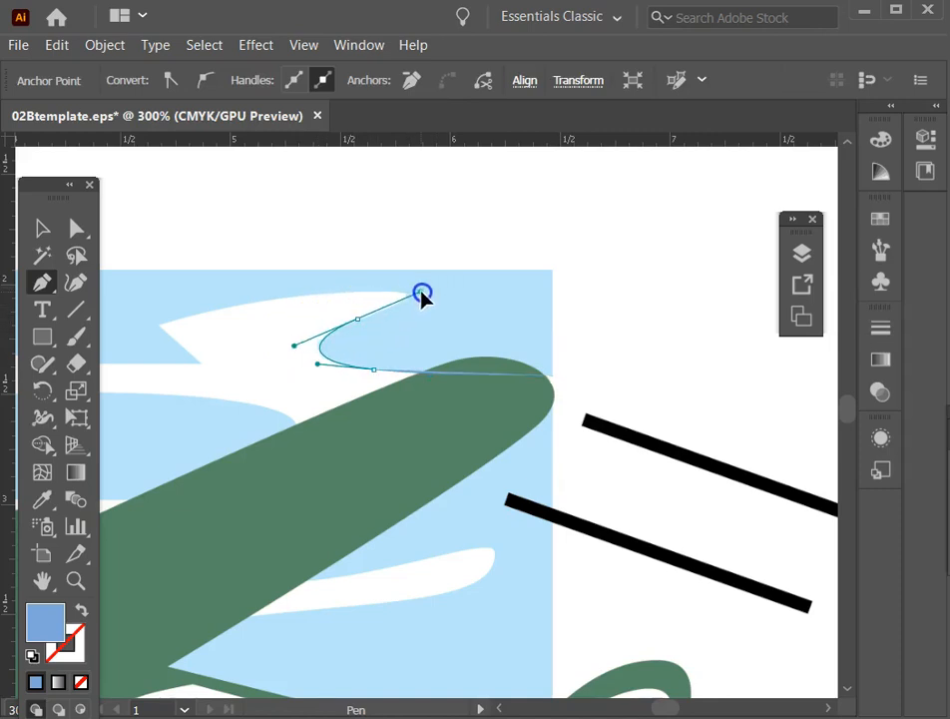
drag(422, 296, 357, 297)
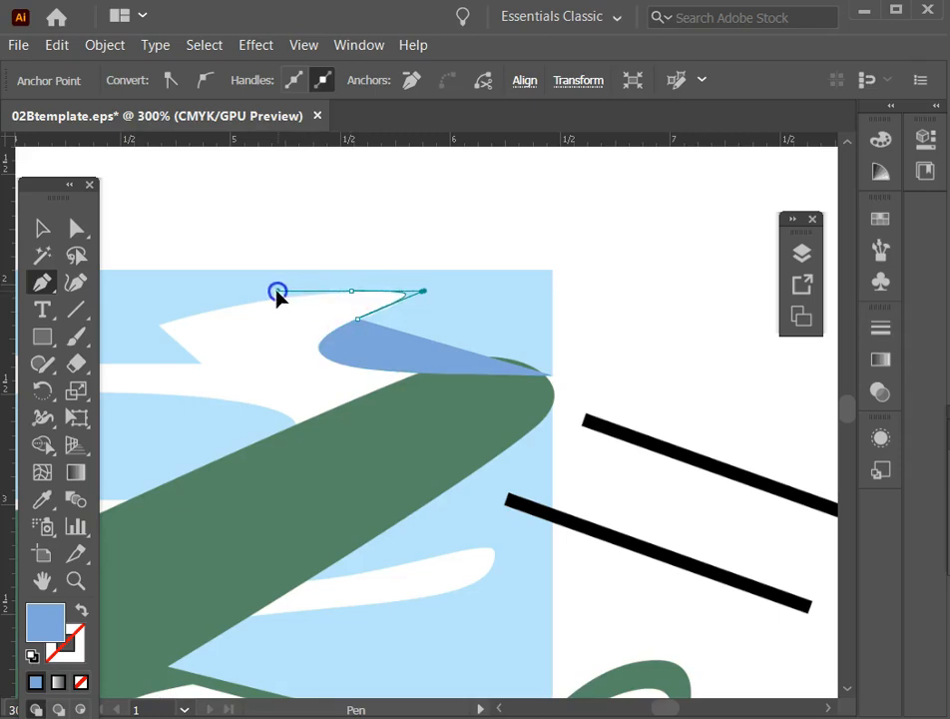
click(278, 292)
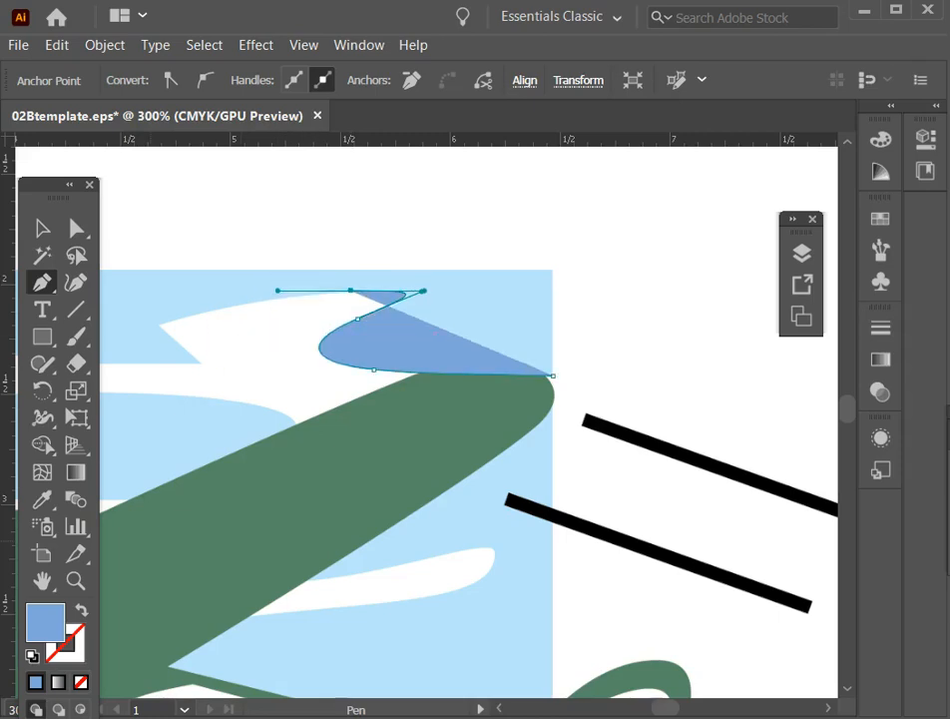
Swap the path's fill and stroke, then extend the upper cloud outline around its sharp left tip to the notch below.
click(76, 611)
mouse_move(358, 319)
mouse_down()
mouse_move(314, 331)
mouse_move(353, 305)
mouse_move(137, 316)
mouse_move(178, 331)
mouse_move(130, 306)
mouse_move(183, 350)
mouse_up()
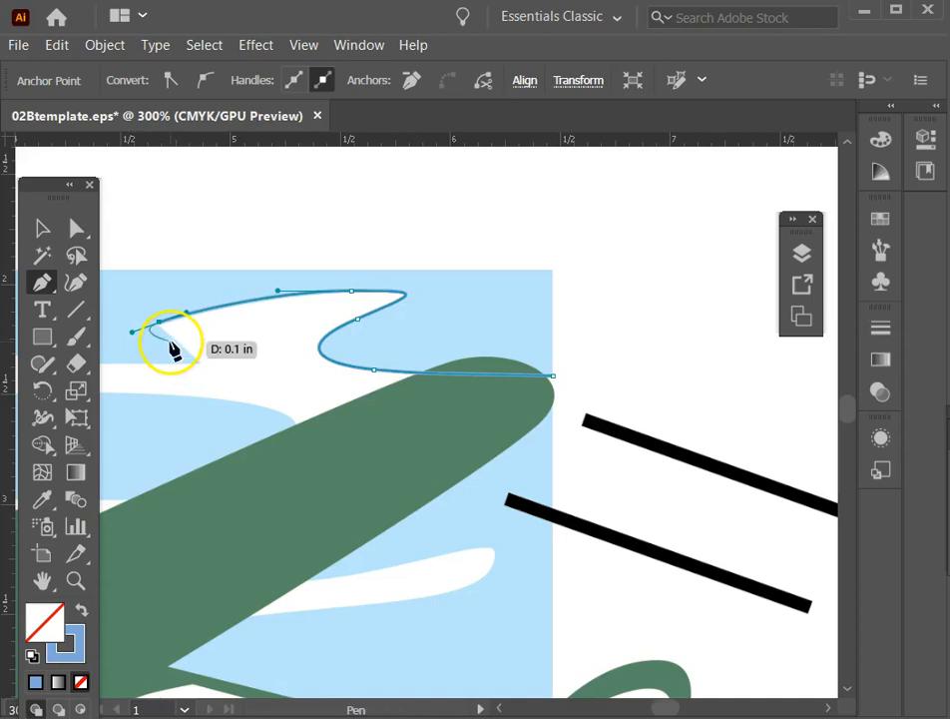
drag(159, 324, 160, 329)
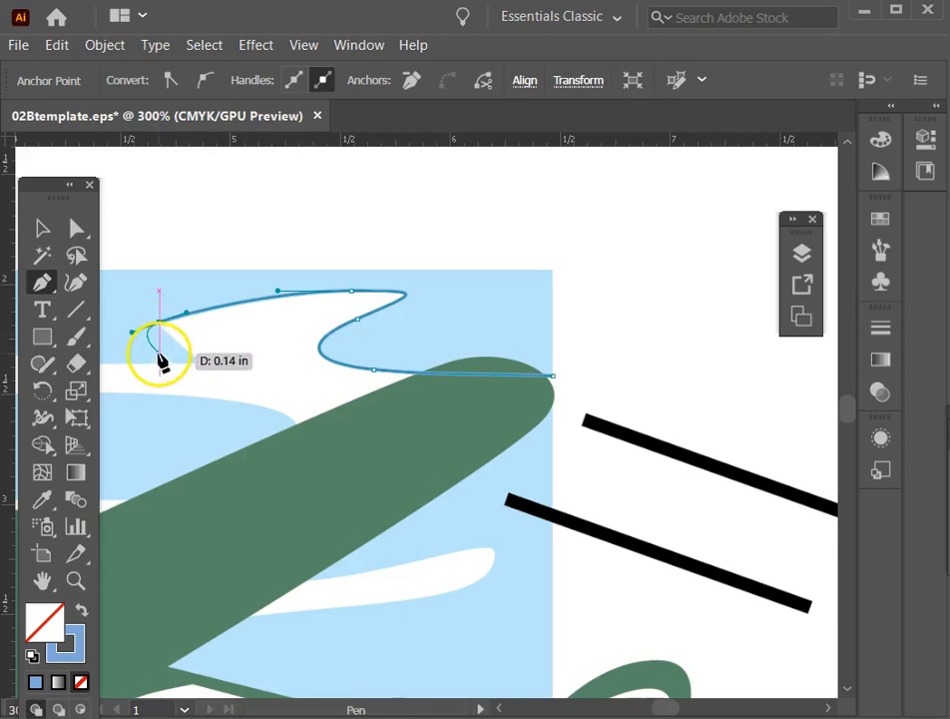
key(alt)
drag(133, 338, 206, 368)
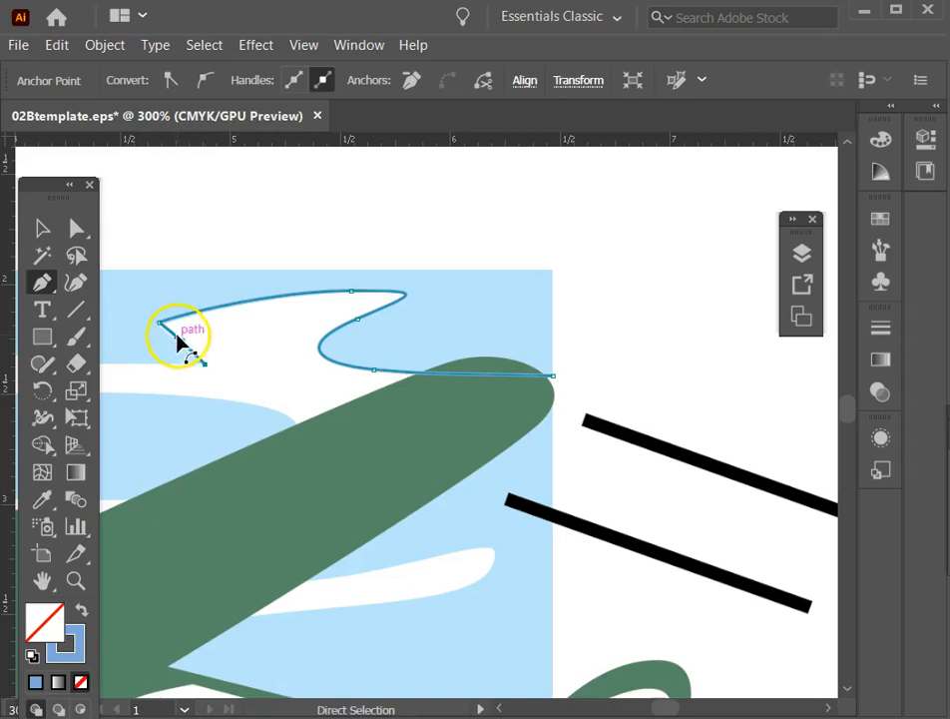
drag(160, 326, 158, 327)
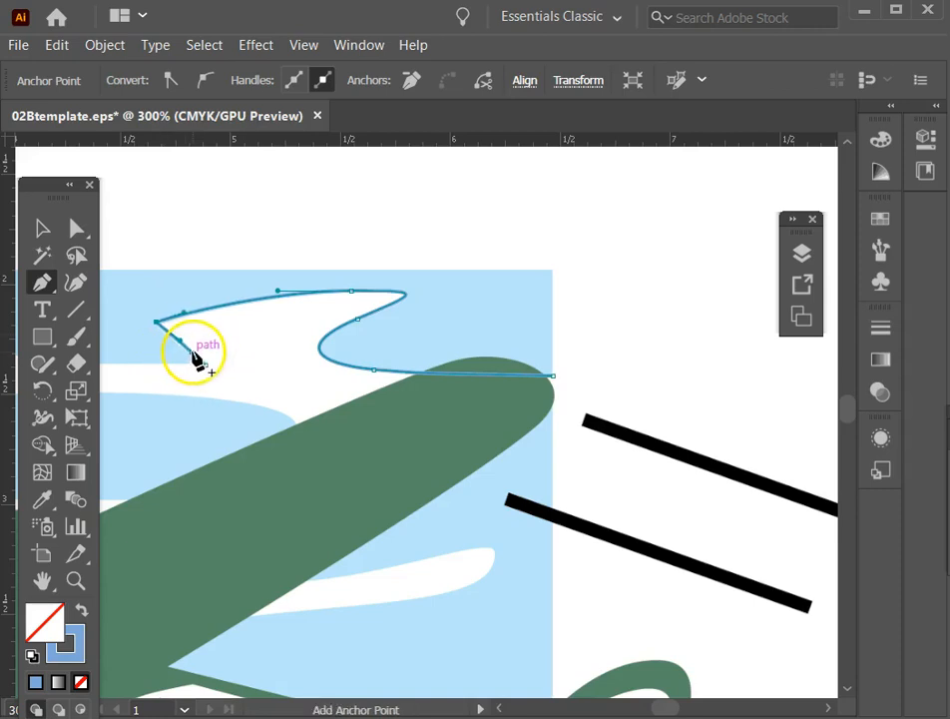
Trace the cloud's upper edge from the notch around its rounded left end to the lower-left point.
key(space)
drag(215, 253, 478, 212)
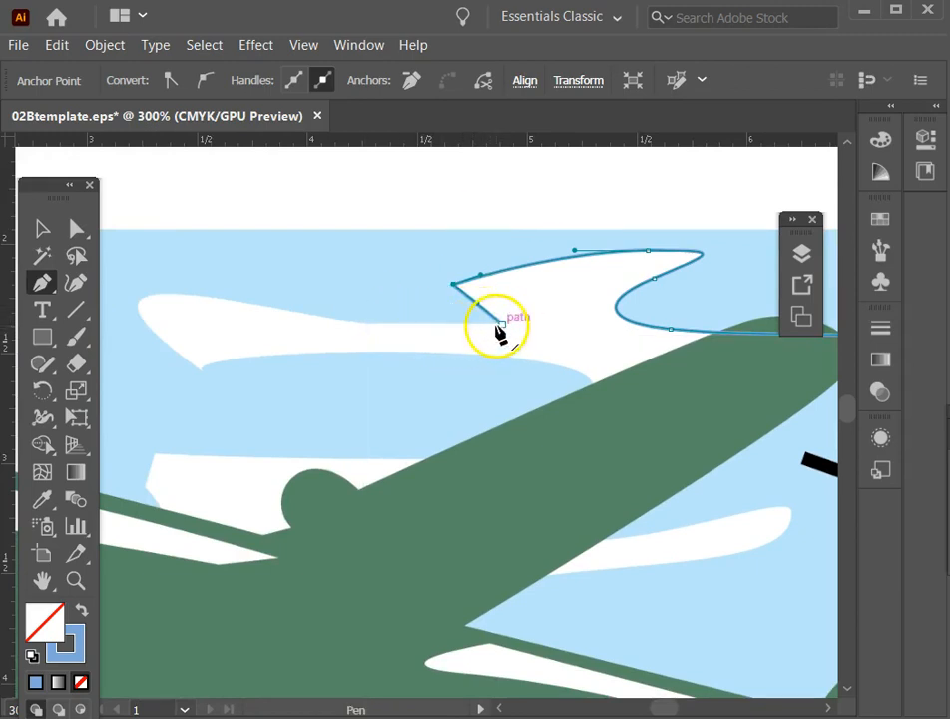
drag(502, 326, 204, 414)
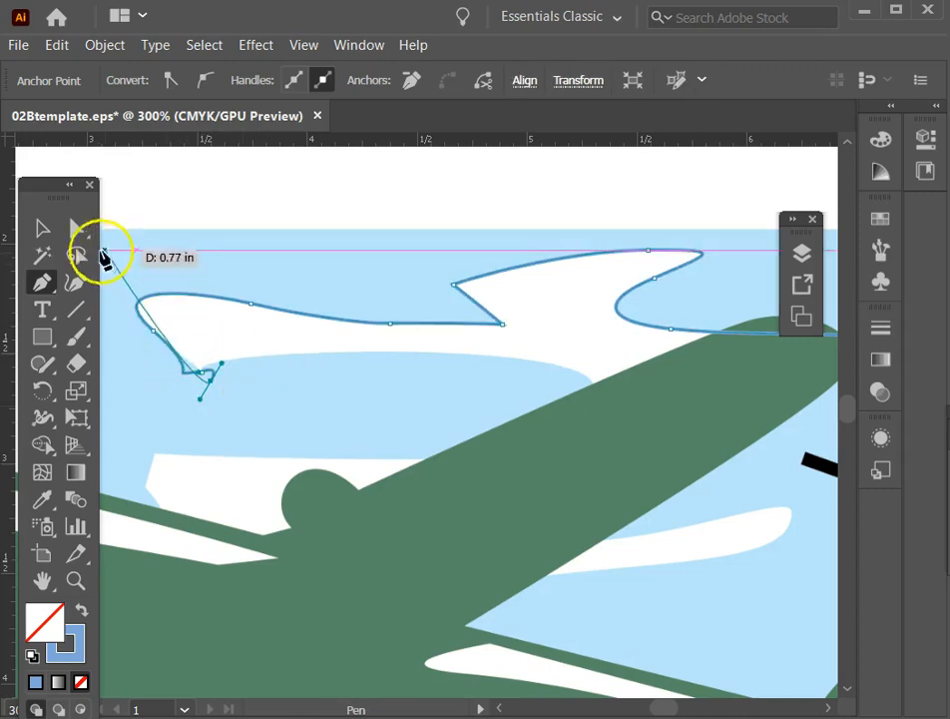
Delete the stray anchor point beside the cloud's lower-left point.
click(76, 230)
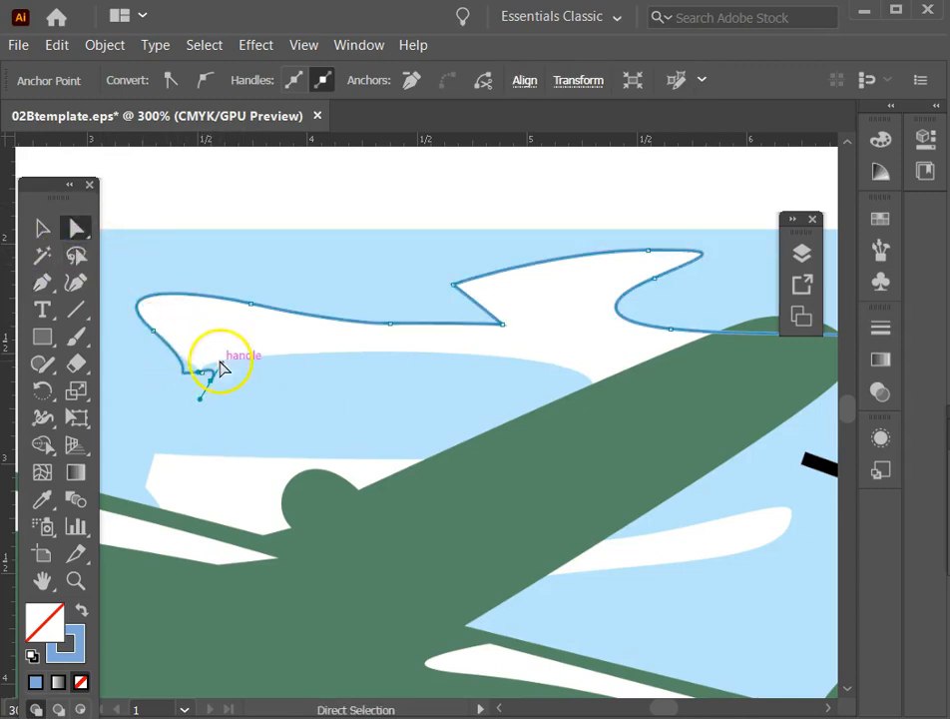
click(211, 397)
click(211, 380)
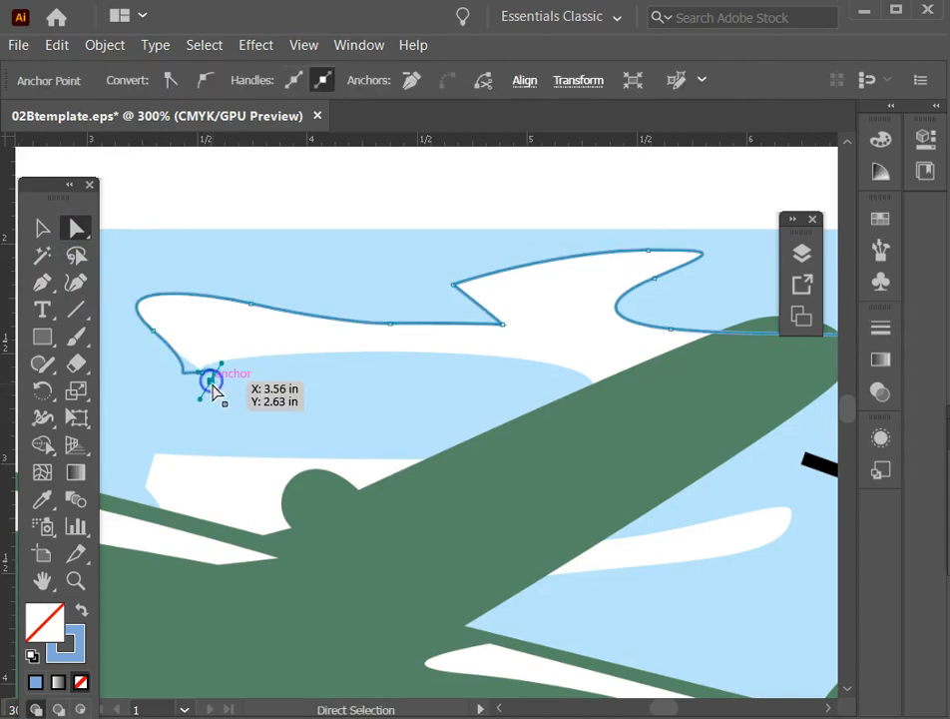
key(Delete)
Adjust the direction handles of the anchor at the cloud's lower-left point so both adjoining edges follow the template.
click(201, 373)
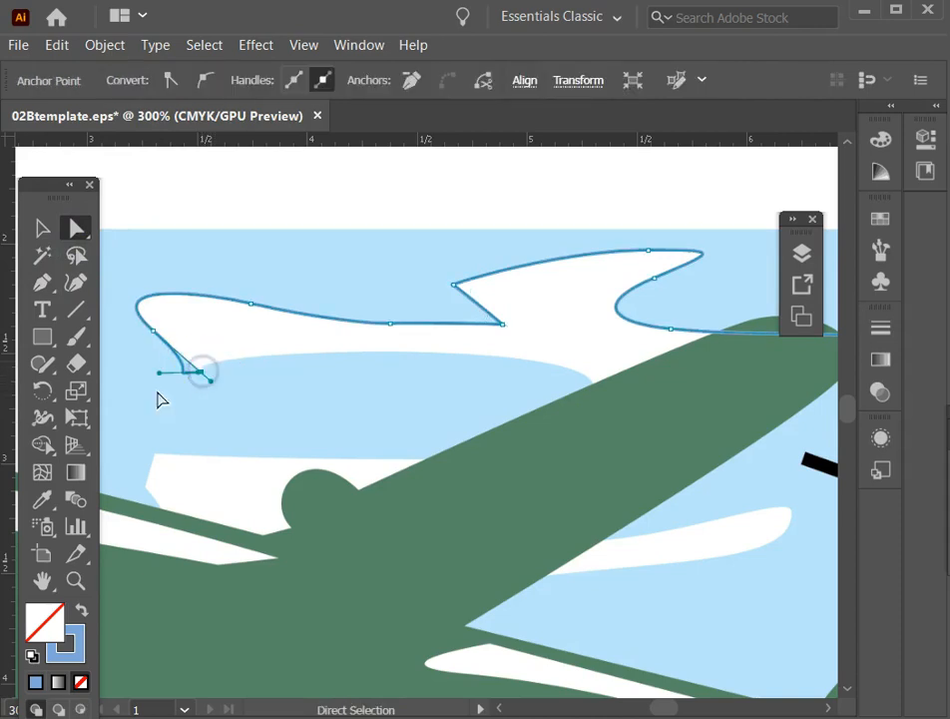
click(172, 367)
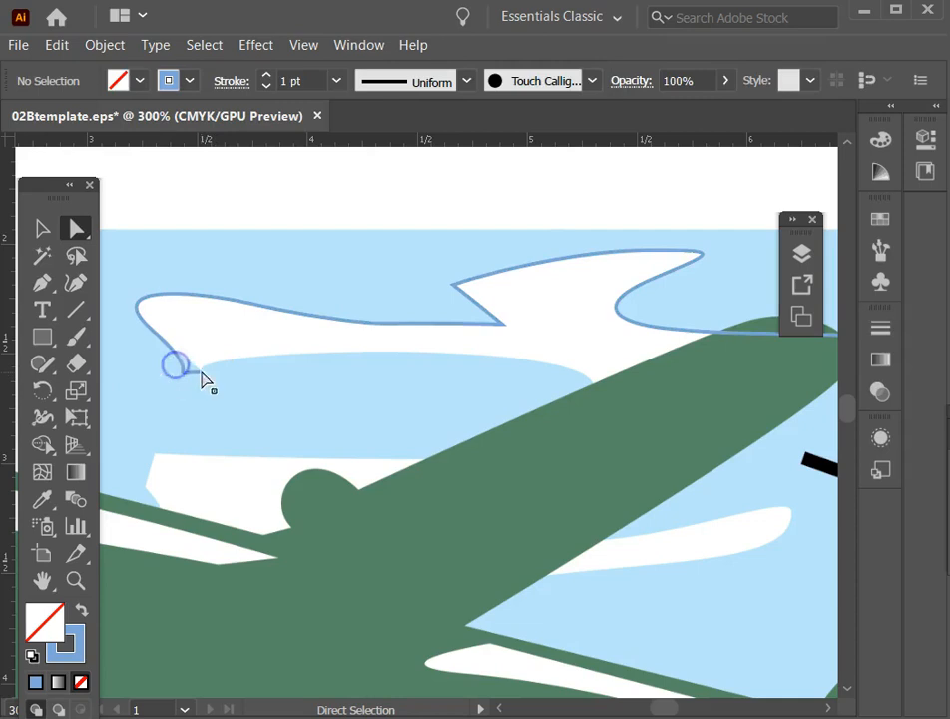
click(200, 372)
click(161, 374)
drag(160, 375, 204, 331)
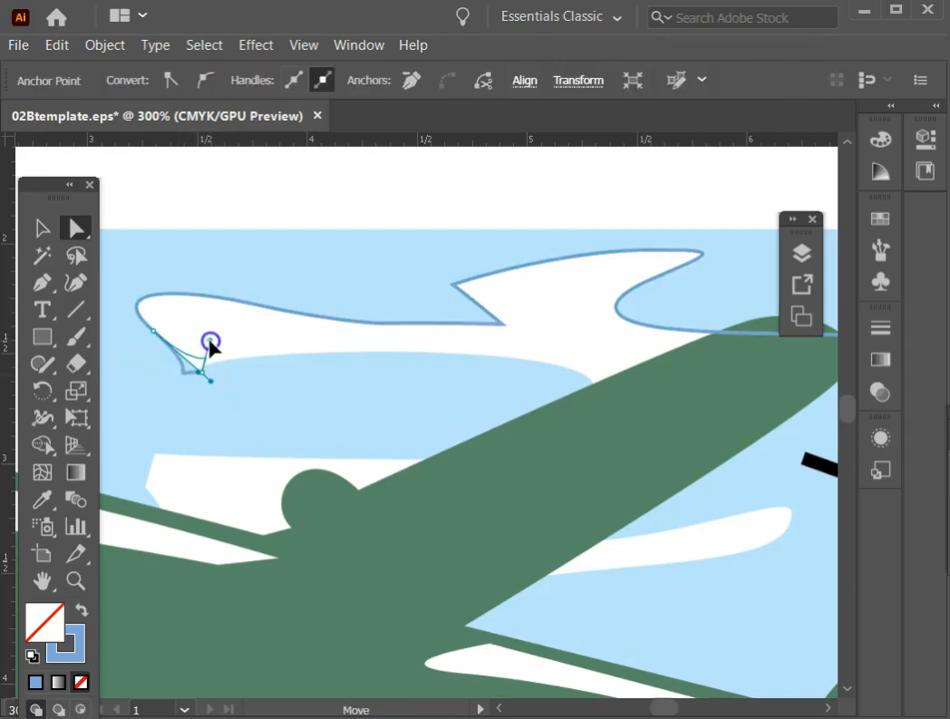
click(200, 377)
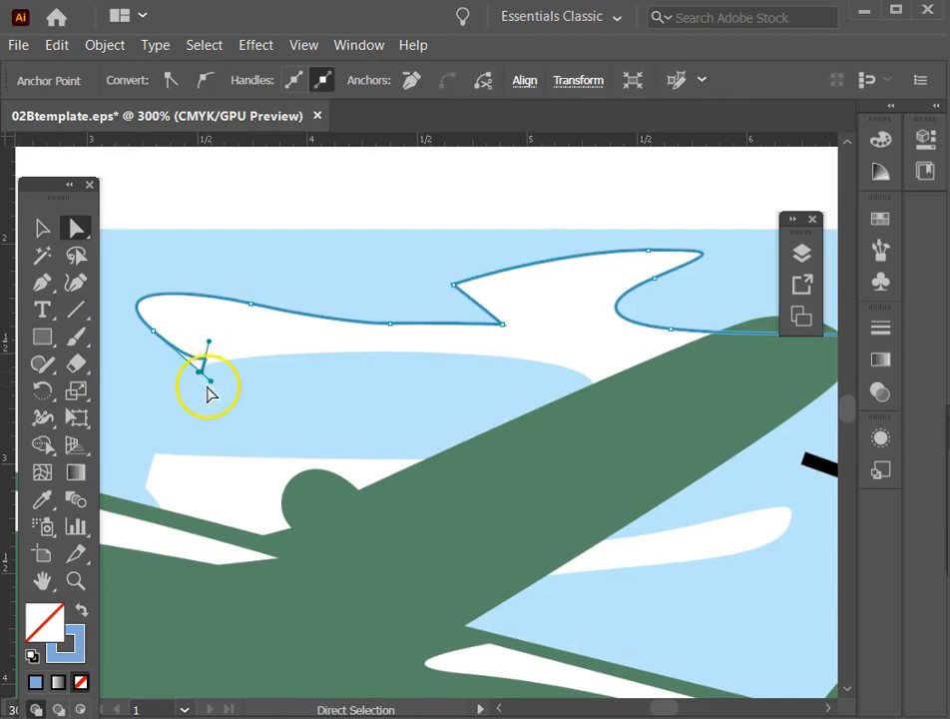
mouse_move(202, 374)
mouse_down()
mouse_move(202, 409)
mouse_move(188, 363)
mouse_move(197, 388)
mouse_move(216, 388)
mouse_move(236, 373)
mouse_move(191, 352)
mouse_move(189, 365)
mouse_move(209, 359)
mouse_up()
click(233, 374)
Resume the Pen path at the lower-left point and trace the cloud's underside to just inside the green wing.
click(42, 282)
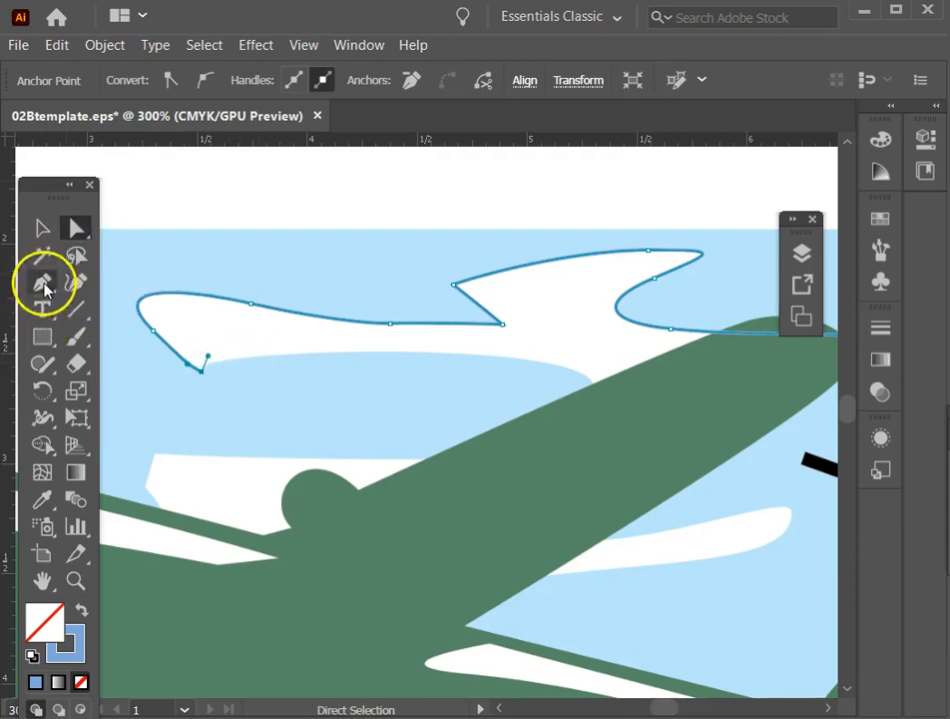
click(199, 371)
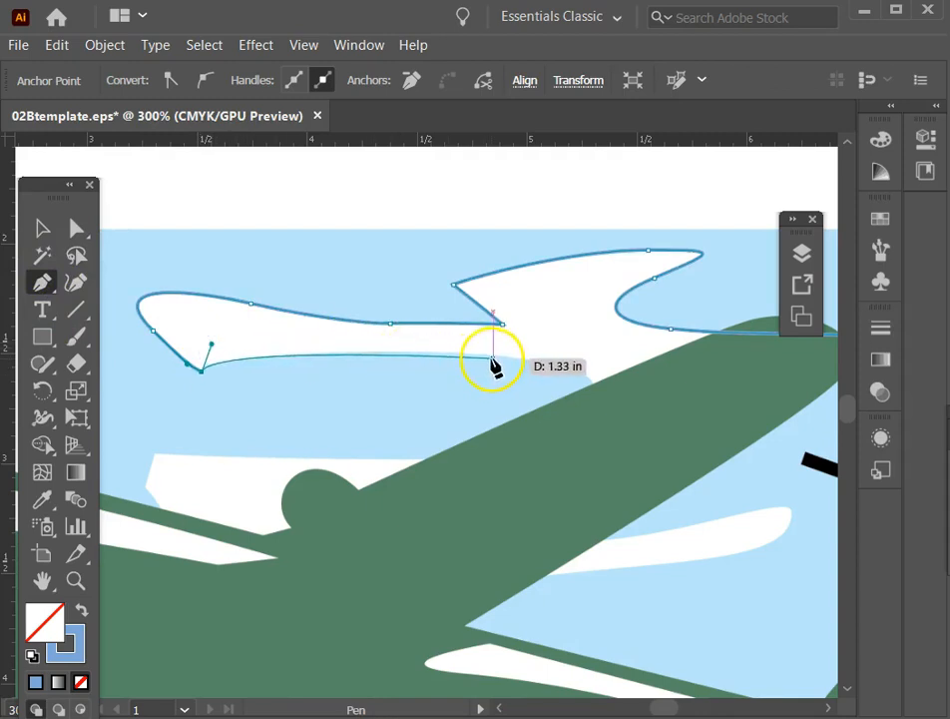
drag(506, 358, 536, 362)
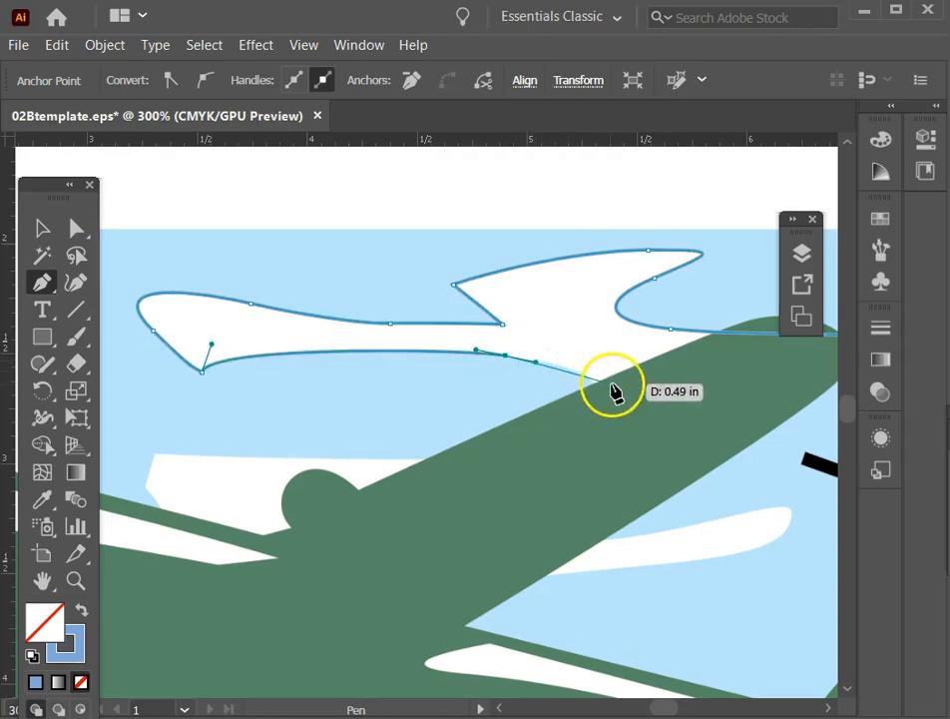
drag(602, 398, 593, 430)
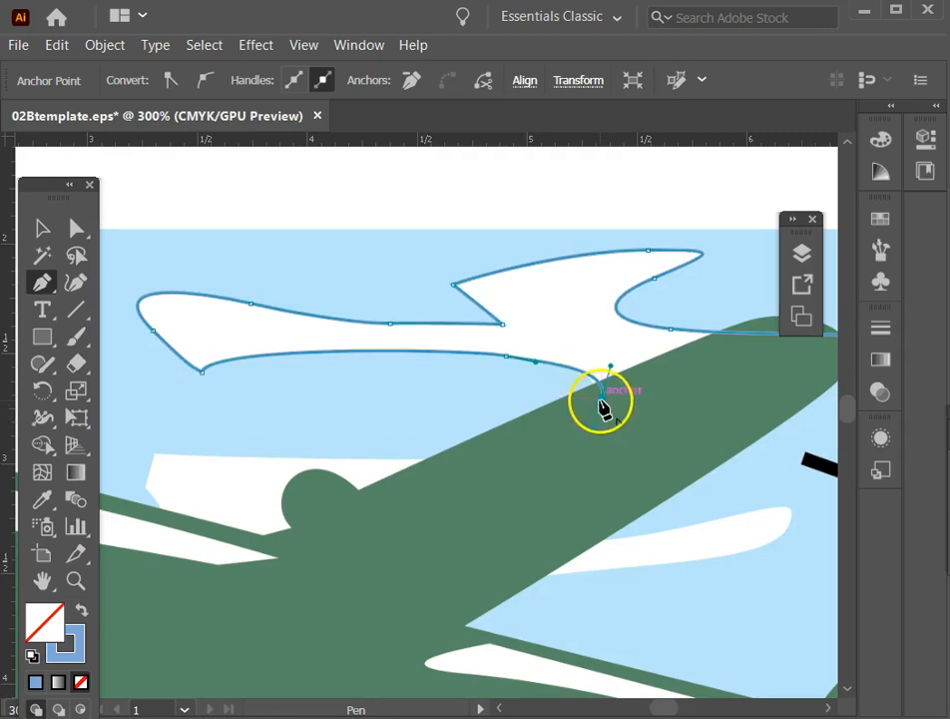
key(ctrl)
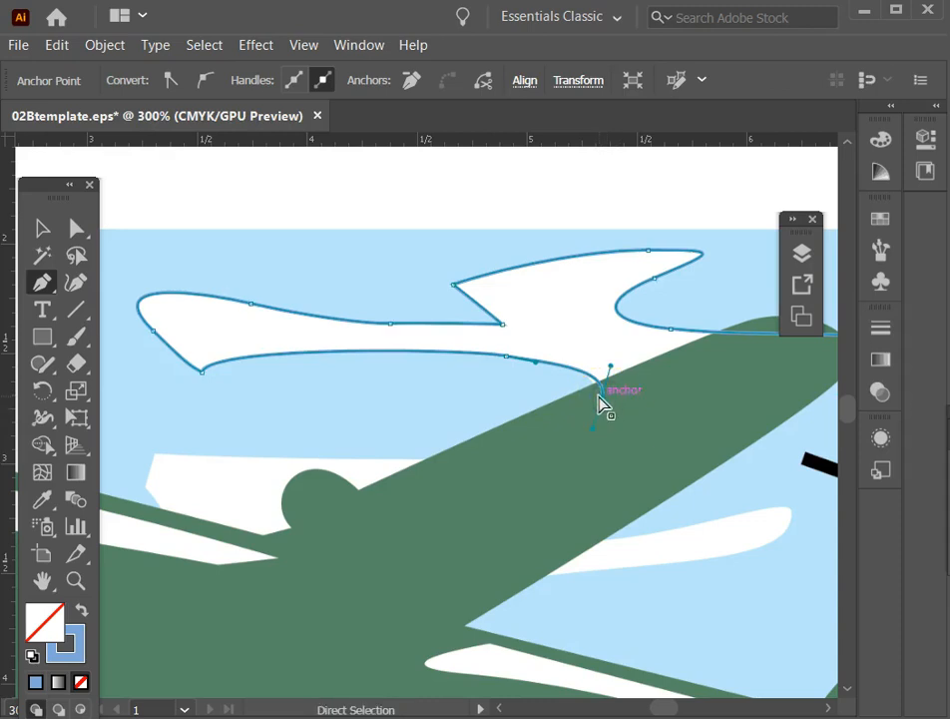
drag(605, 400, 591, 439)
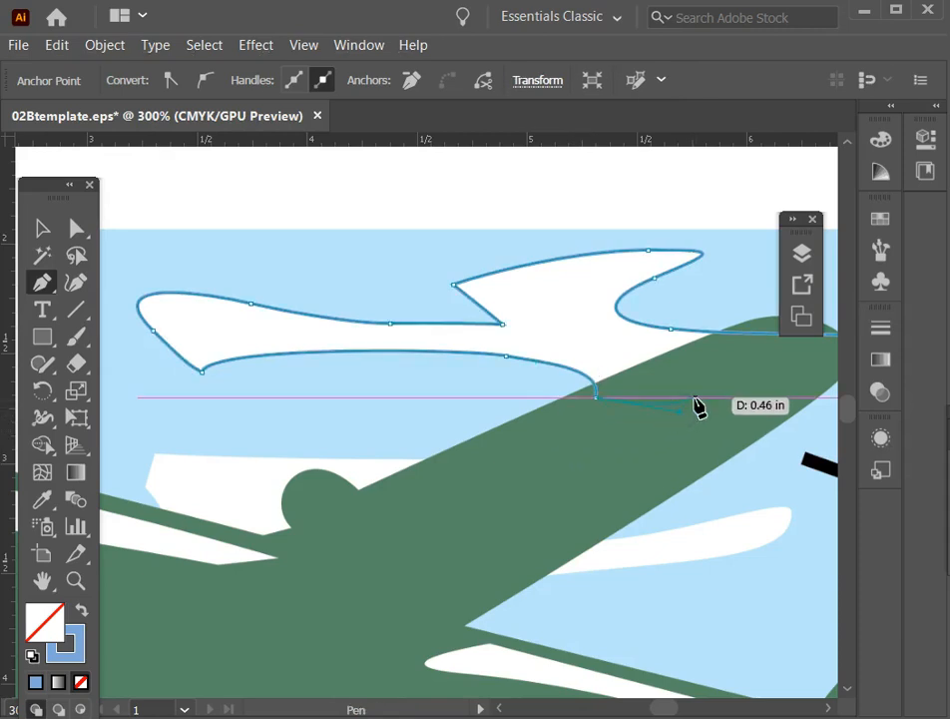
Close the cloud outline across the wing and up the sky's right edge to the starting anchor.
key(space)
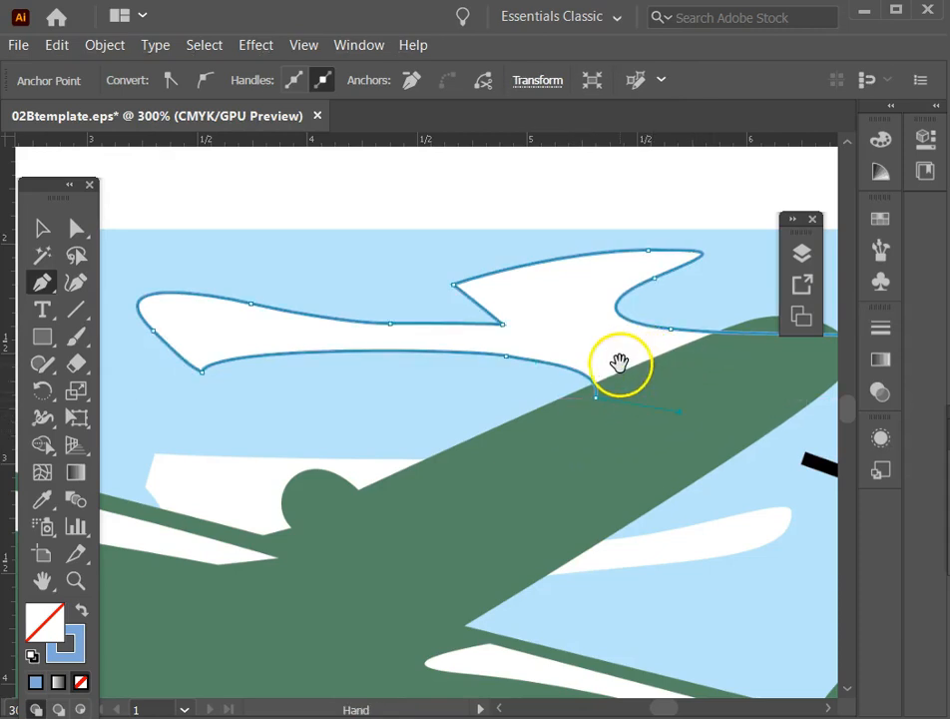
drag(643, 385, 379, 361)
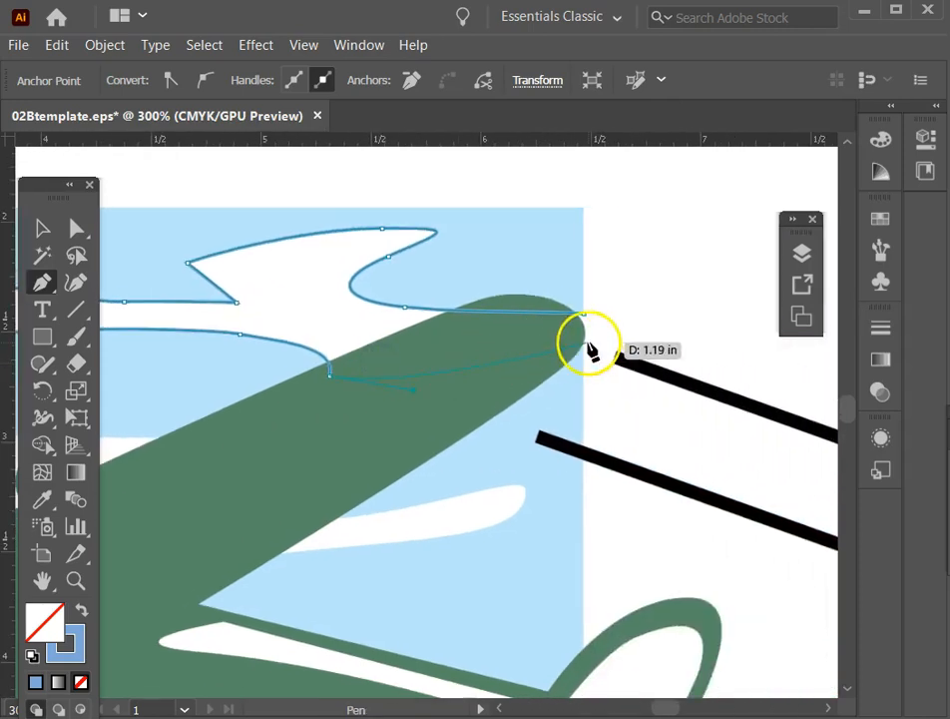
click(585, 342)
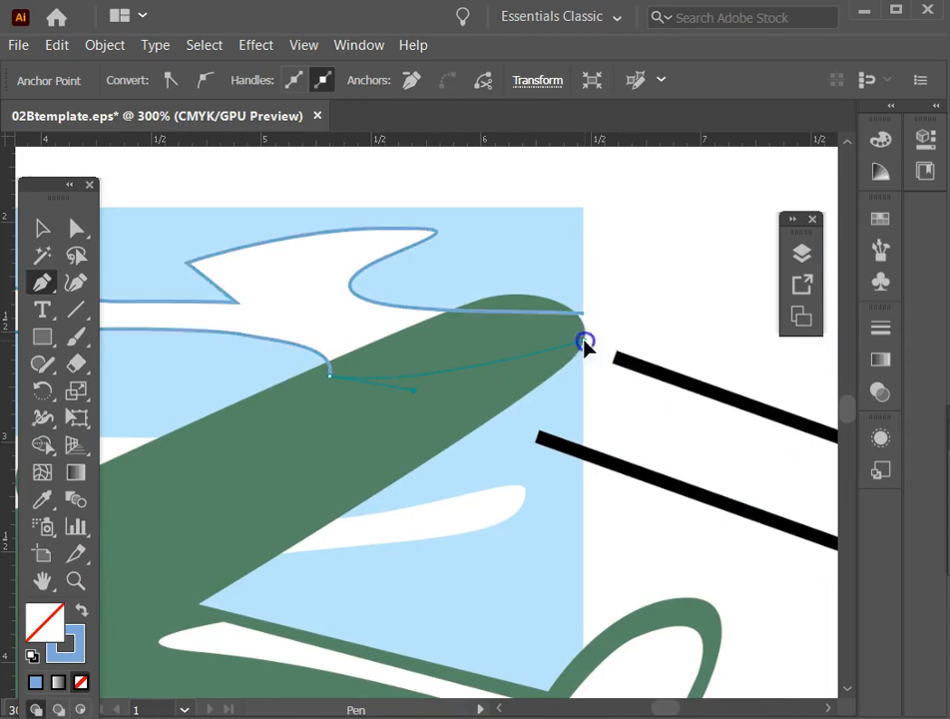
click(585, 315)
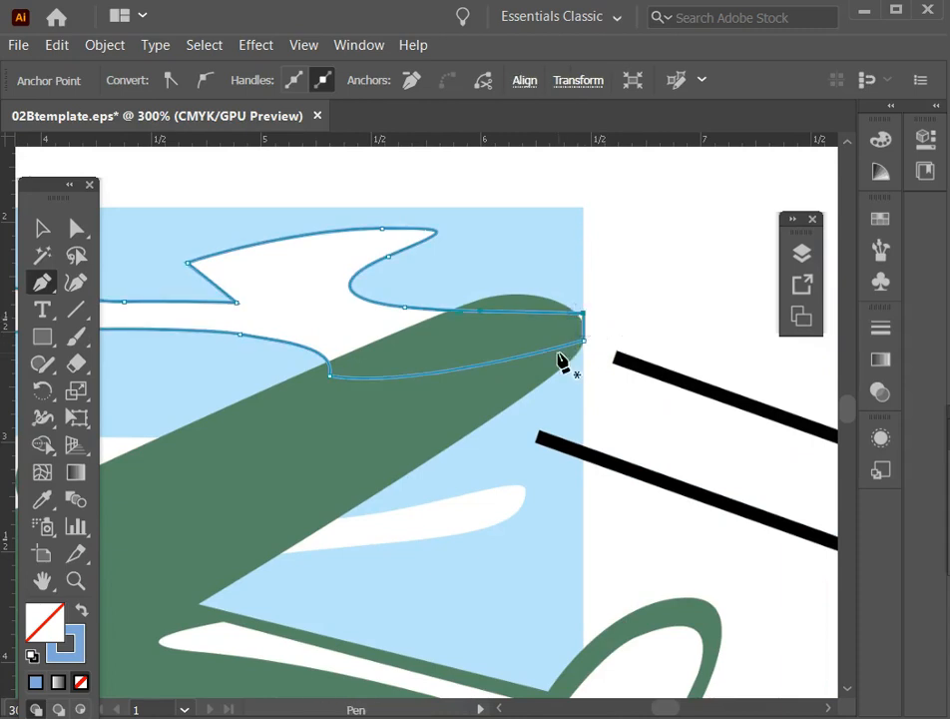
click(40, 228)
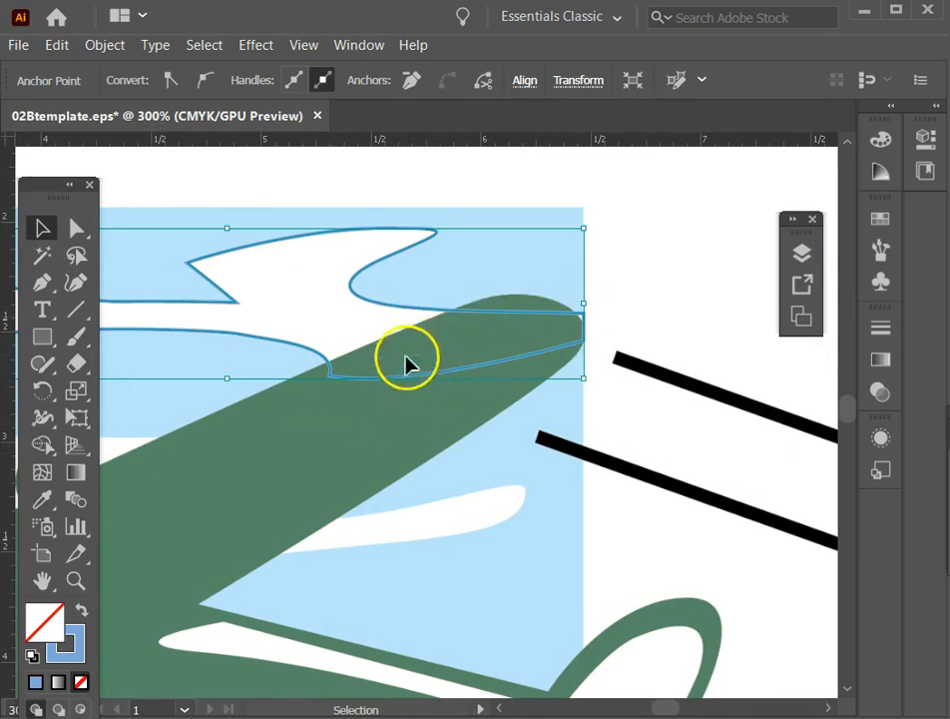
drag(294, 490, 566, 397)
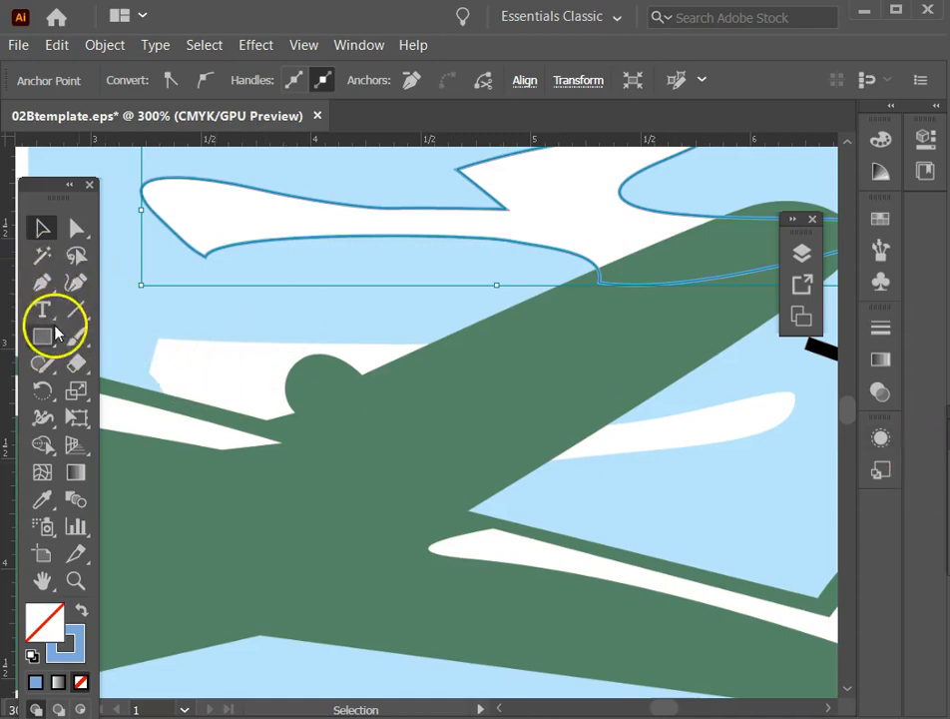
click(42, 283)
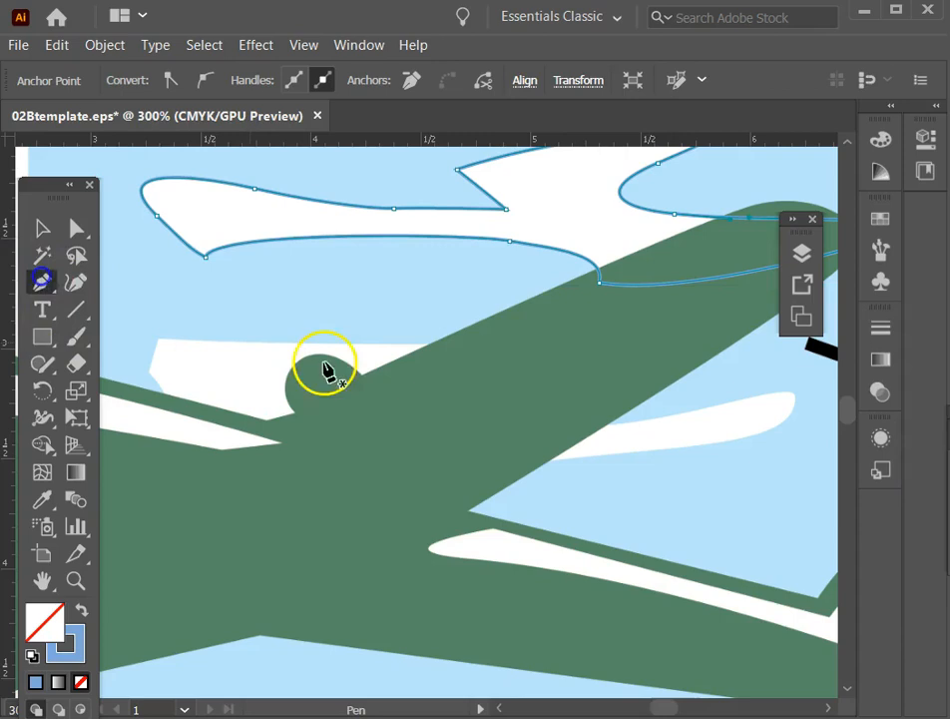
click(456, 350)
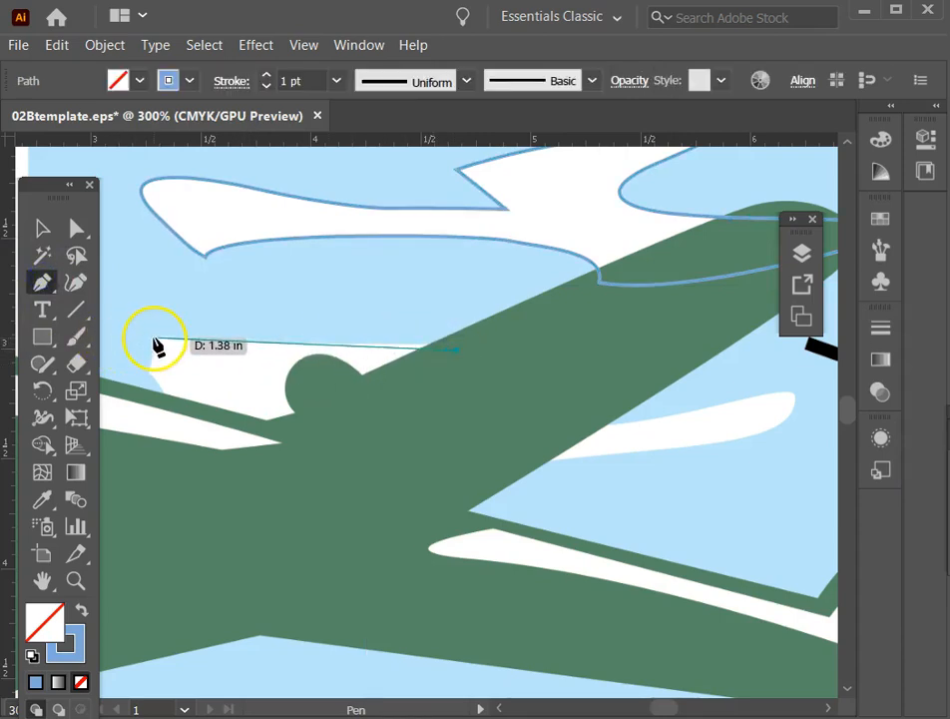
click(154, 341)
click(150, 369)
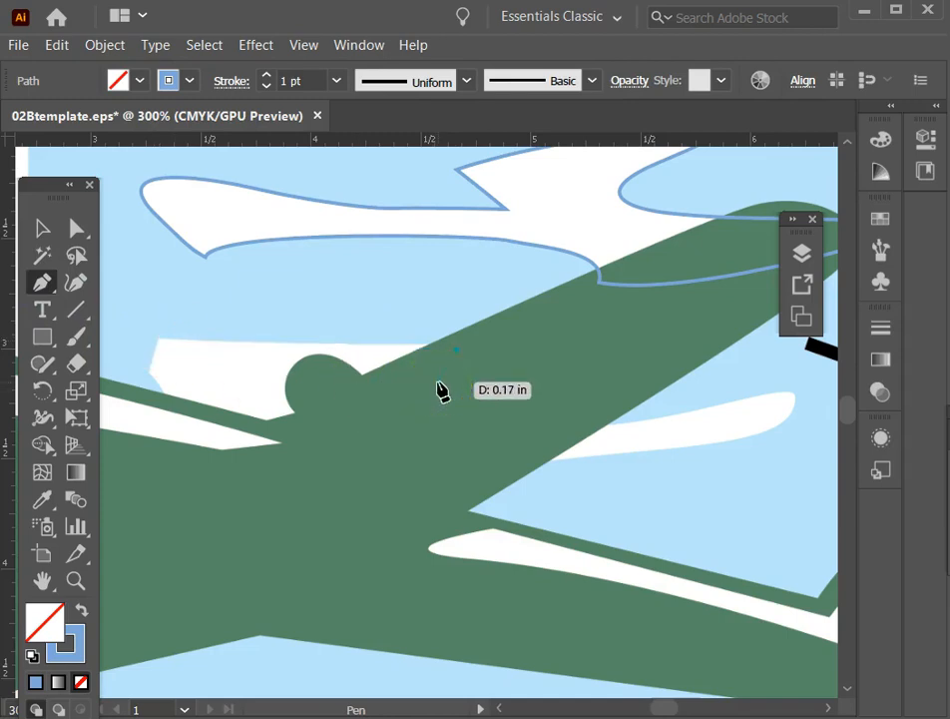
click(442, 387)
click(38, 281)
click(436, 378)
Trace the lower cloud as a closed Pen path from the wing's upper edge, around its left corners, under the airplane and around the rounded right end.
click(449, 345)
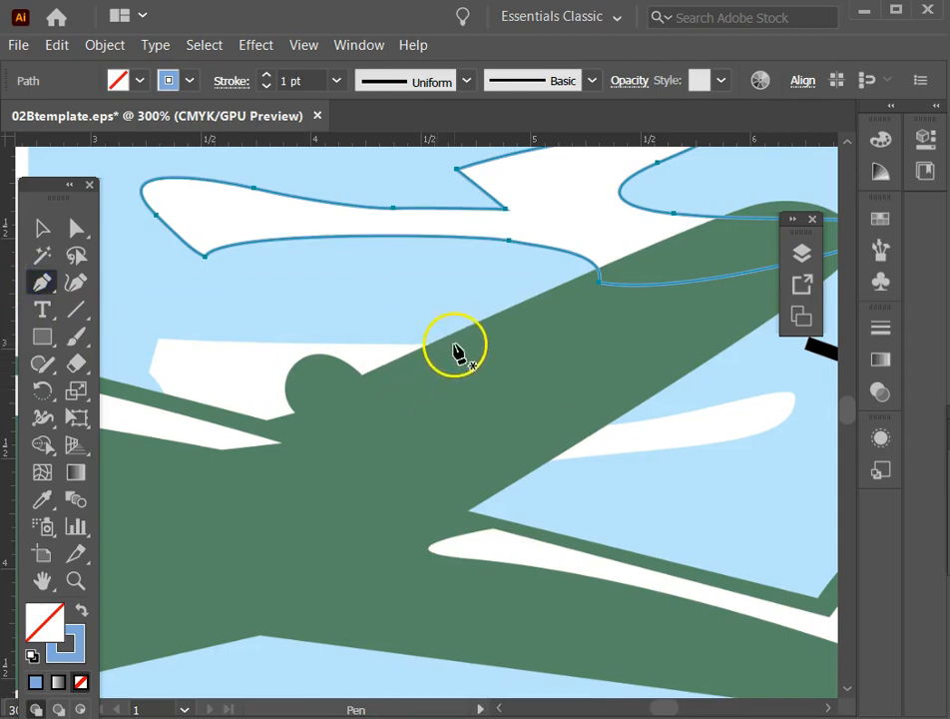
click(163, 345)
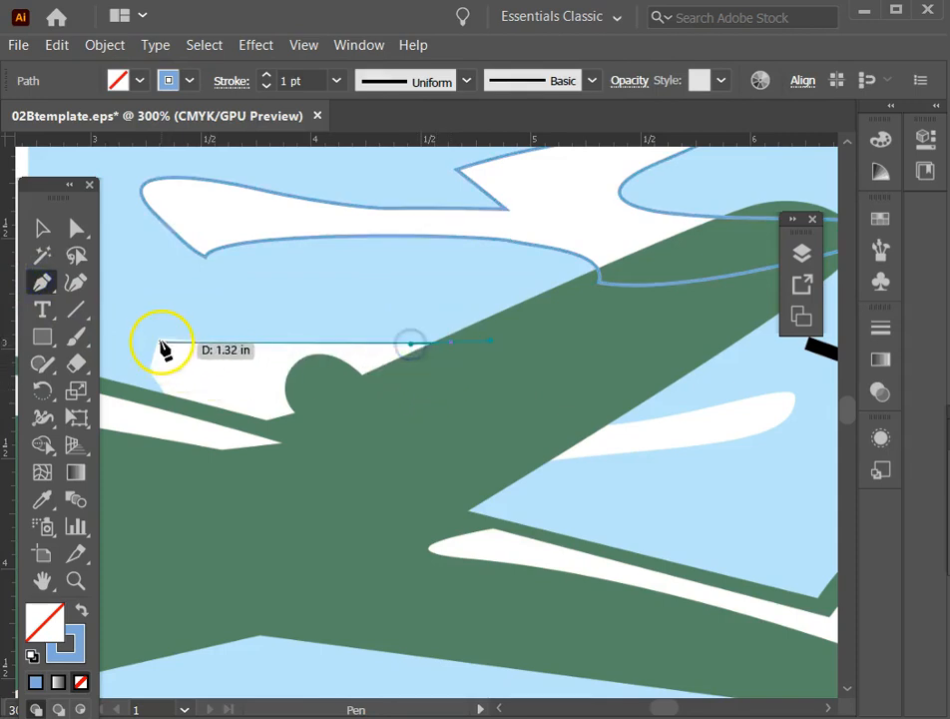
drag(199, 346, 613, 456)
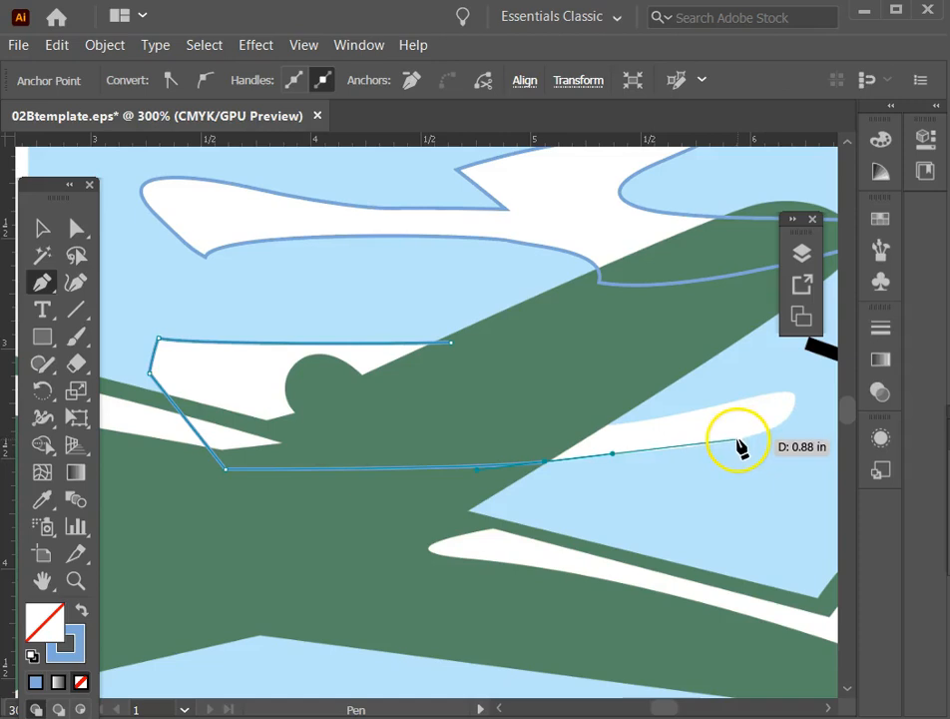
drag(733, 441, 755, 432)
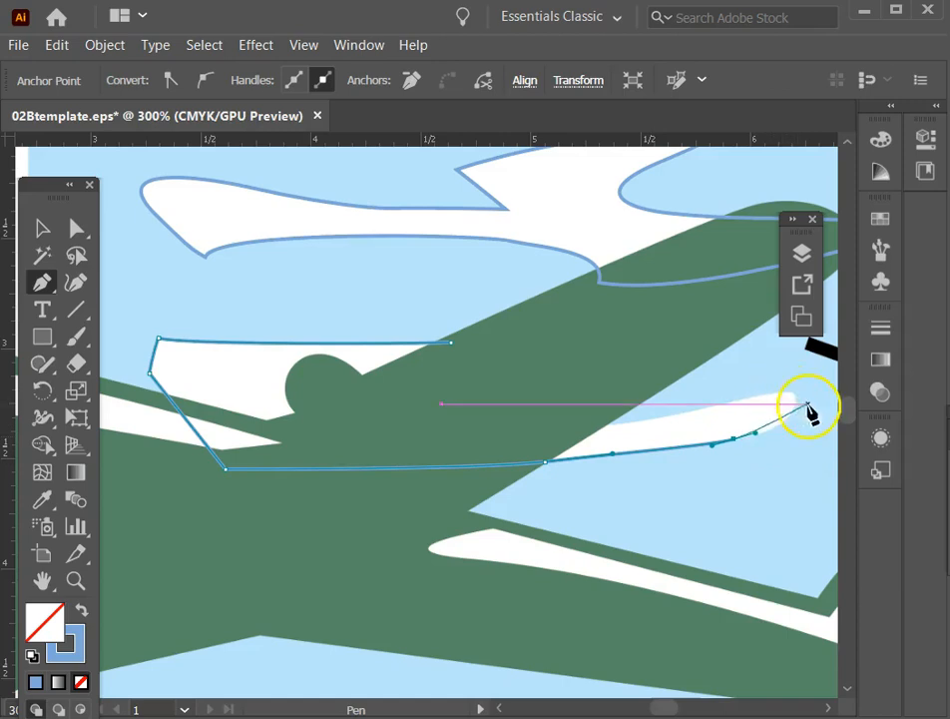
click(789, 419)
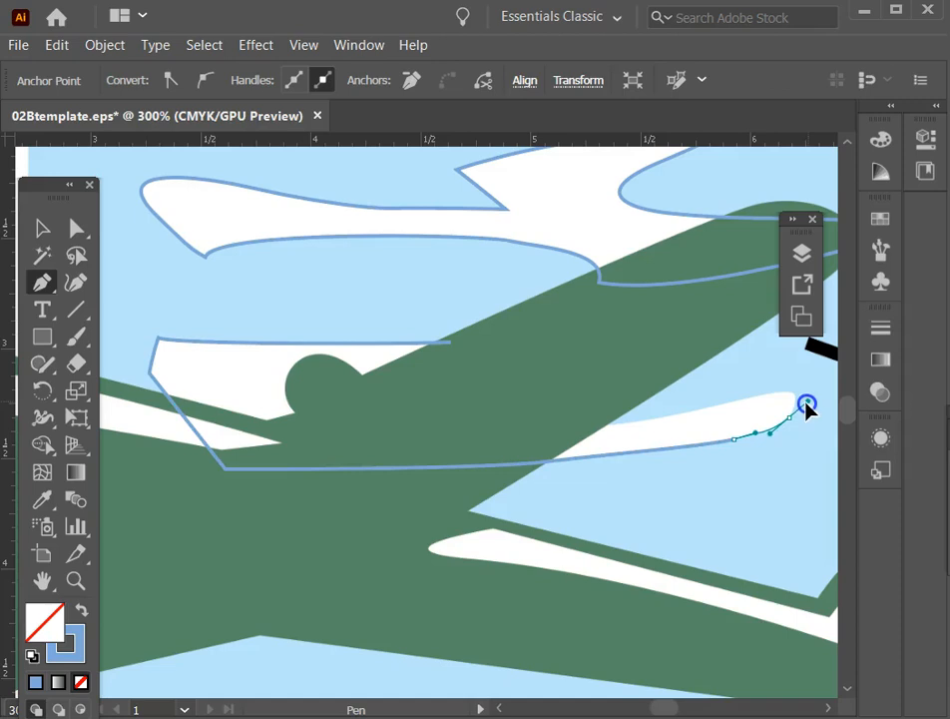
drag(811, 402, 540, 435)
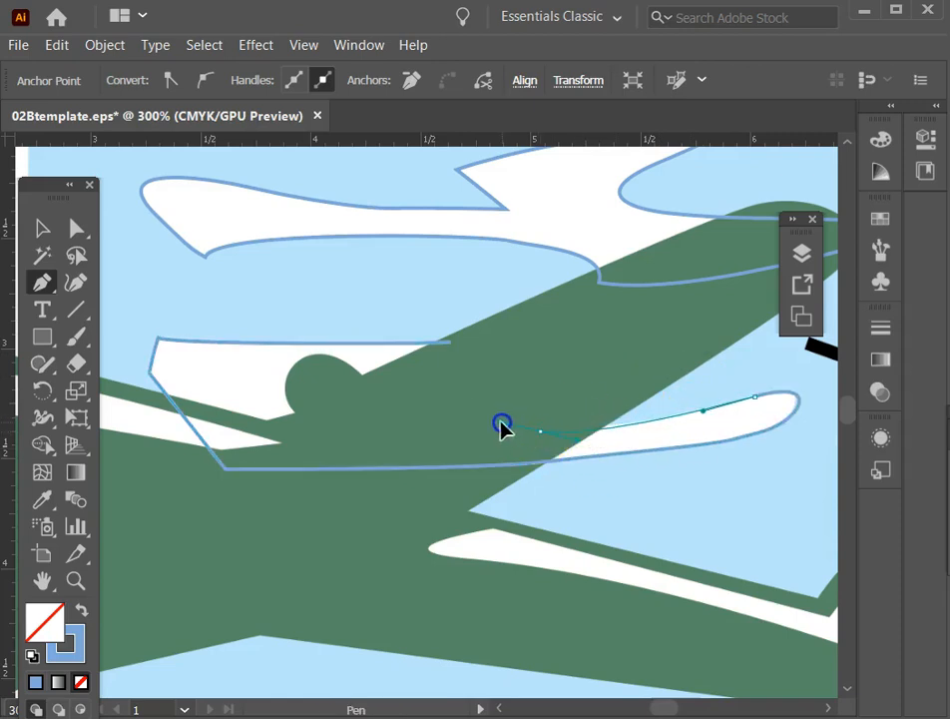
click(450, 343)
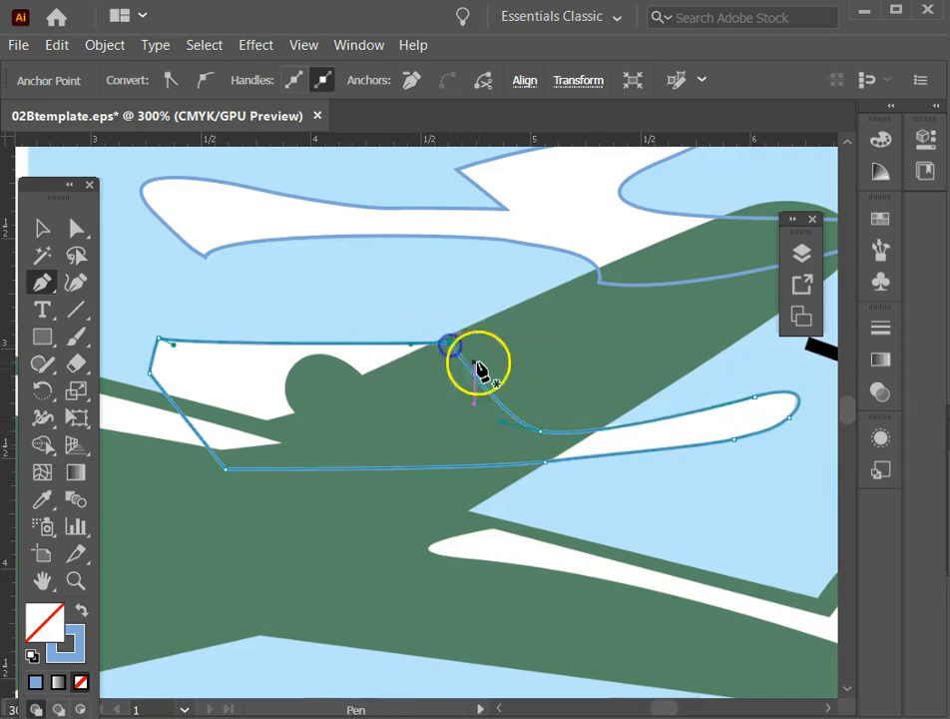
click(77, 229)
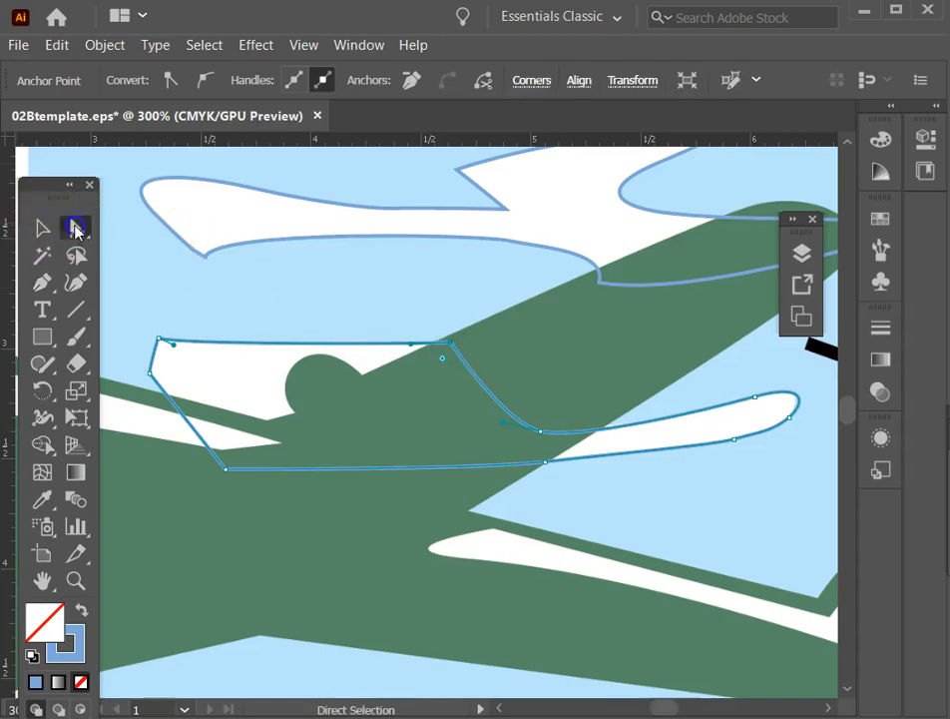
Fine-tune the lower cloud's anchors on its top edge and rounded right end to match the template, leaving the path deselected.
drag(541, 437, 543, 429)
click(787, 421)
drag(791, 423, 783, 423)
click(733, 464)
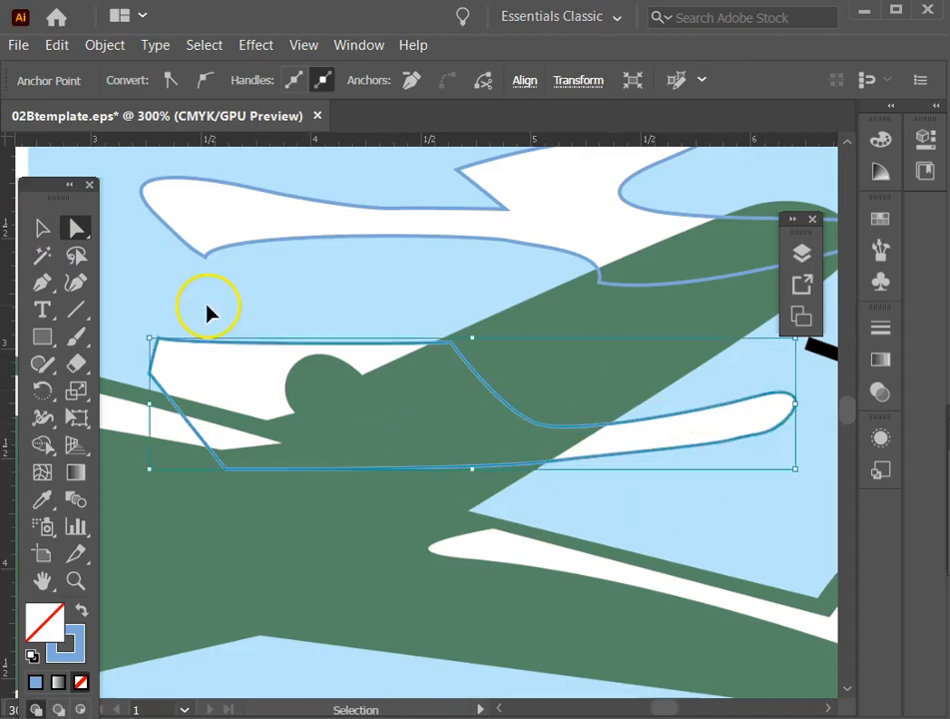
key(ctrl+0)
click(192, 248)
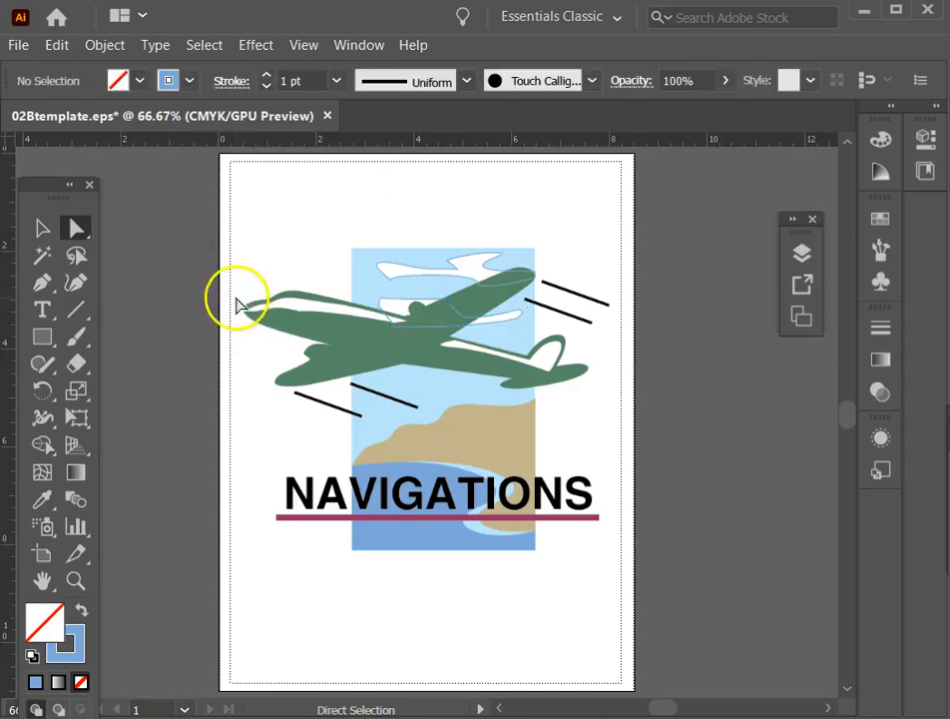
Examine the template airplane's wing and fuselage edges up close, ending with the whole artboard in view.
click(41, 227)
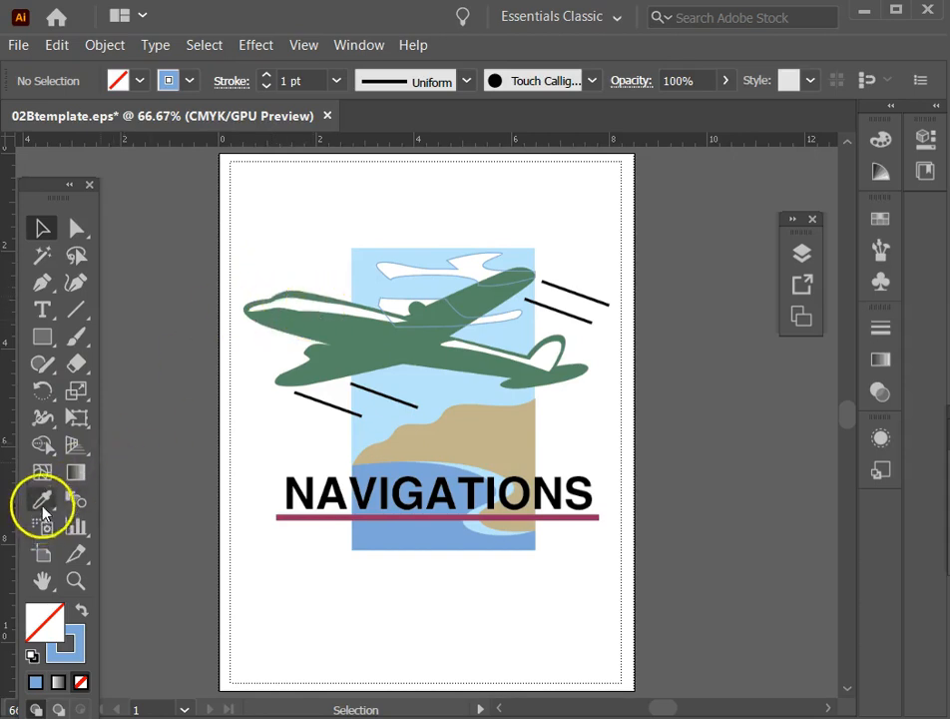
click(75, 580)
drag(222, 251, 636, 444)
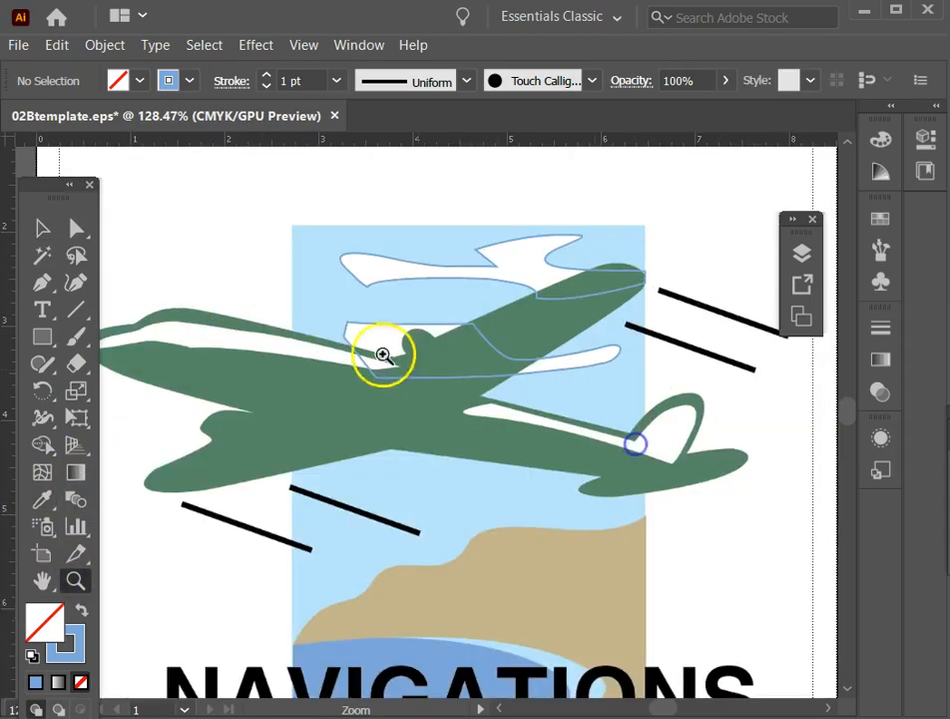
drag(114, 262, 385, 427)
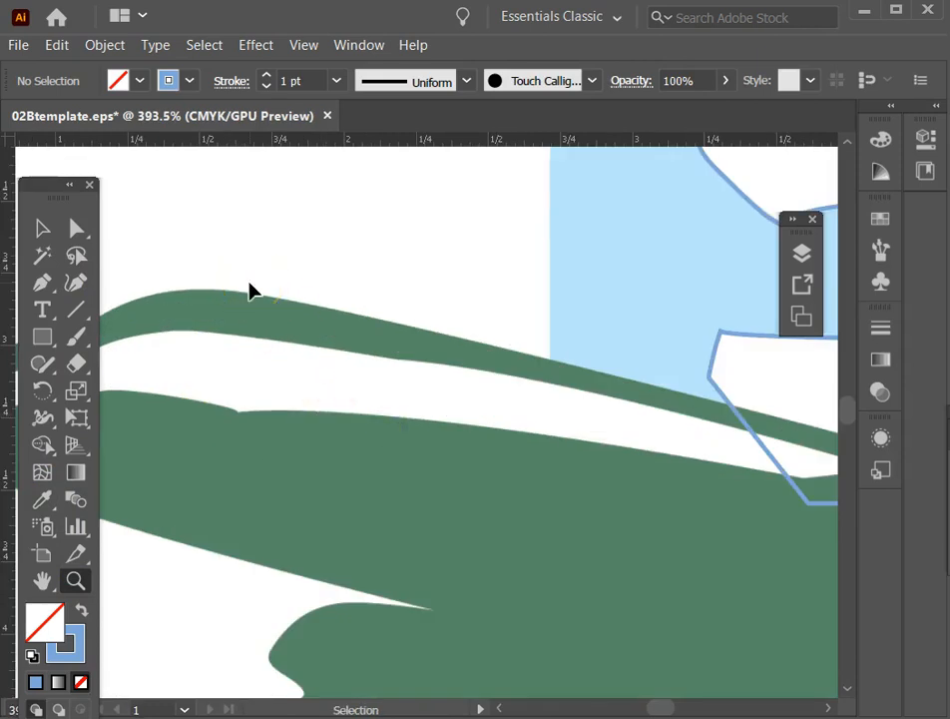
key(ctrl+0)
drag(416, 365, 473, 386)
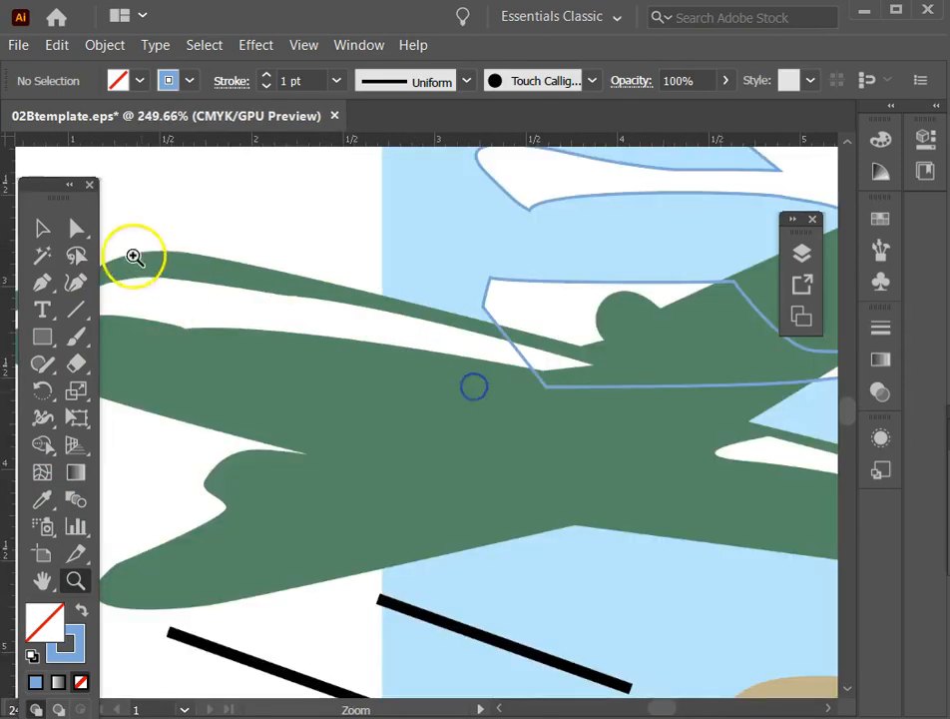
key(space)
drag(167, 285, 357, 395)
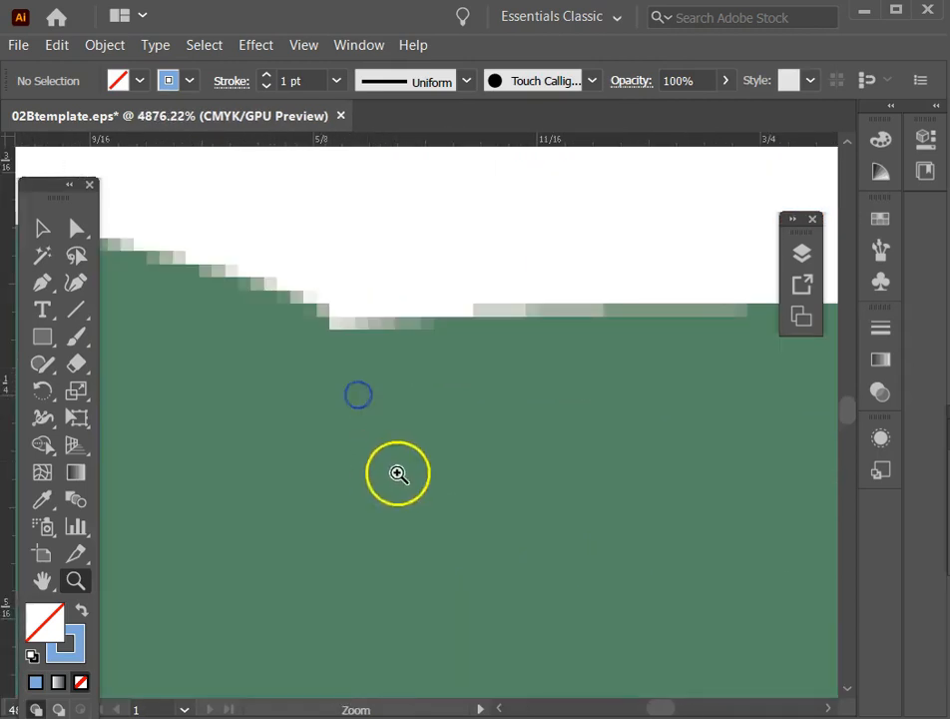
key(ctrl+0)
key(space)
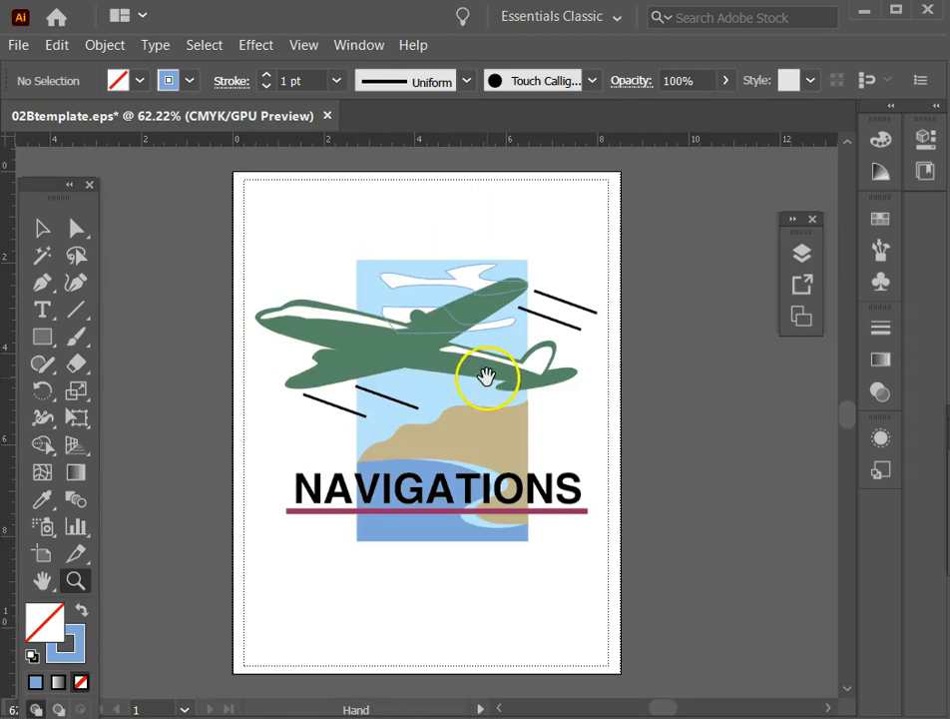
drag(487, 378, 382, 375)
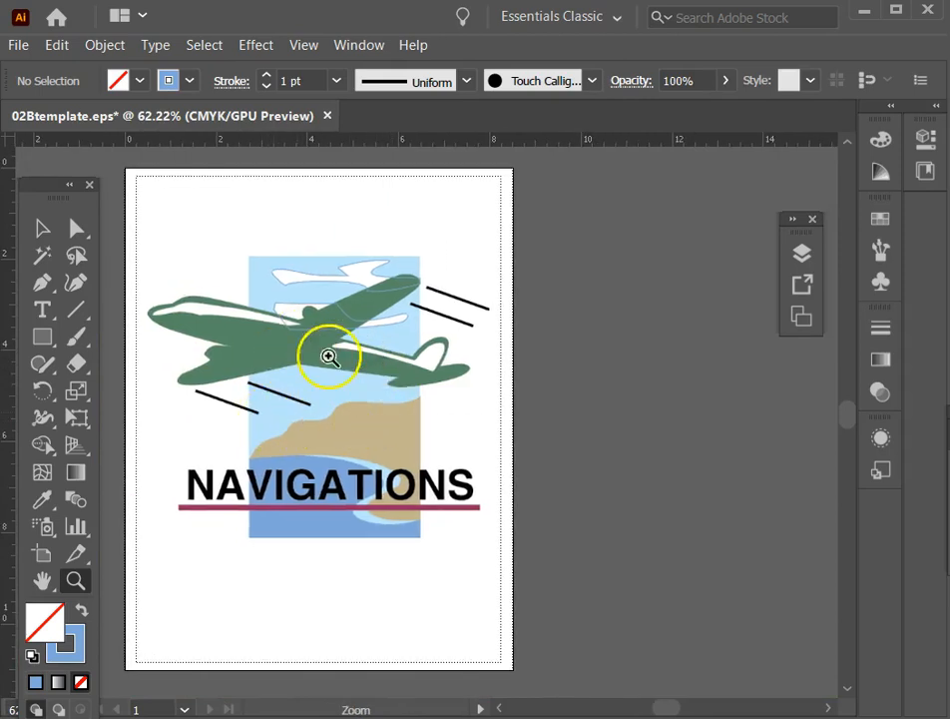
drag(279, 370, 381, 465)
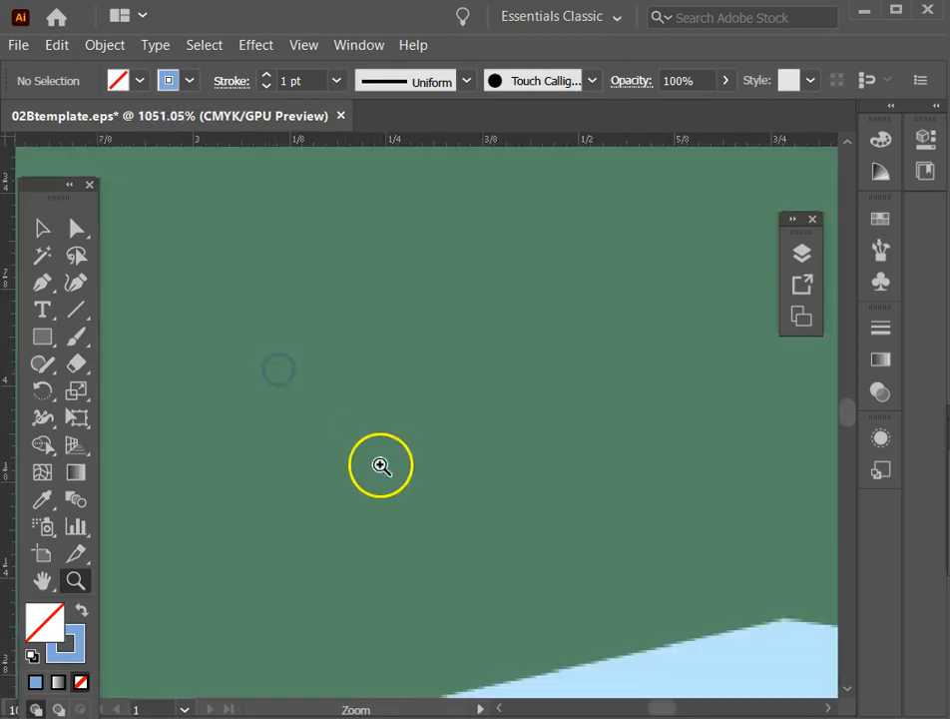
key(ctrl+0)
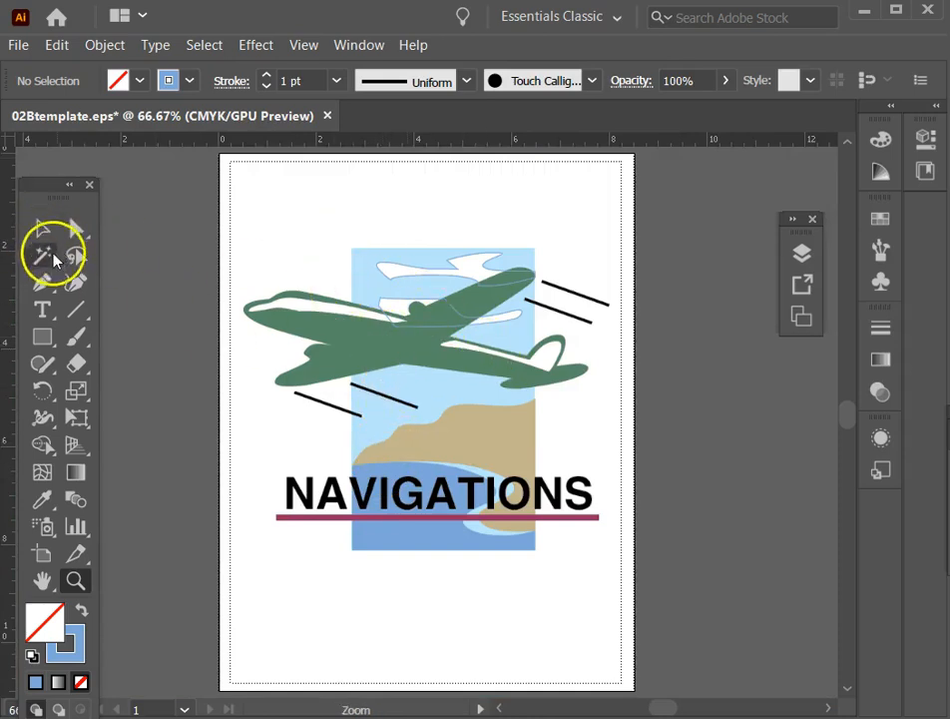
Draw a straight Pen path along the upper black speed line beside the right wing tip.
click(76, 310)
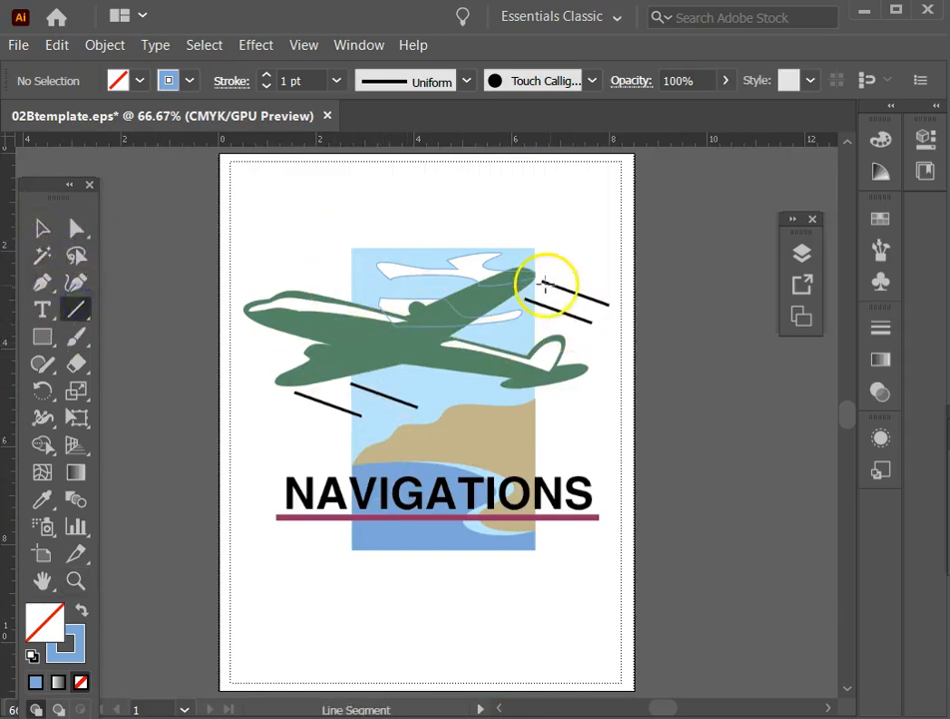
click(75, 581)
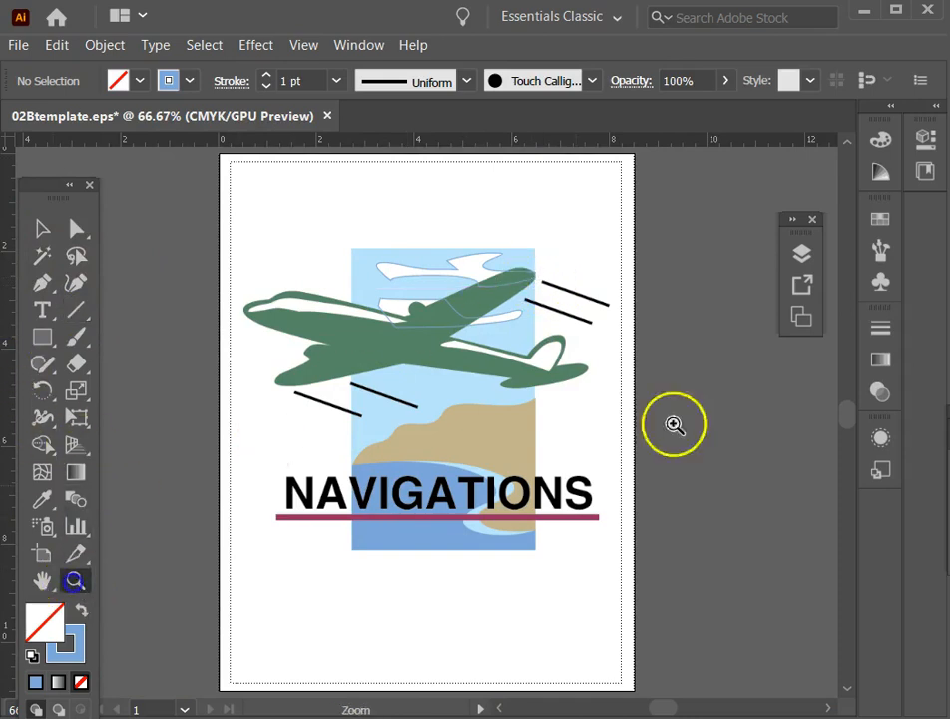
drag(521, 249, 692, 380)
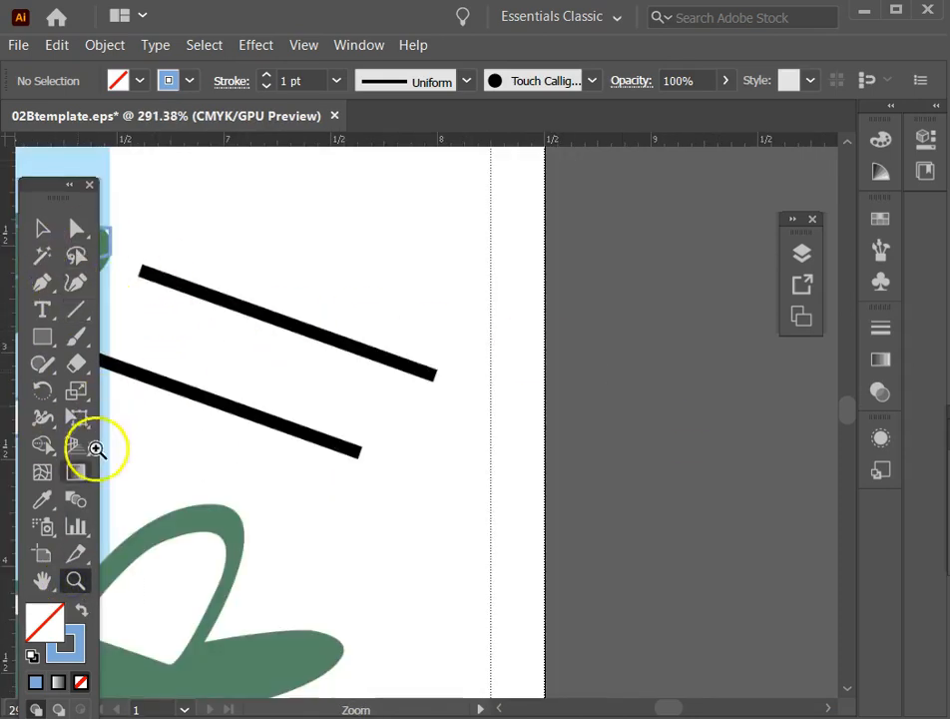
click(42, 283)
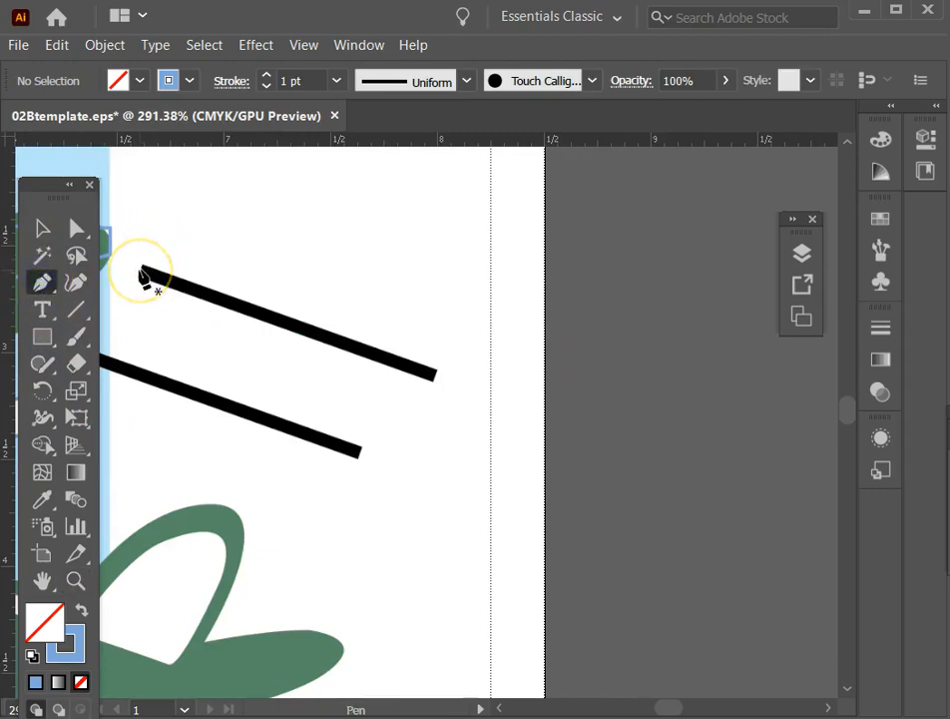
drag(141, 270, 436, 377)
click(42, 227)
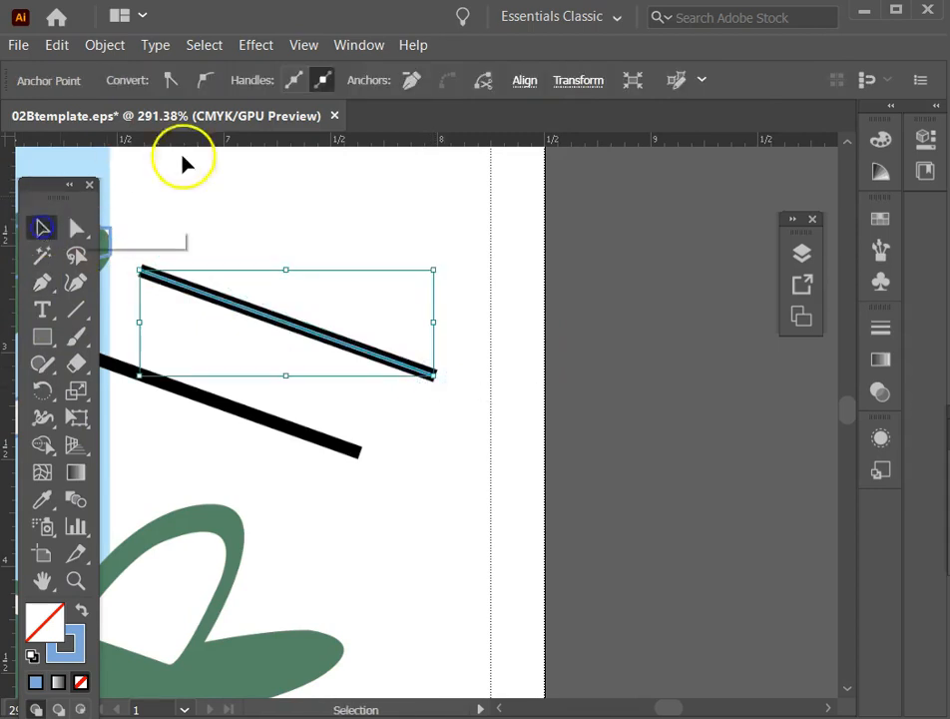
Set the new speed line's stroke weight to 4 pt and align its lower-right endpoint with the template line.
click(880, 329)
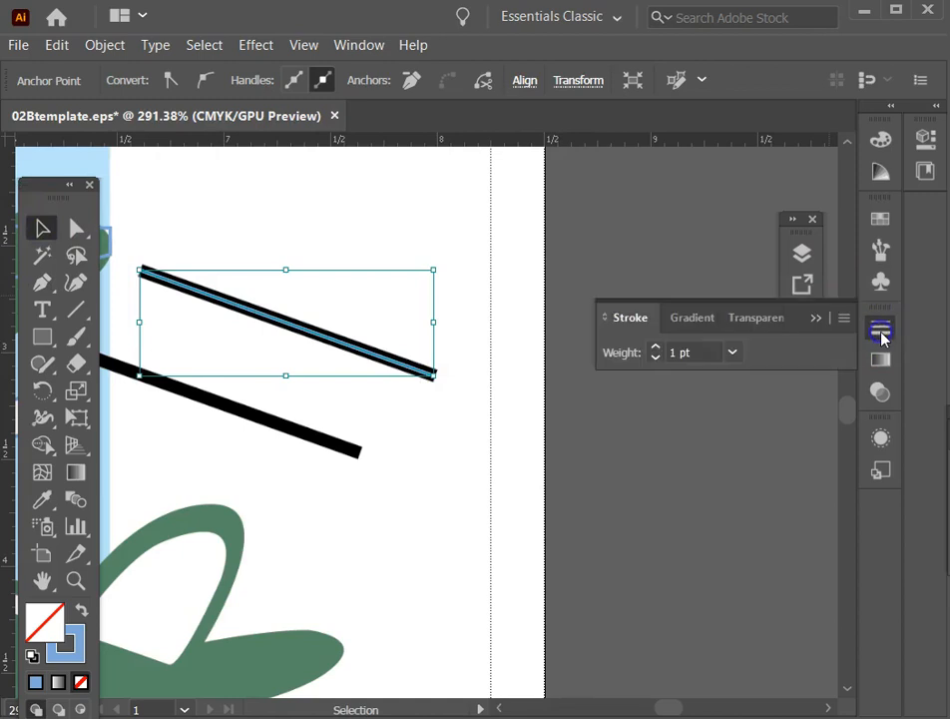
click(656, 348)
click(656, 348)
click(656, 348)
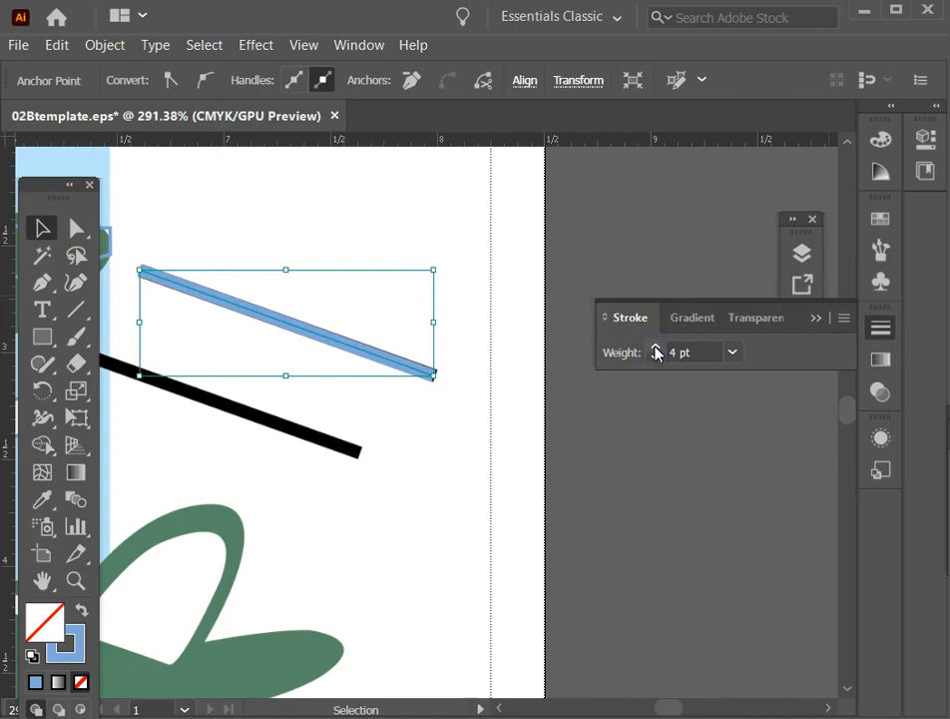
click(76, 228)
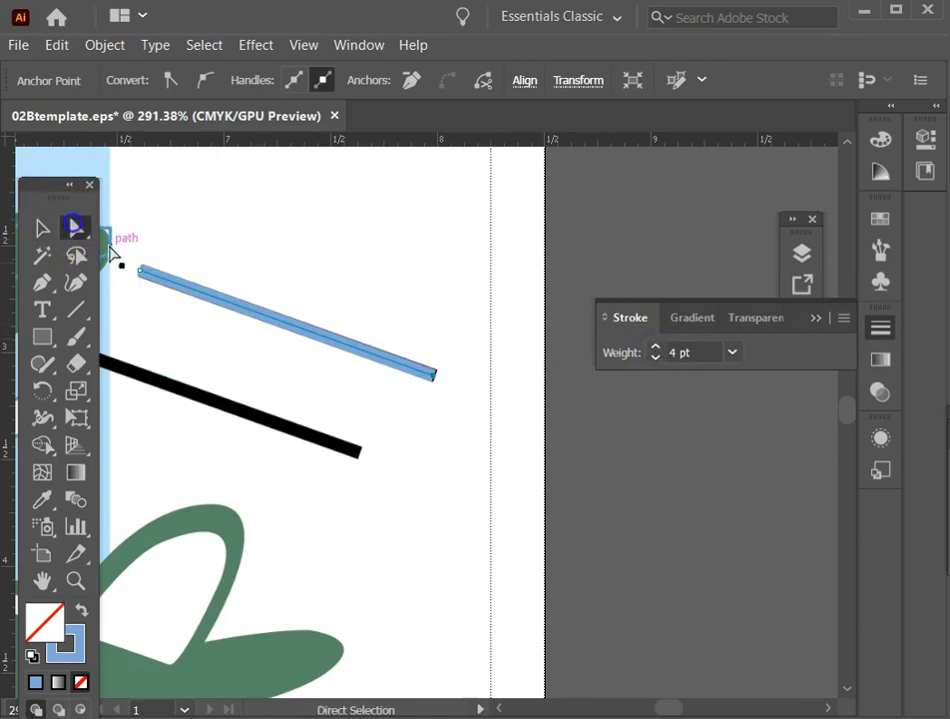
mouse_move(435, 382)
mouse_down()
mouse_move(444, 374)
mouse_move(436, 385)
mouse_move(432, 376)
mouse_up()
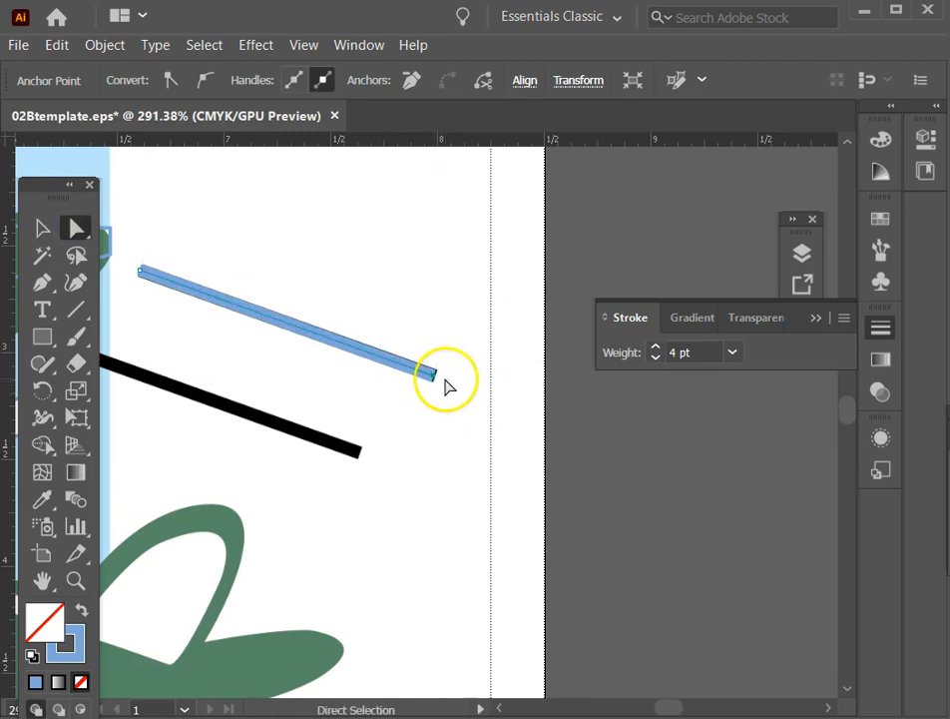
mouse_move(434, 382)
mouse_down()
mouse_move(445, 385)
mouse_move(436, 380)
mouse_up()
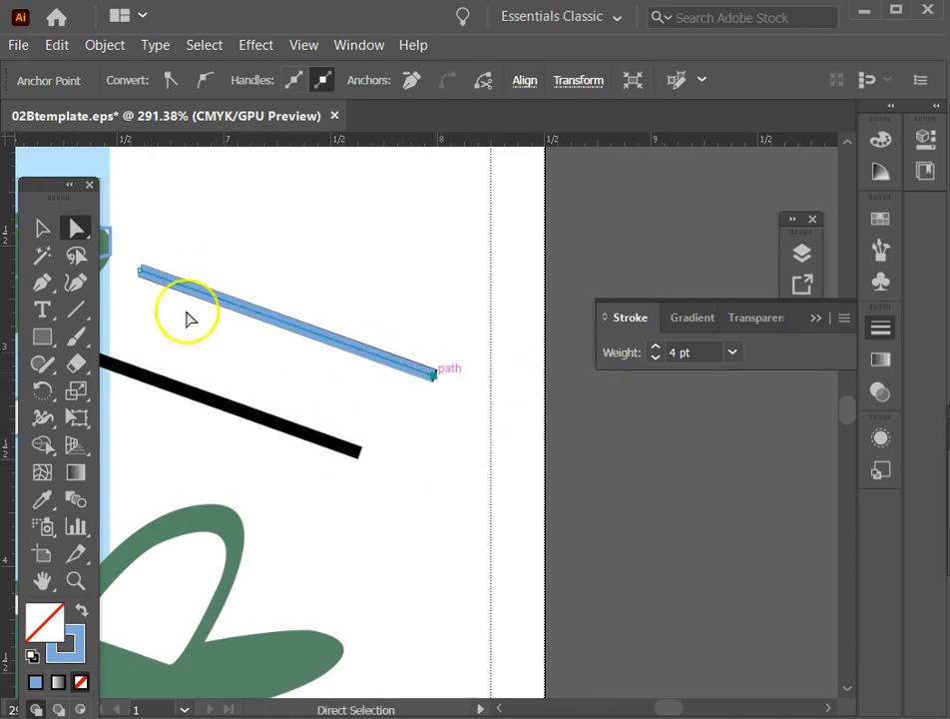
Duplicate the blue speed line onto the lower black template line beside the right wing.
click(42, 227)
key(space)
drag(261, 250, 447, 257)
drag(422, 313, 348, 392)
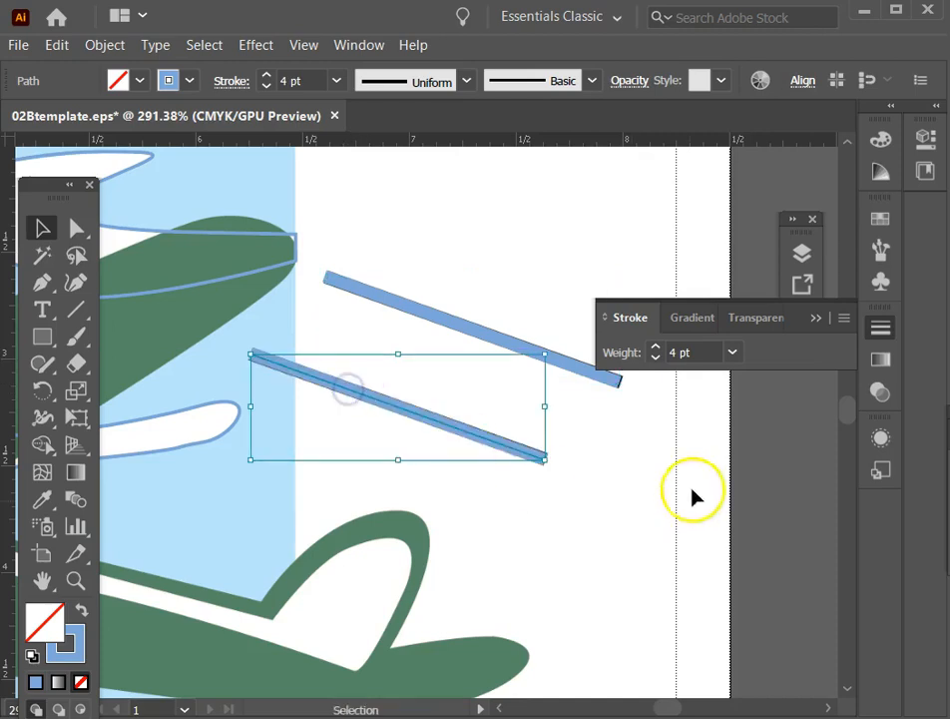
Add the point text NAVIGATIONS at the upper-left corner of the template's lettering.
key(ctrl+0)
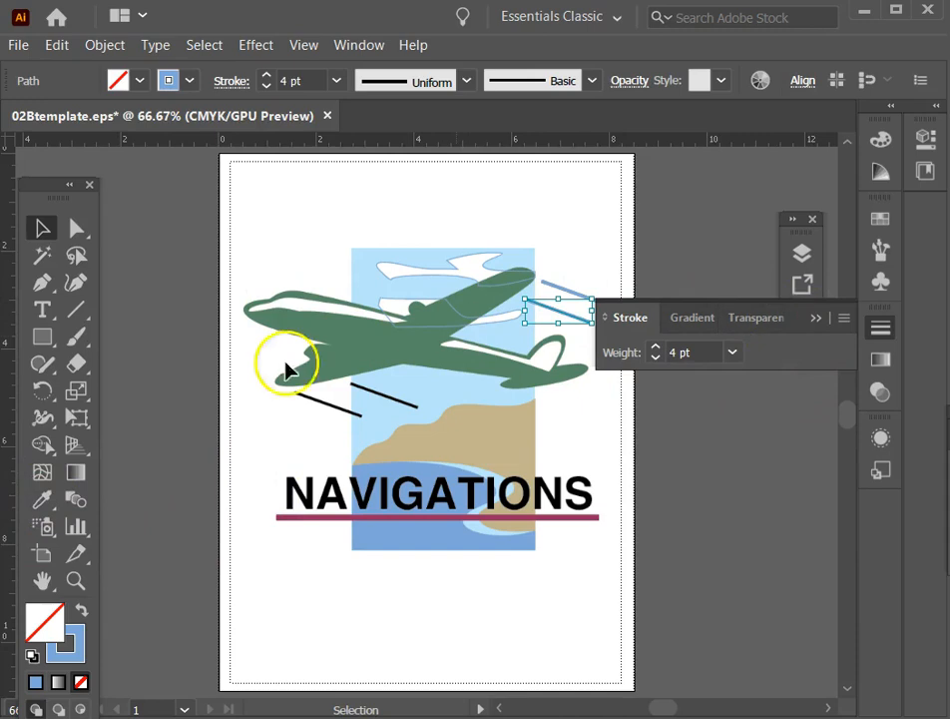
click(37, 310)
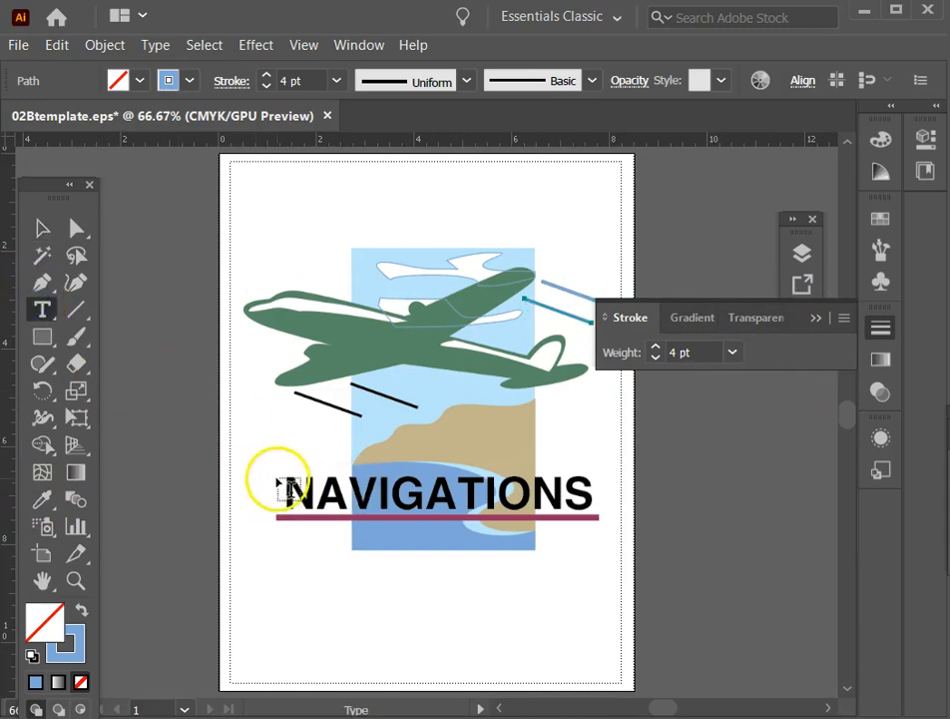
click(278, 483)
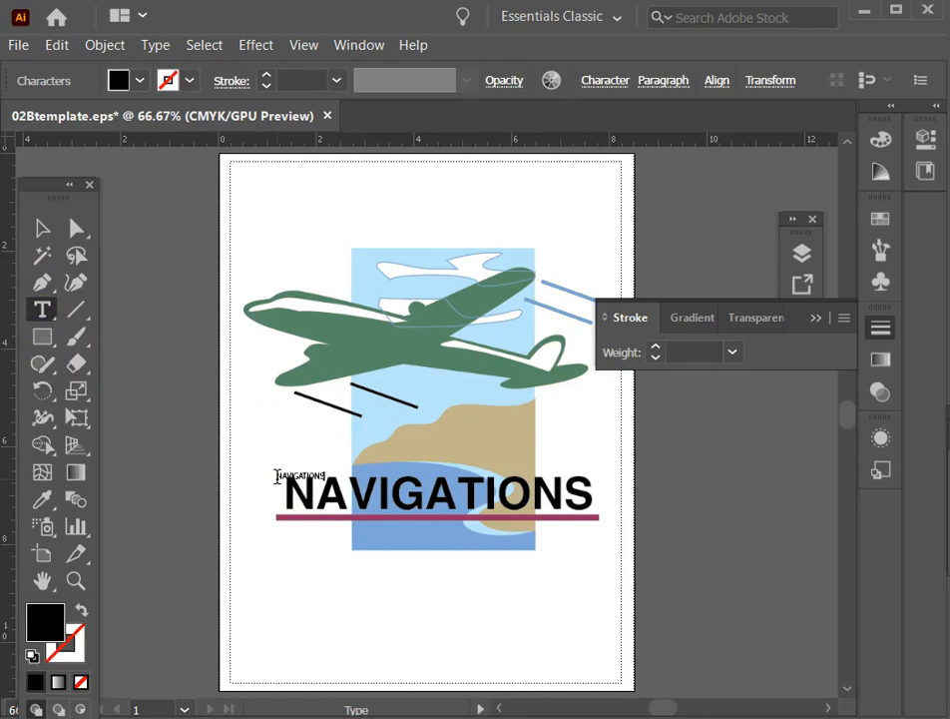
click(85, 345)
Scale the new NAVIGATIONS text proportionally to about 79 pt, roughly matching the width of the template's lettering.
click(40, 225)
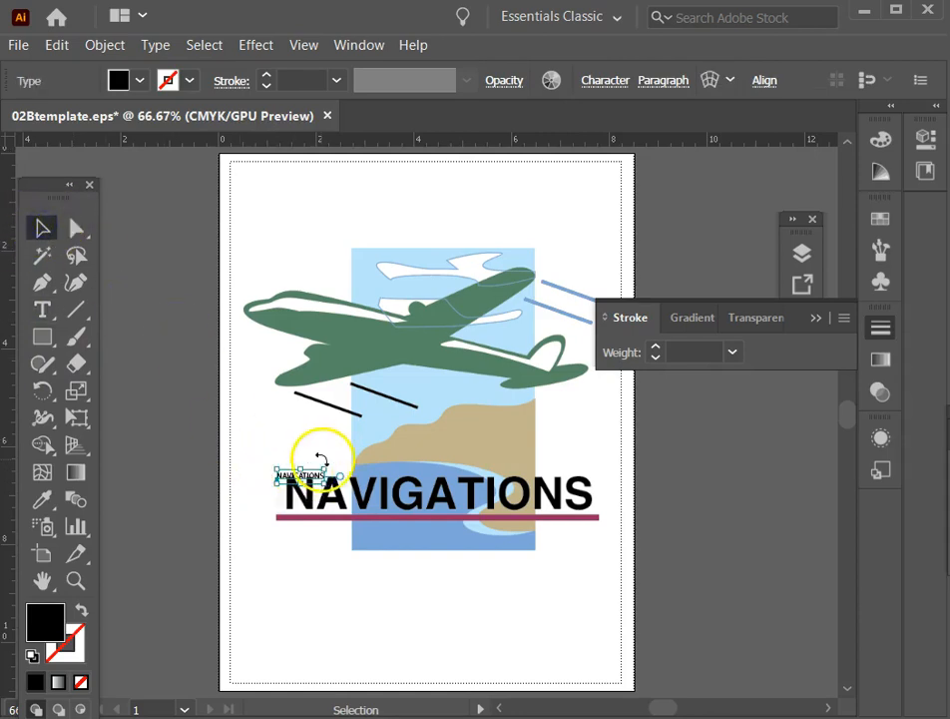
drag(325, 467, 486, 365)
drag(456, 421, 455, 422)
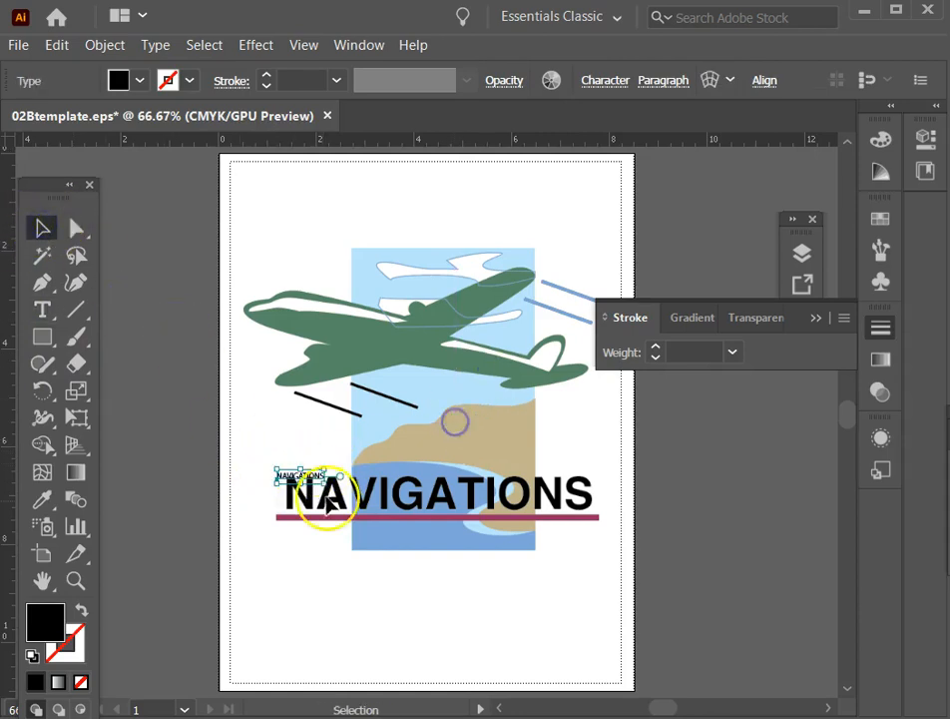
drag(325, 469, 589, 351)
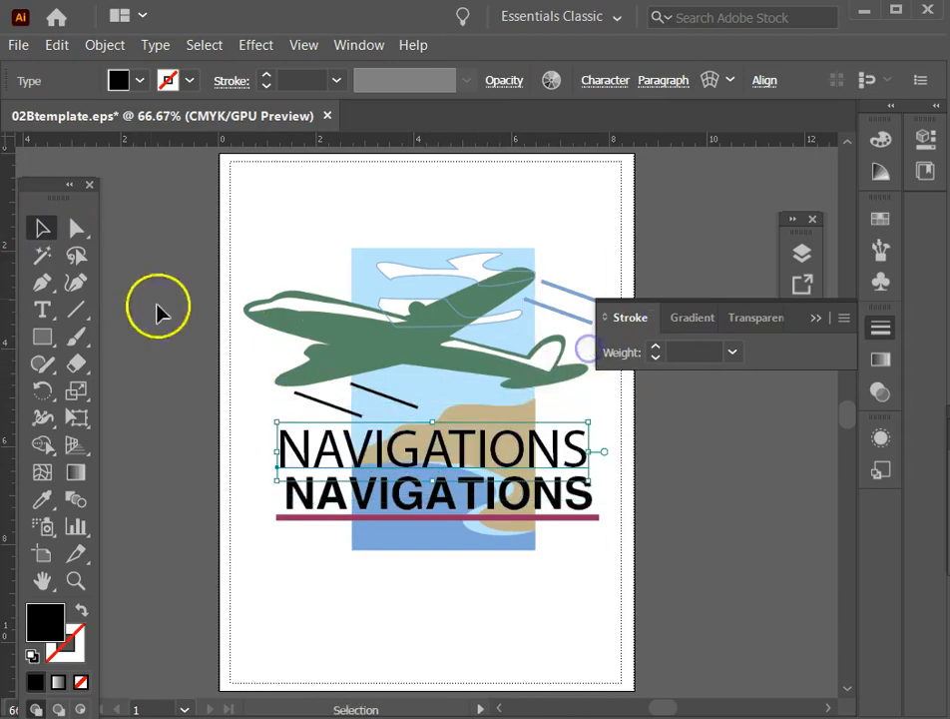
Set the font of the whole new NAVIGATIONS text to Helvetica Neue LT Std 75 Bold.
click(75, 580)
drag(257, 395, 671, 577)
click(43, 229)
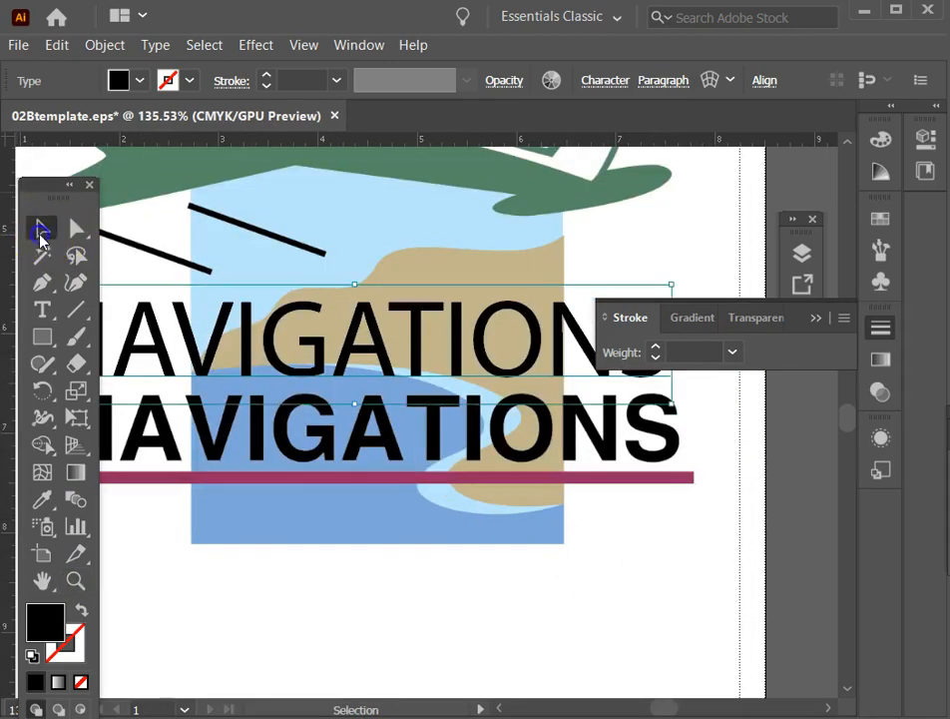
drag(251, 334, 339, 456)
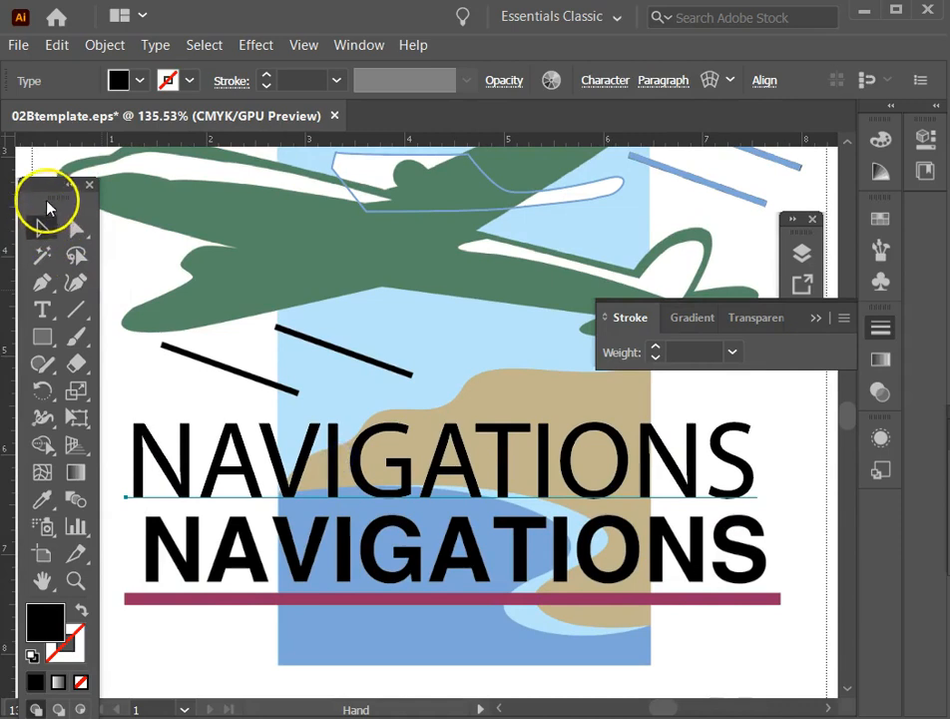
drag(46, 190, 40, 181)
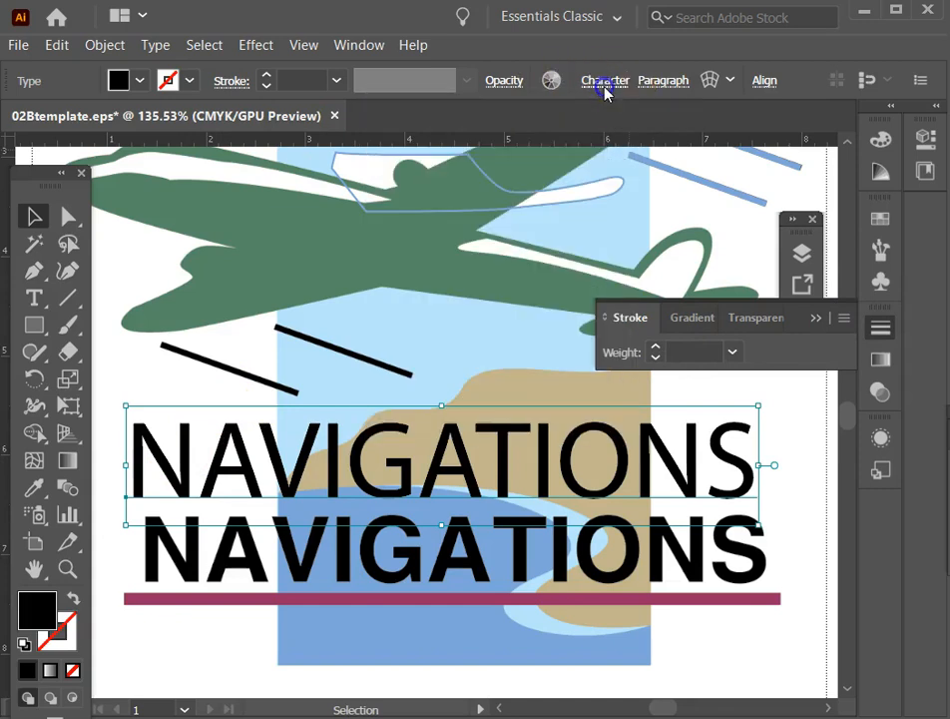
click(605, 88)
double_click(386, 427)
key(ctrl+a)
click(597, 83)
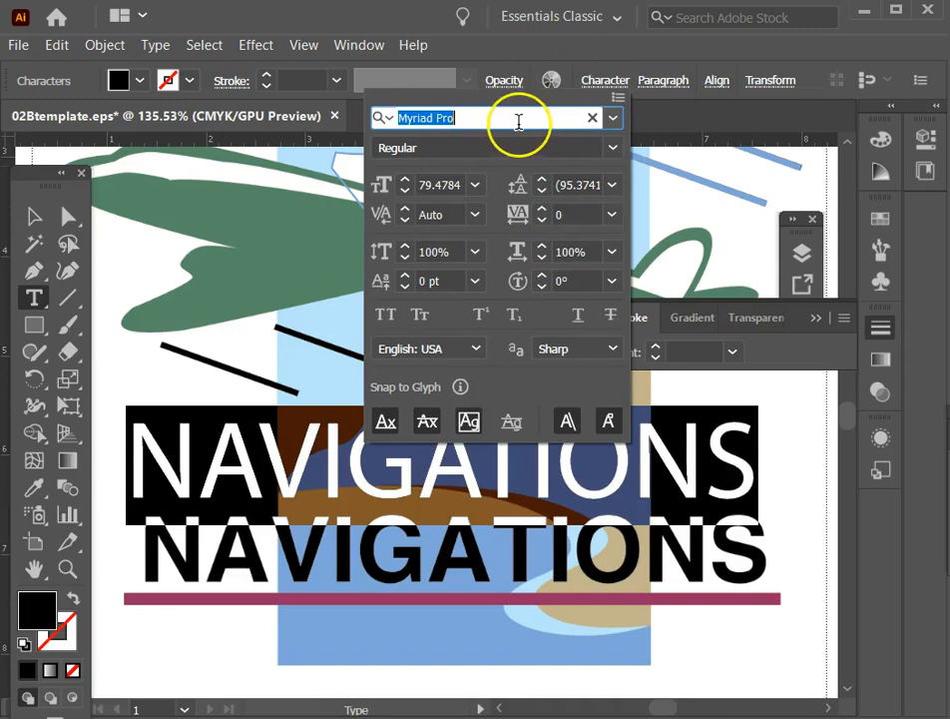
text(hel)
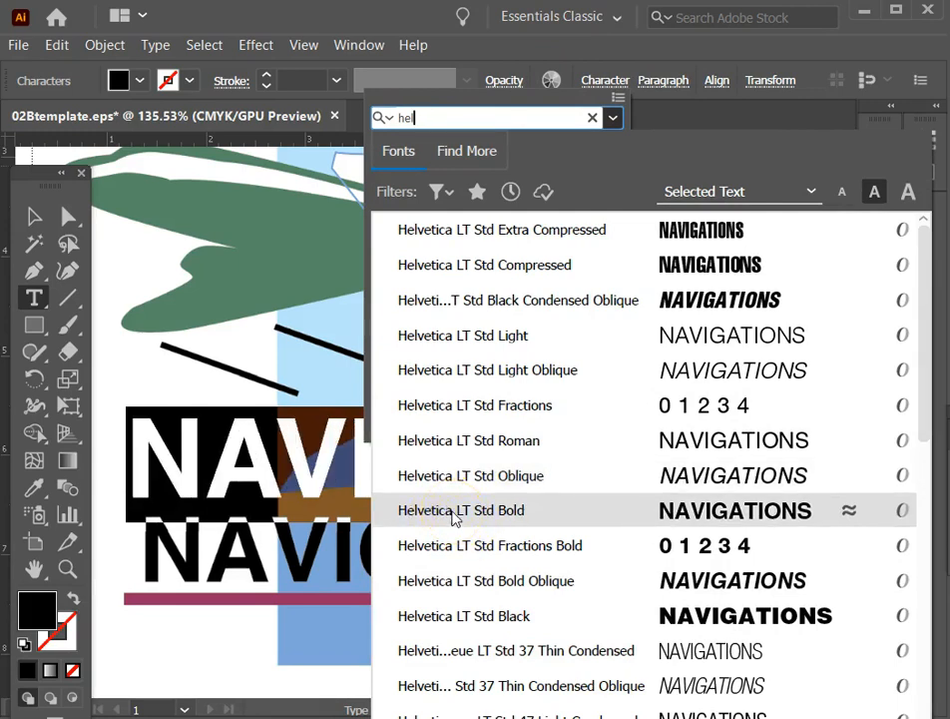
scroll(454, 518, down, 4)
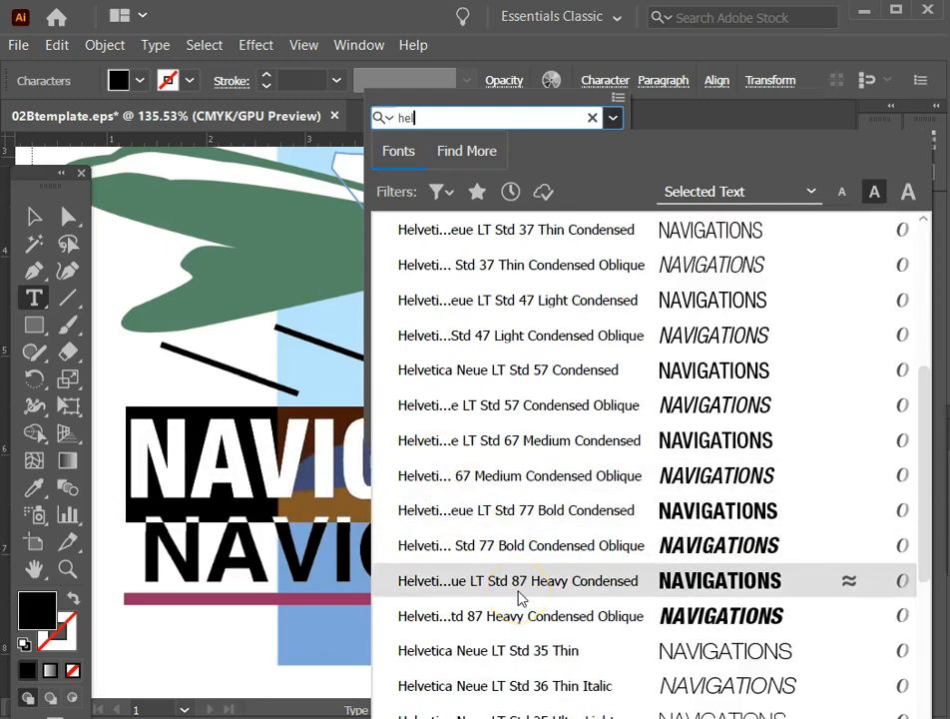
scroll(519, 597, down, 6)
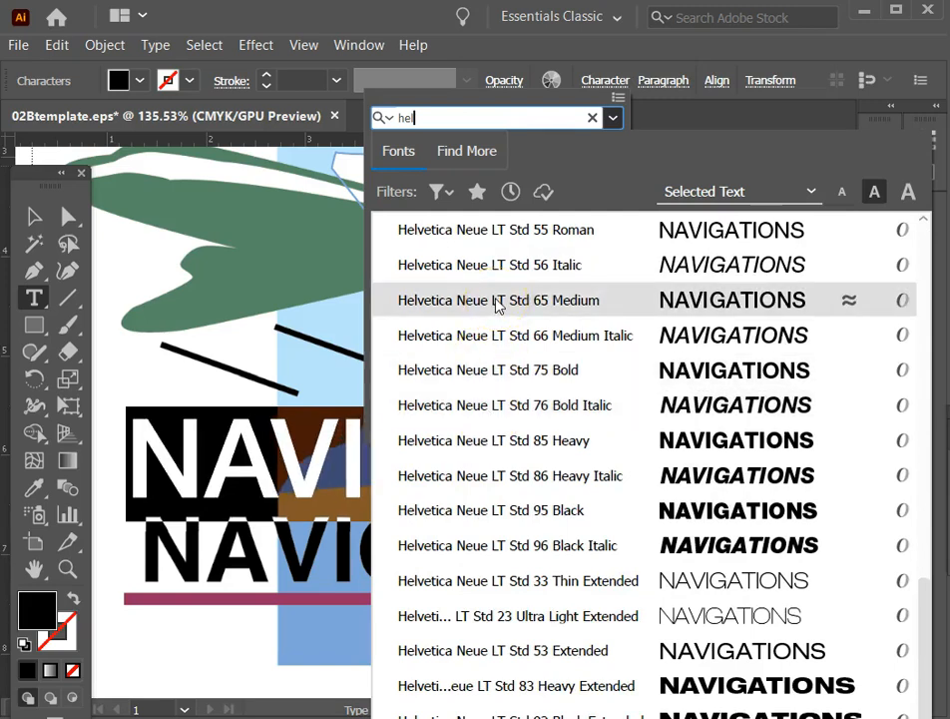
click(503, 375)
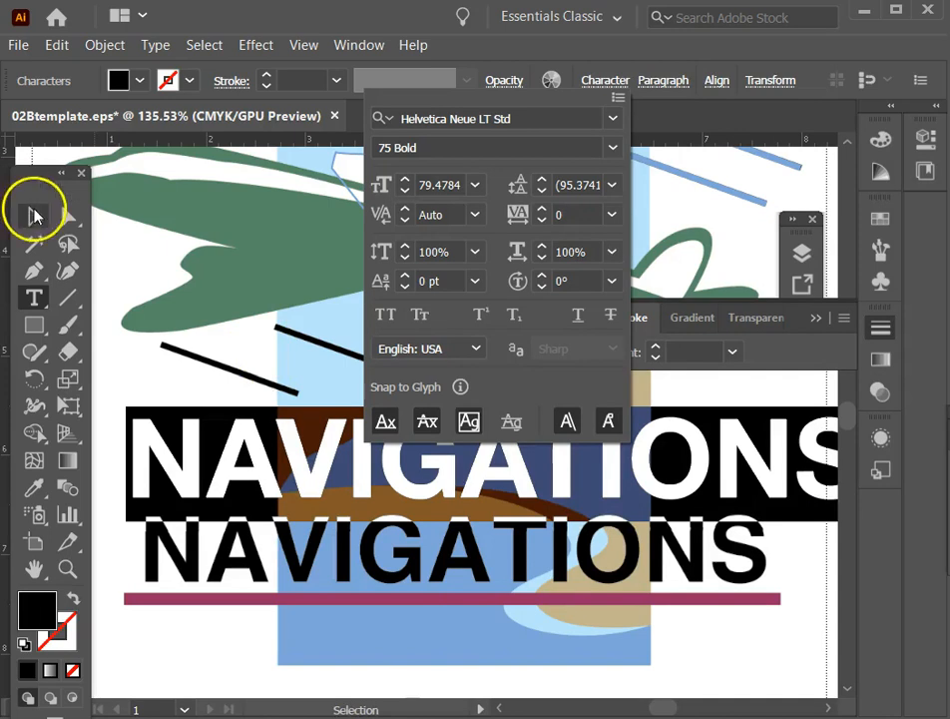
click(34, 215)
click(30, 216)
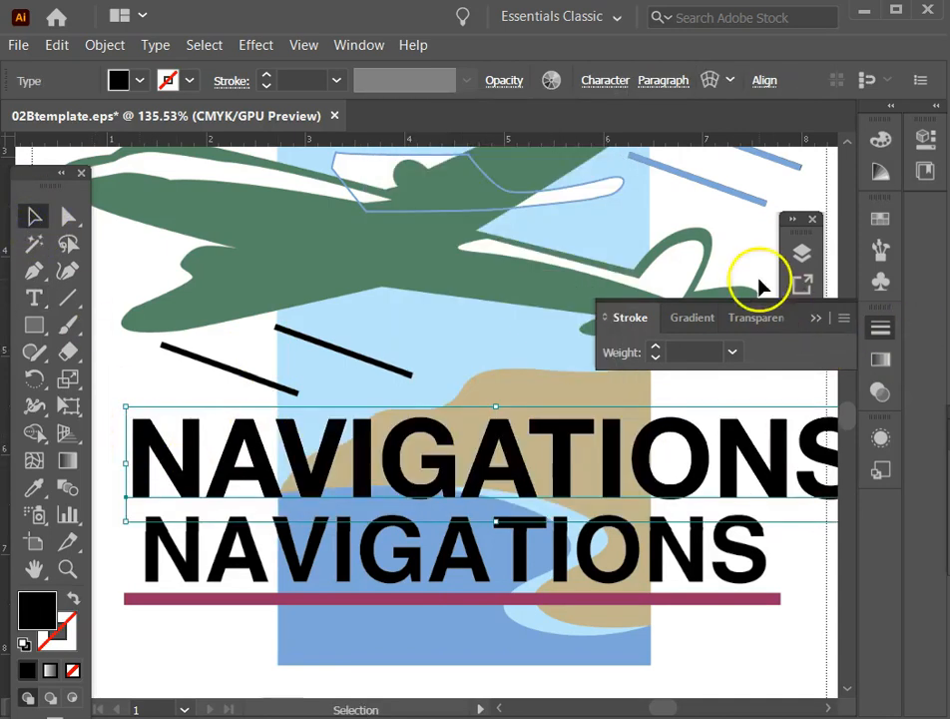
Fill the new NAVIGATIONS text with the bright pink swatch and move it over the template's lettering, aligning the first N and baseline.
click(880, 219)
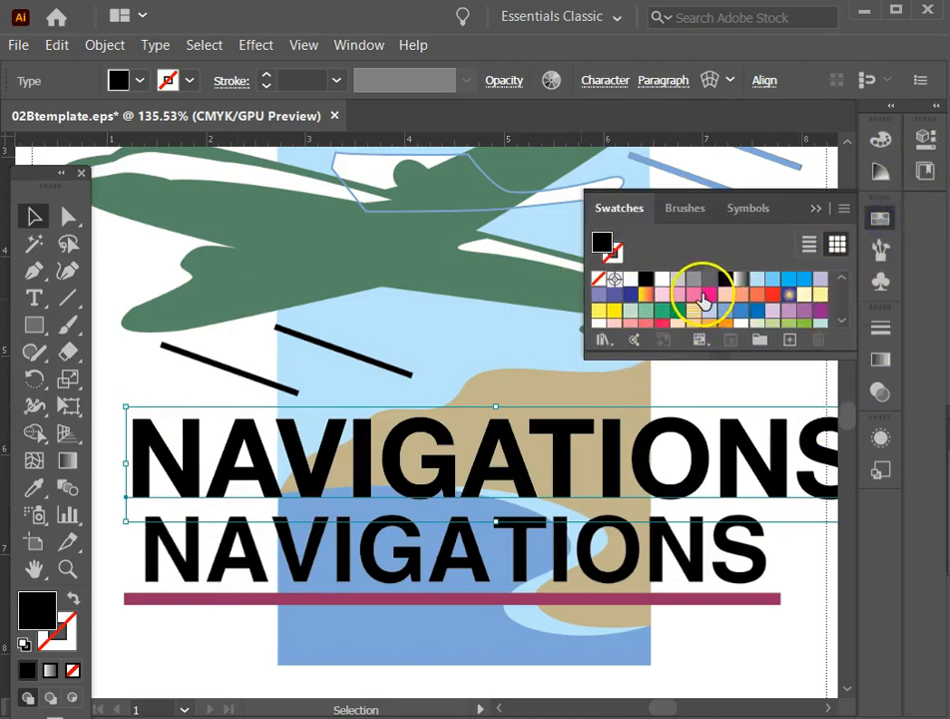
click(709, 295)
drag(163, 452, 181, 540)
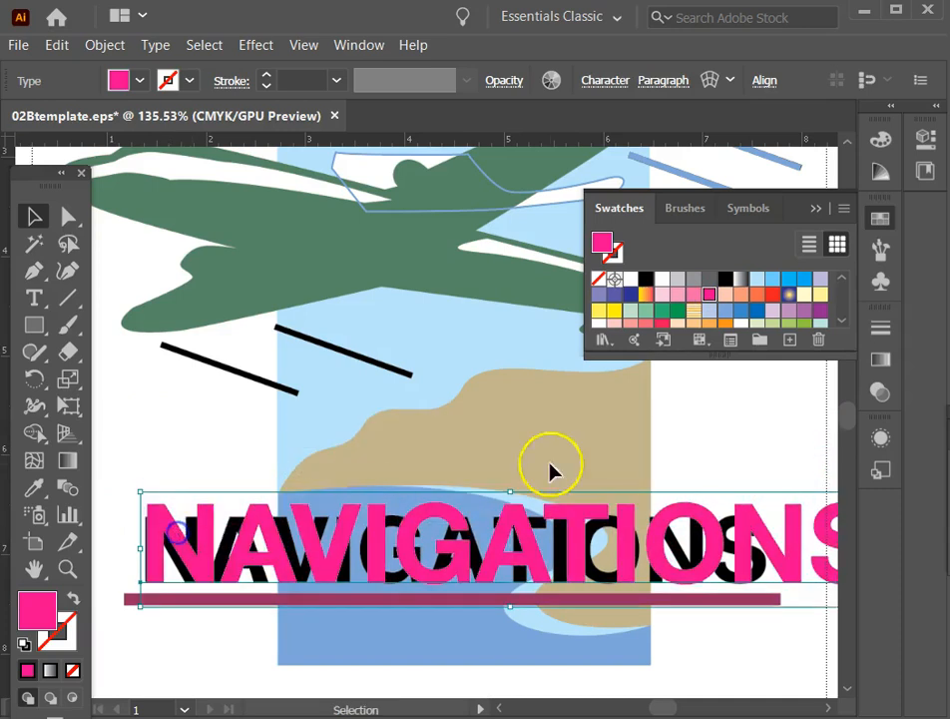
click(816, 209)
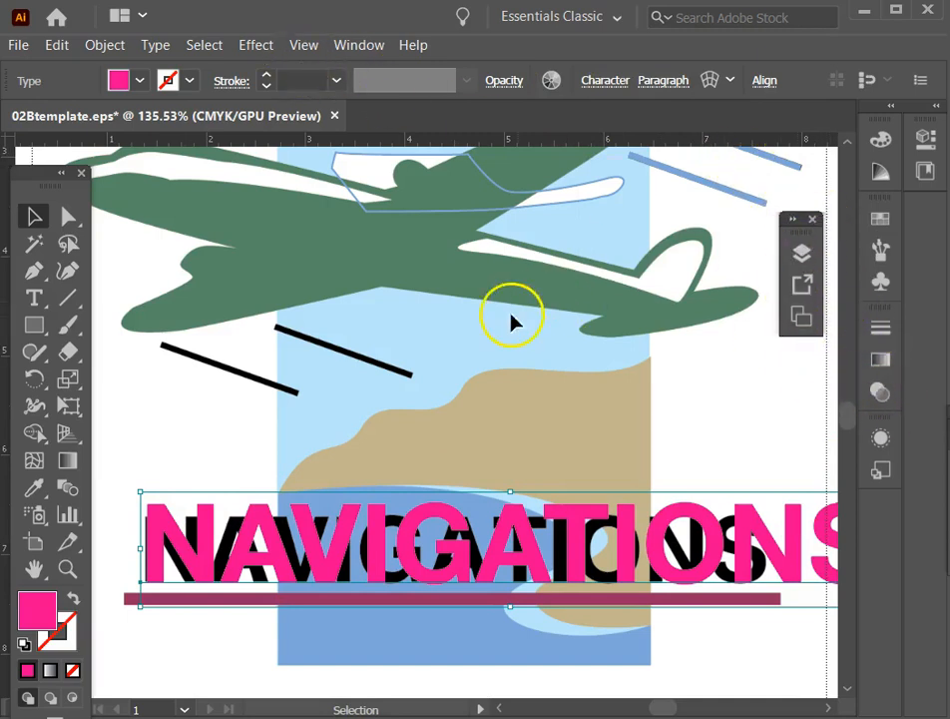
click(30, 298)
click(275, 354)
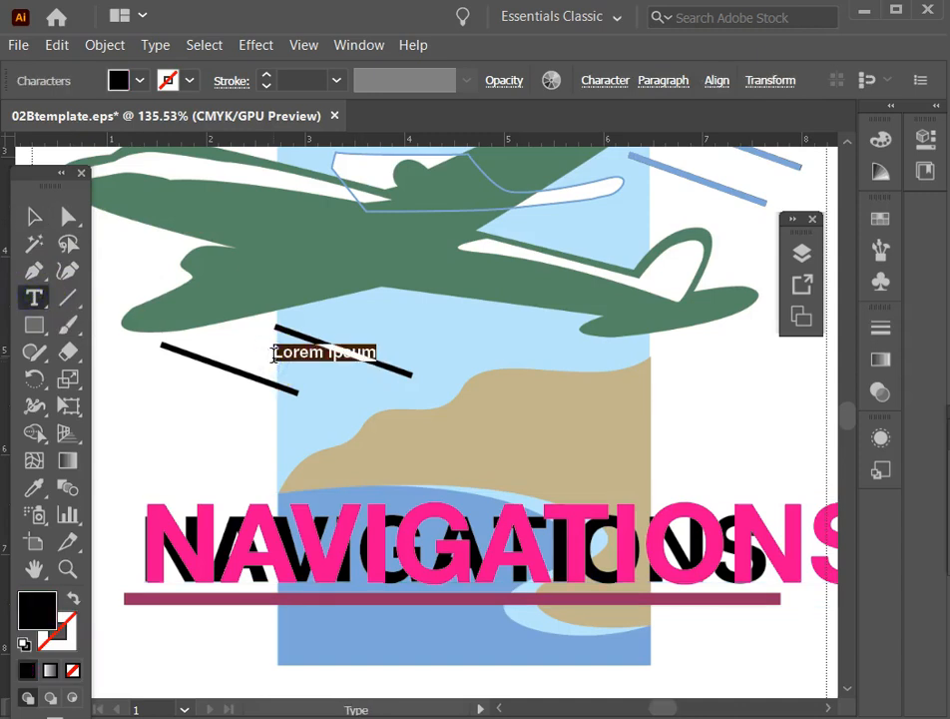
text(NAV)
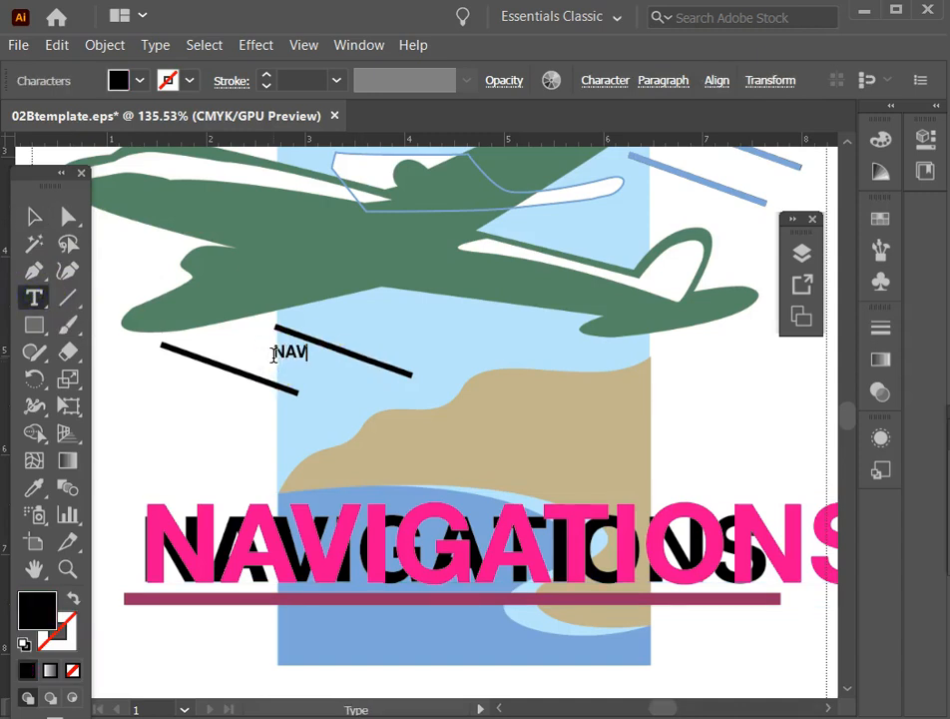
text(IG)
right_click(274, 356)
click(33, 216)
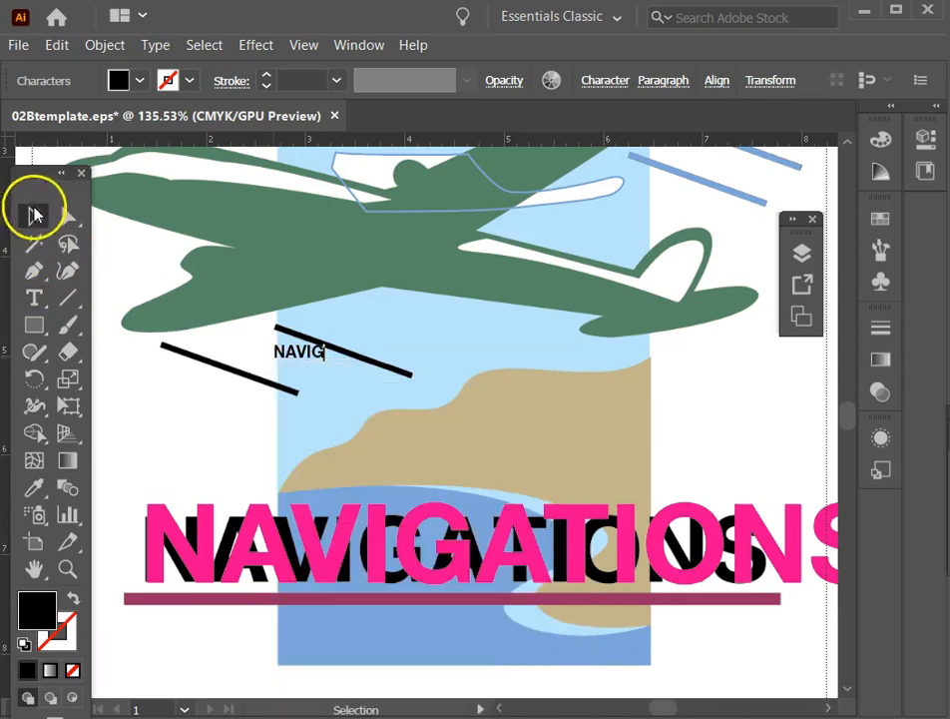
key(Delete)
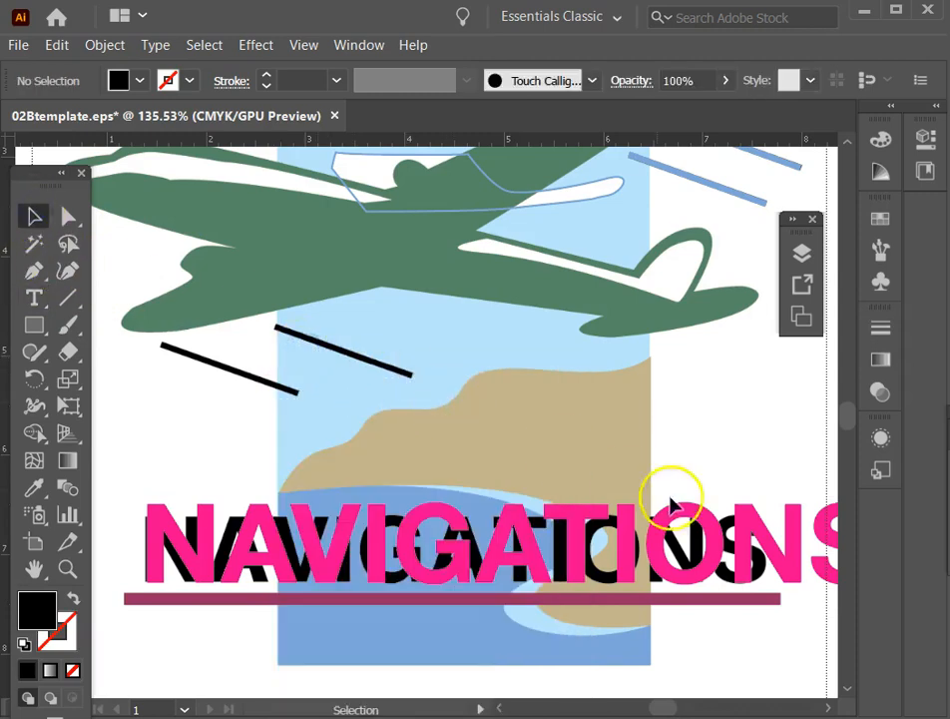
Reduce the pink NAVIGATIONS text's font size to 67 pt to match the template's lettering.
click(345, 547)
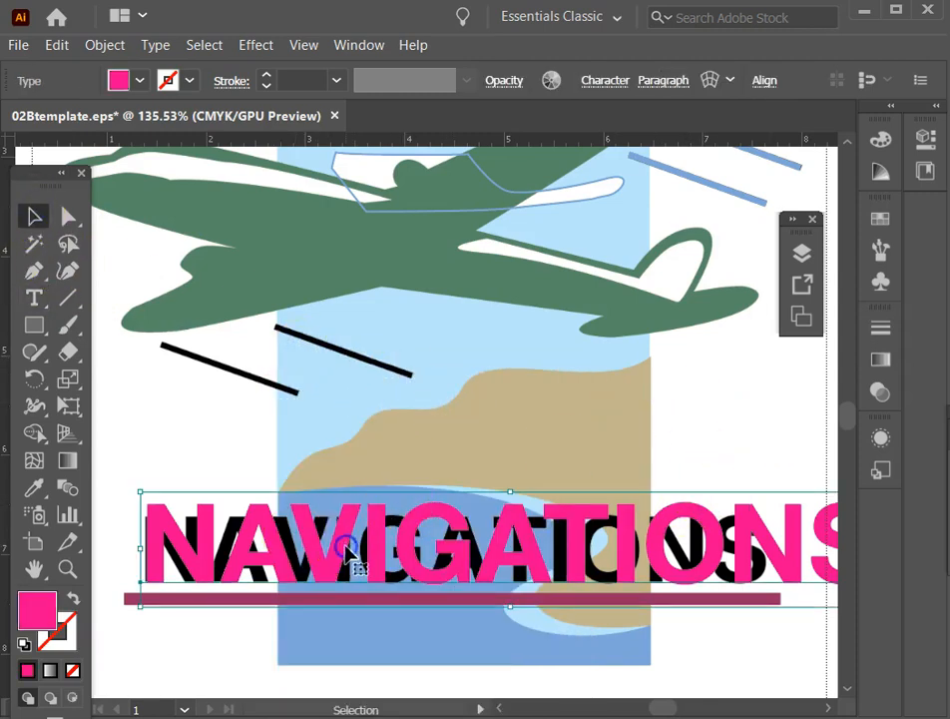
click(606, 84)
click(405, 195)
click(405, 195)
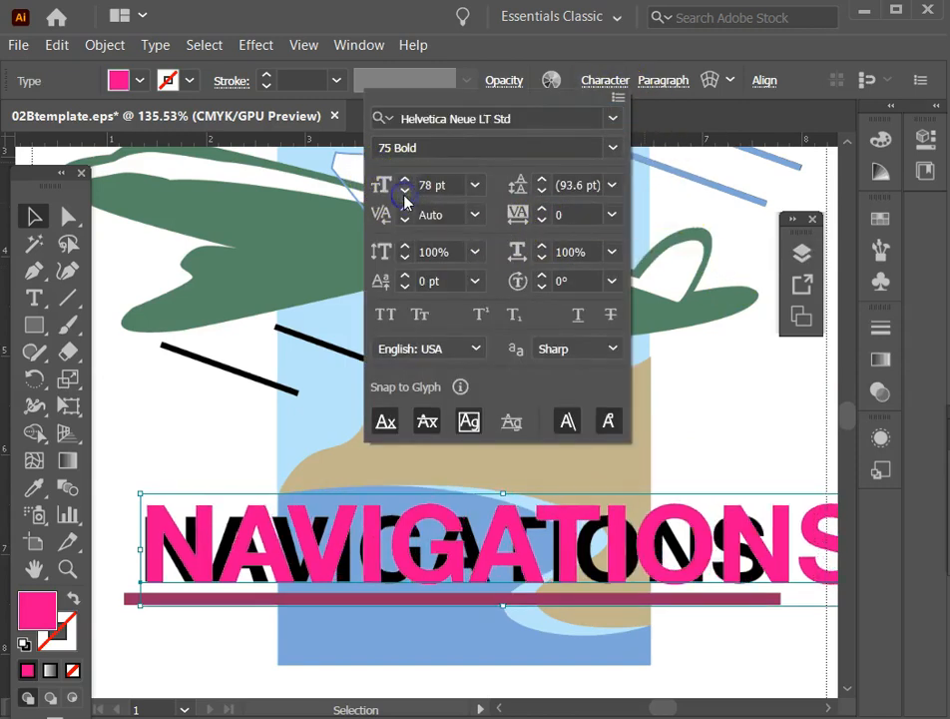
click(405, 195)
click(404, 194)
click(404, 193)
click(404, 193)
click(405, 193)
click(404, 193)
click(405, 193)
click(404, 193)
click(404, 192)
click(404, 192)
click(404, 193)
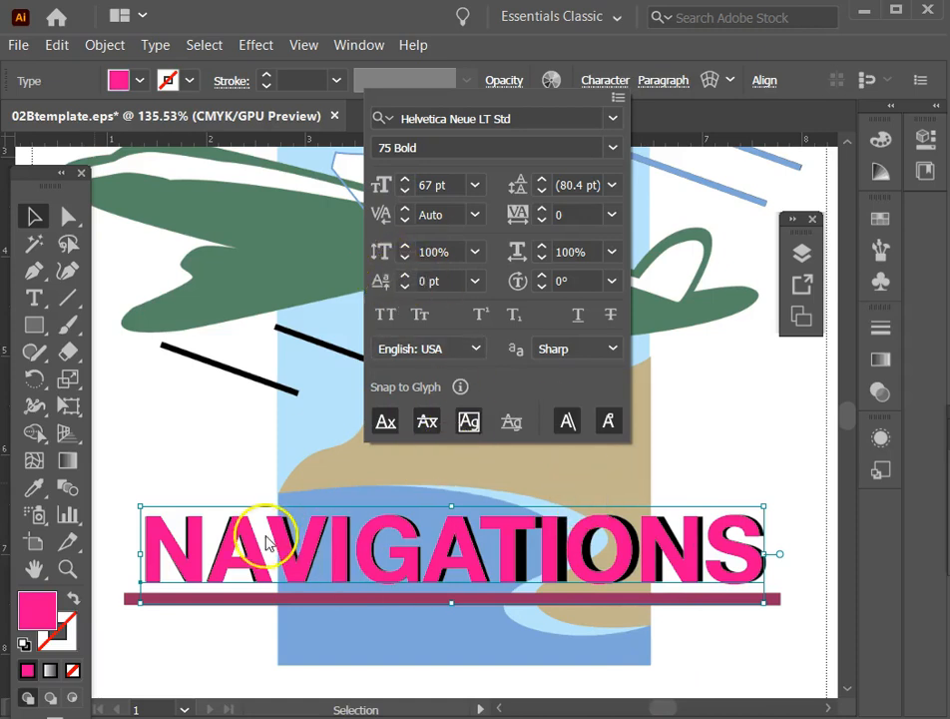
Move the pink NAVIGATIONS text up so it sits directly above the template's black lettering for comparison.
click(284, 490)
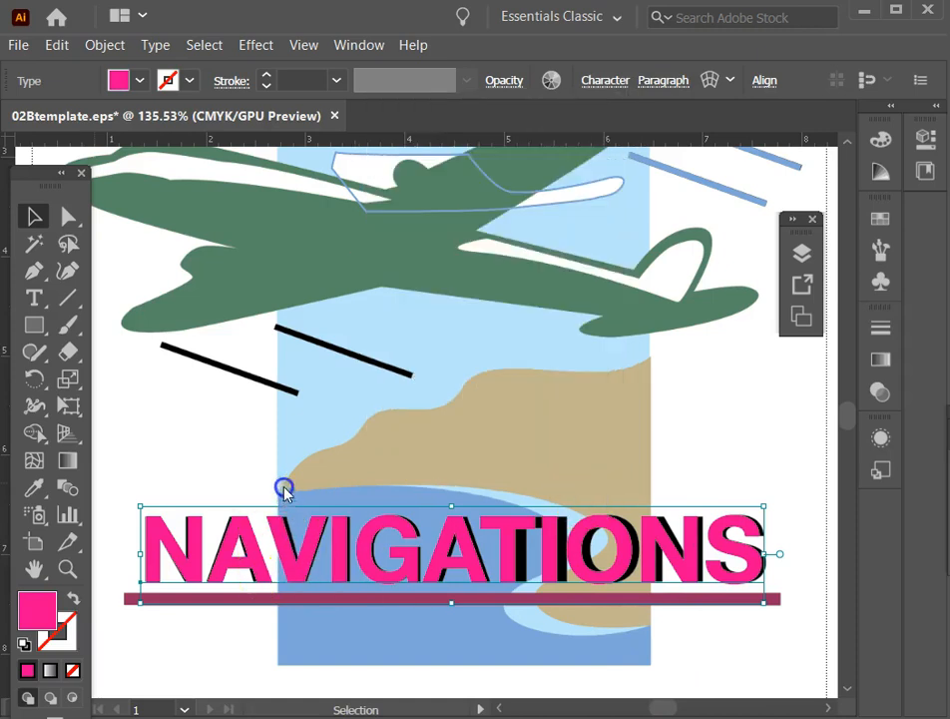
drag(277, 517, 271, 409)
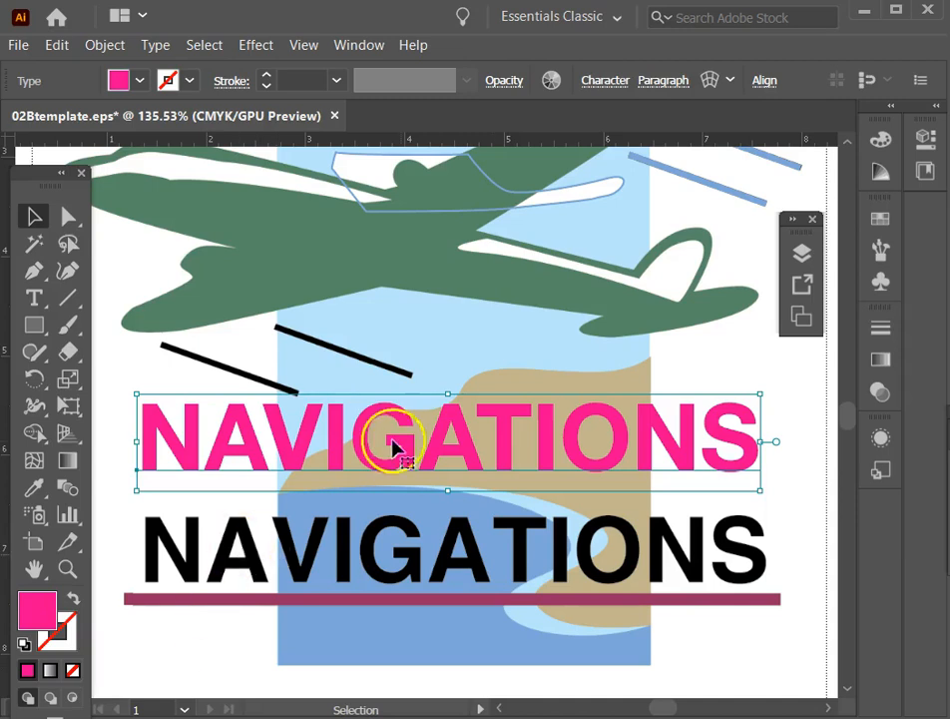
drag(282, 450, 284, 495)
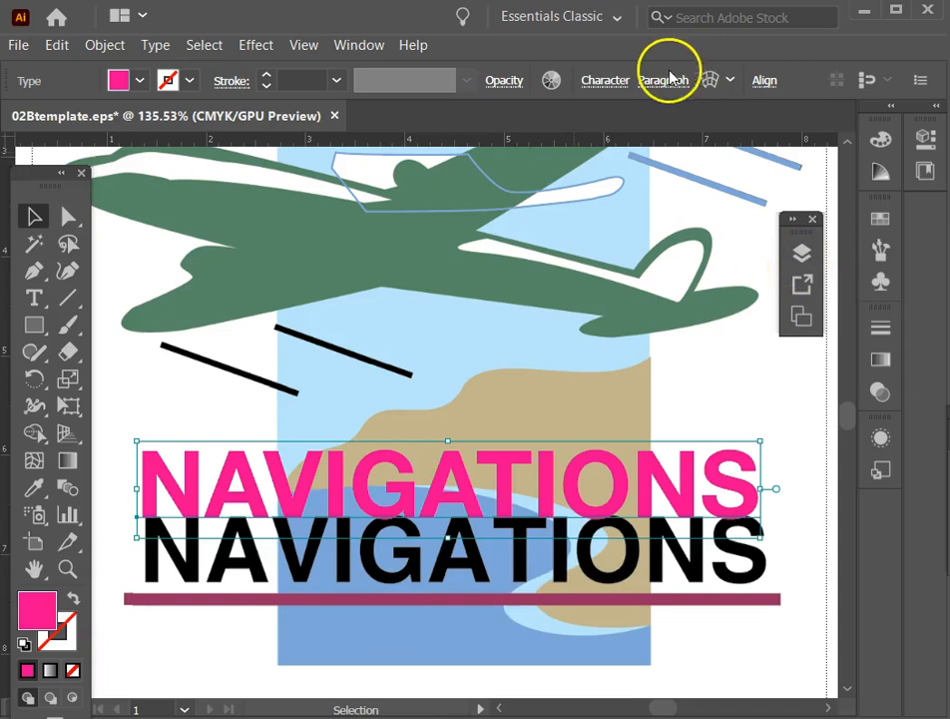
Browse the font list and change the pink NAVIGATIONS text's font to Helvetica LT Std Bold.
click(606, 81)
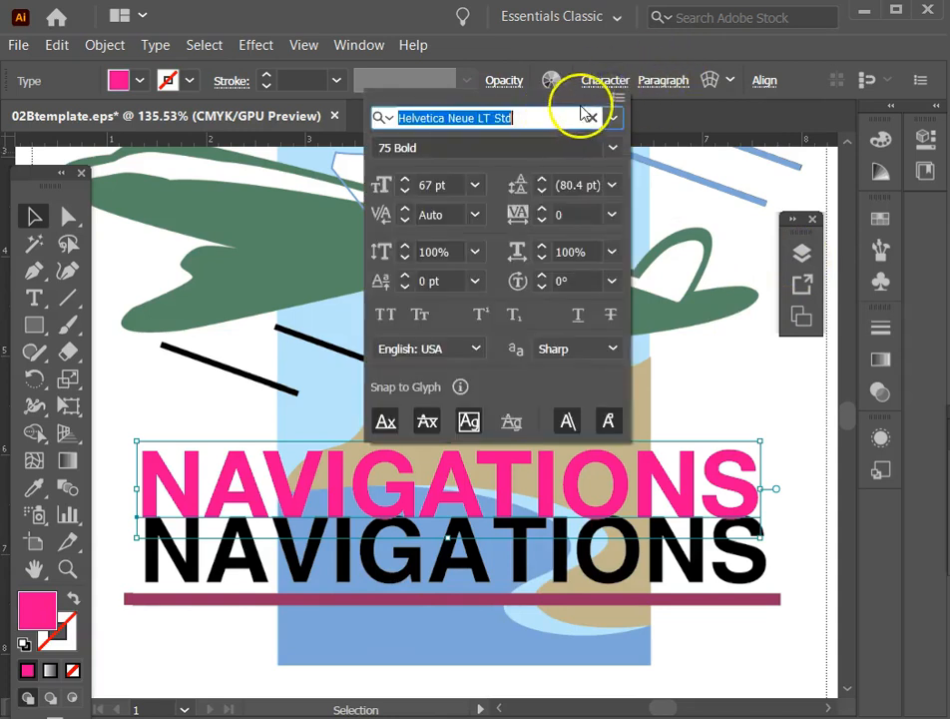
click(612, 119)
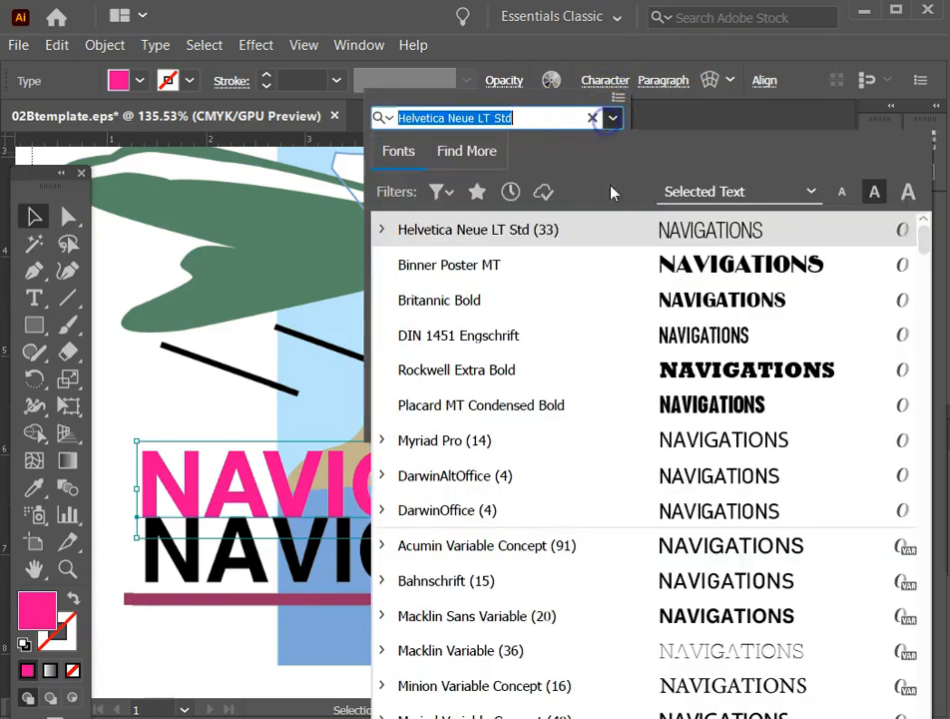
scroll(546, 619, down, 5)
scroll(546, 619, down, 20)
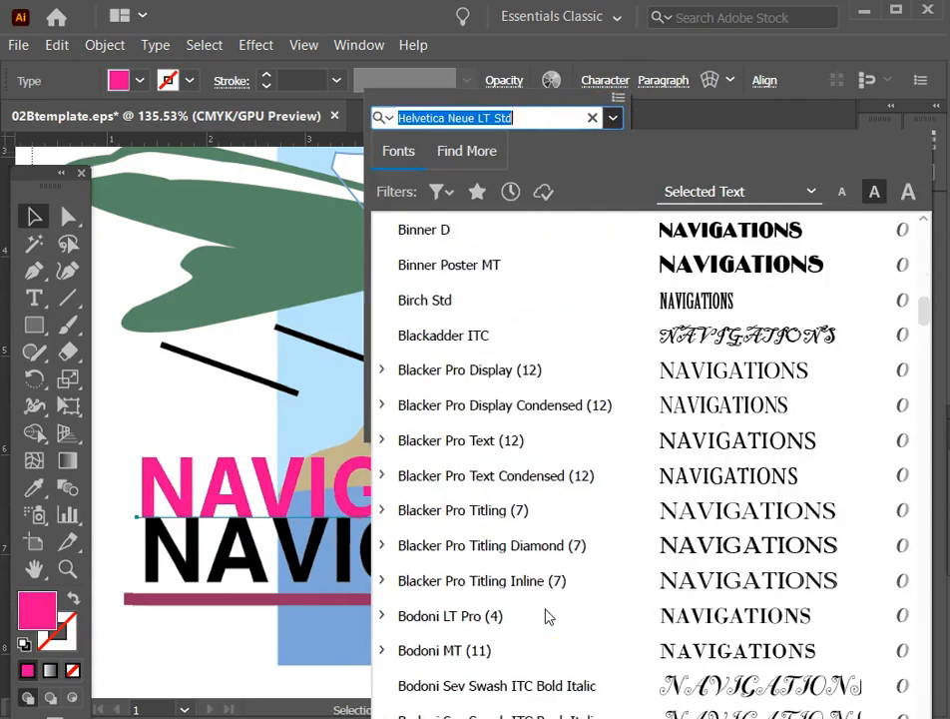
scroll(546, 619, down, 15)
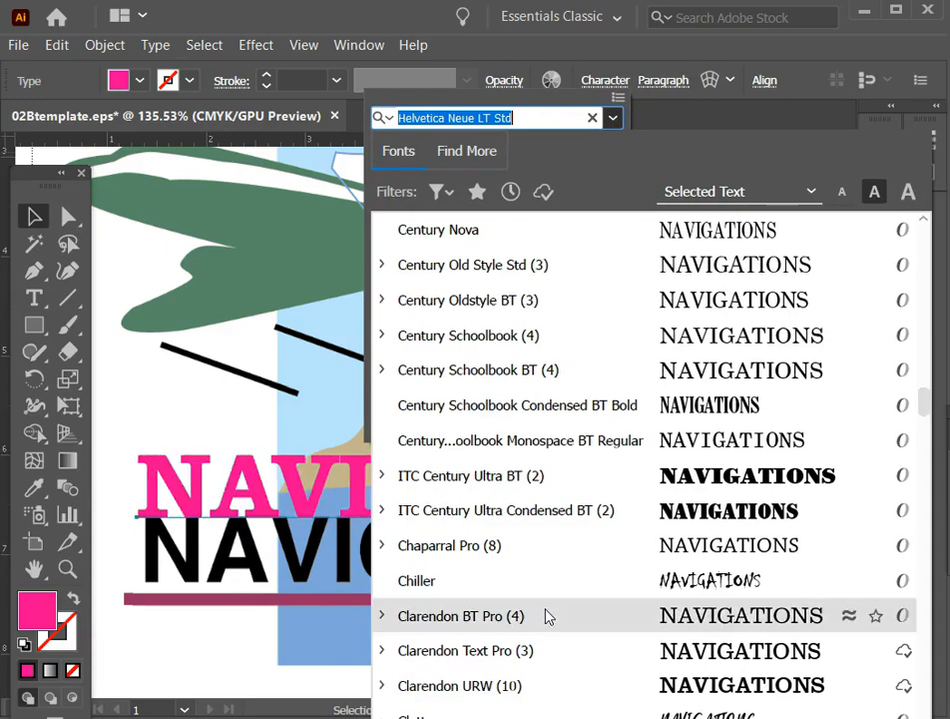
scroll(546, 619, down, 4)
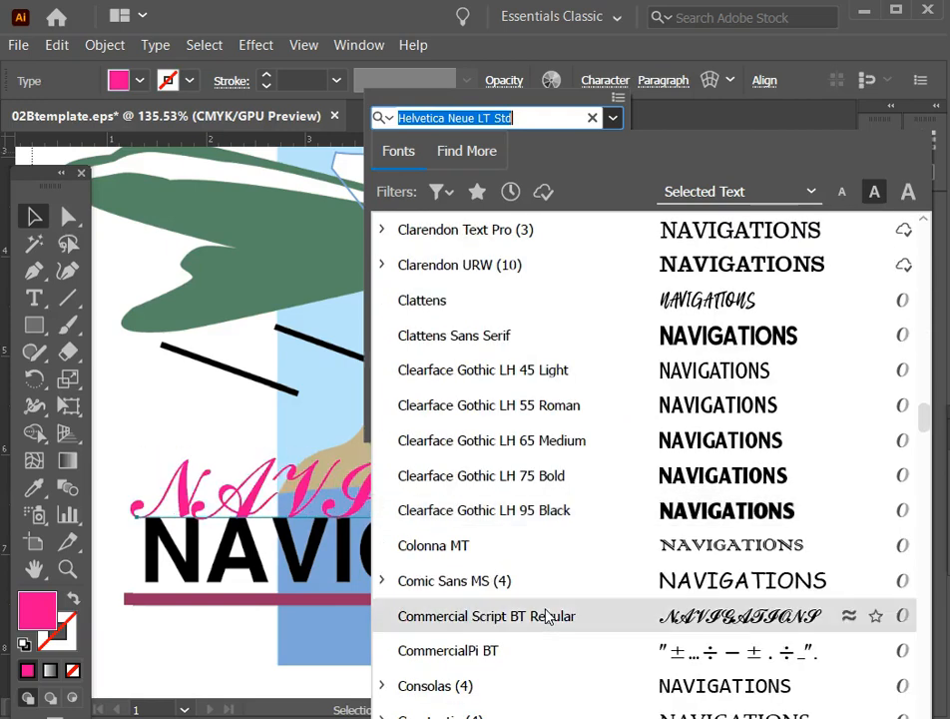
scroll(503, 416, down, 1)
scroll(518, 504, down, 7)
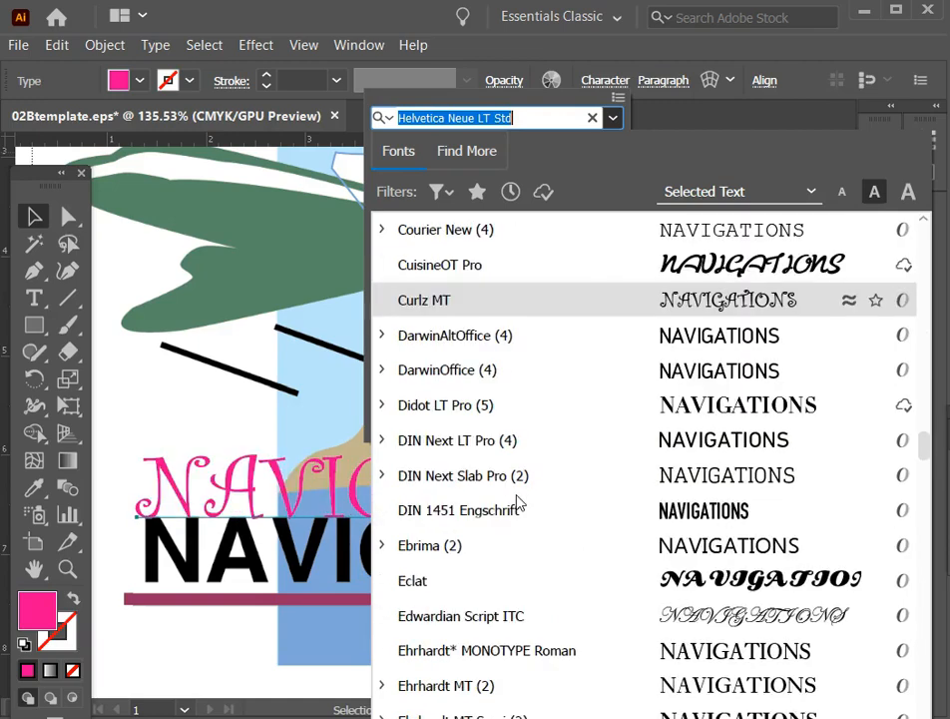
scroll(518, 504, down, 2)
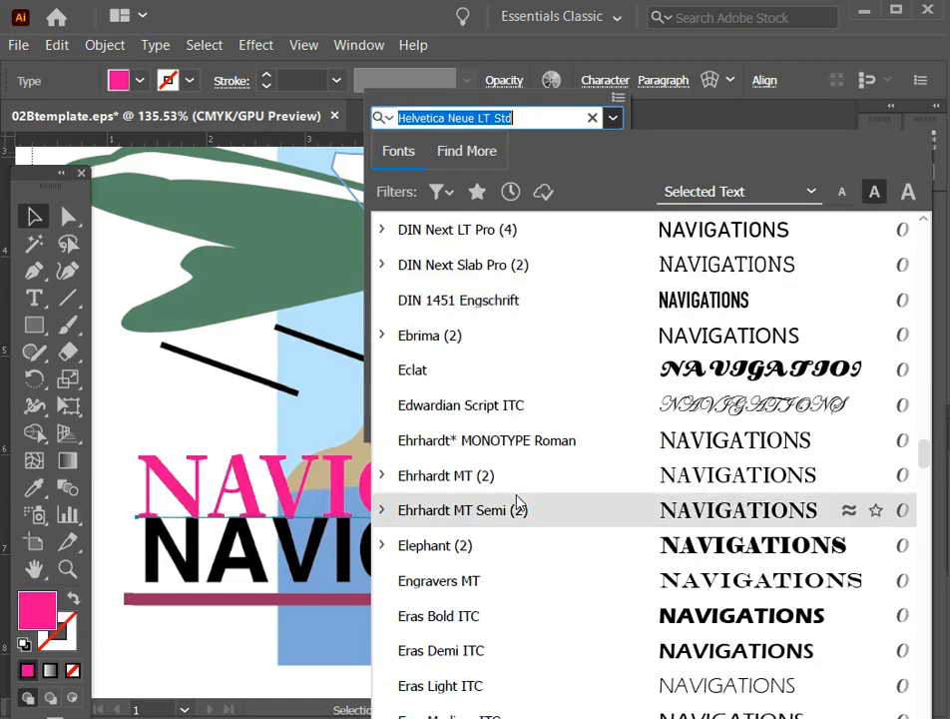
scroll(517, 502, down, 1)
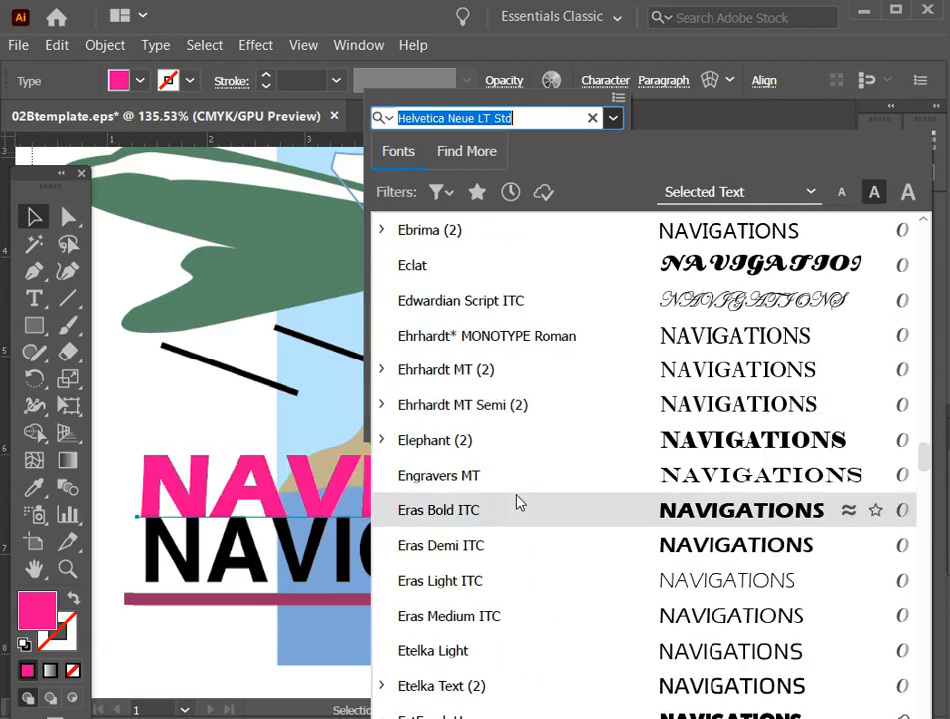
scroll(517, 504, down, 1)
scroll(517, 504, down, 2)
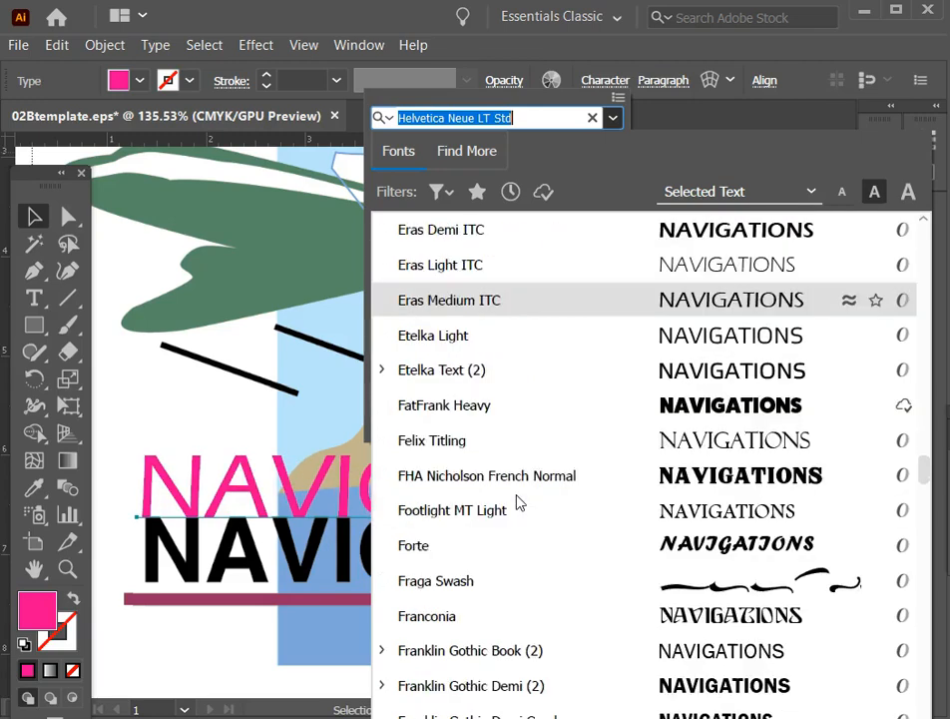
scroll(517, 504, down, 3)
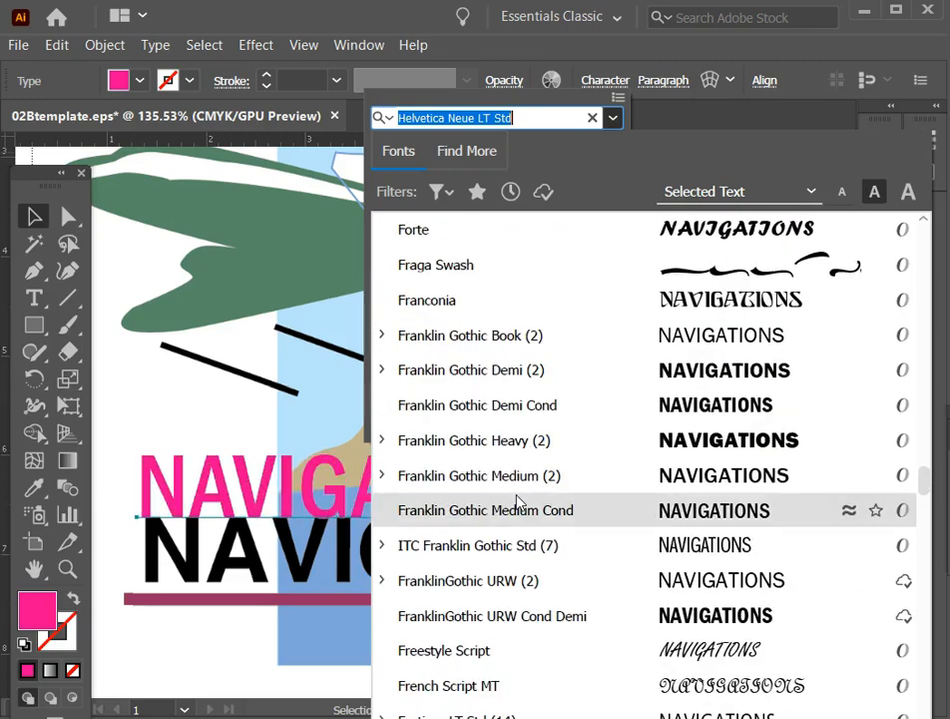
scroll(517, 502, down, 11)
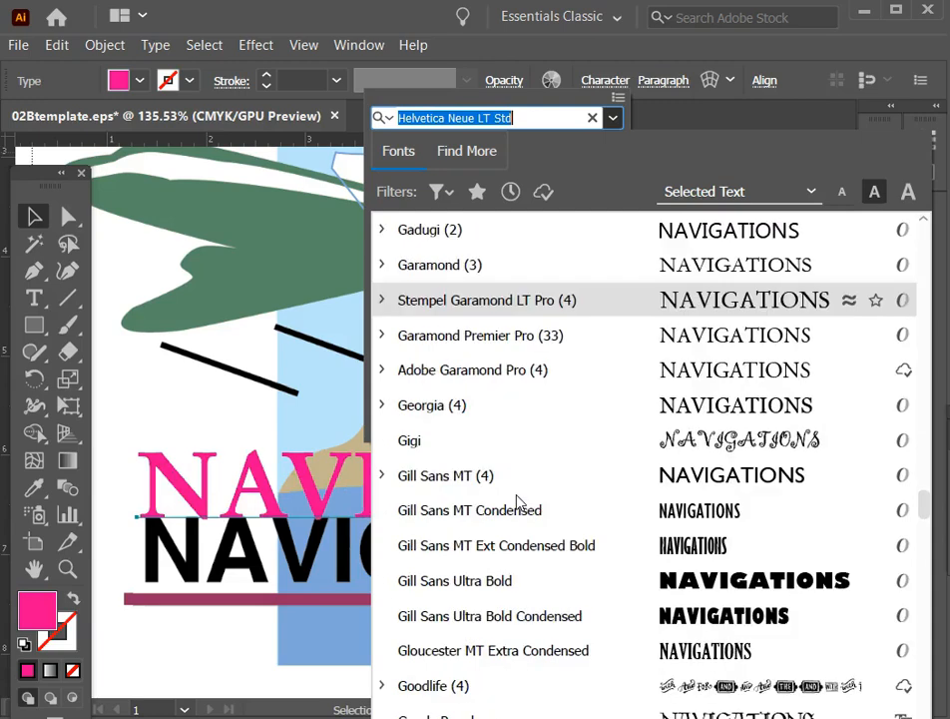
scroll(517, 503, down, 10)
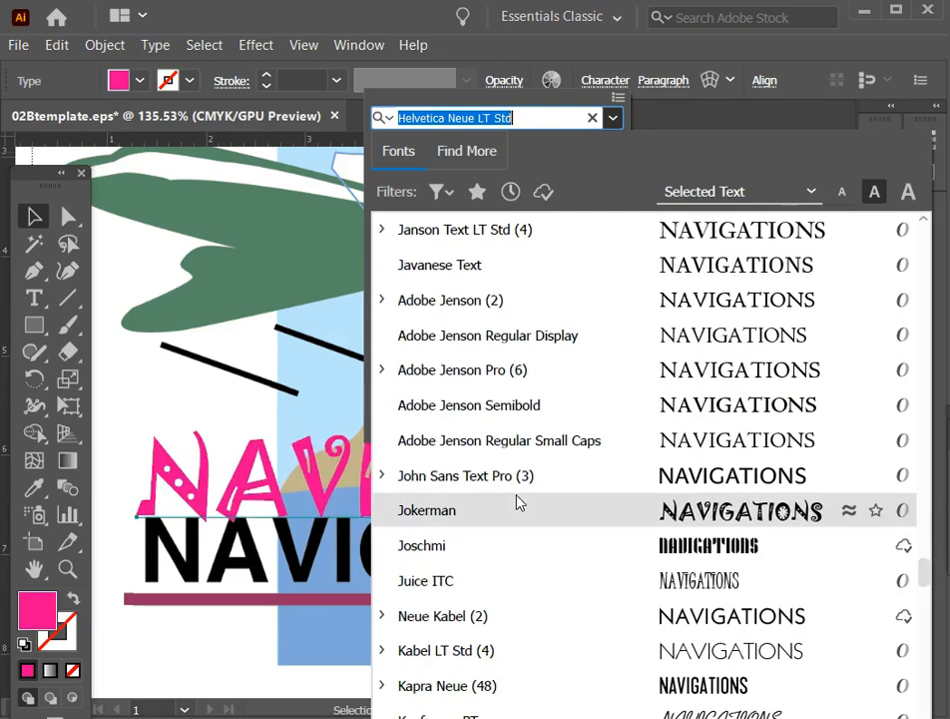
text(h)
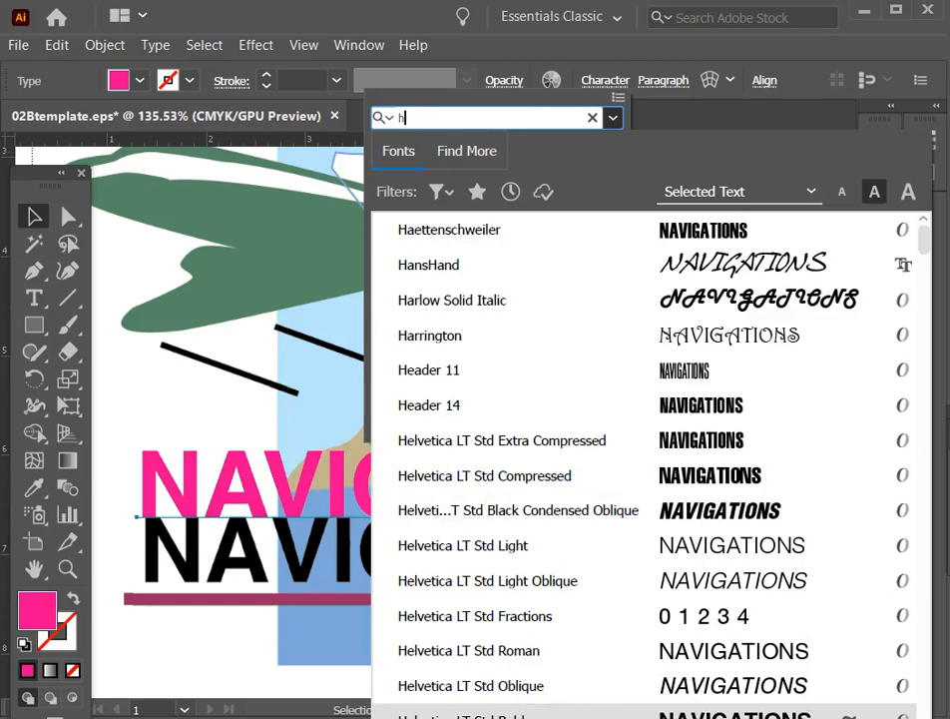
click(500, 714)
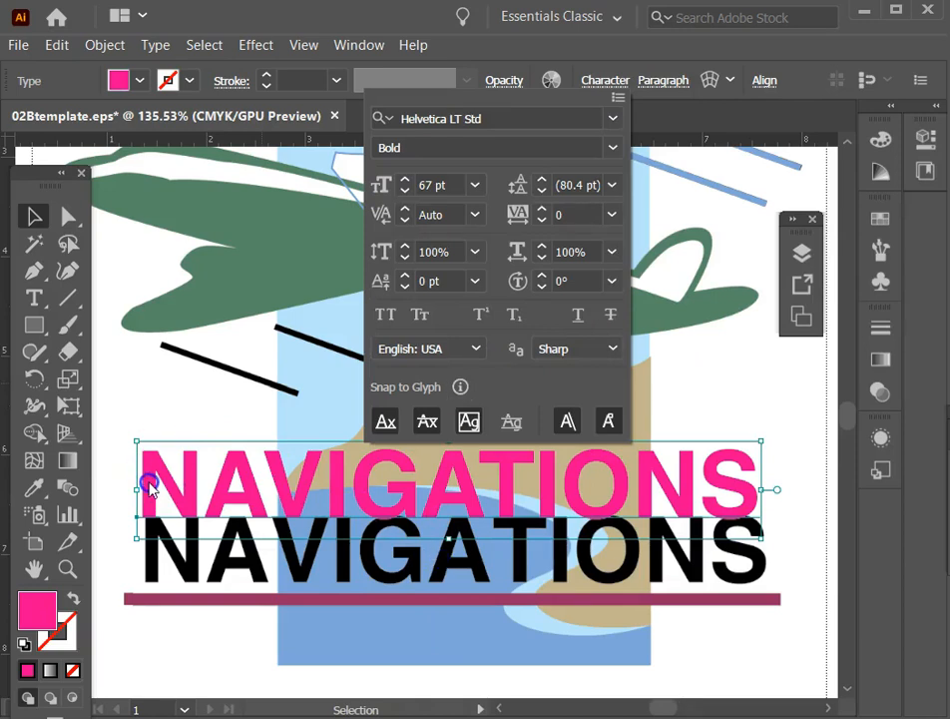
key(Escape)
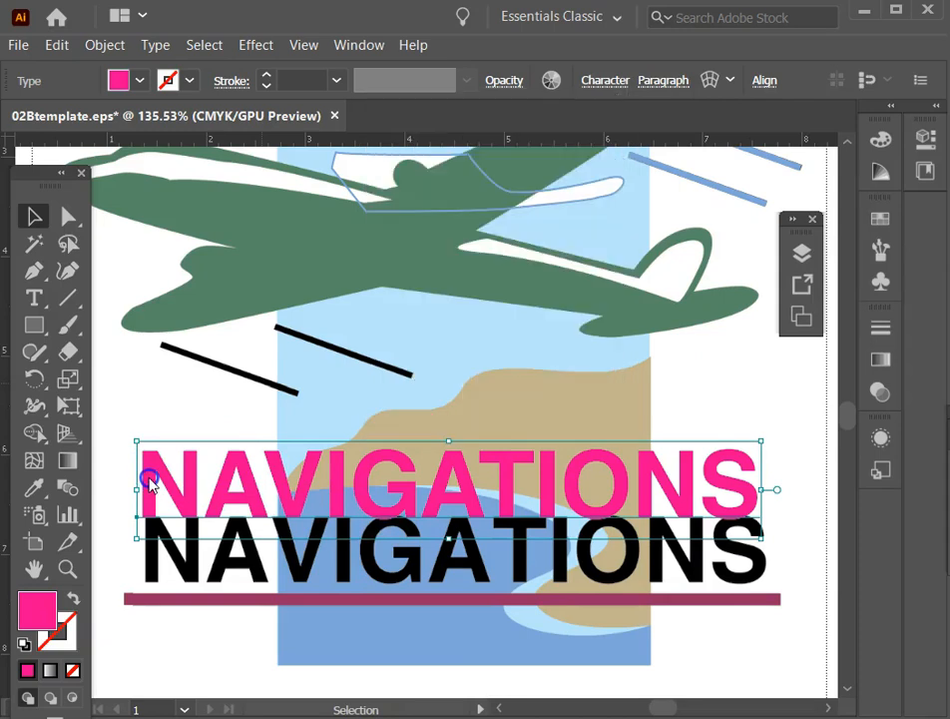
Move the pink NAVIGATIONS text back over the template's lettering, aligning the first N and baseline, and set its kerning to Optical.
drag(149, 477, 152, 534)
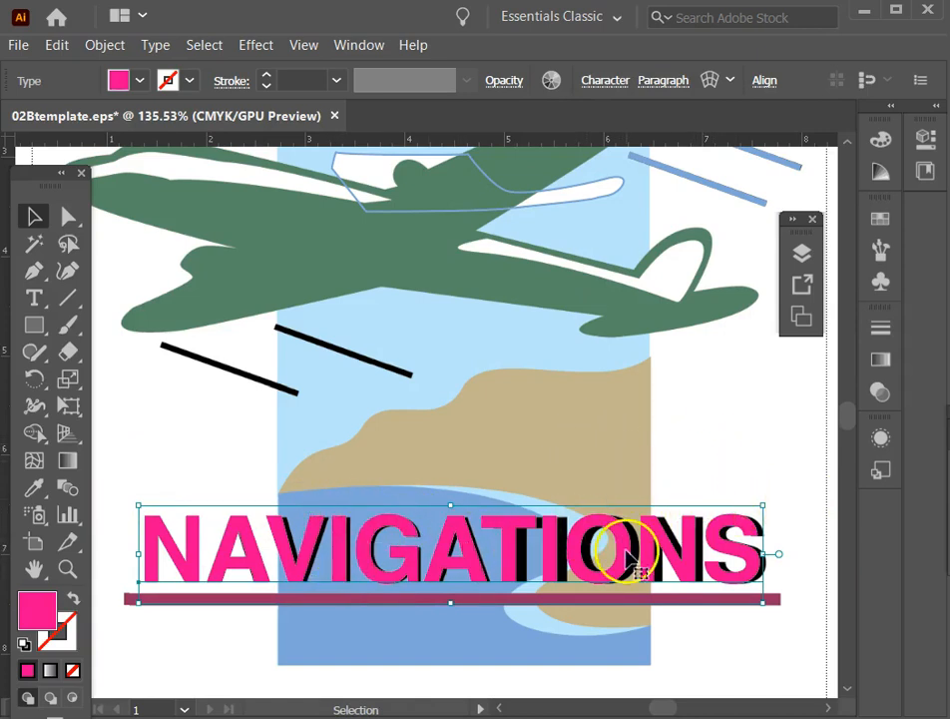
click(602, 84)
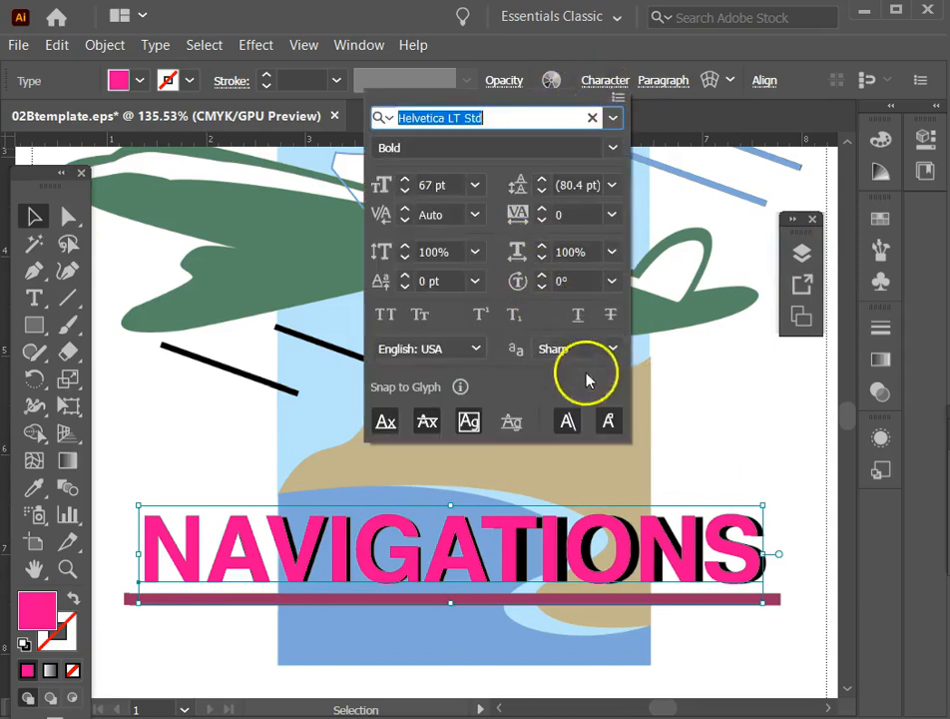
click(440, 214)
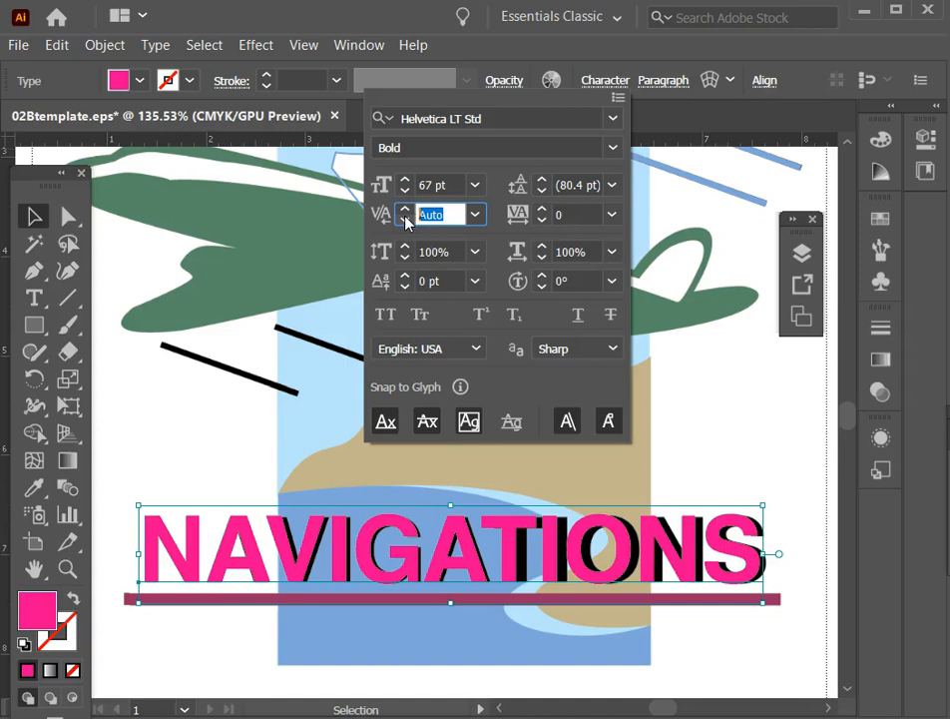
click(476, 214)
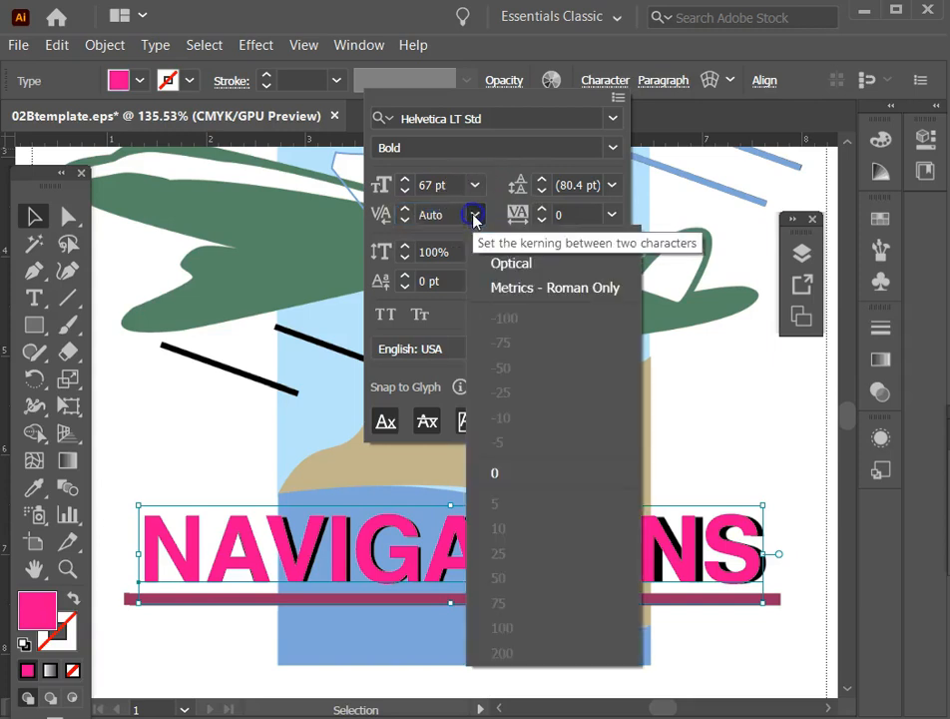
click(513, 265)
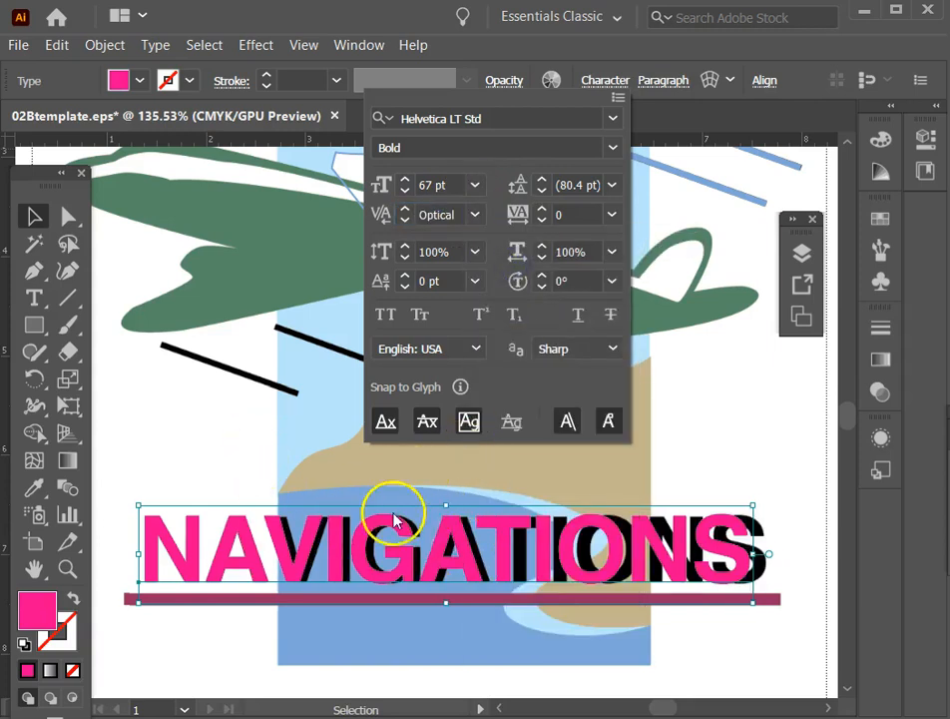
mouse_move(400, 392)
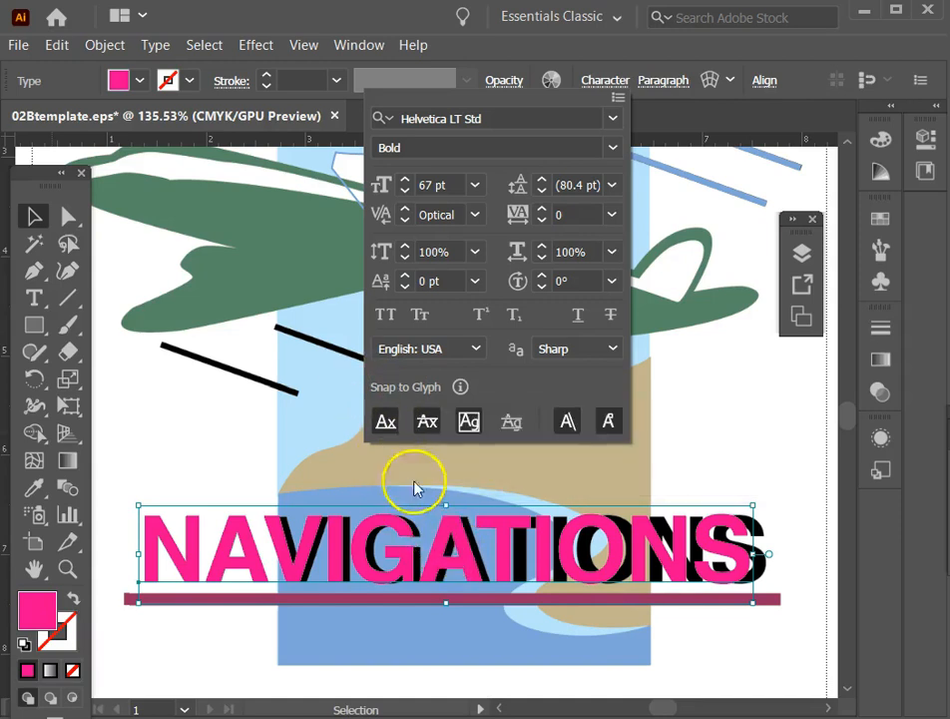
click(475, 215)
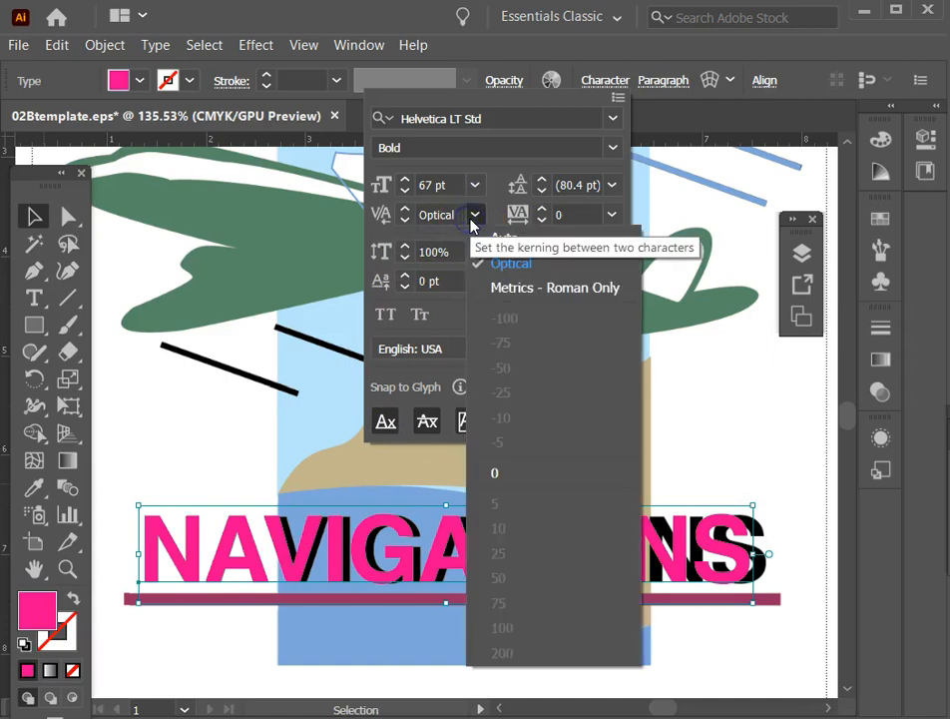
click(473, 220)
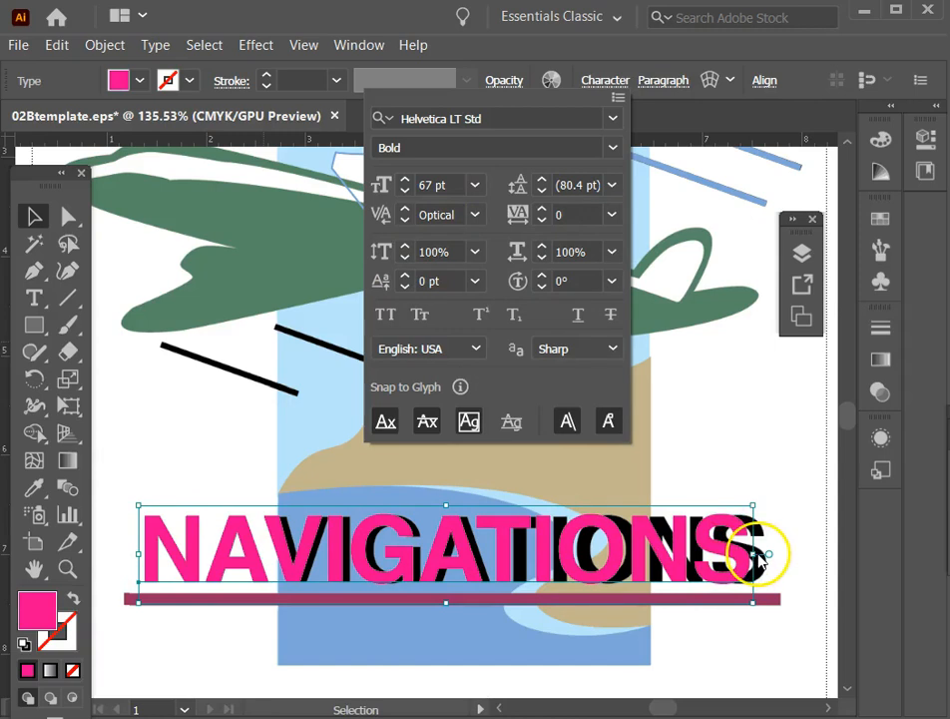
Increase the pink NAVIGATIONS text's tracking to 18 so its width matches the template's lettering.
click(541, 209)
click(541, 208)
click(541, 208)
click(541, 209)
click(541, 208)
click(541, 209)
click(541, 208)
click(541, 209)
click(541, 208)
click(541, 209)
click(541, 208)
click(541, 209)
click(541, 208)
click(541, 209)
click(541, 210)
click(541, 209)
click(541, 209)
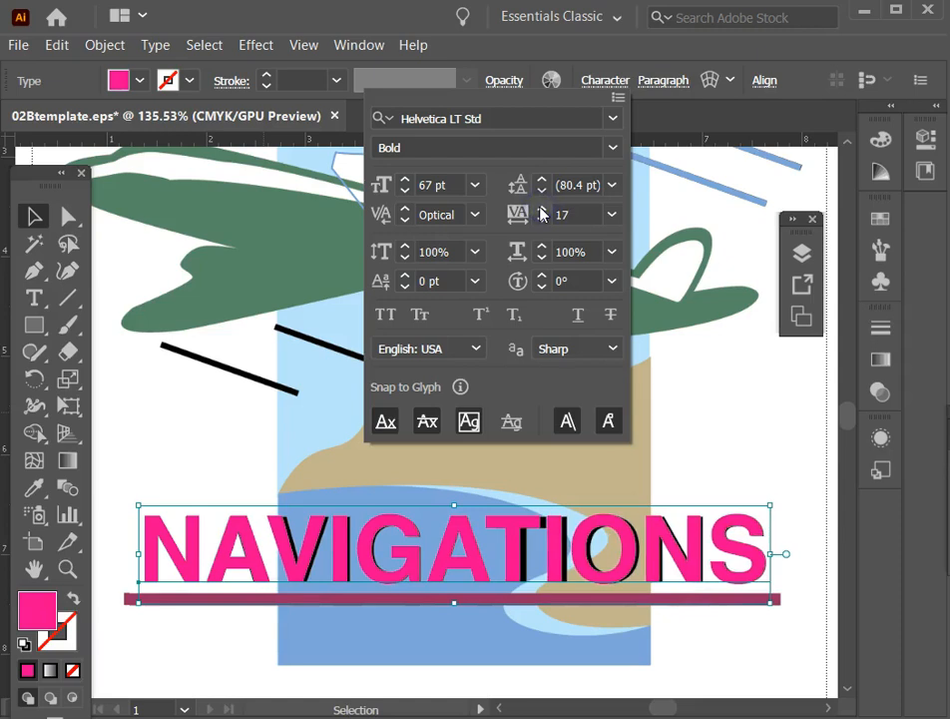
click(541, 208)
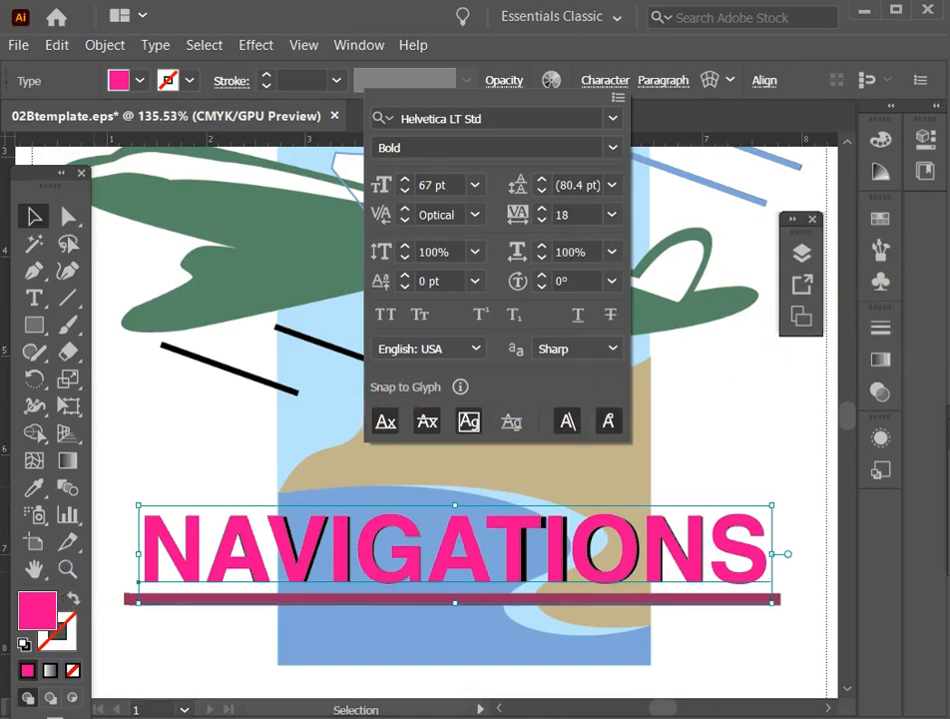
Give the NAVIGATIONS text a black fill and no stroke.
click(24, 644)
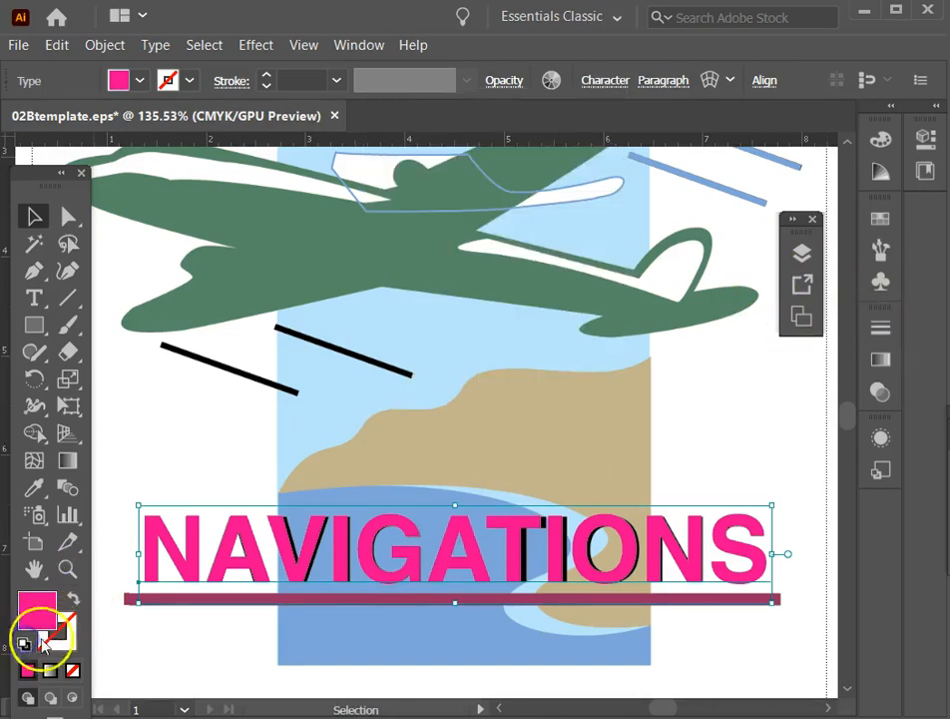
click(25, 645)
click(72, 597)
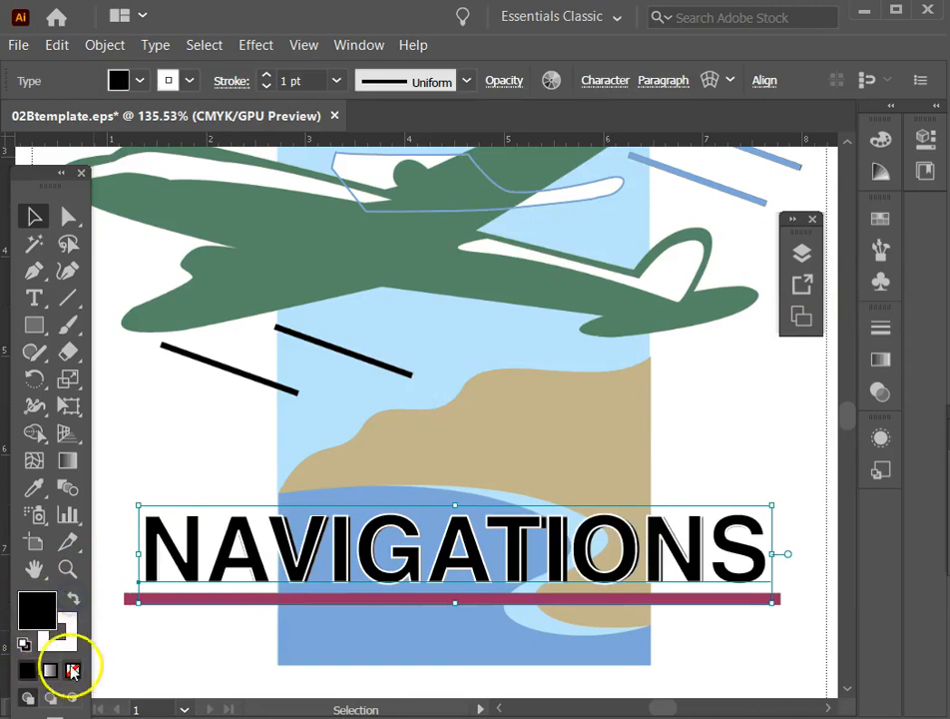
click(64, 639)
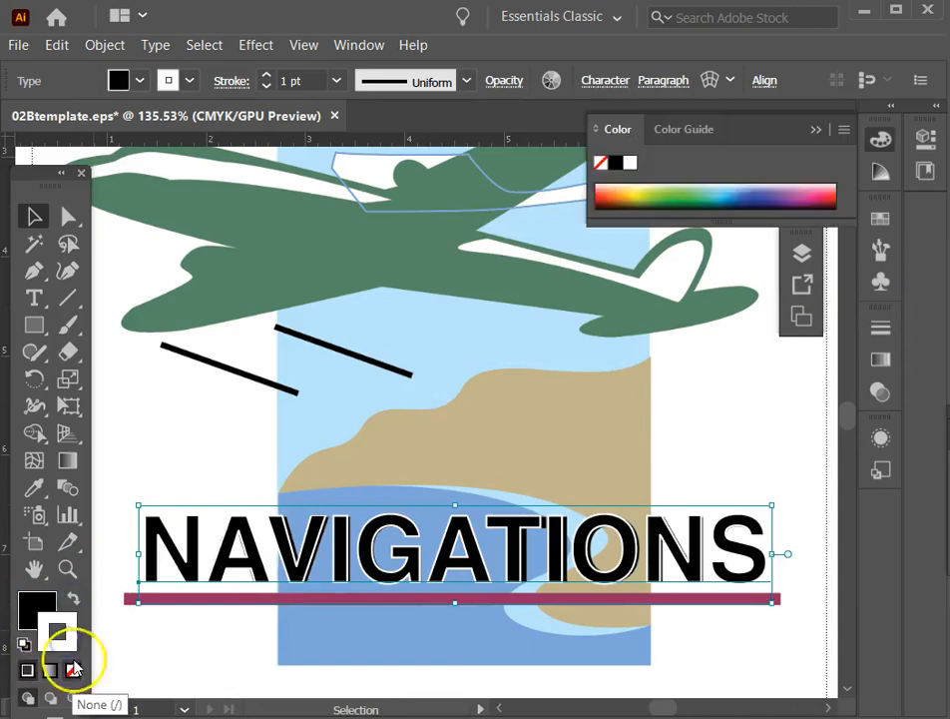
click(73, 671)
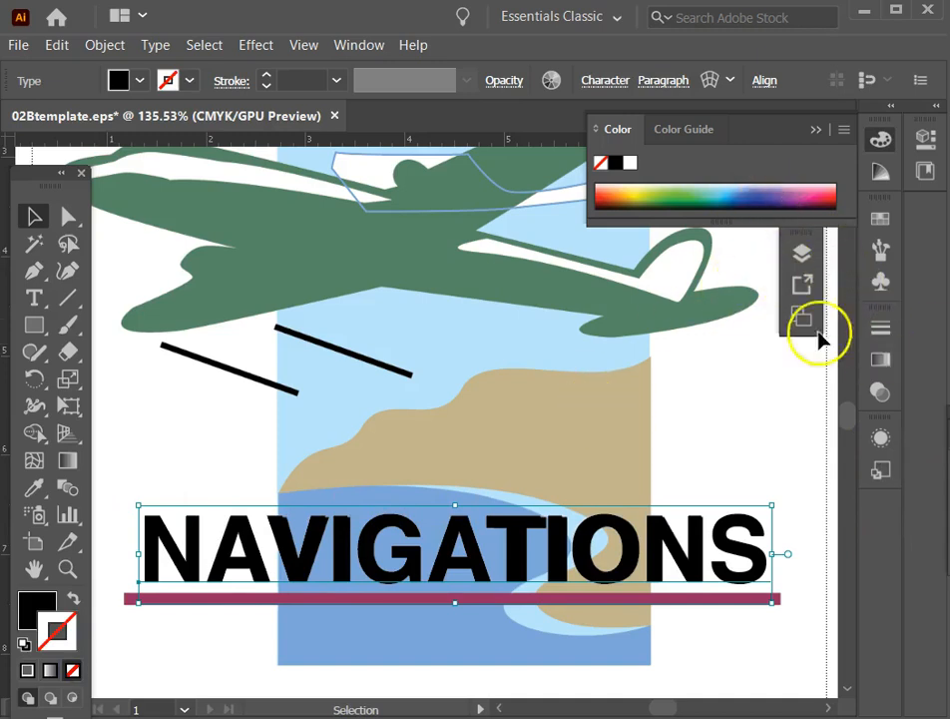
Hide Layer 3 and show it again to compare the new NAVIGATIONS text with the template's lettering.
click(804, 253)
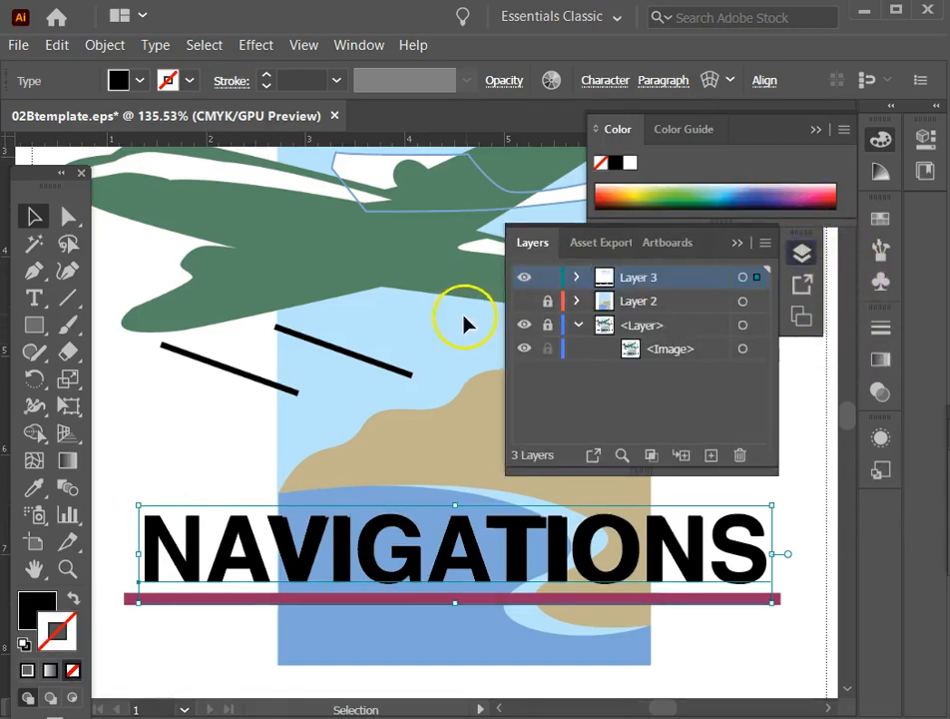
click(525, 278)
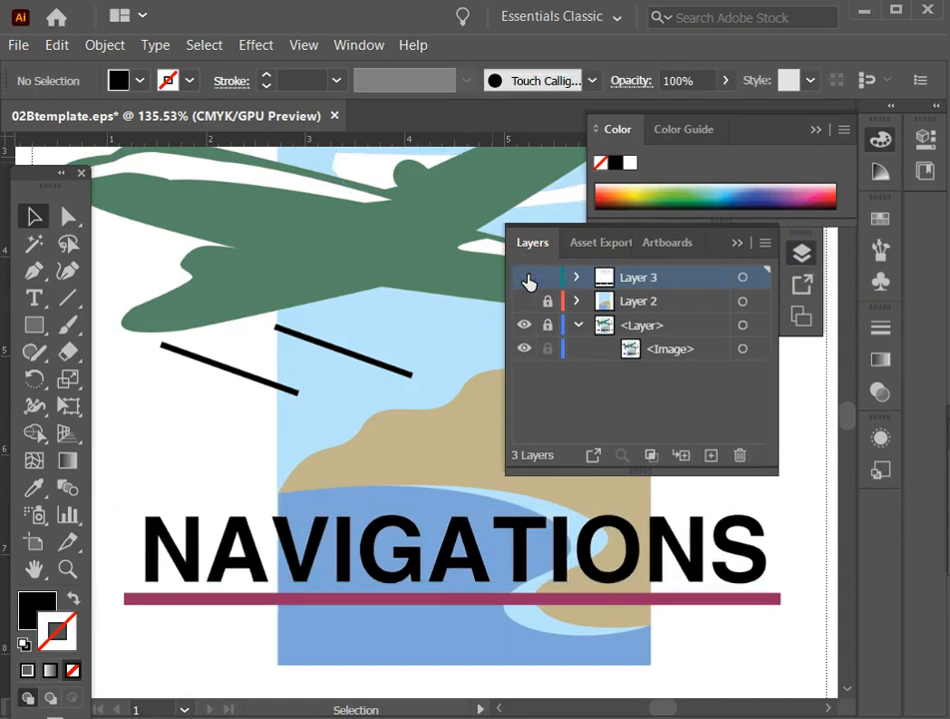
click(529, 277)
Try moving the black NAVIGATIONS text above the template's lettering for comparison, and undo the move.
drag(361, 547, 365, 470)
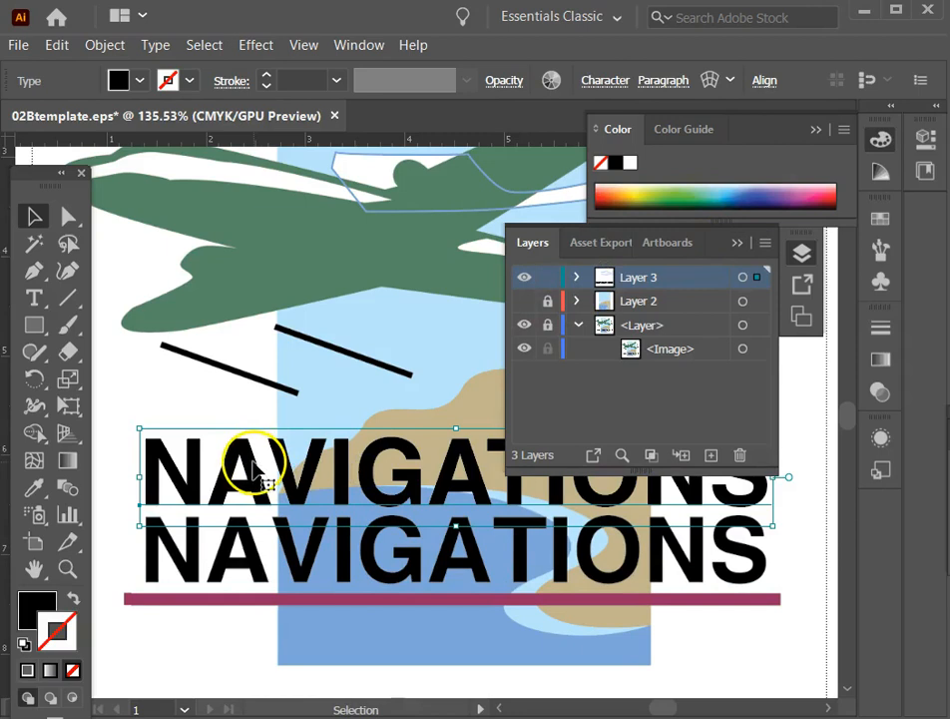
key(ctrl+z)
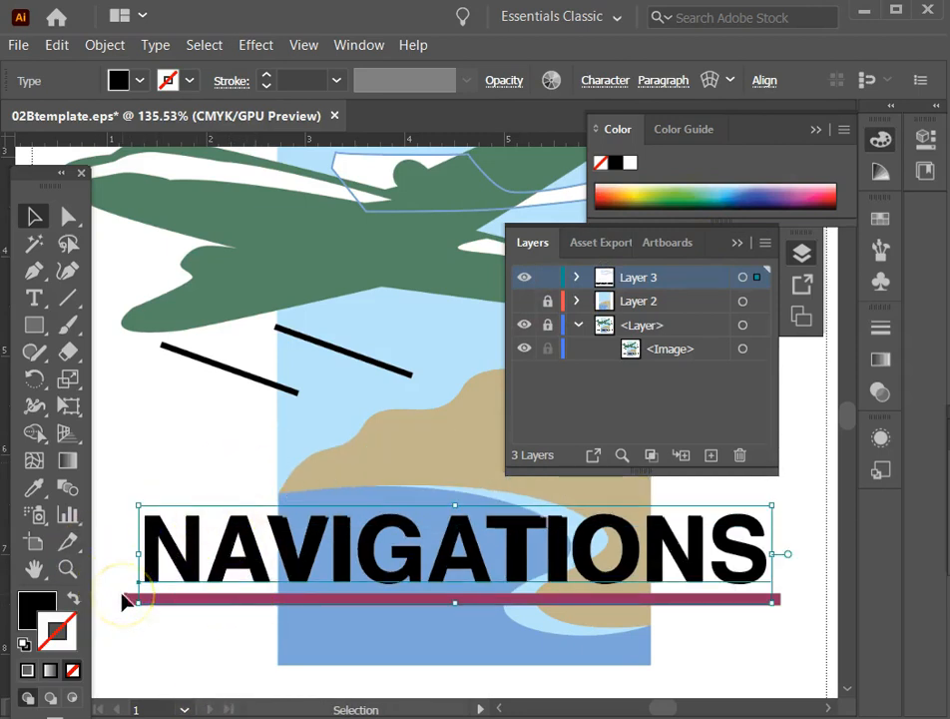
scroll(123, 599, up, 1)
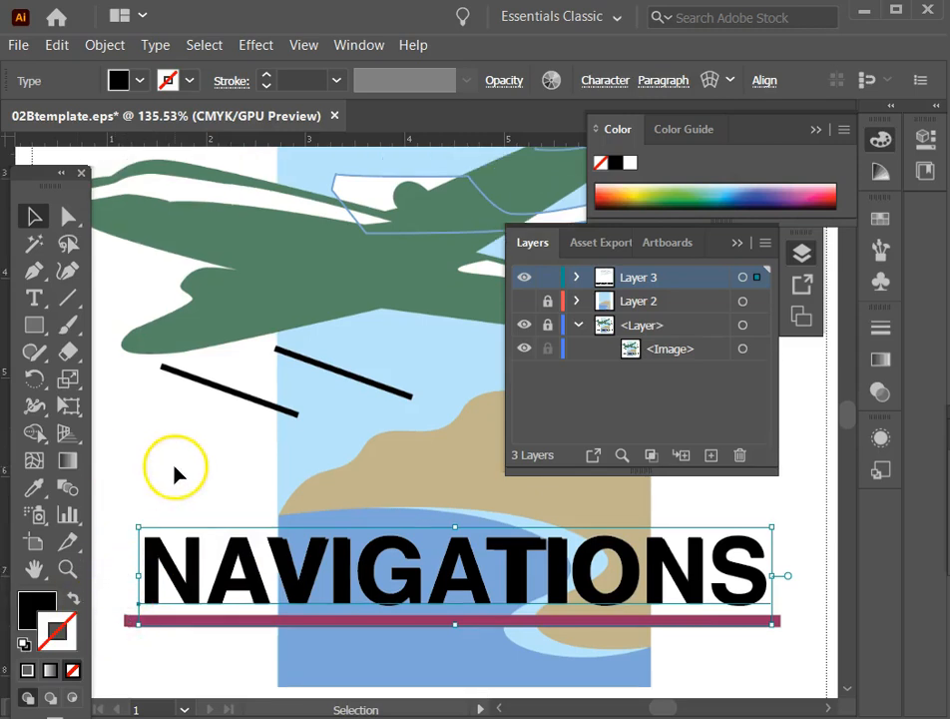
scroll(176, 470, down, 1)
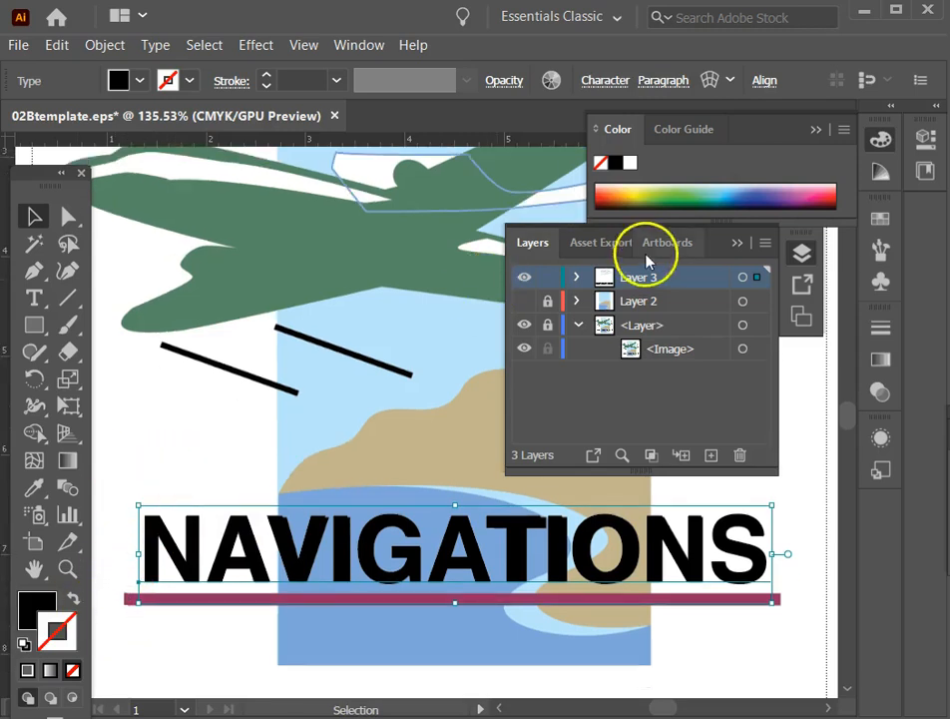
Draw a straight line with the Pen tool along the full length of the template's maroon underline beneath NAVIGATIONS.
click(32, 270)
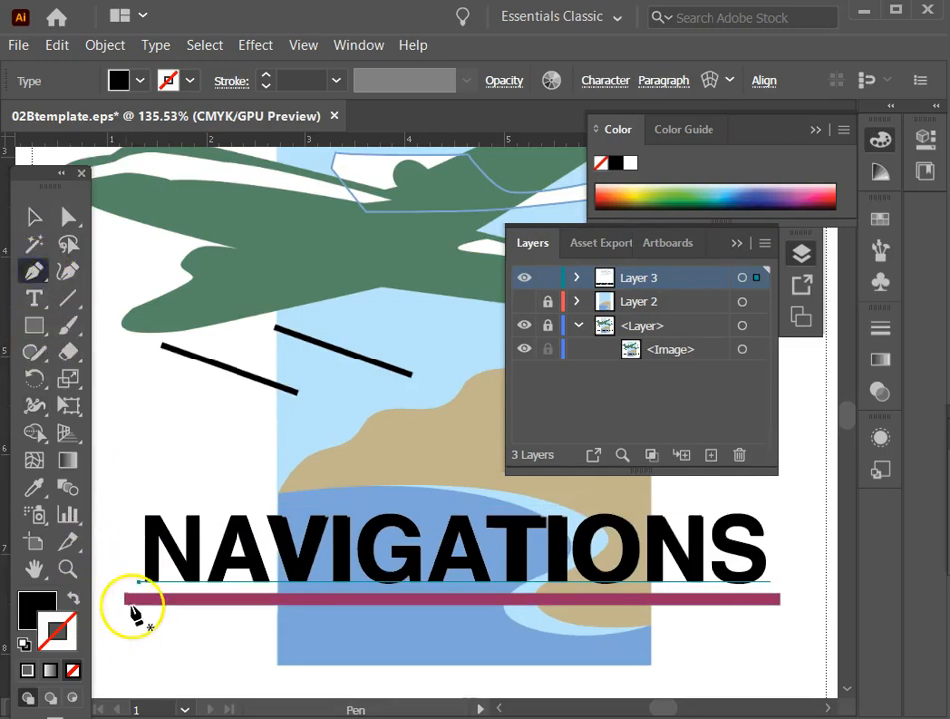
click(122, 599)
click(784, 599)
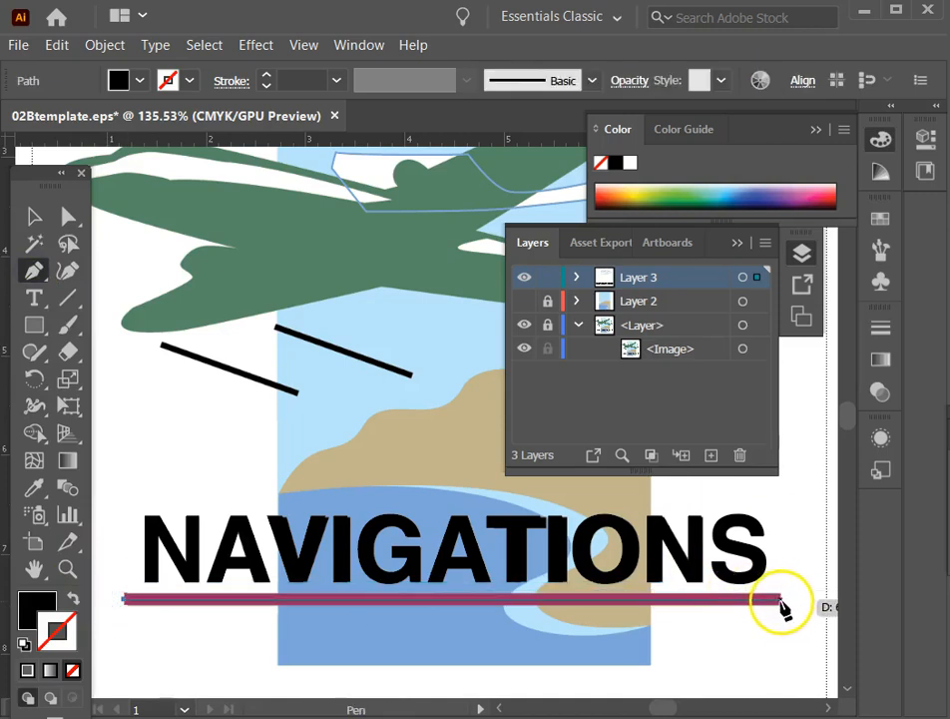
click(783, 601)
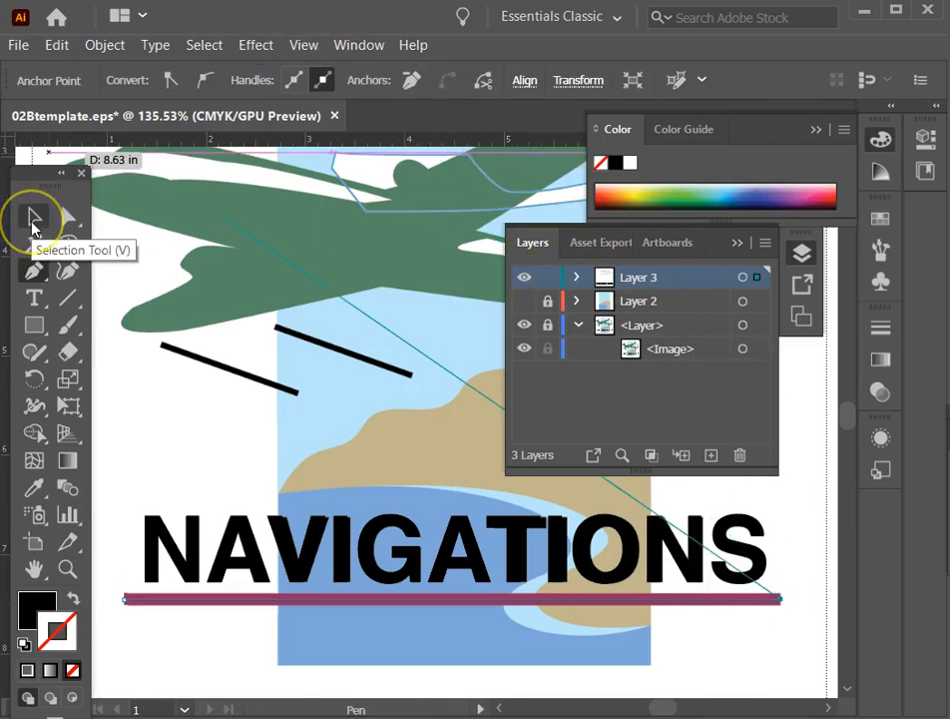
key(ctrl)
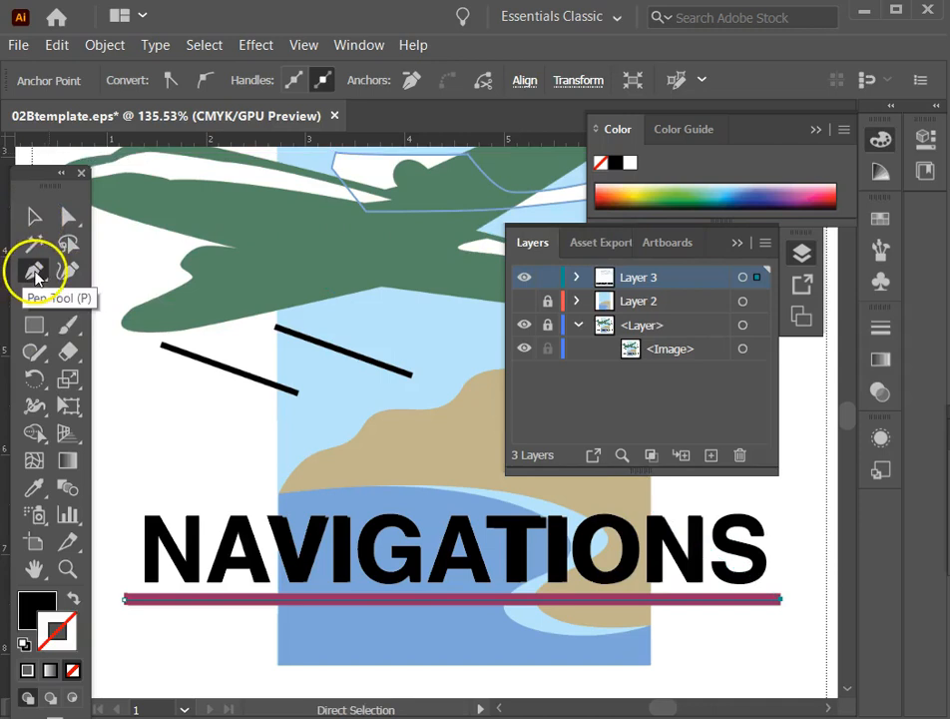
Insert a letter j in the middle of the NAVIGATIONS text and remove it again.
click(35, 489)
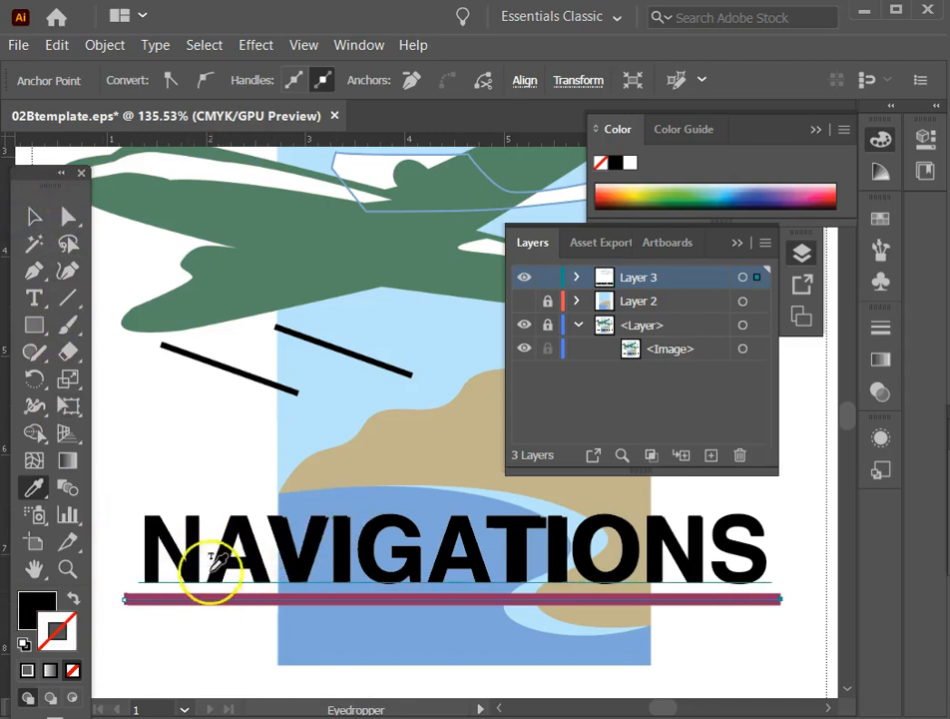
click(34, 217)
click(251, 544)
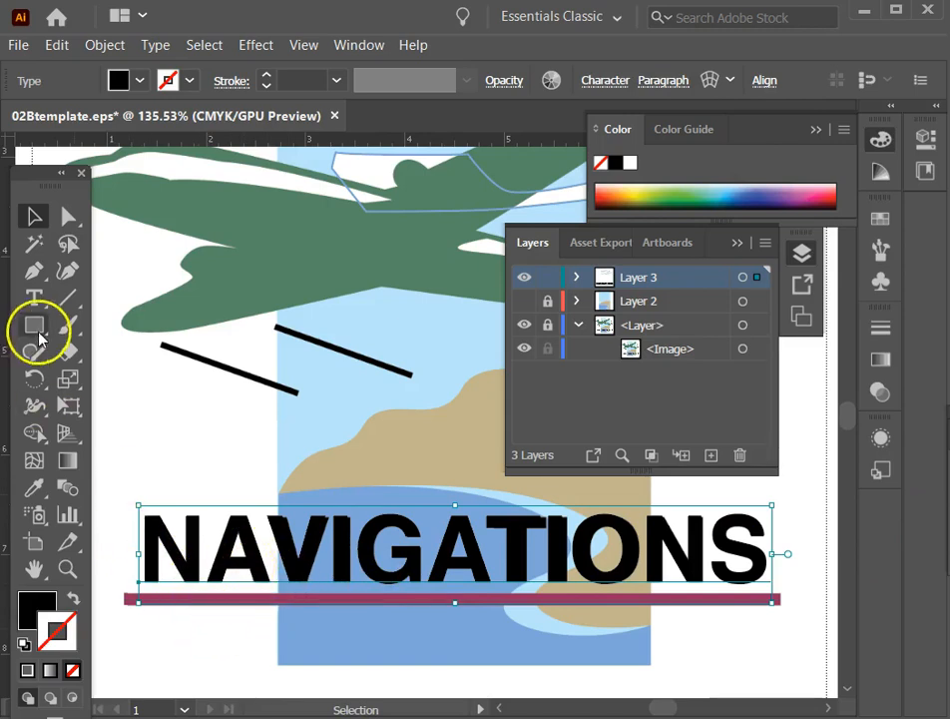
click(35, 299)
click(353, 552)
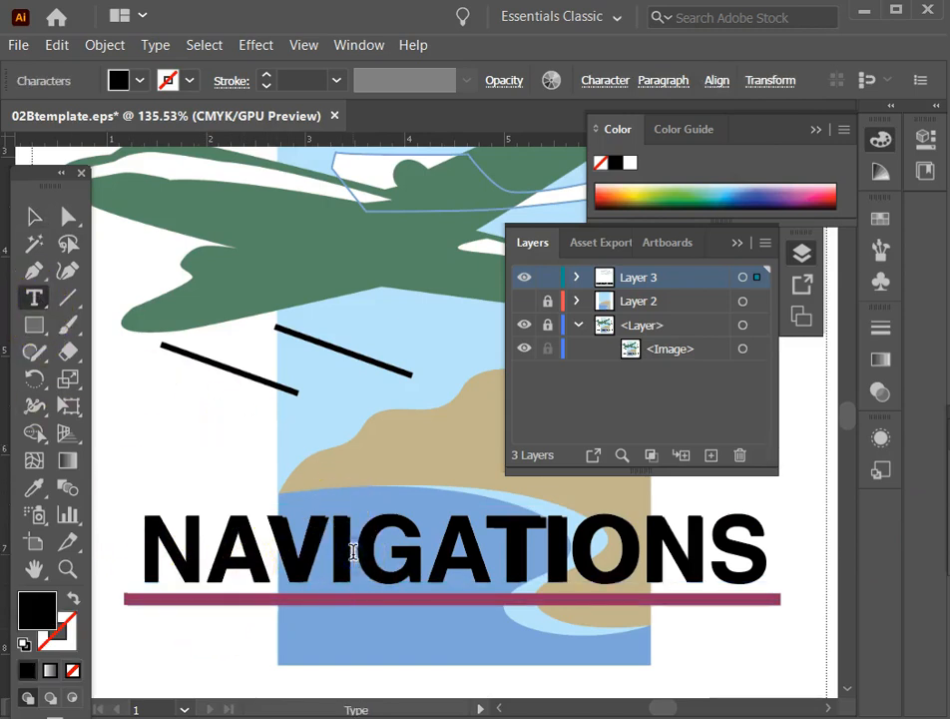
text(j)
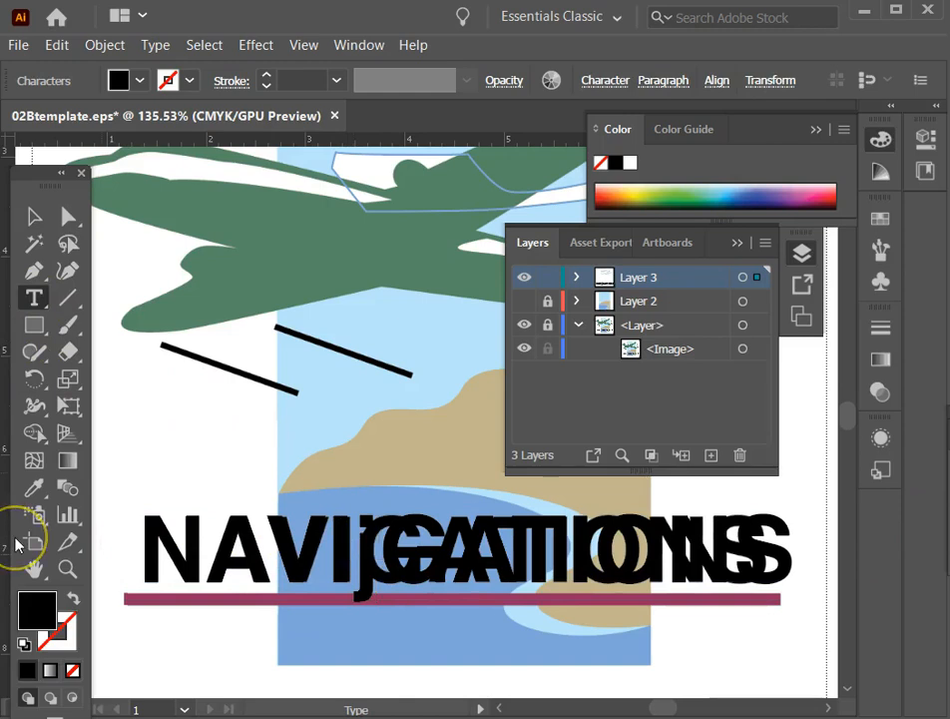
key(BackSpace)
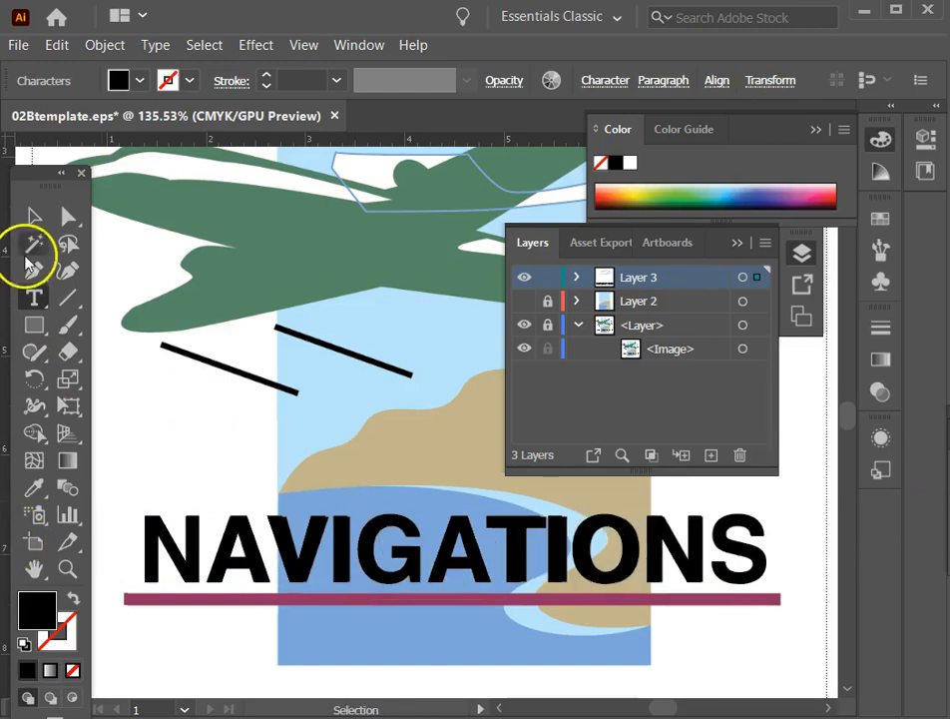
Try colouring the NAVIGATIONS text with the underline's maroon using the Eyedropper, and undo the colour change.
click(34, 216)
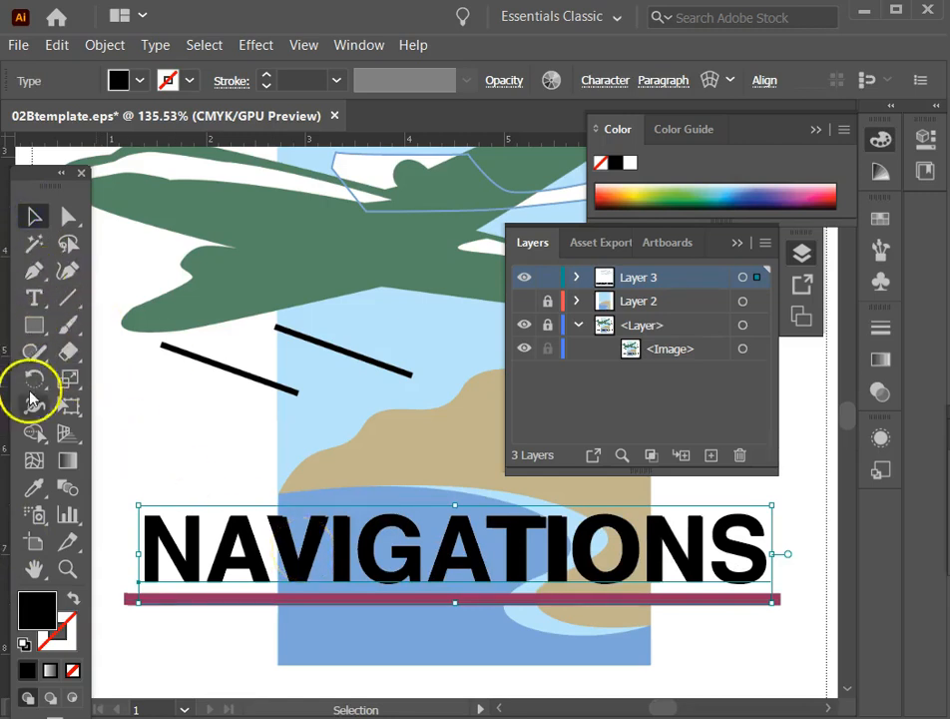
click(35, 486)
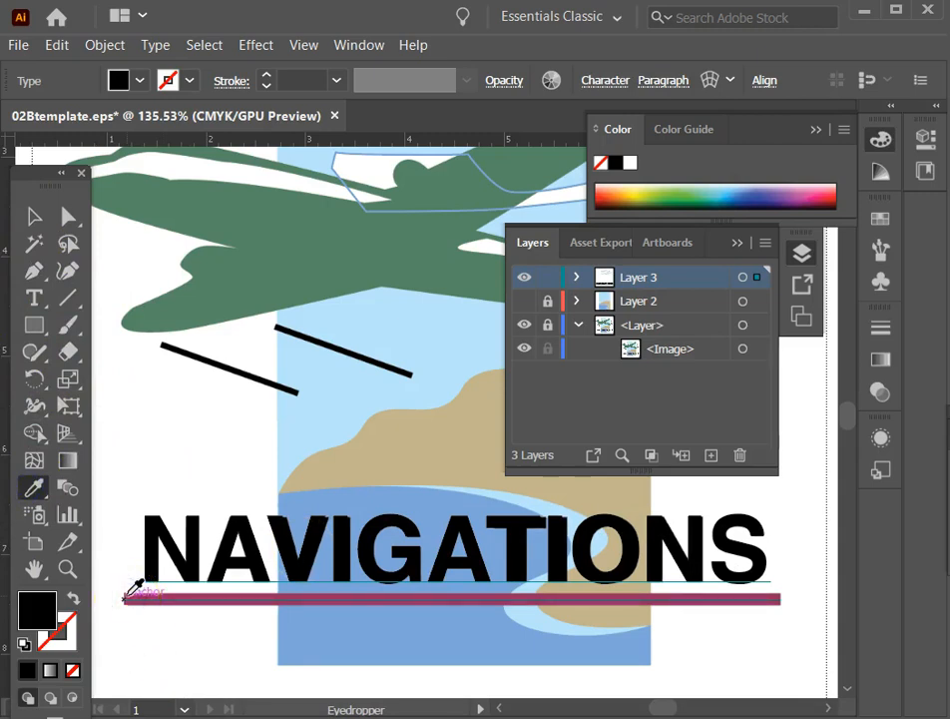
click(126, 594)
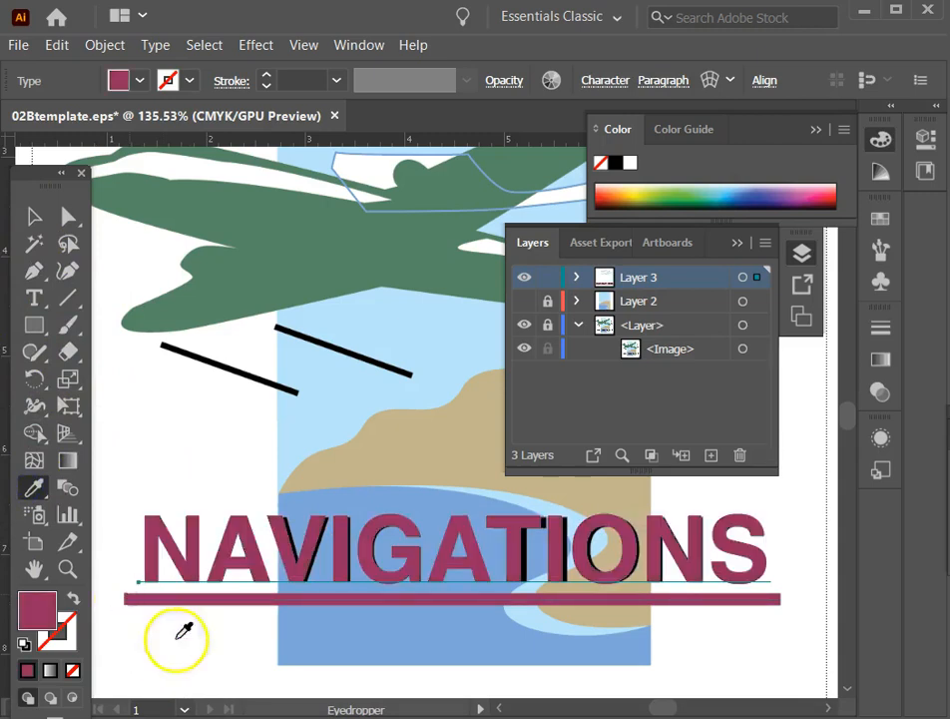
click(32, 216)
click(131, 428)
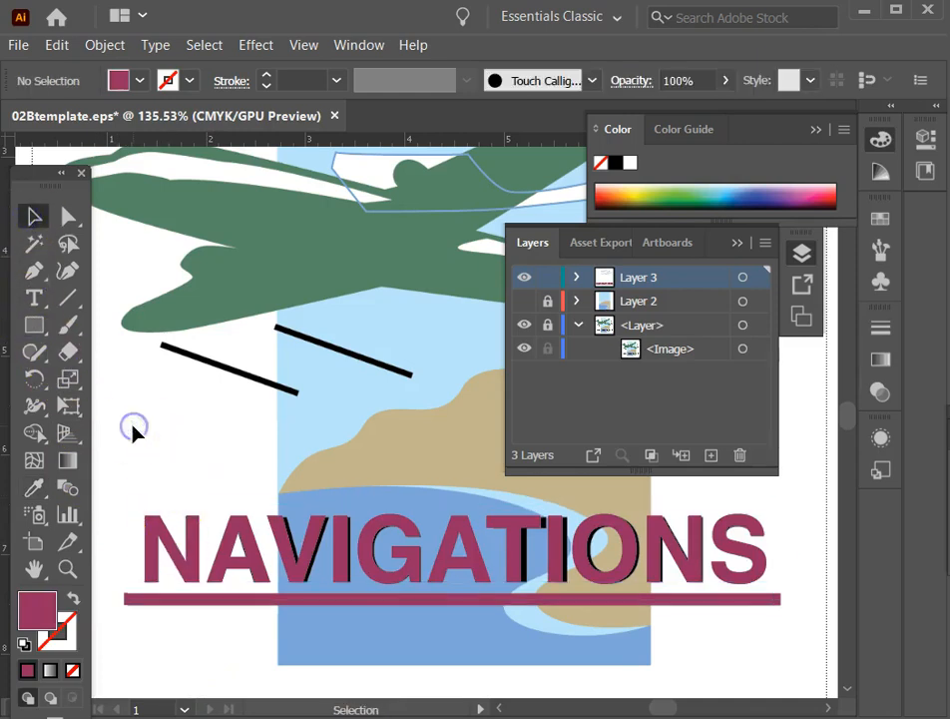
key(ctrl+z)
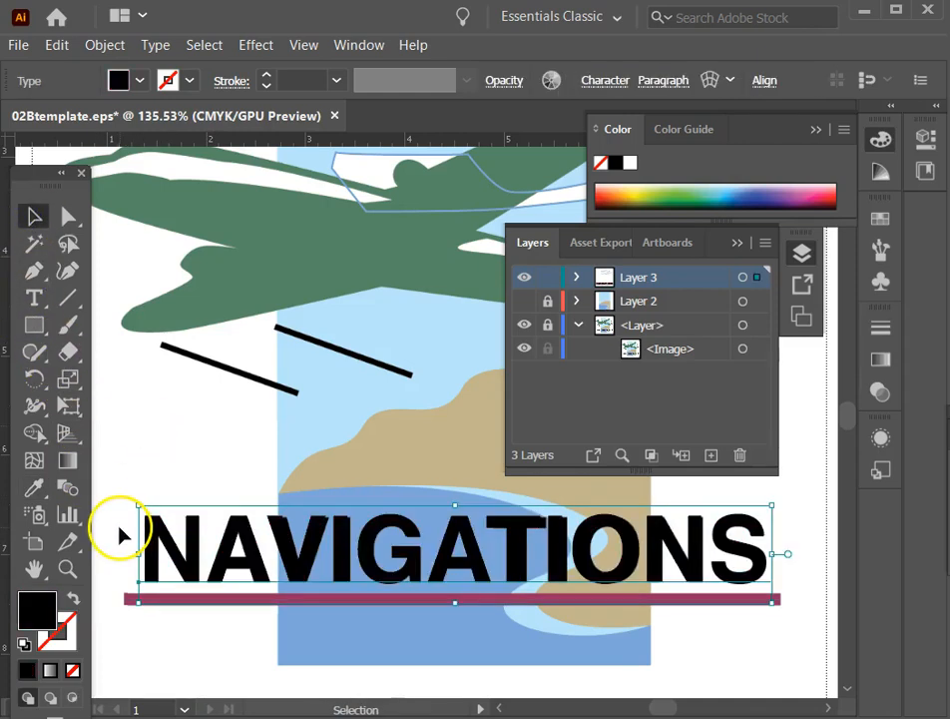
Give the drawn underline path a maroon fill sampled from the template's underline with the Eyedropper.
click(134, 454)
click(128, 599)
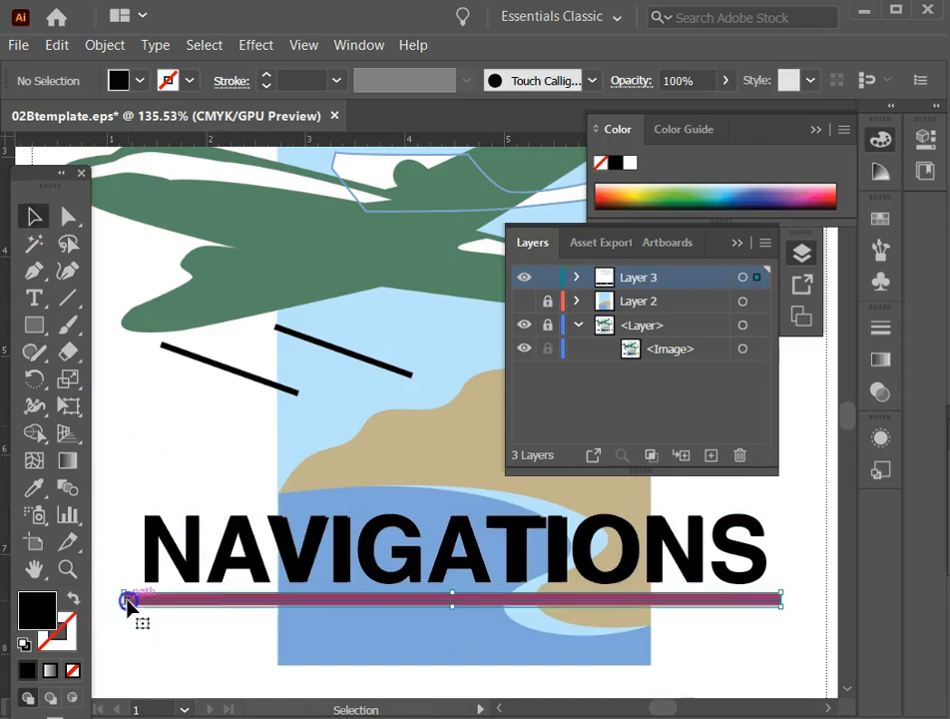
click(34, 487)
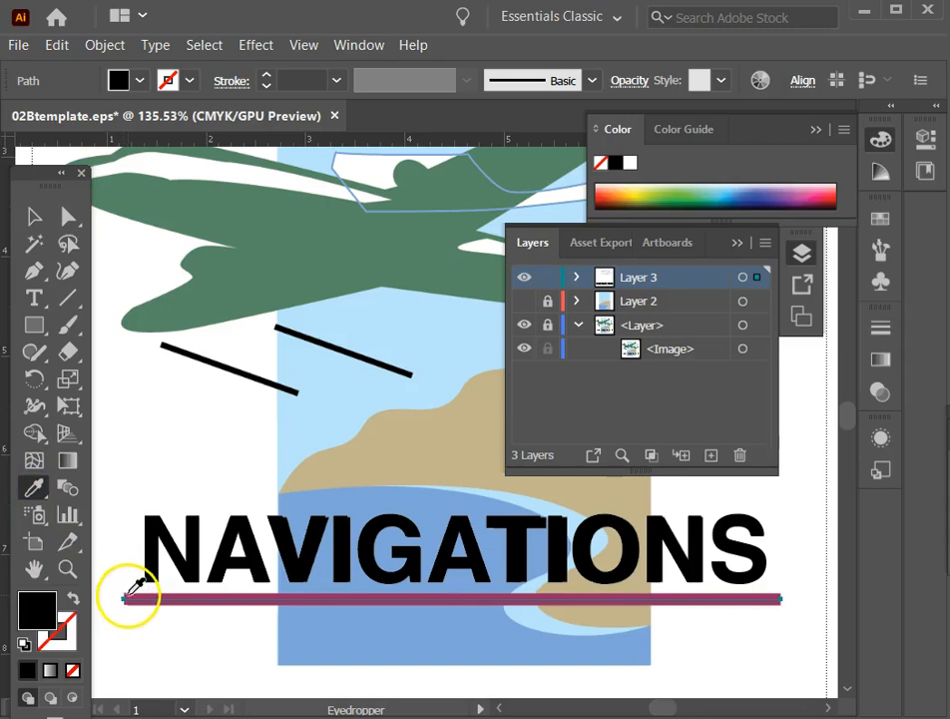
click(128, 597)
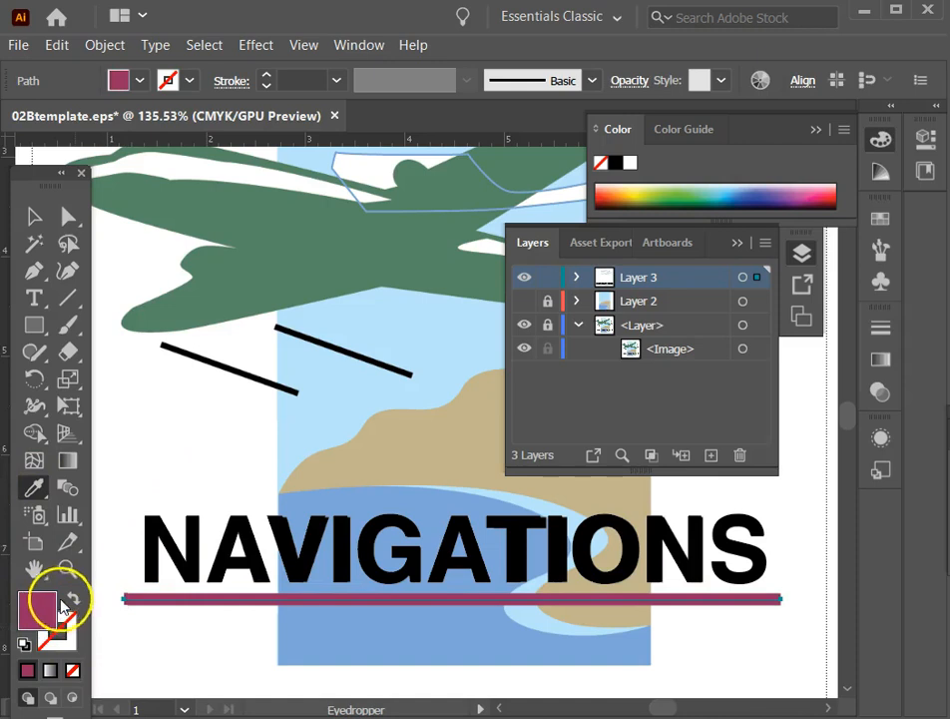
key(v)
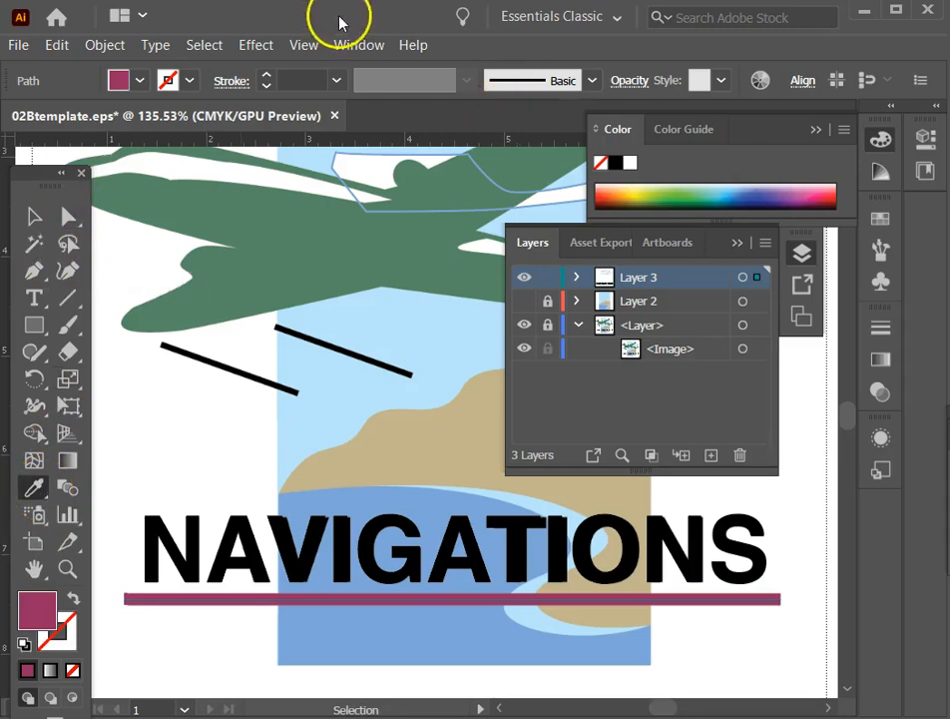
Set the underline path's stroke weight to 9 pt and swap fill and stroke so the stroke is maroon.
click(266, 77)
click(266, 77)
click(266, 77)
click(267, 77)
click(266, 77)
click(267, 77)
click(267, 77)
click(267, 77)
click(266, 77)
click(267, 77)
click(266, 76)
click(266, 77)
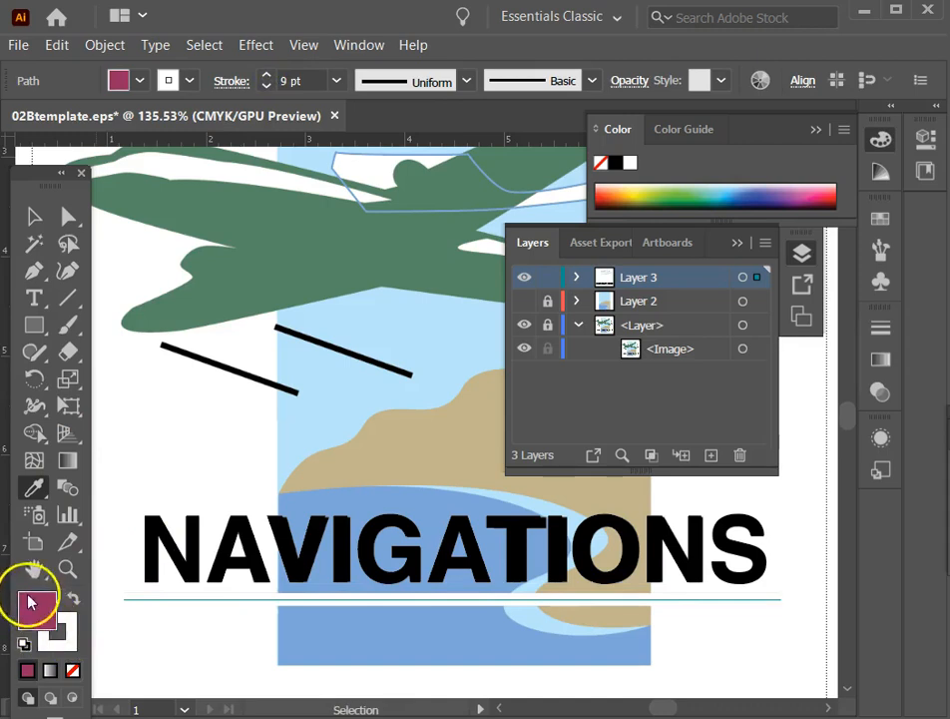
click(71, 597)
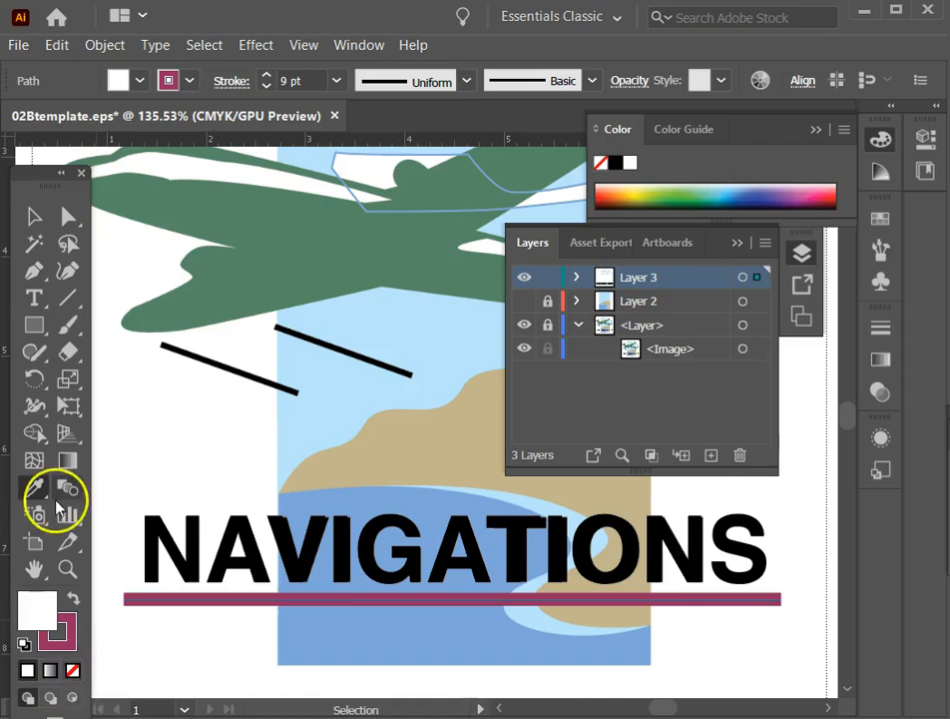
Draw two curved test paths with the Pen tool between the black speed lines and the NAVIGATIONS text.
click(33, 271)
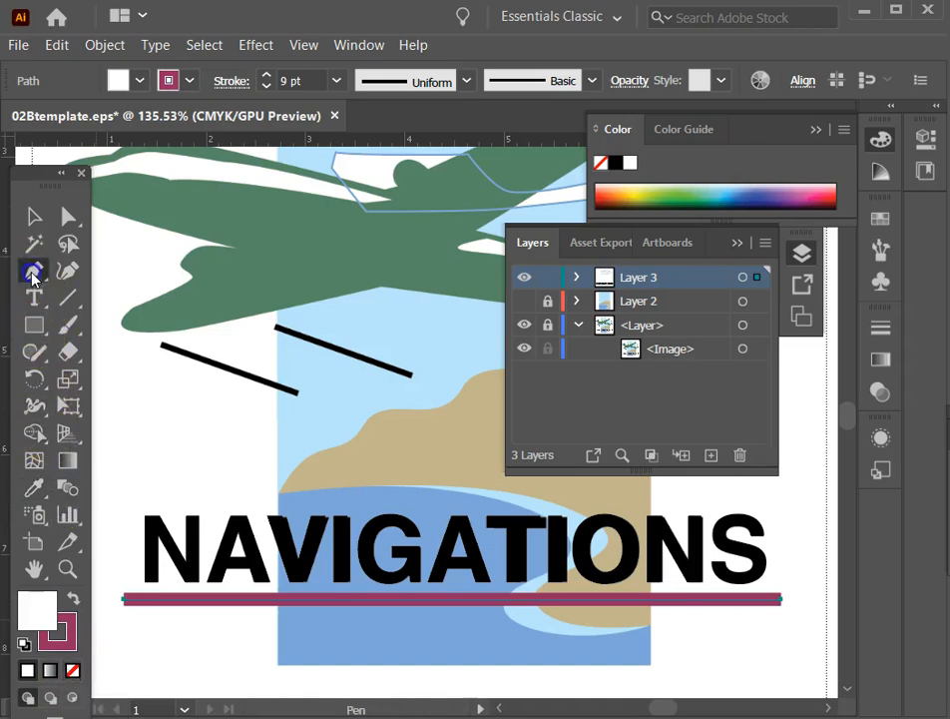
drag(151, 466, 167, 441)
drag(402, 432, 450, 470)
click(34, 215)
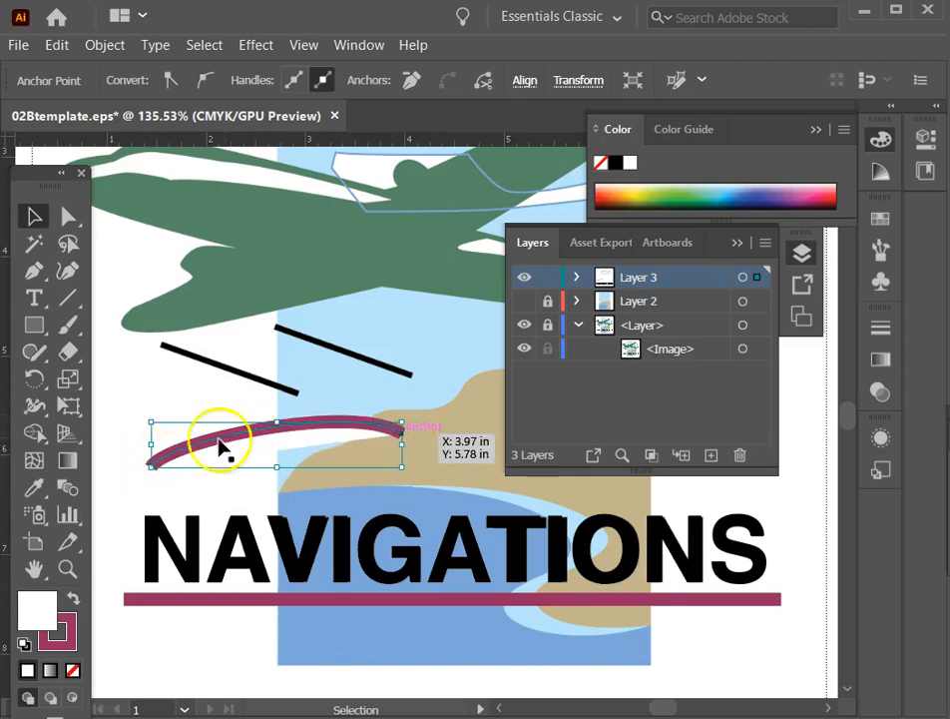
click(36, 271)
drag(145, 416, 189, 385)
drag(254, 436, 303, 479)
drag(383, 430, 408, 375)
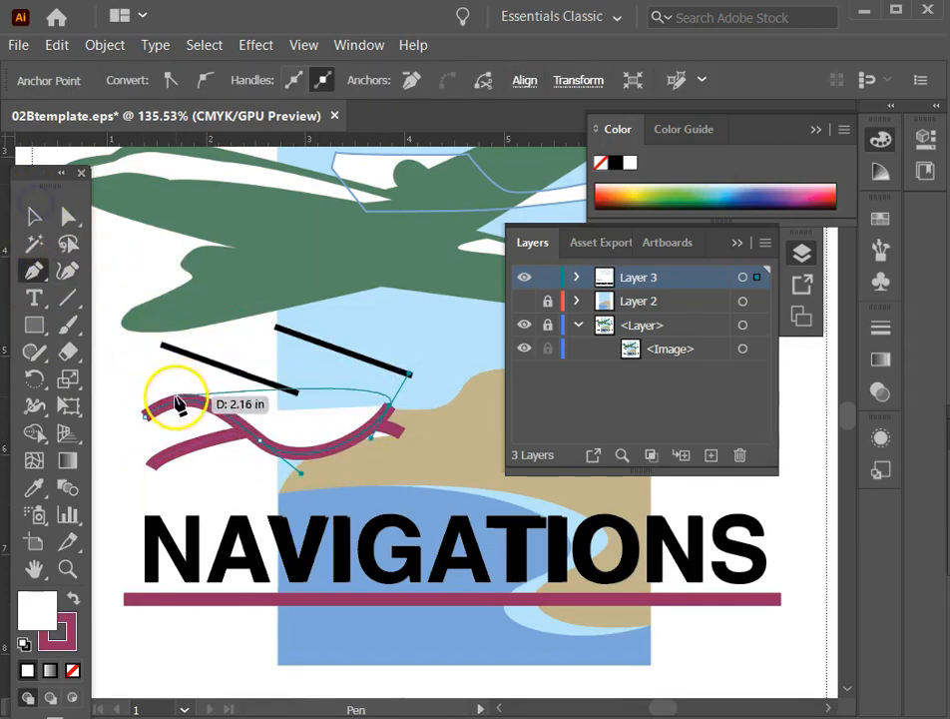
Delete both maroon test curves above the NAVIGATIONS text.
click(34, 216)
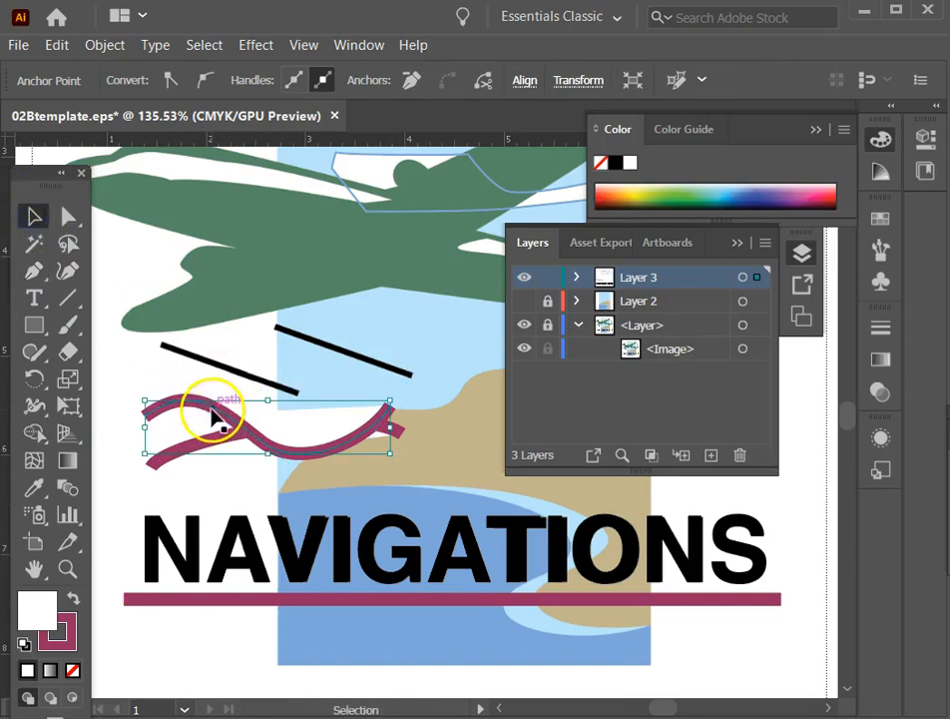
click(212, 410)
key(Delete)
click(175, 449)
key(Delete)
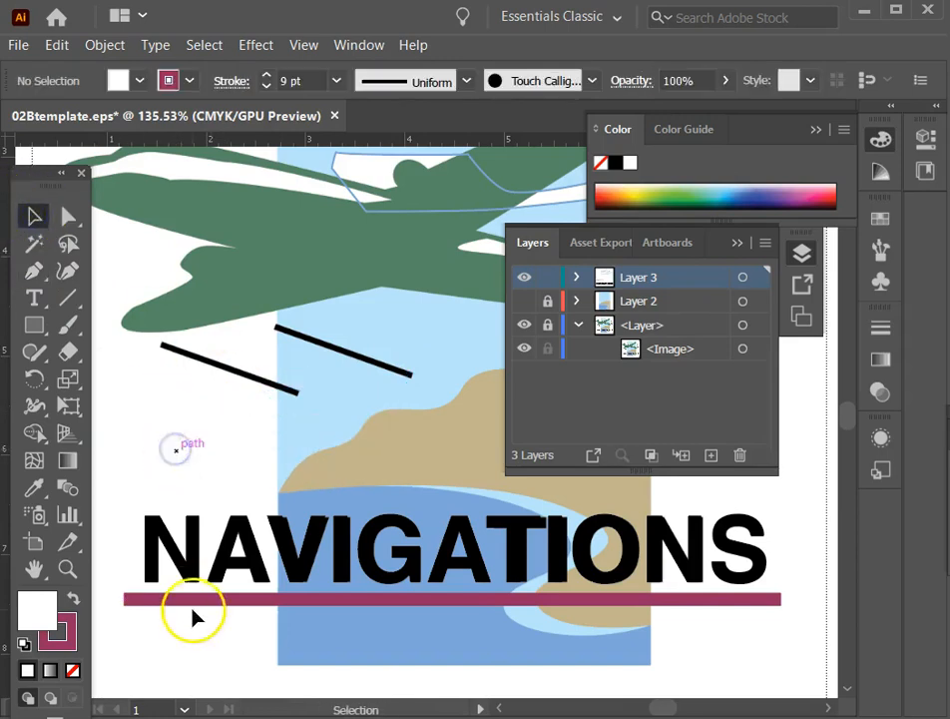
Remove the white fill from the maroon underline path and dock the floating toolbox at the workspace edge.
click(164, 600)
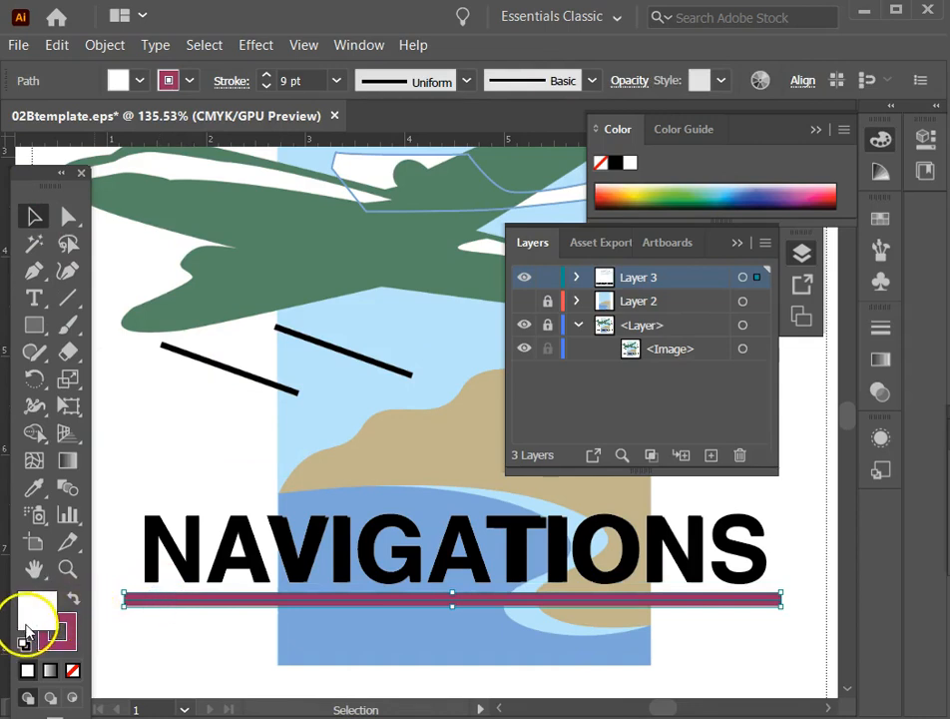
click(73, 670)
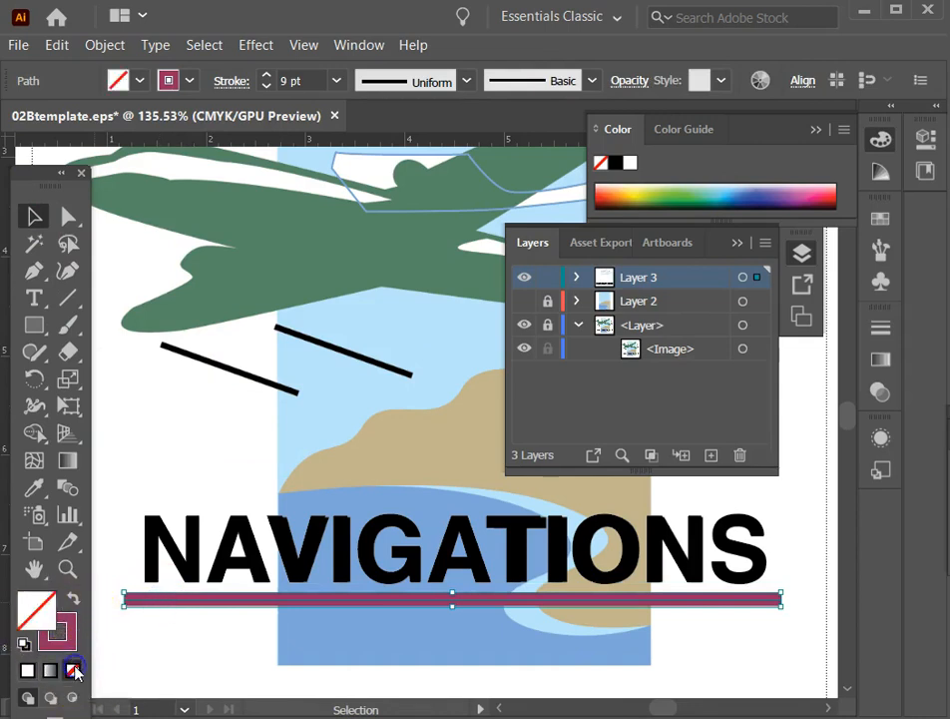
drag(35, 179, 19, 120)
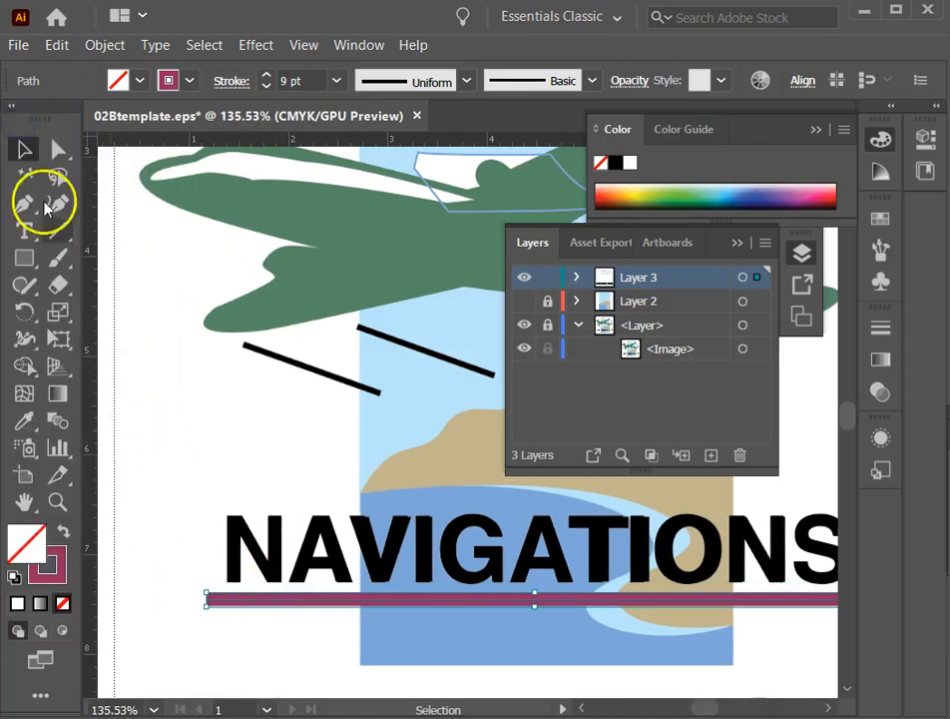
Give the traced cloud outlines a white fill and no stroke, sampled from the template's clouds with the Eyedropper.
click(736, 243)
key(ctrl+0)
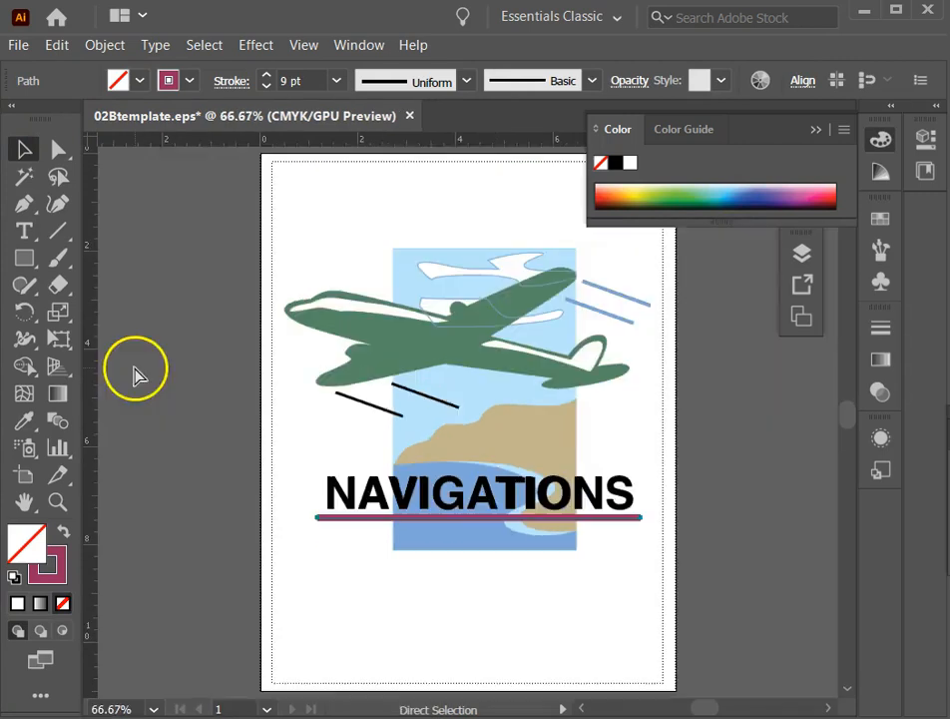
click(220, 241)
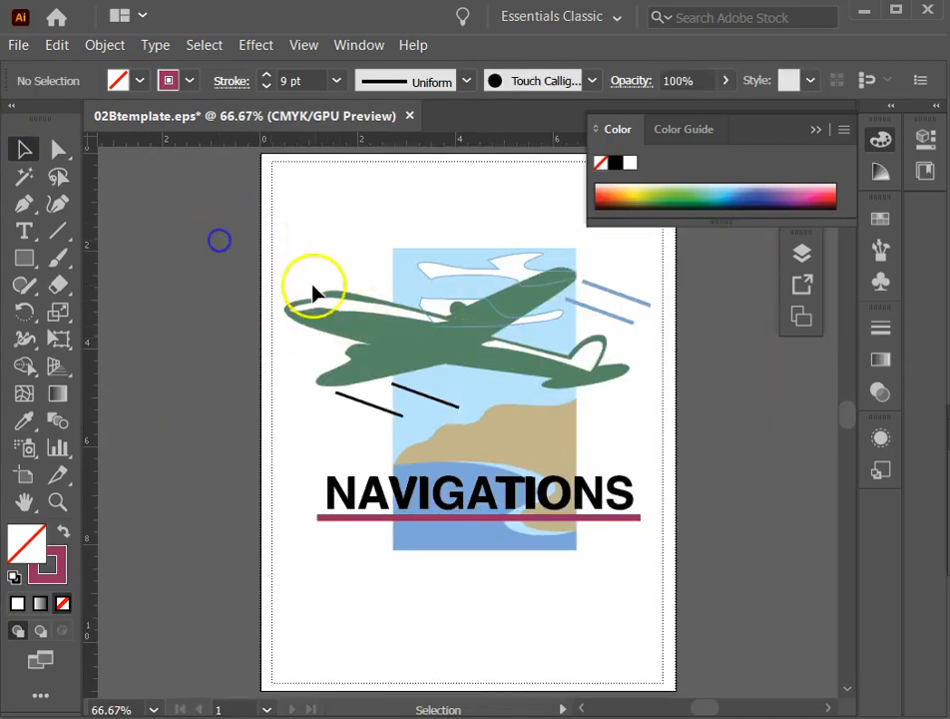
click(466, 269)
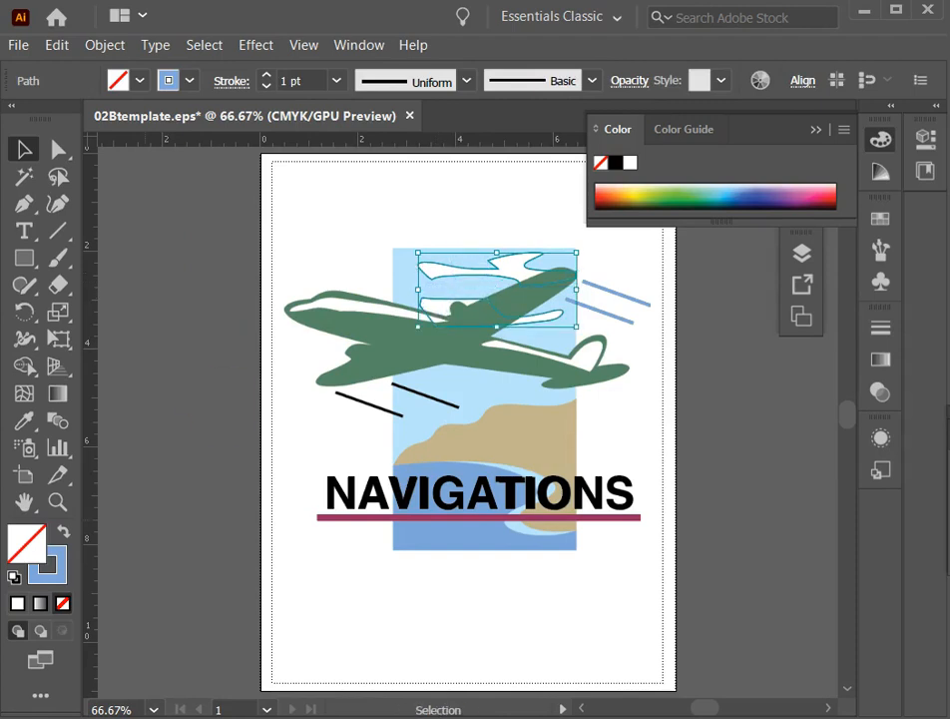
click(24, 420)
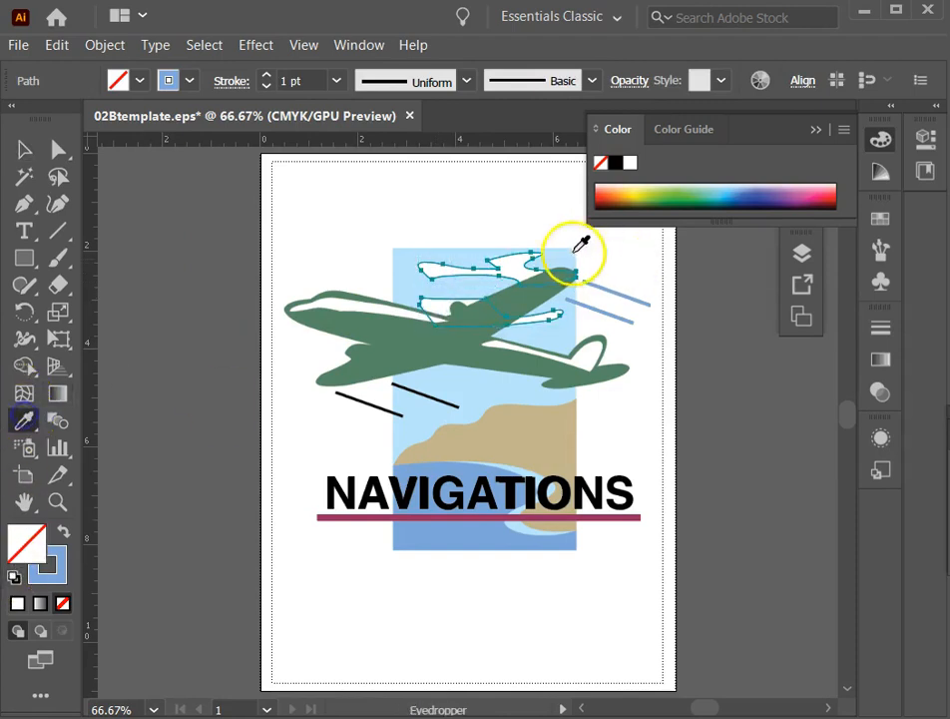
click(433, 268)
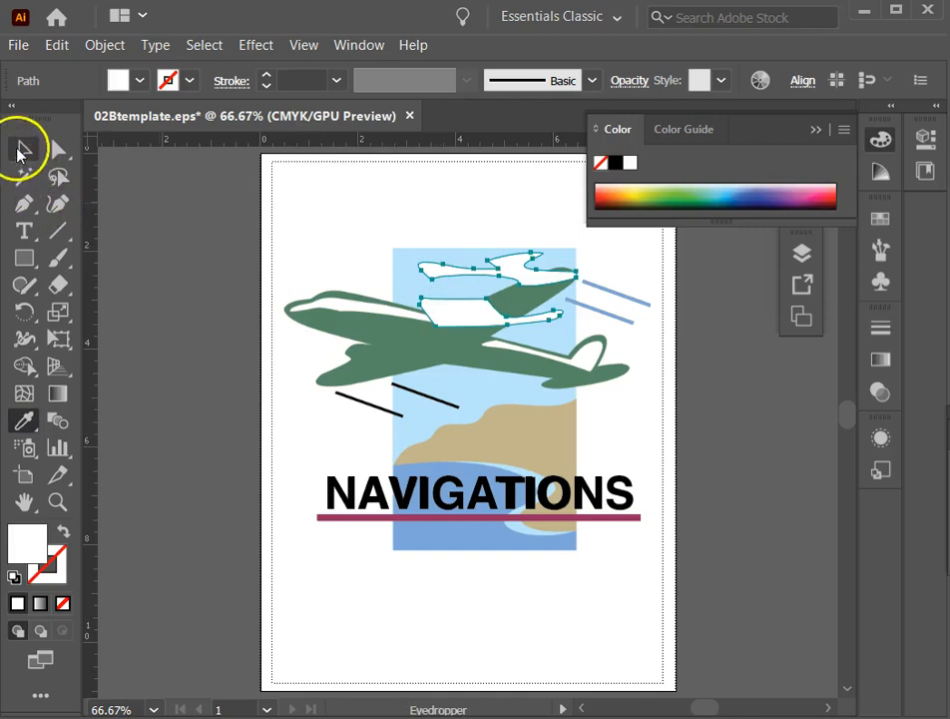
click(22, 149)
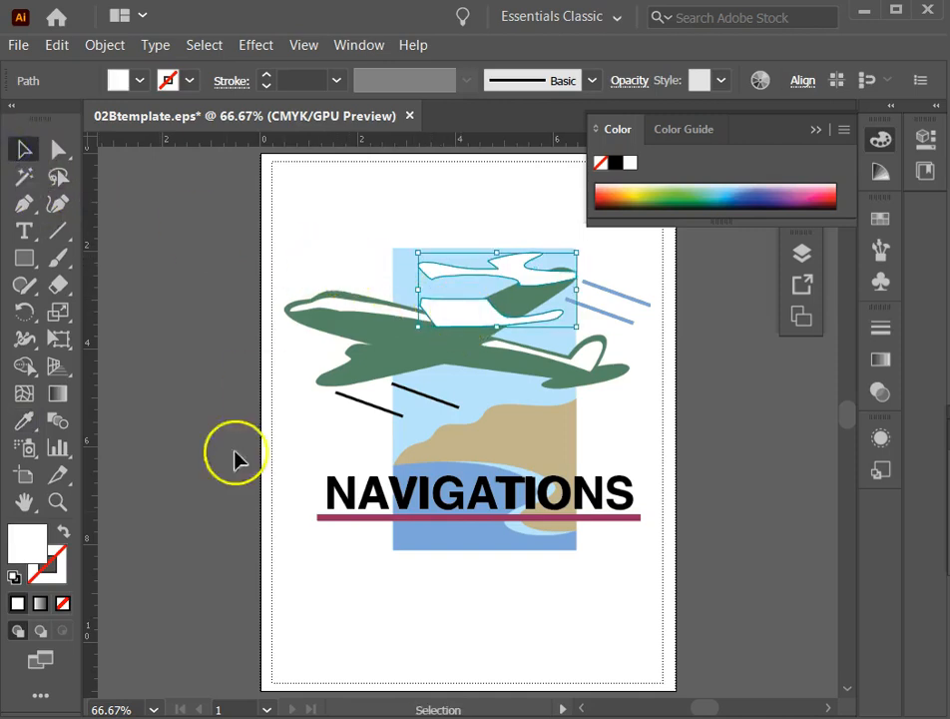
click(267, 252)
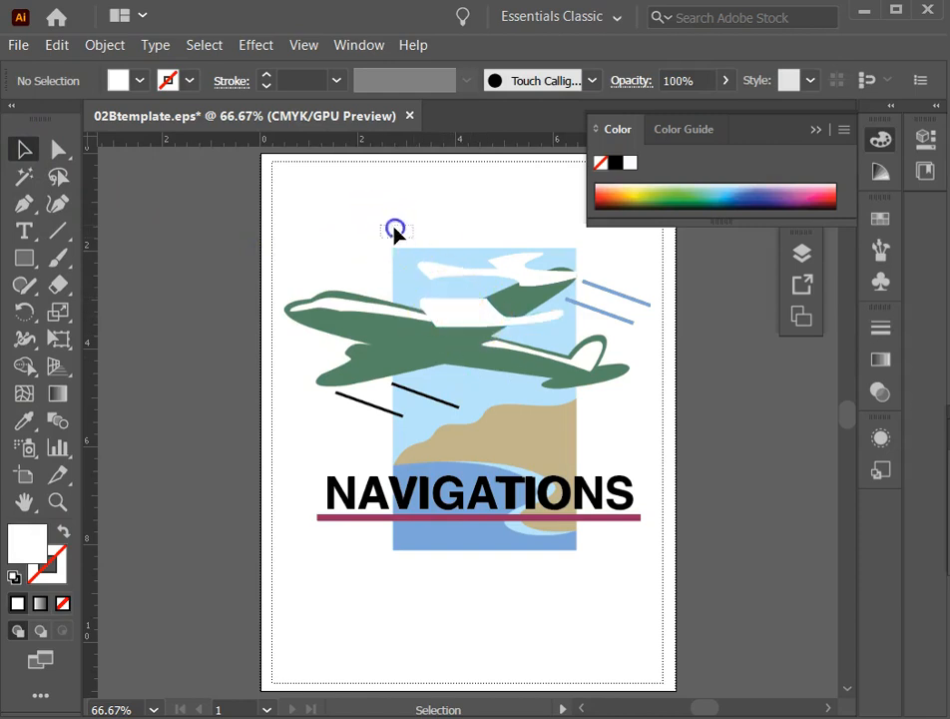
Hide the two white cloud paths in Layer 3 so they no longer cover the airplane.
drag(394, 227, 588, 335)
click(790, 249)
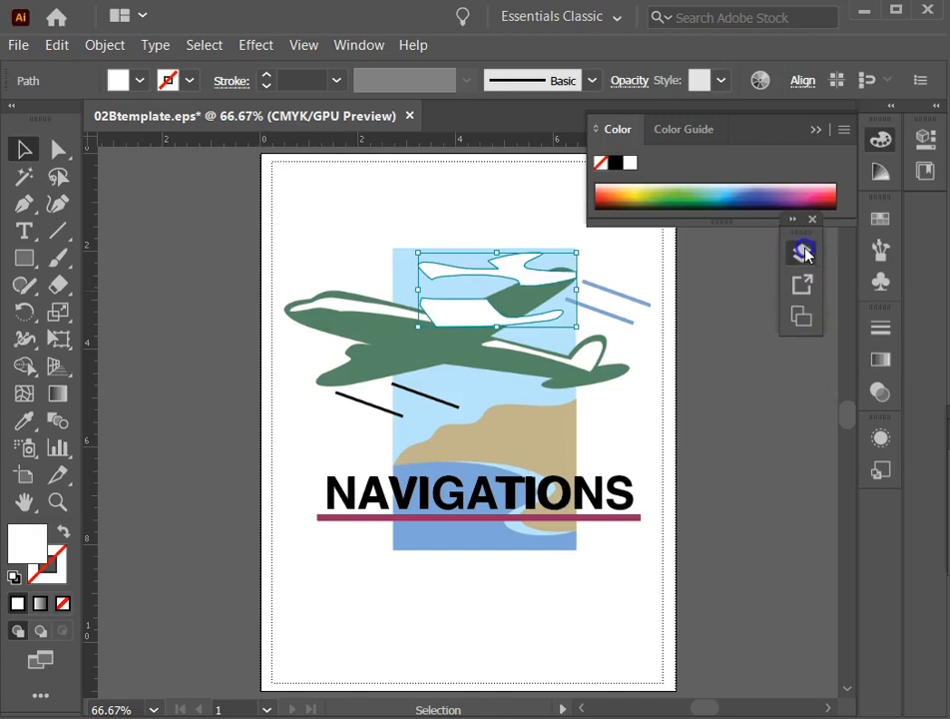
click(578, 279)
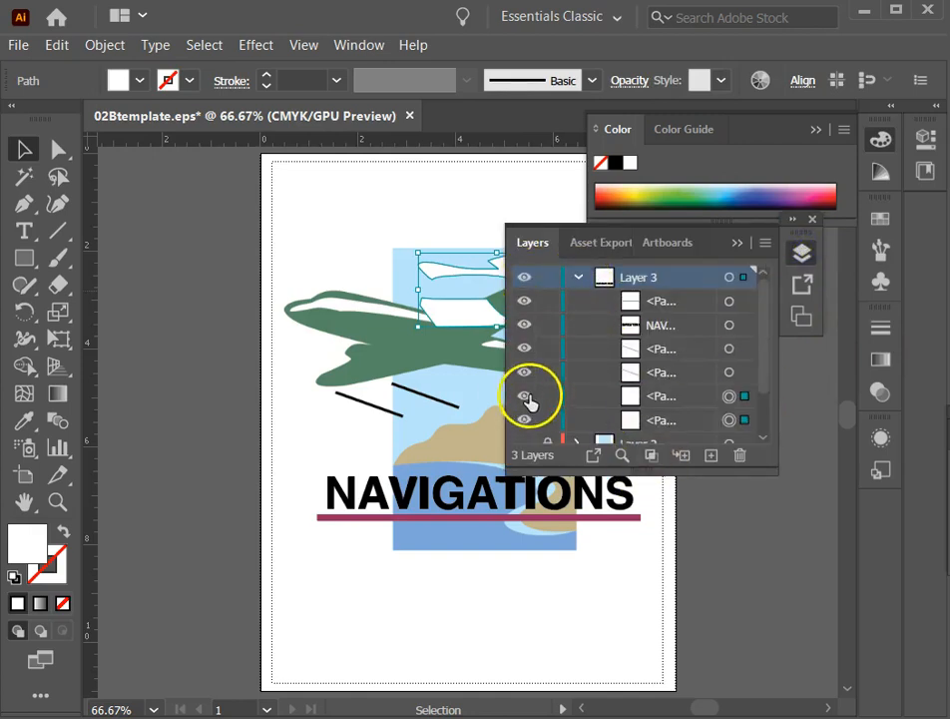
click(526, 396)
click(524, 420)
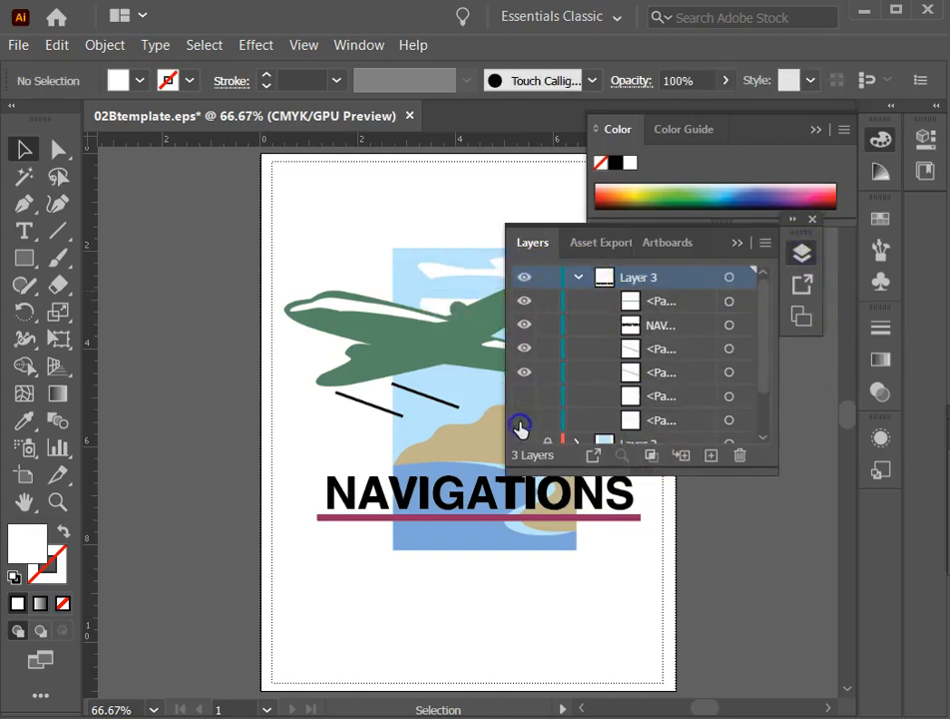
click(726, 245)
click(196, 257)
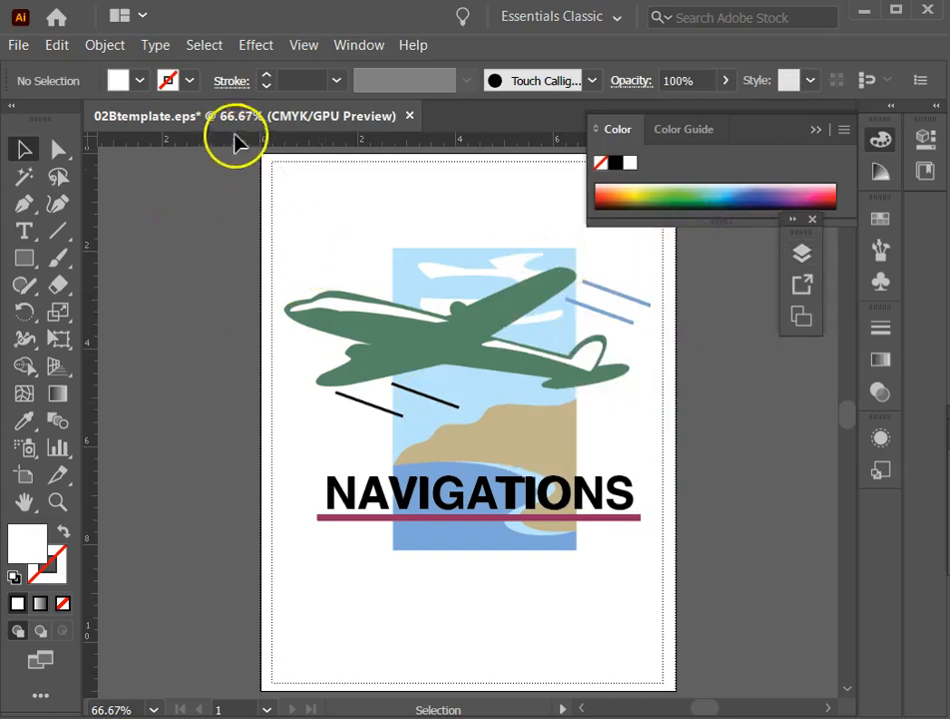